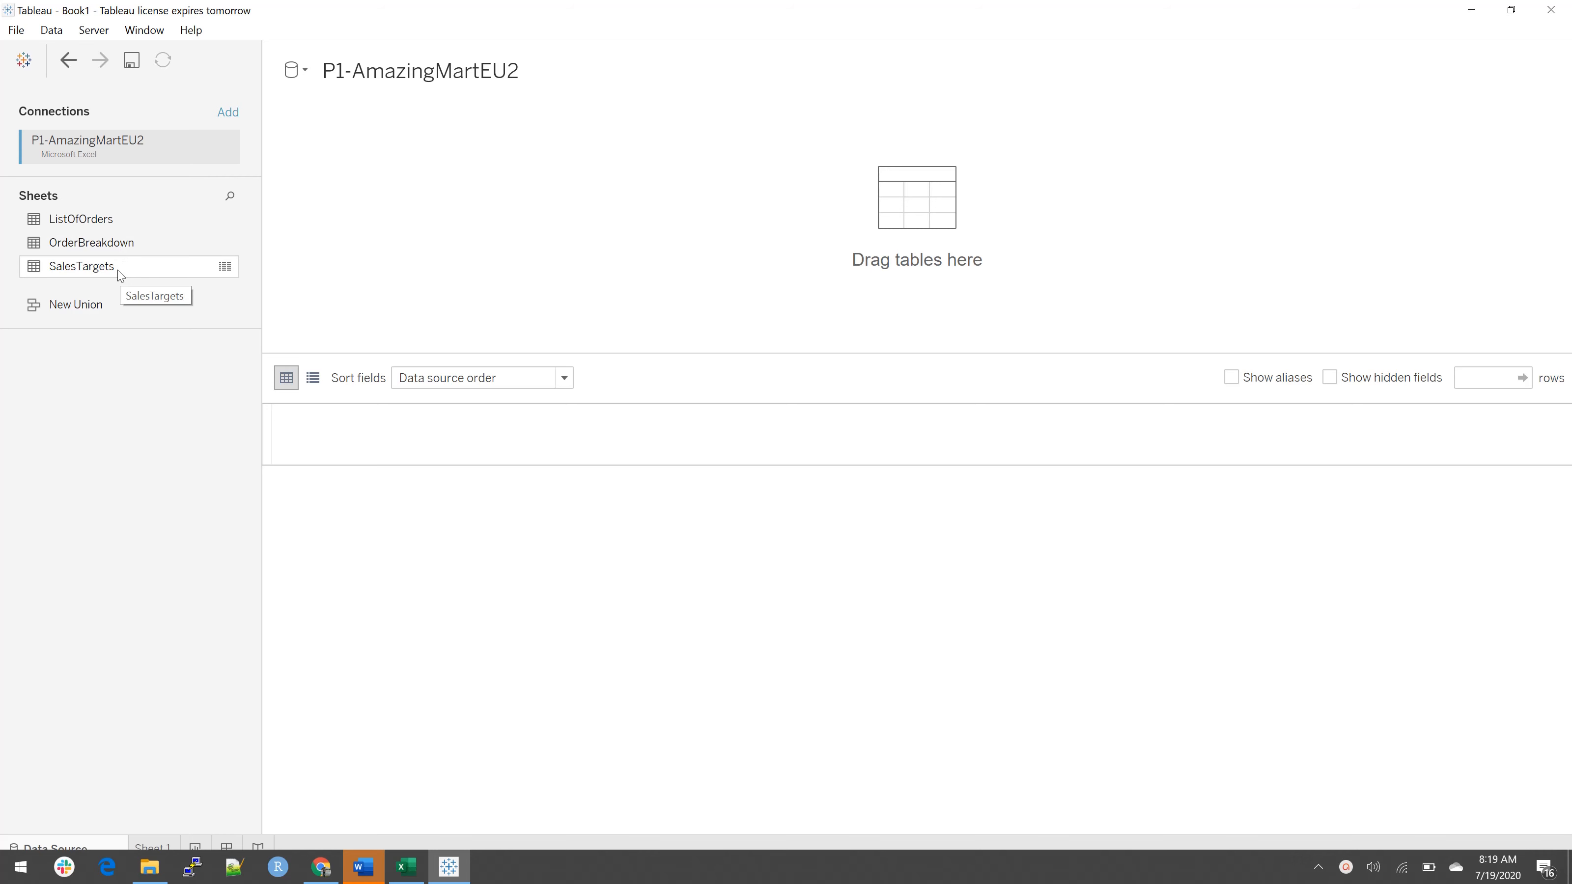
Step: Add the ListOfOrders sheet to the data source and relate OrderBreakdown to it on Order ID
left_click_drag(118, 220, 496, 276)
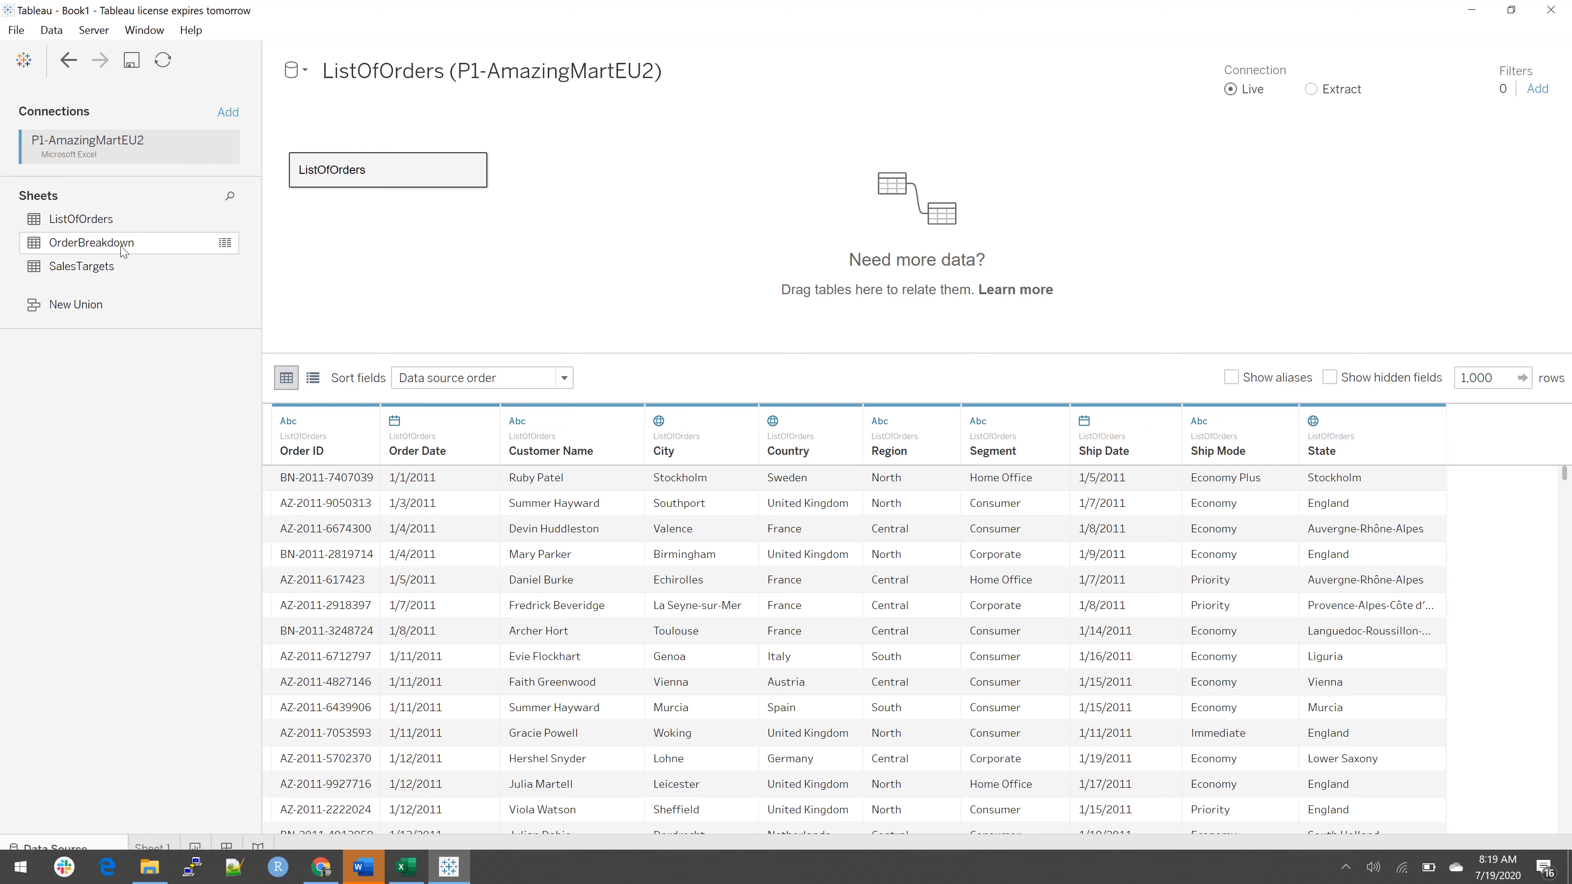
left_click_drag(121, 247, 422, 302)
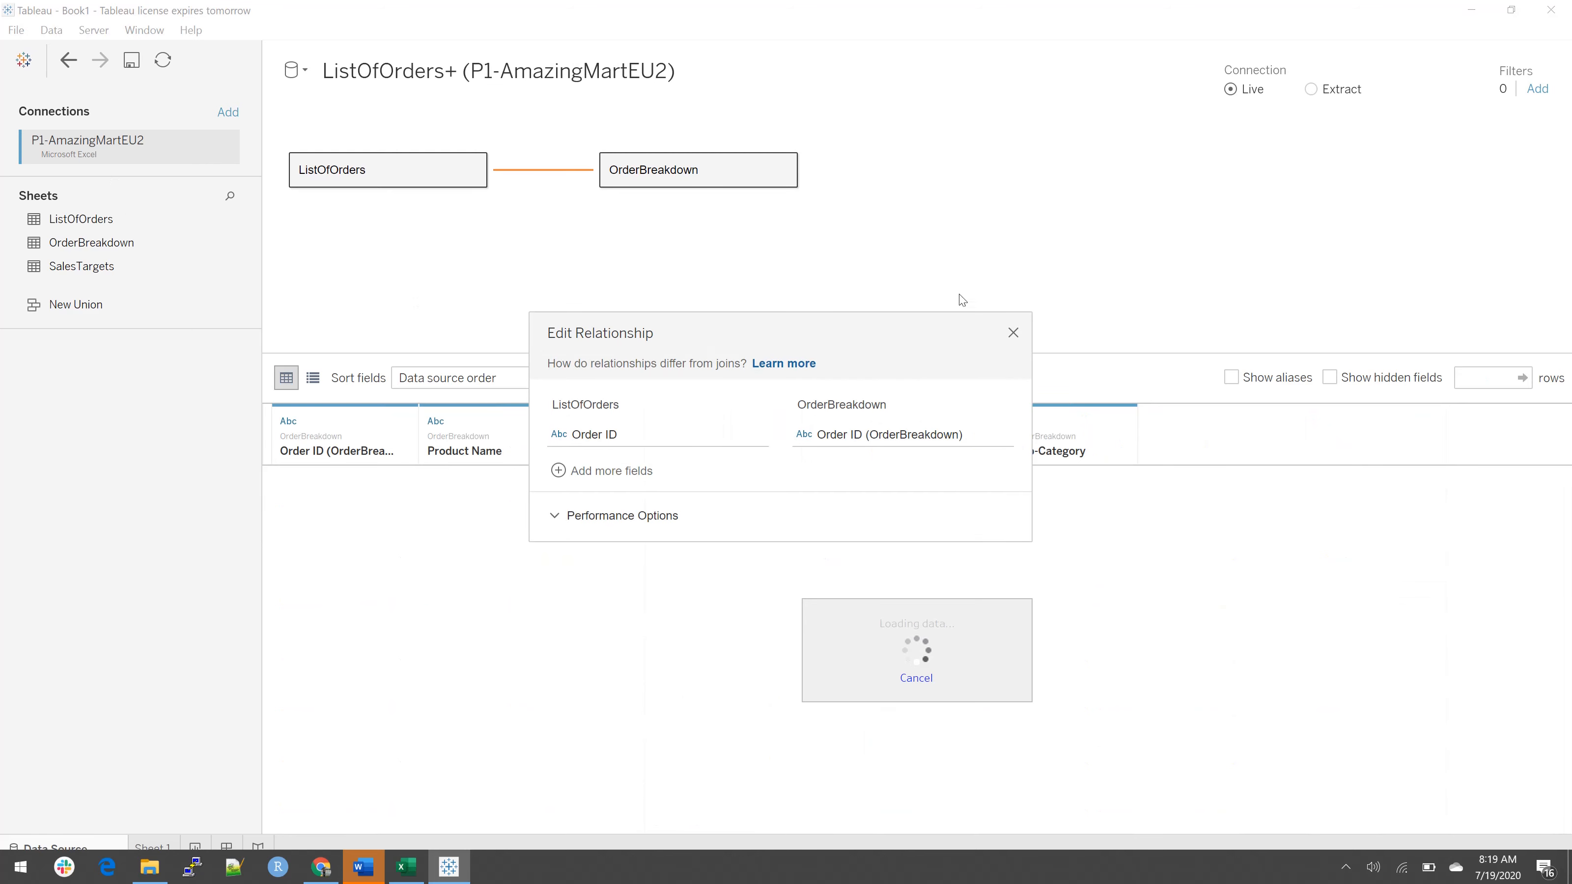
left_click(1015, 335)
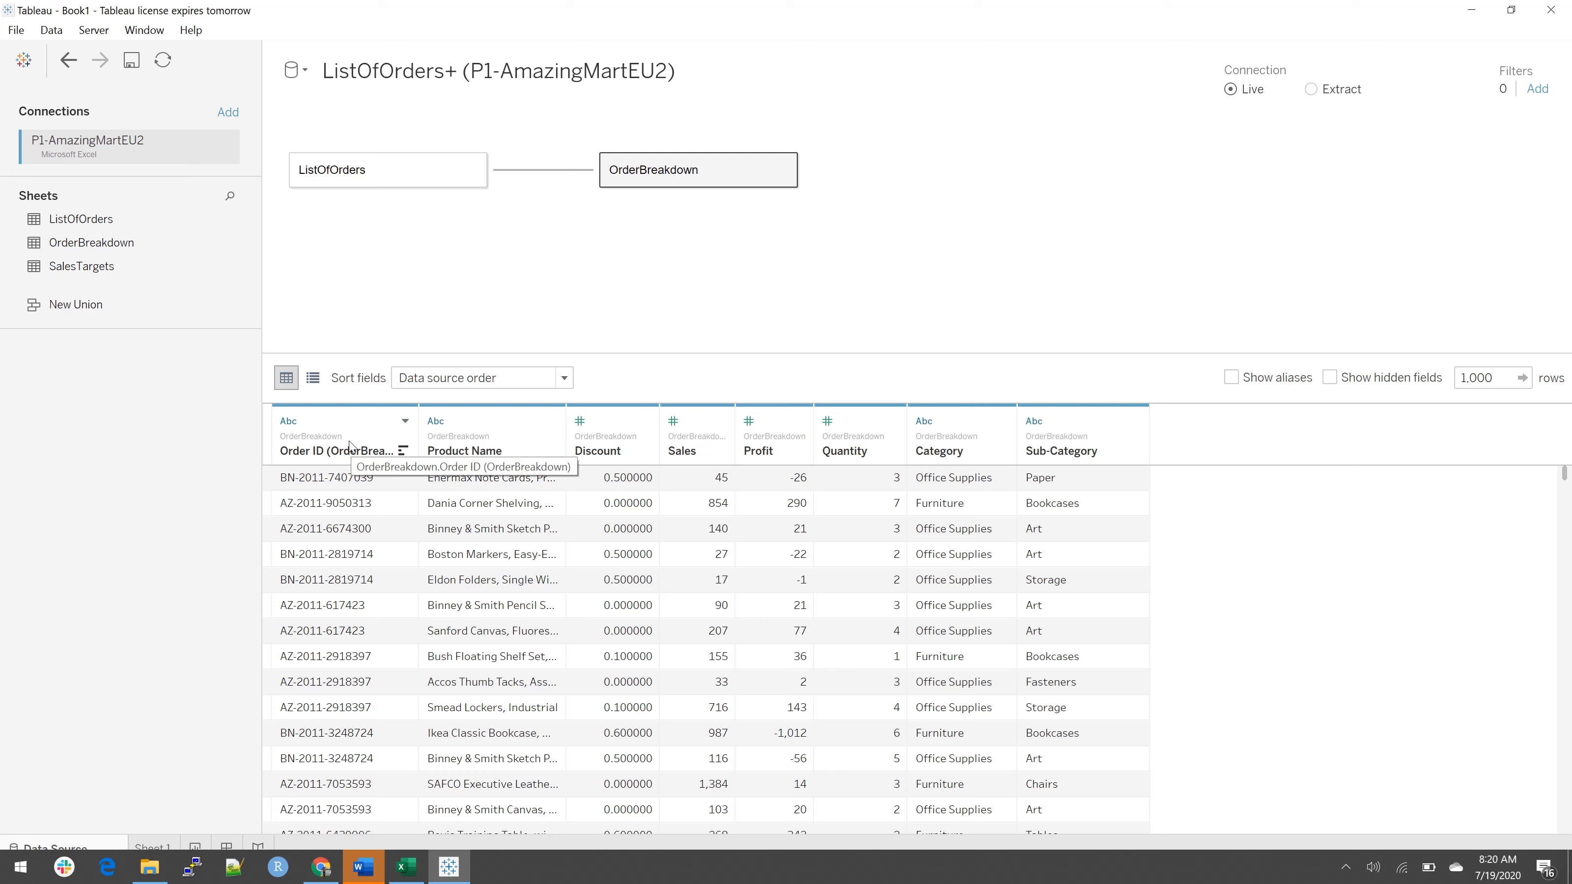
left_click(335, 479)
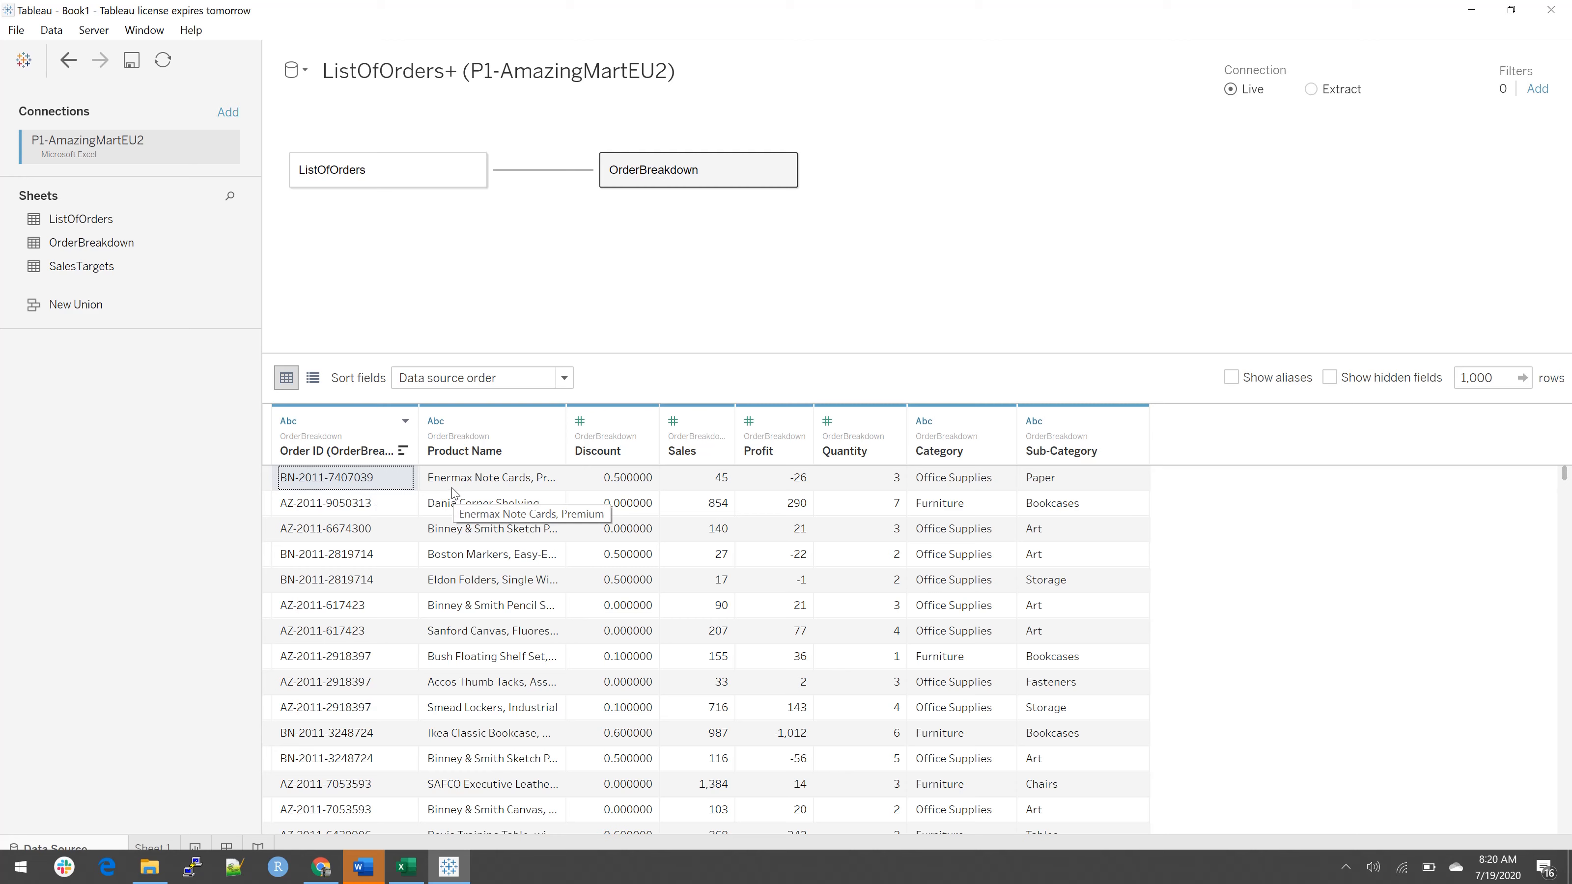
Step: Remove the OrderBreakdown and ListOfOrders tables from the data source canvas
left_click_drag(665, 185, 122, 426)
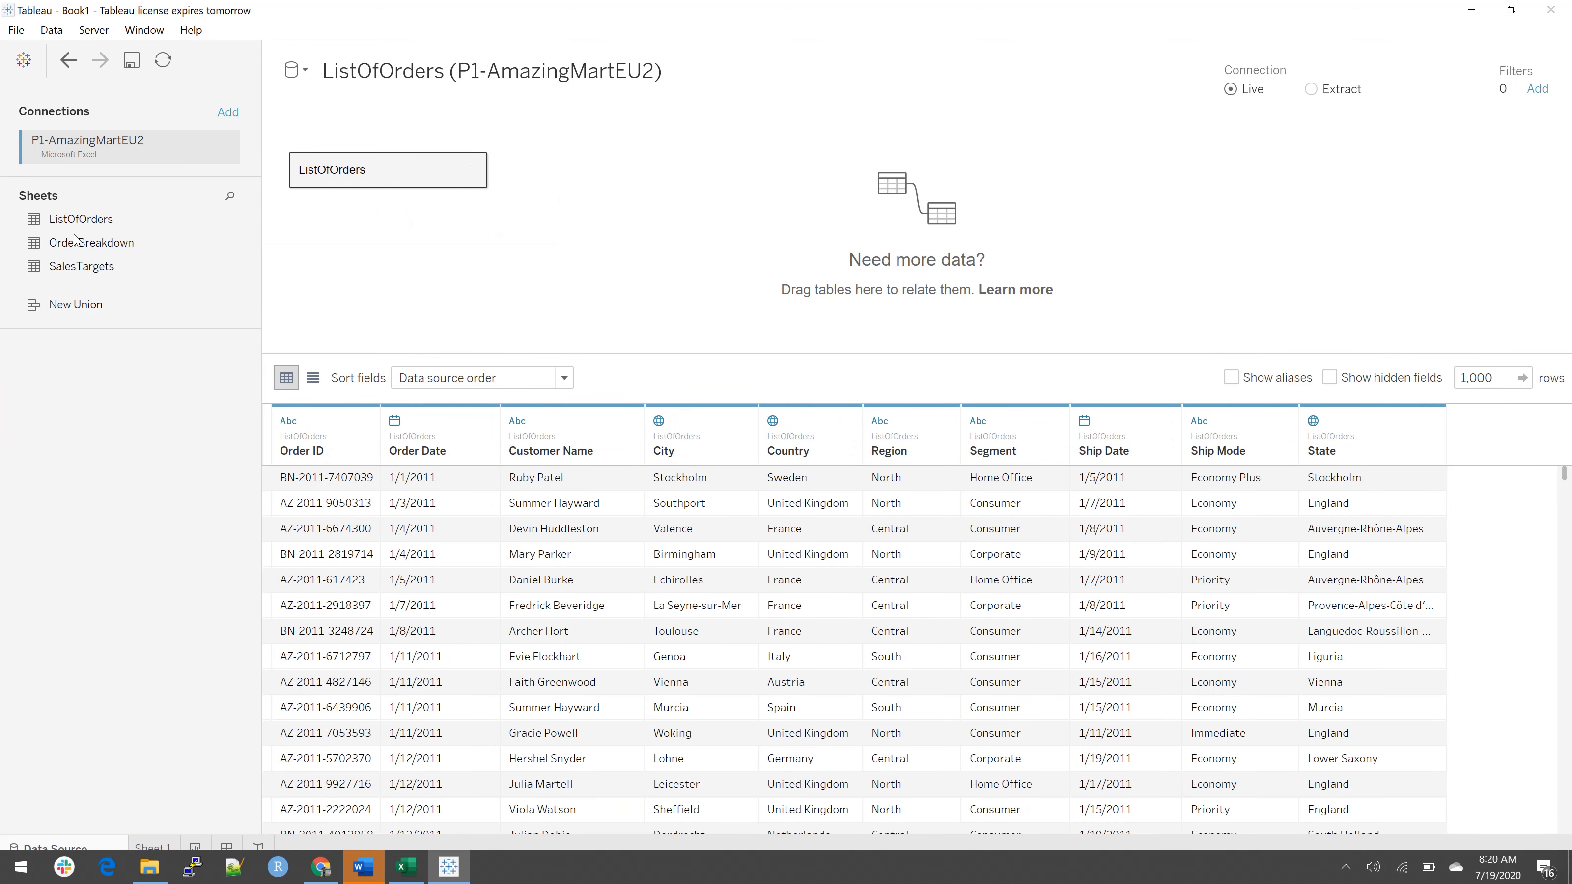
left_click_drag(403, 171, 138, 229)
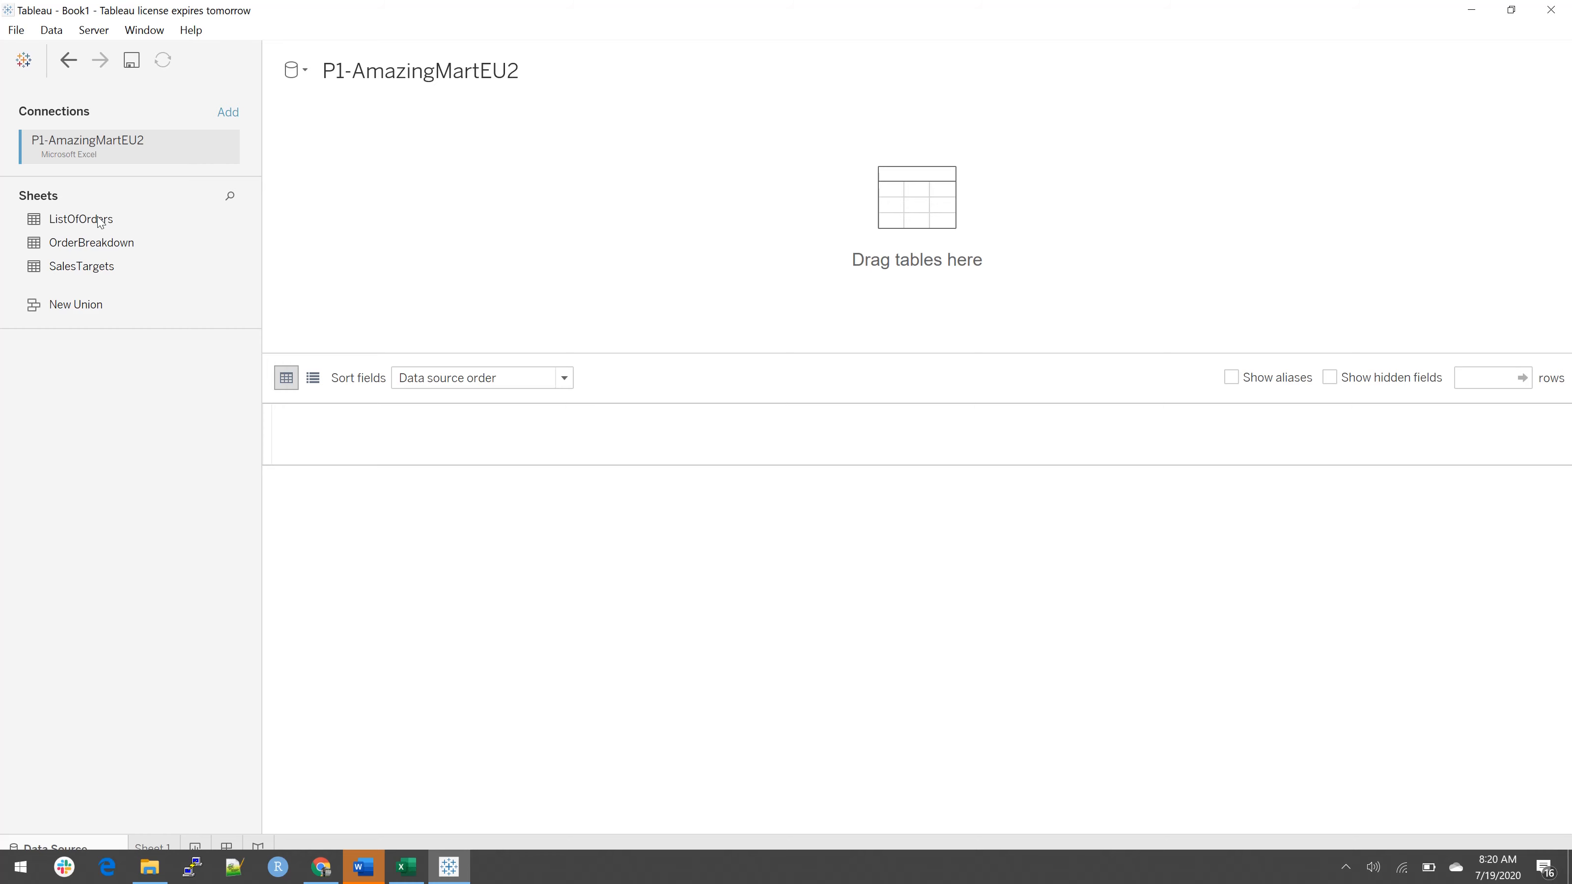
Step: Add ListOfOrders to the data source and join OrderBreakdown to it inside the ListOfOrders table
left_click_drag(99, 221, 525, 187)
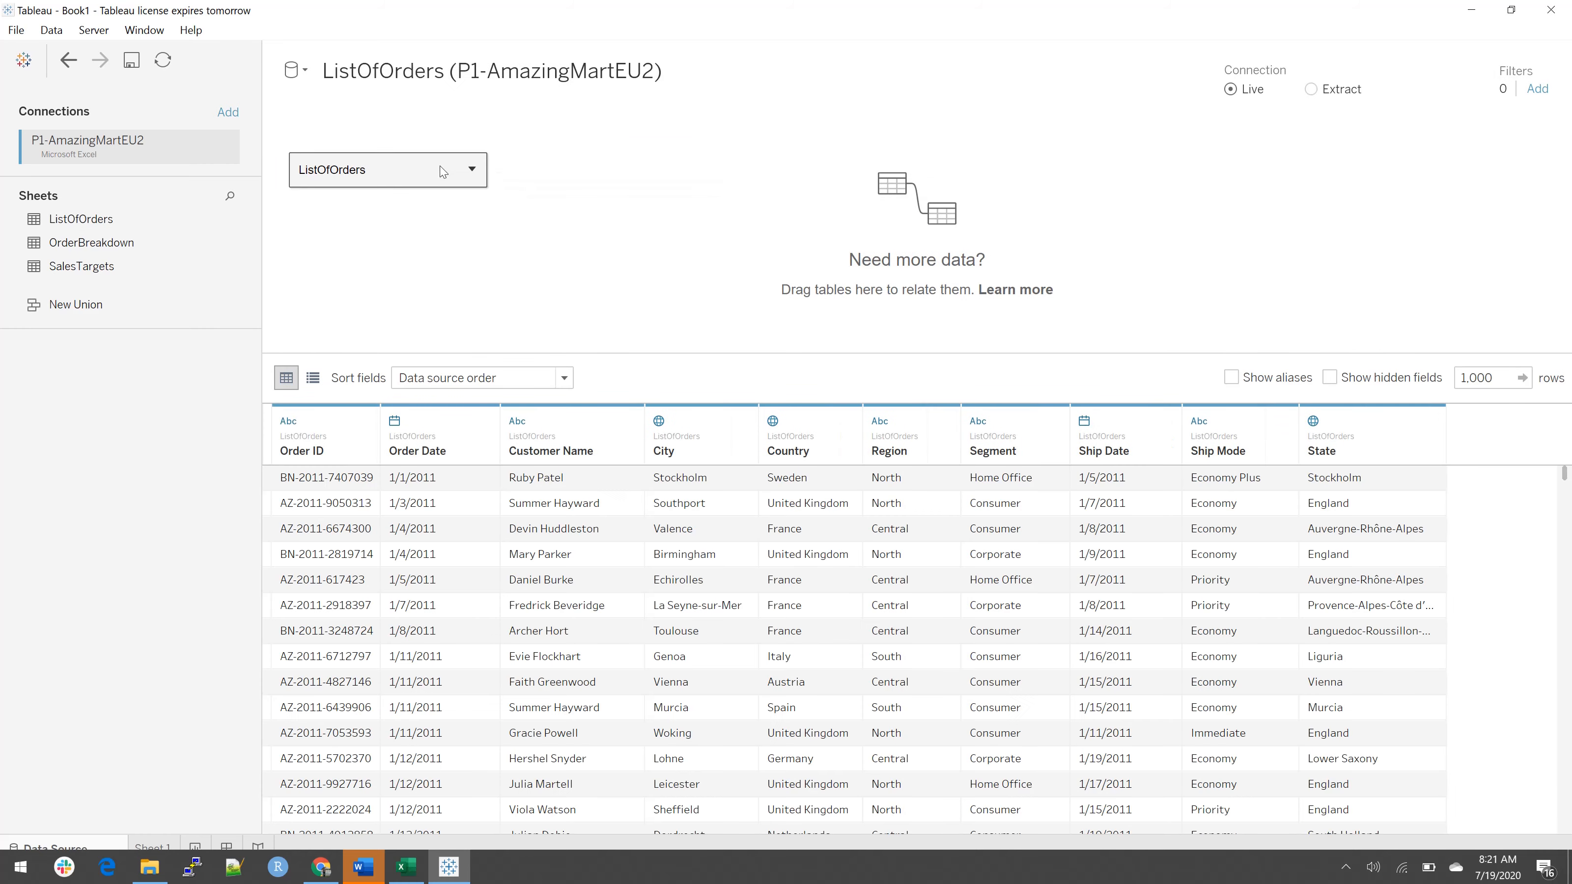
double_click(412, 174)
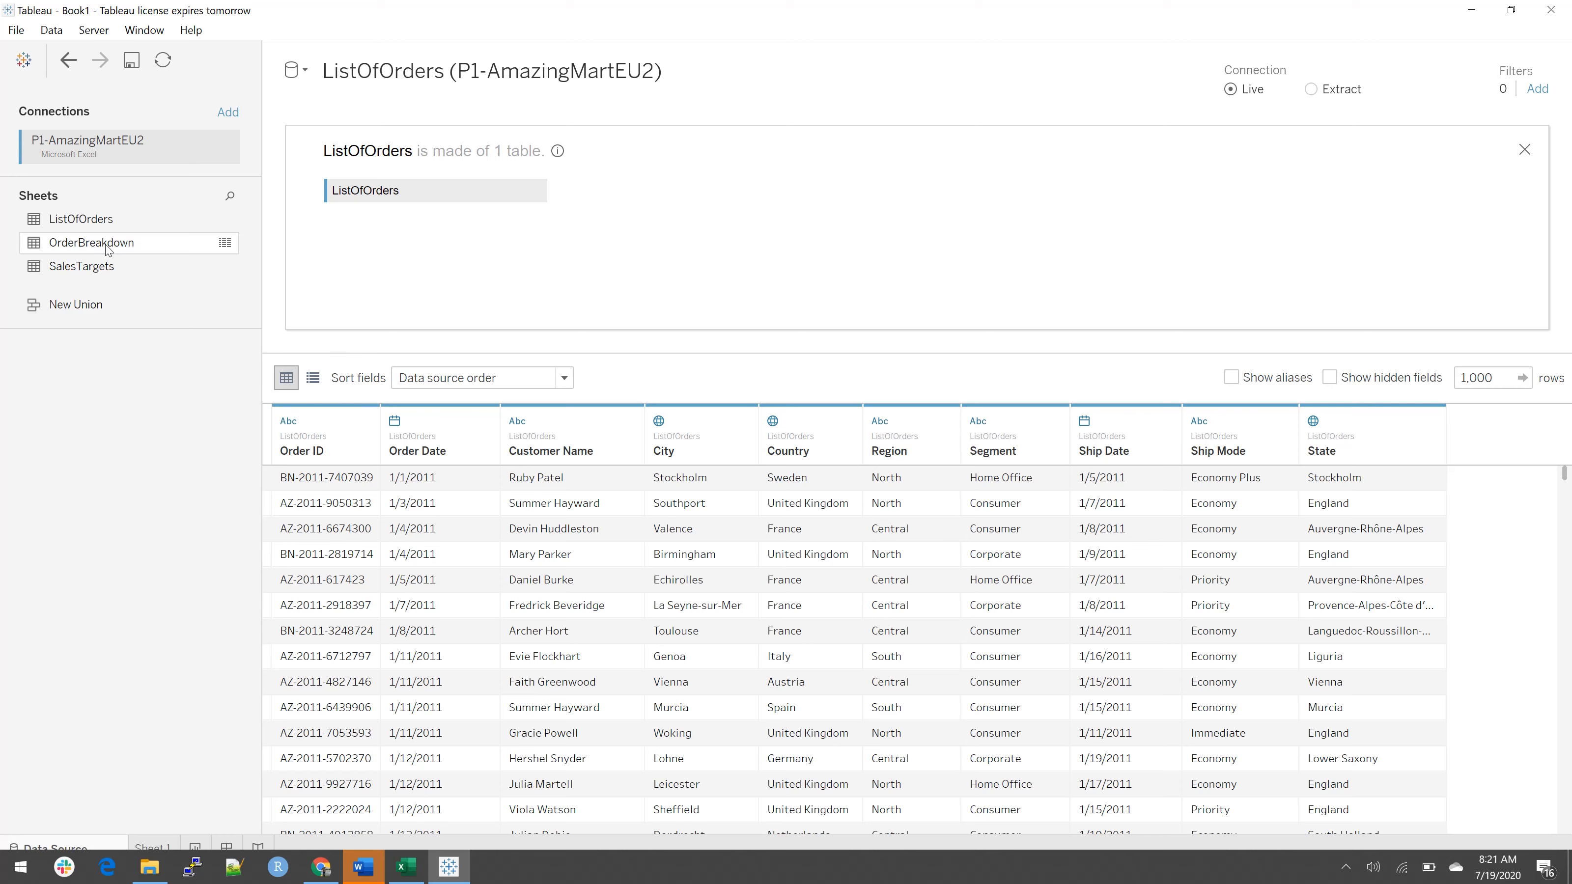
left_click_drag(108, 248, 636, 186)
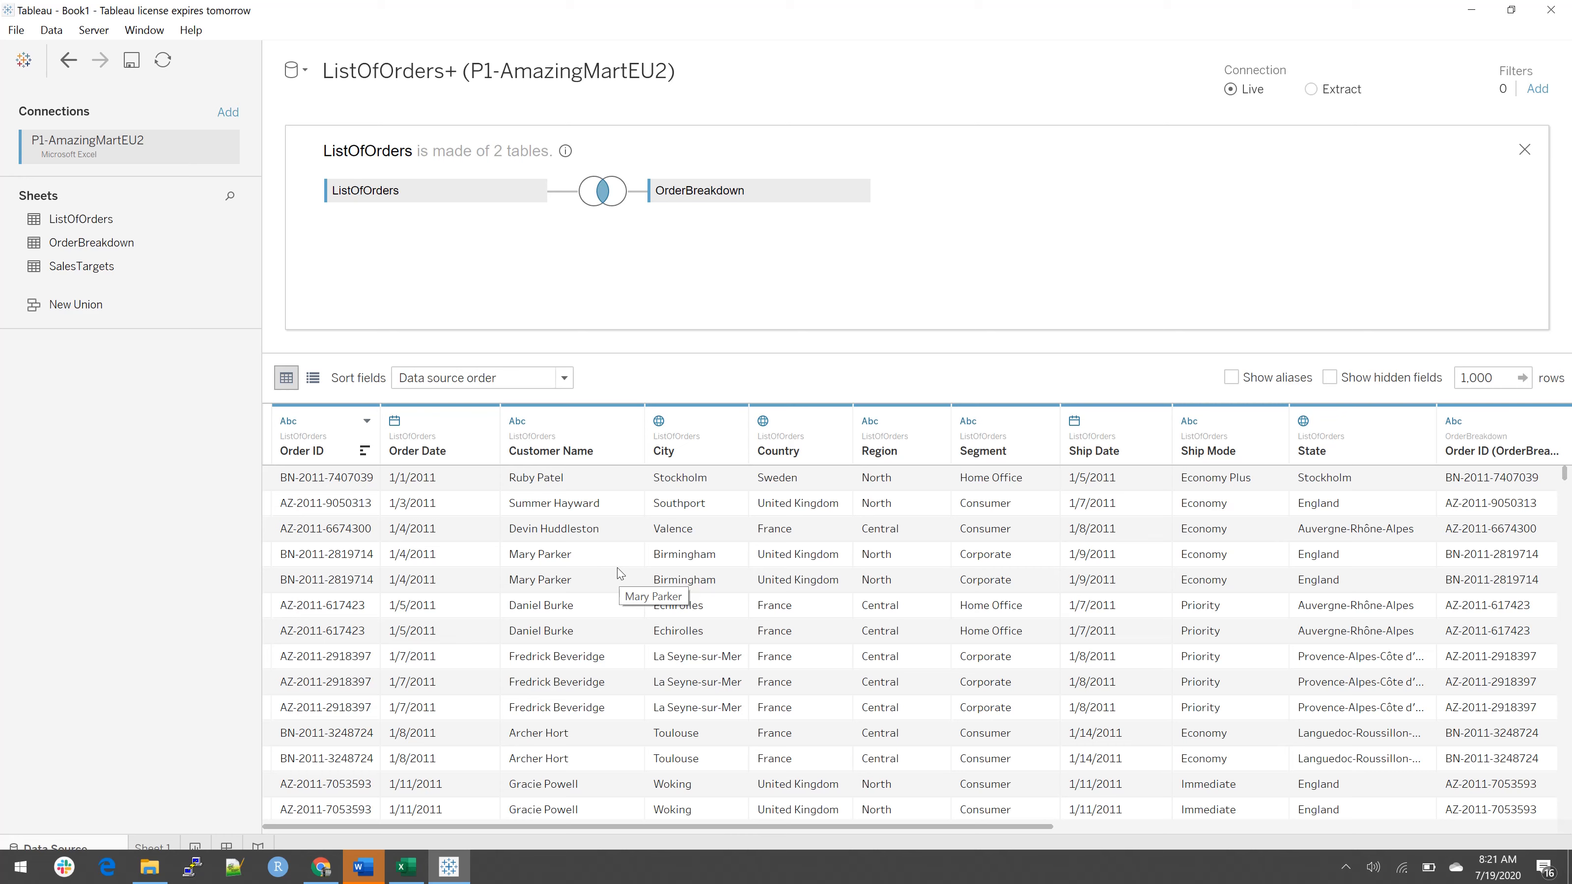
Step: Examine the joined data preview across all columns, from the order fields to the product, sales and category fields
left_click(332, 481)
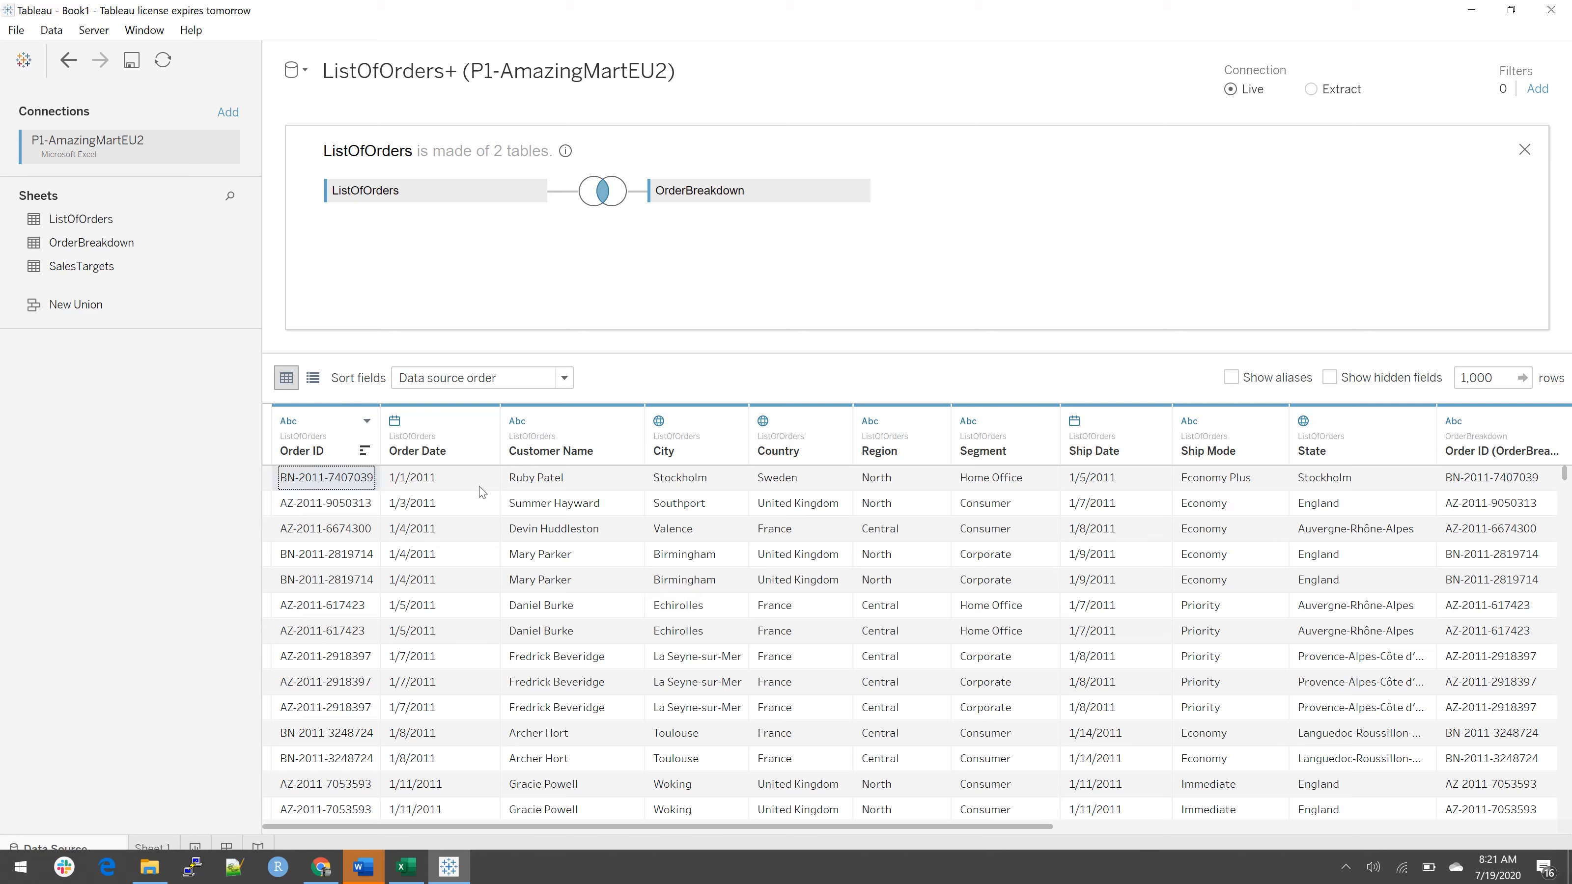
left_click(551, 486)
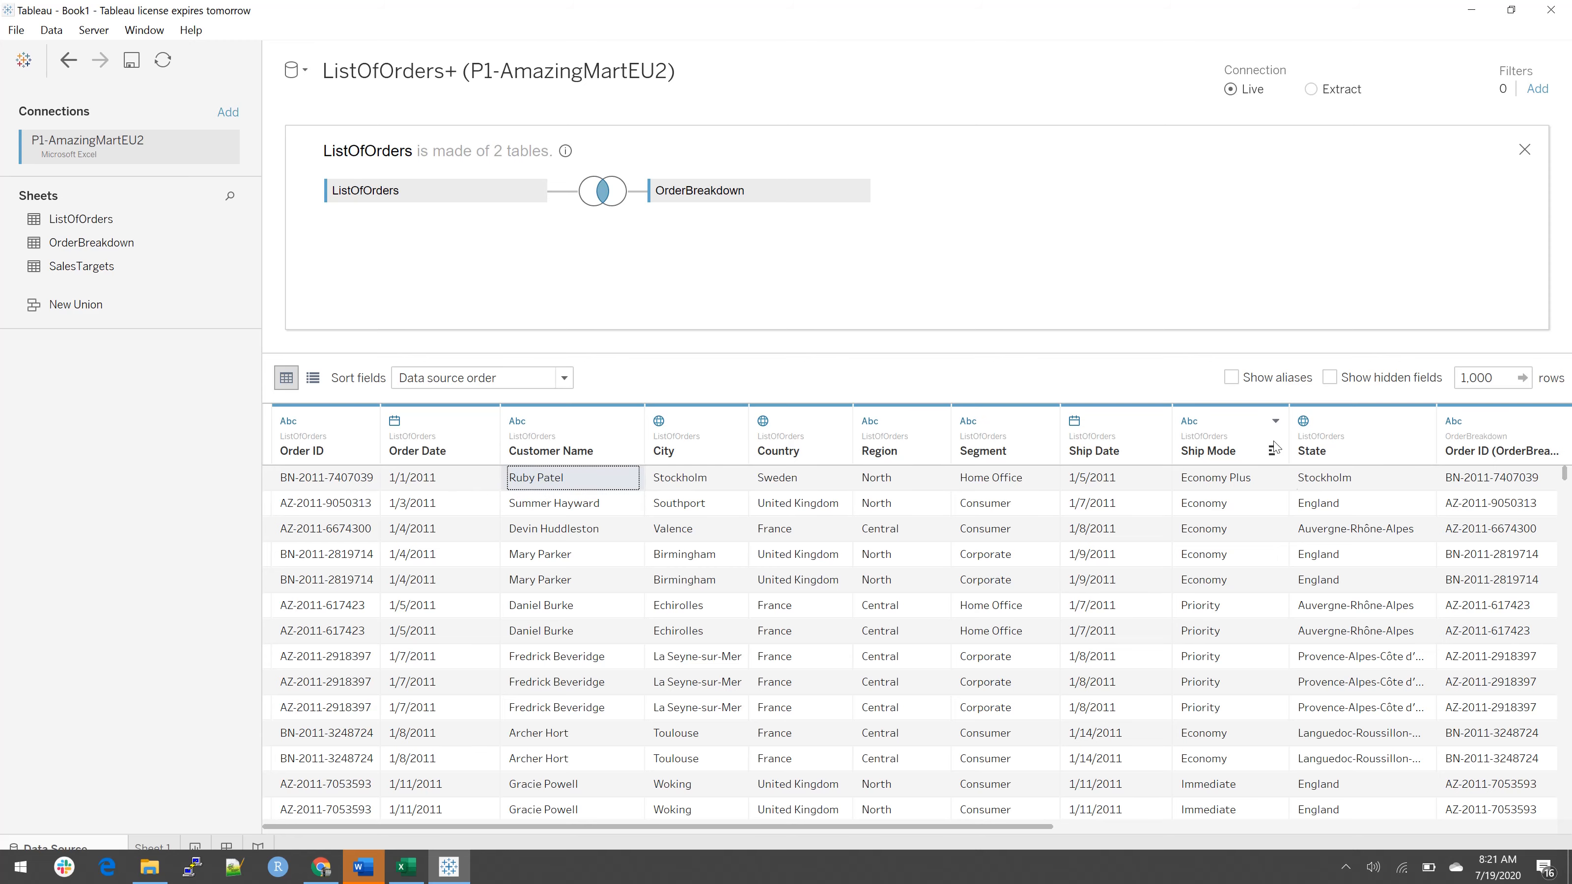
left_click(1288, 487)
key("Right")
key("Right")
key("Right")
key("Right")
key("Right")
key("Right")
key("Right")
key("Right")
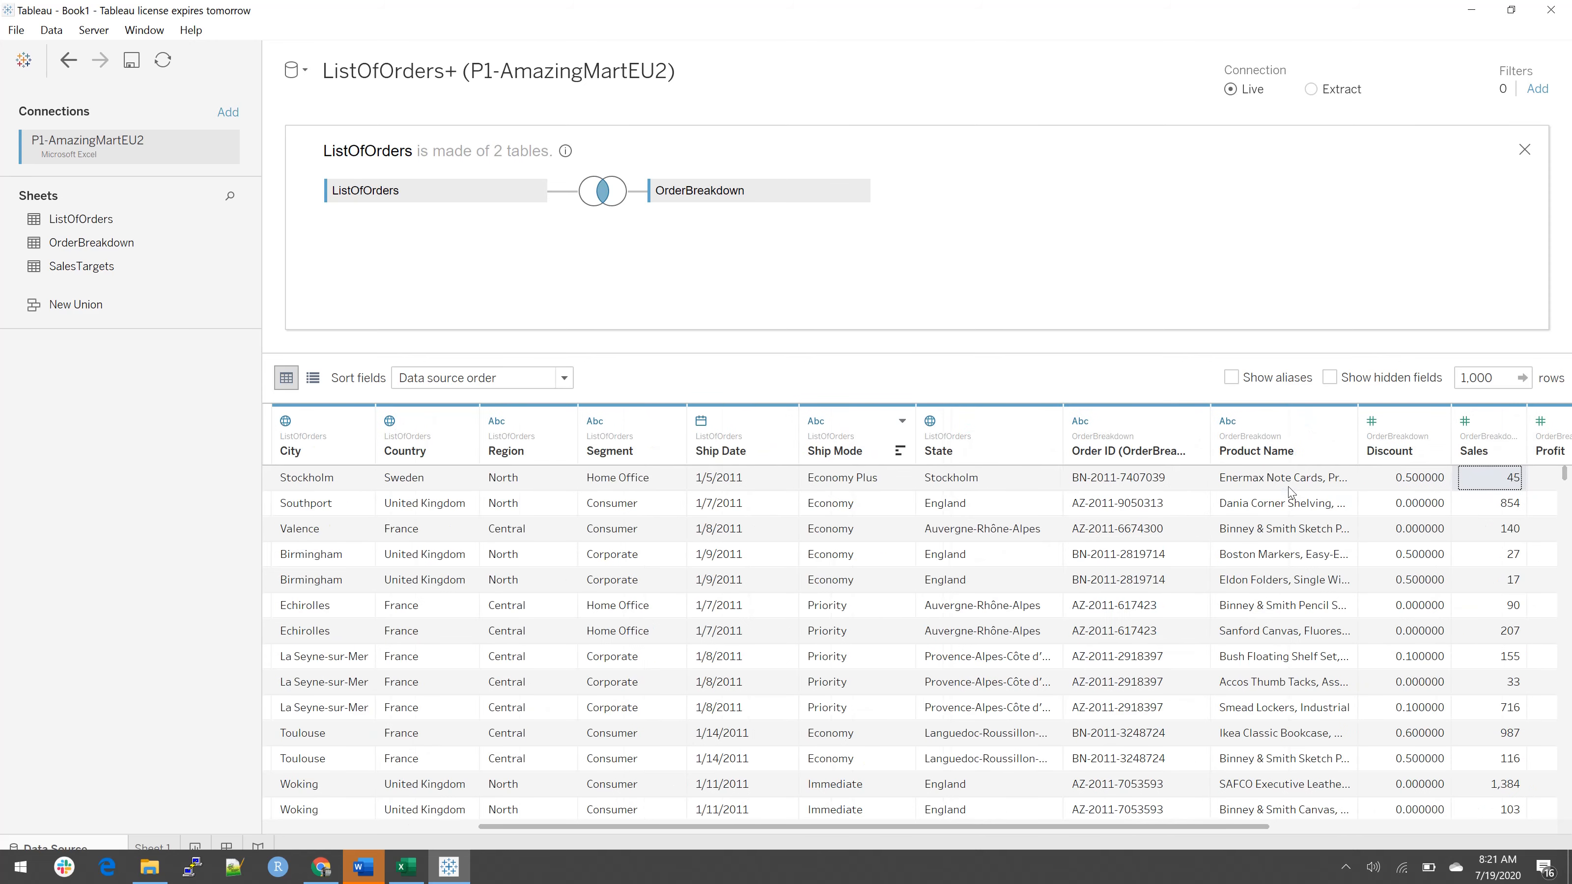
key("Left")
key("Left")
key("Left")
key("Left")
key("Left")
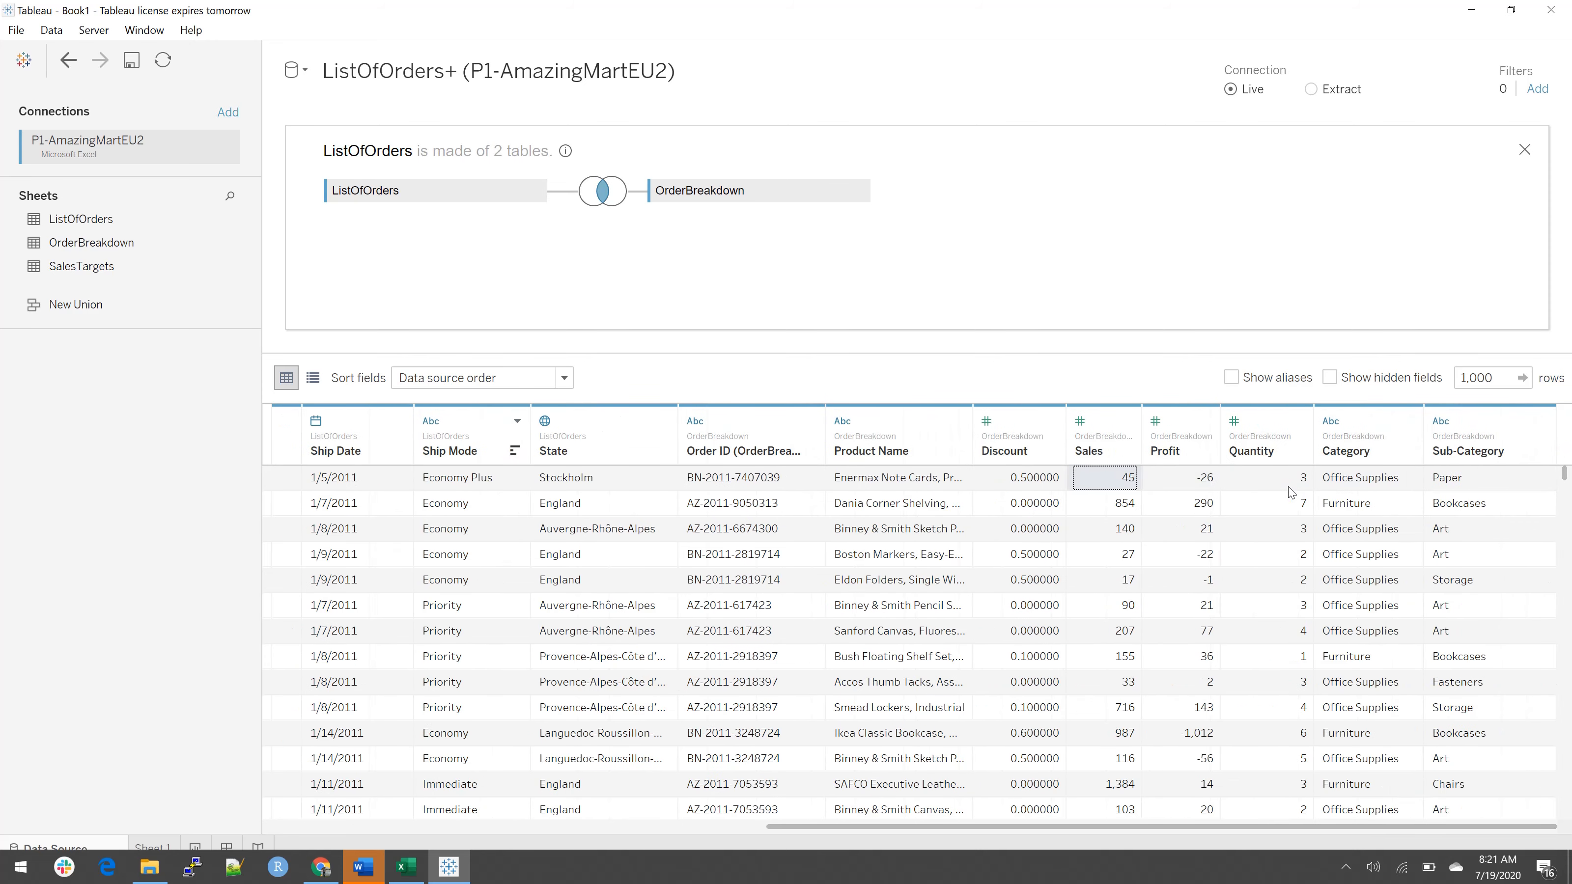
key("Down")
key("Down")
key("Down")
key("Down")
key("Down")
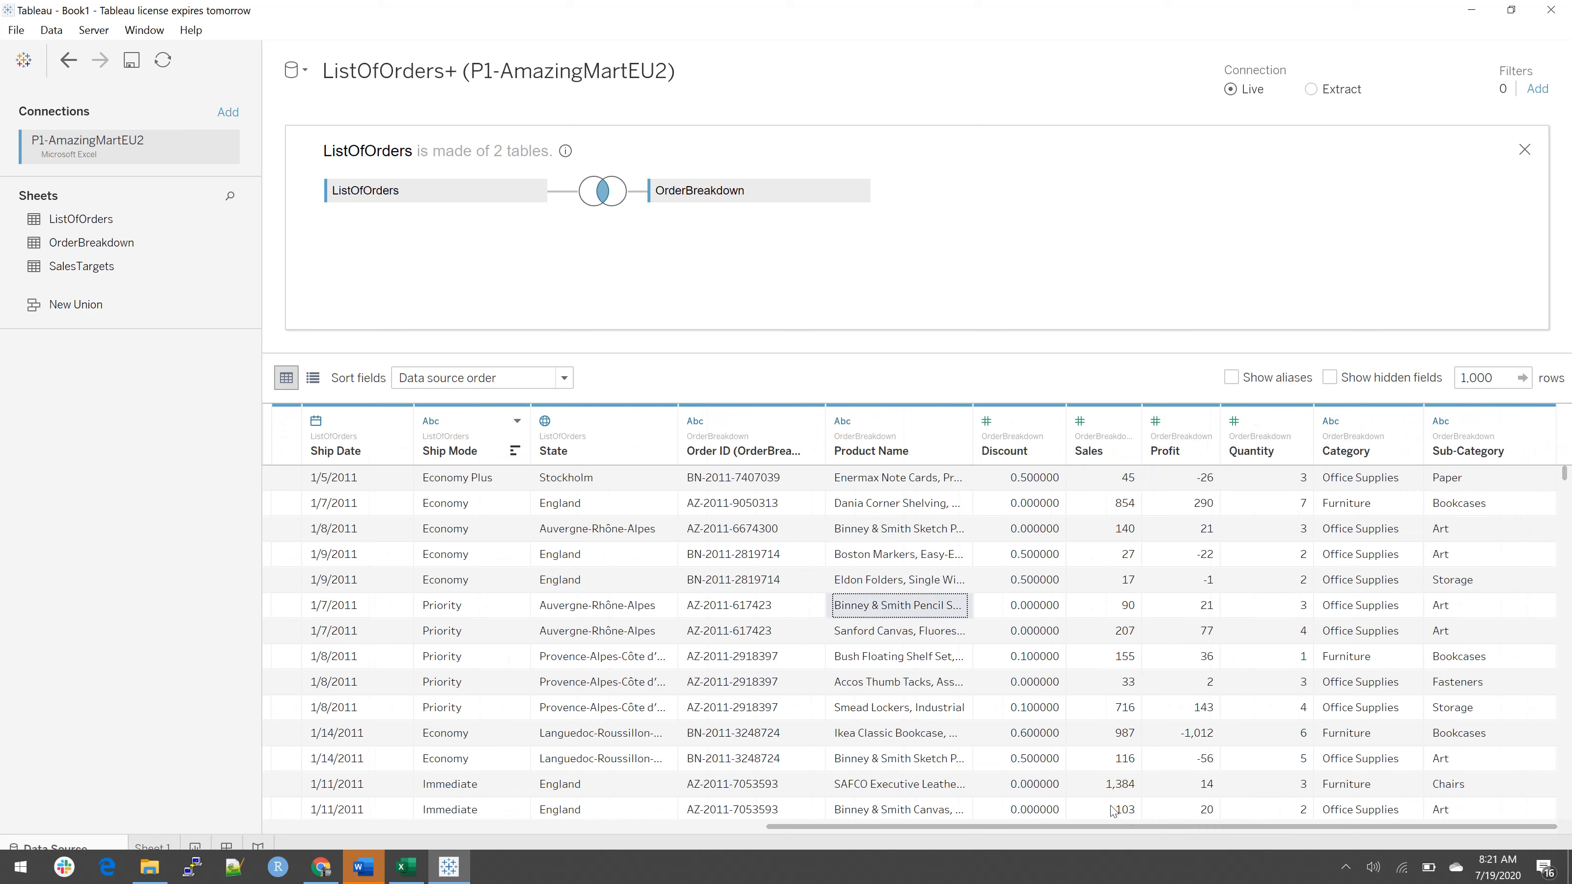
left_click_drag(1149, 827, 619, 830)
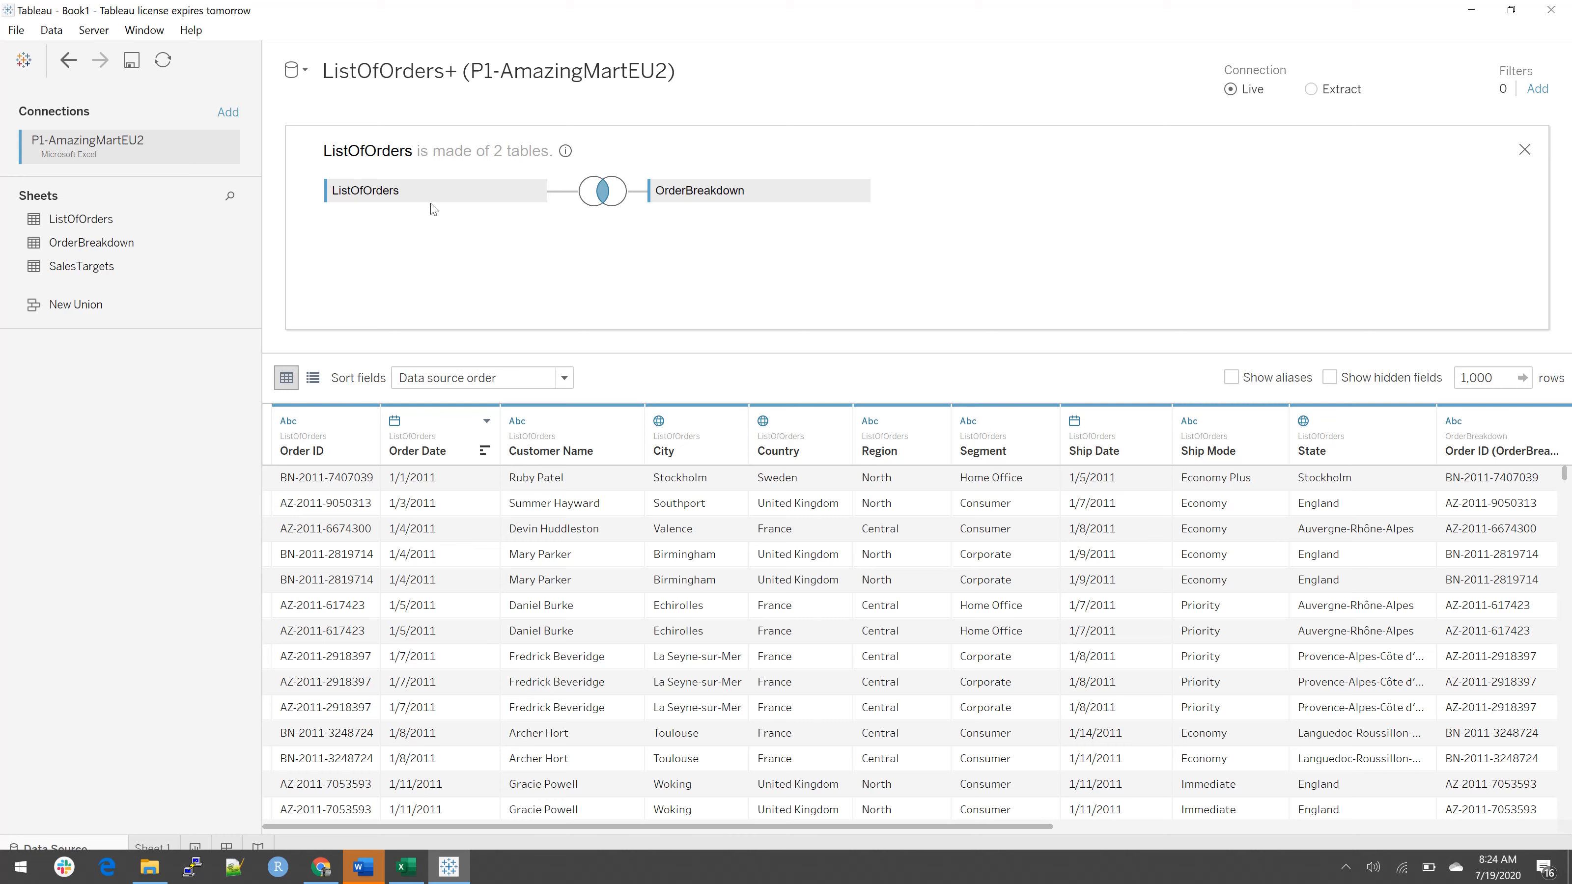
Step: Read the third record of the joined preview across its order and product columns, returning to its Order ID
left_click(364, 536)
key("Right")
key("Right")
key("Right")
key("Right")
key("Right")
key("Right")
key("Right")
key("Right")
key("Right")
key("Right")
key("Right")
key("Right")
key("Right")
key("Right")
key("Right")
key("Right")
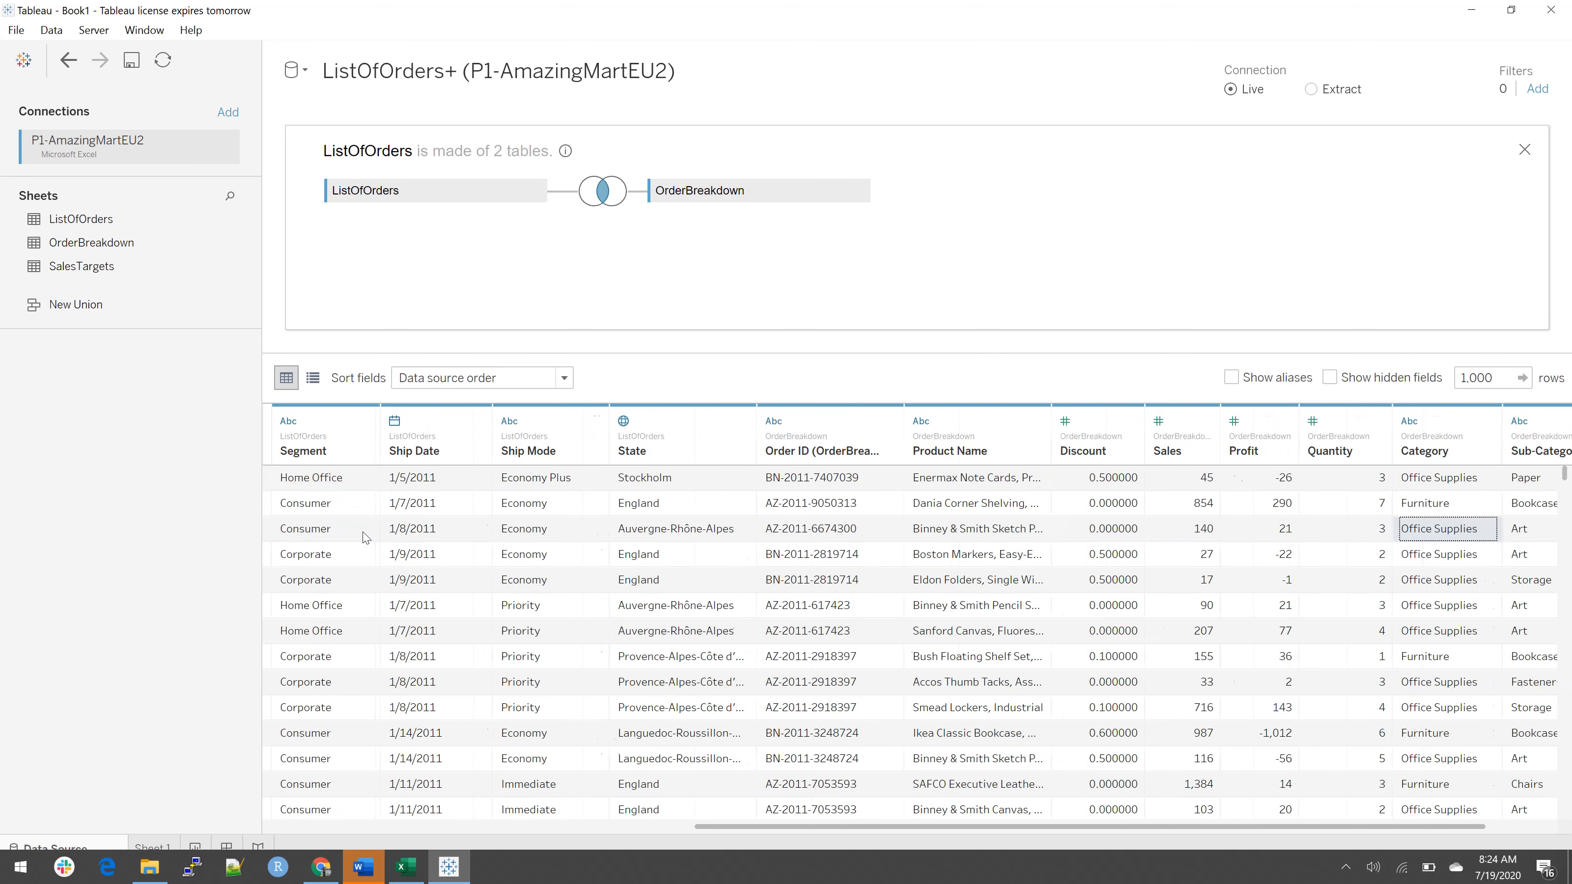
key("Left")
key("Left")
key("Left")
key("Left")
key("Home")
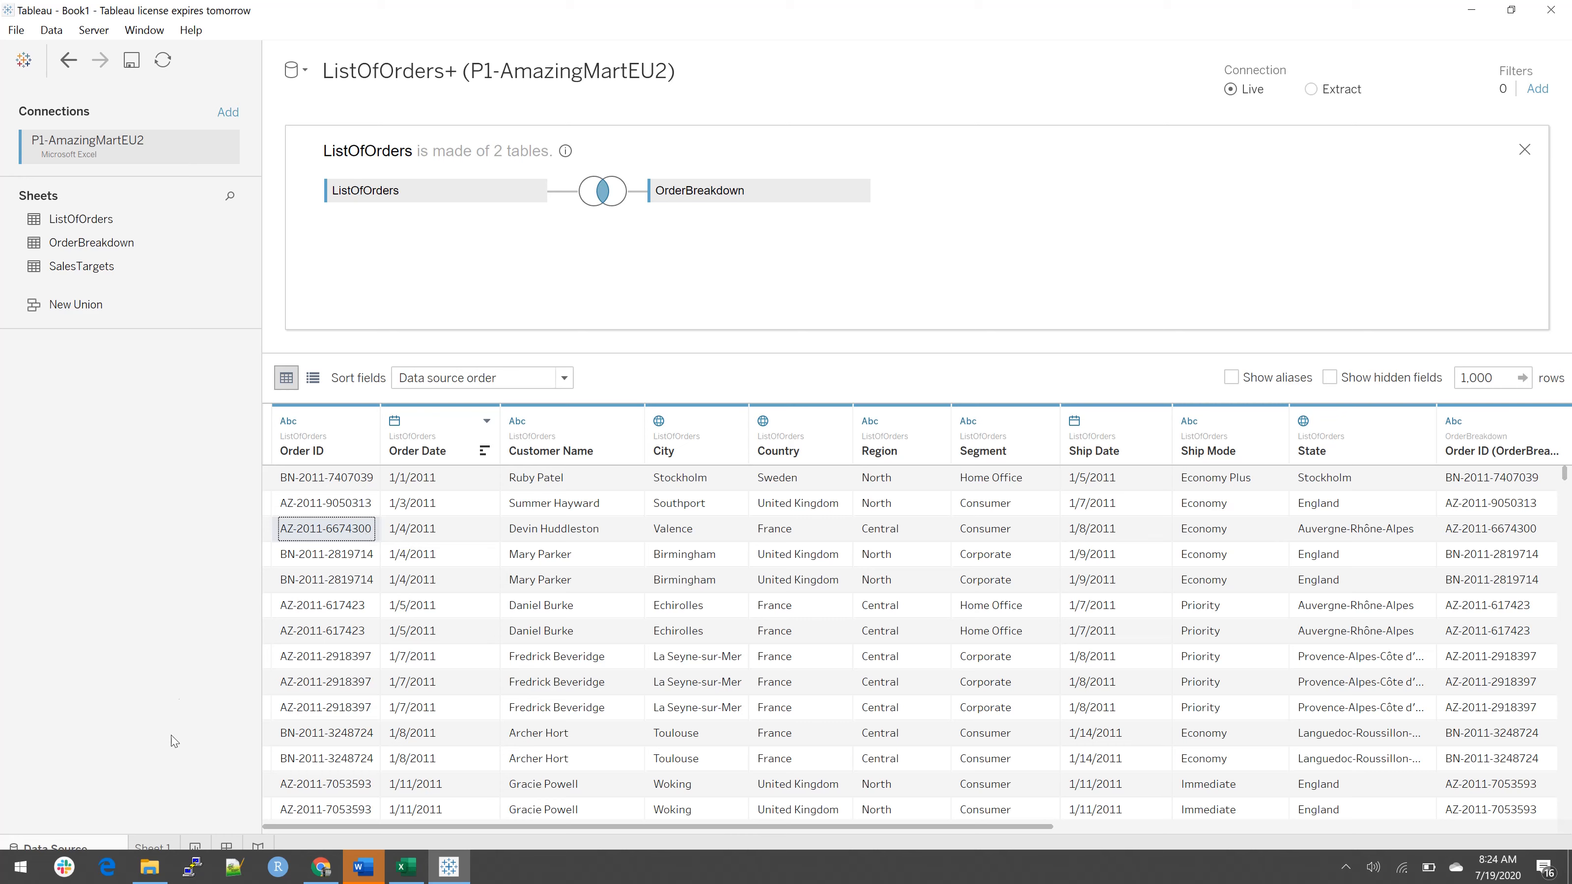
Step: Remove the Country, State, City hierarchy from the fields on Sheet 1
left_click(155, 848)
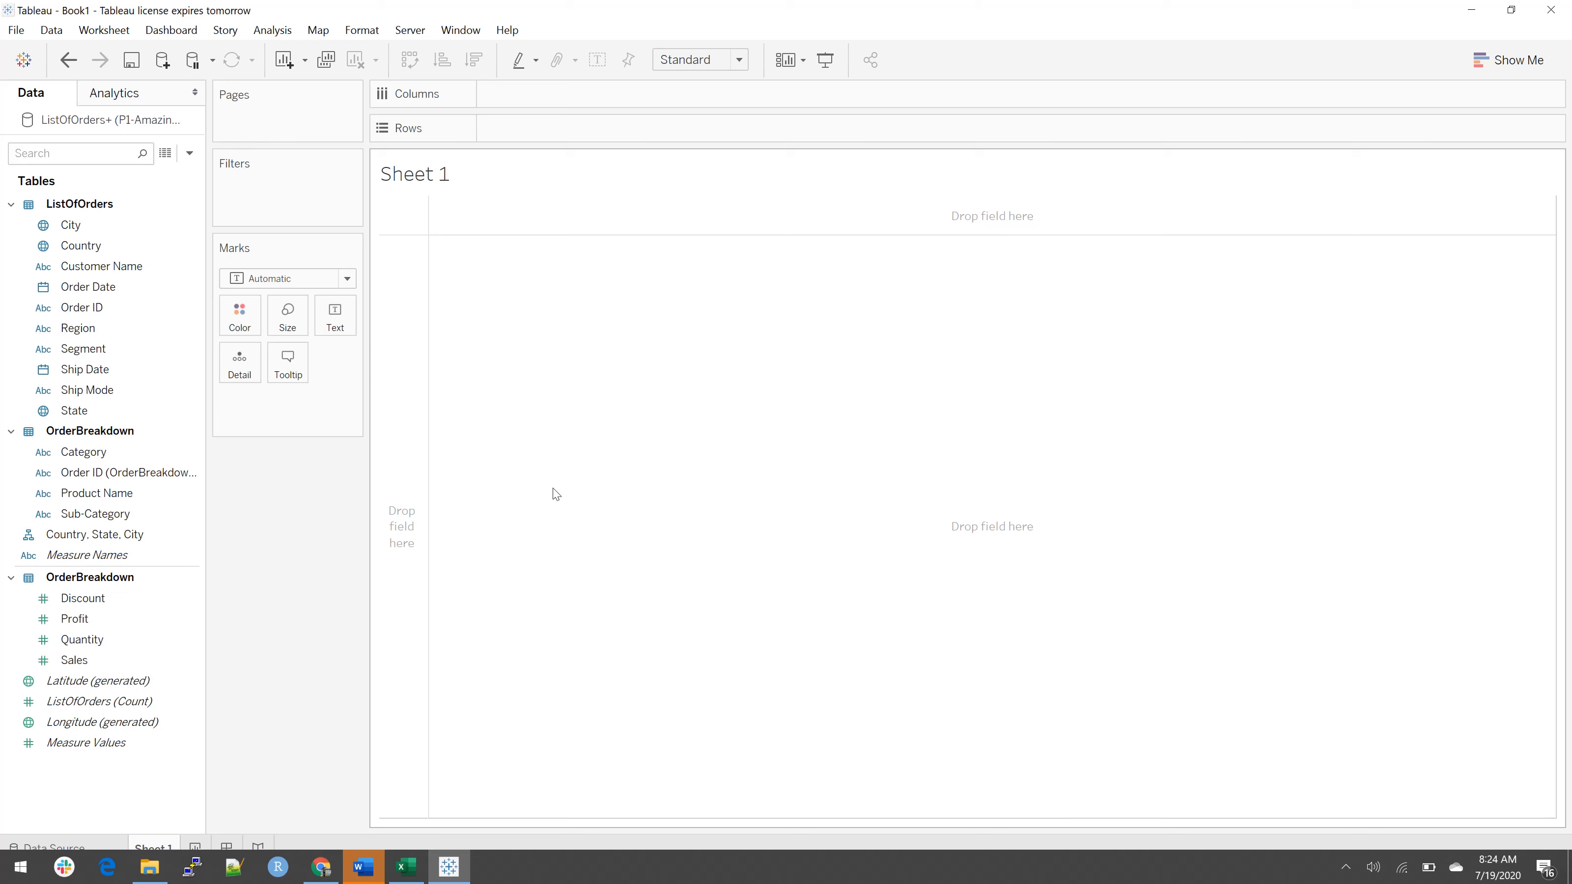
left_click(93, 452)
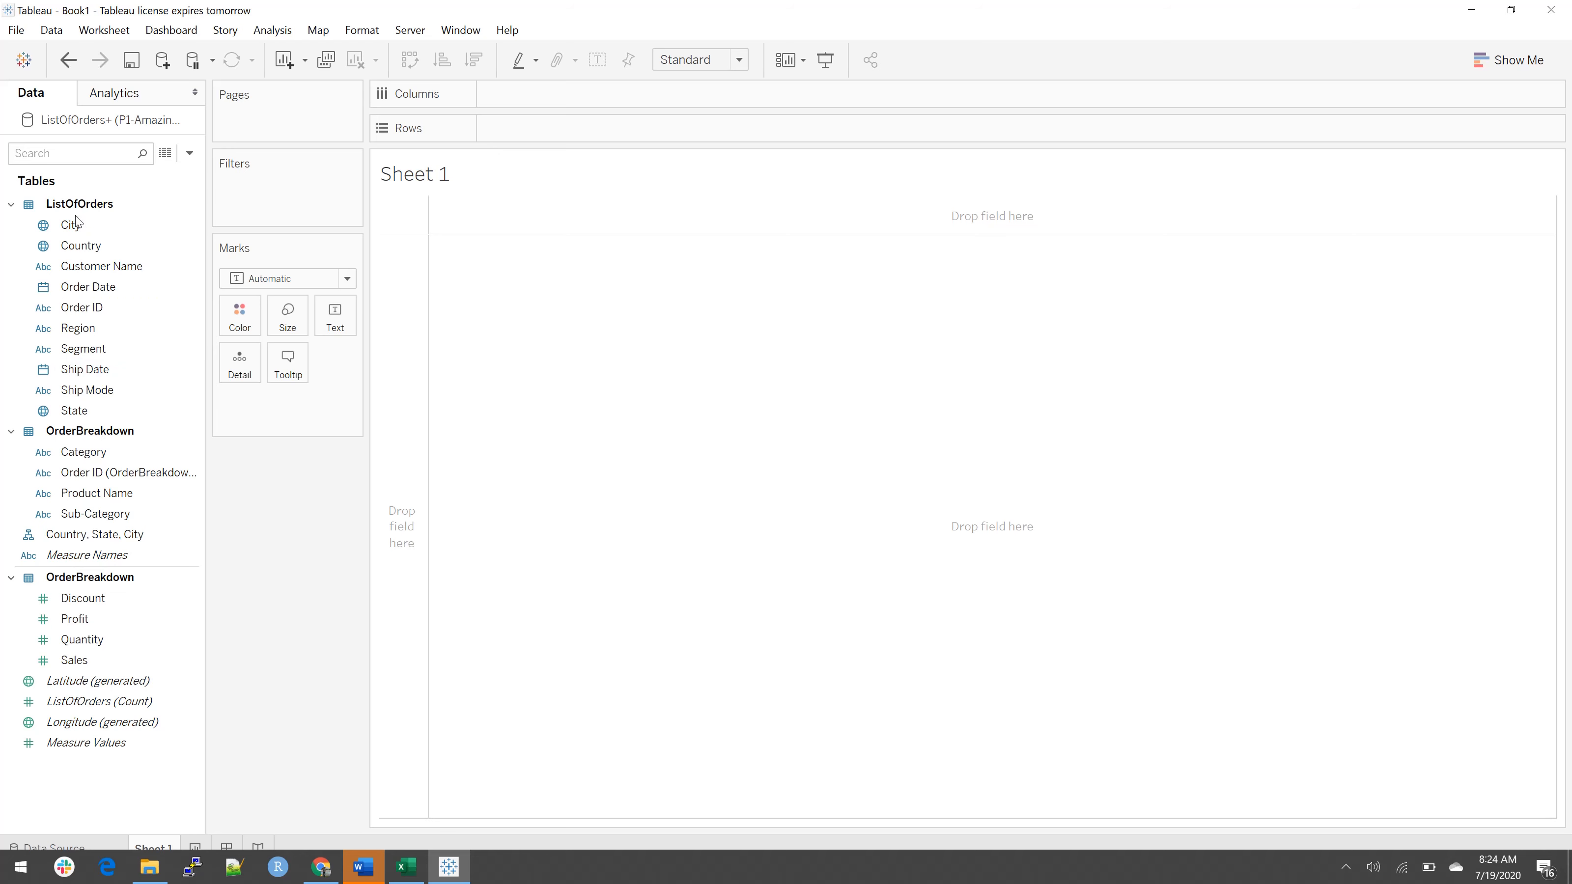
left_click(62, 537)
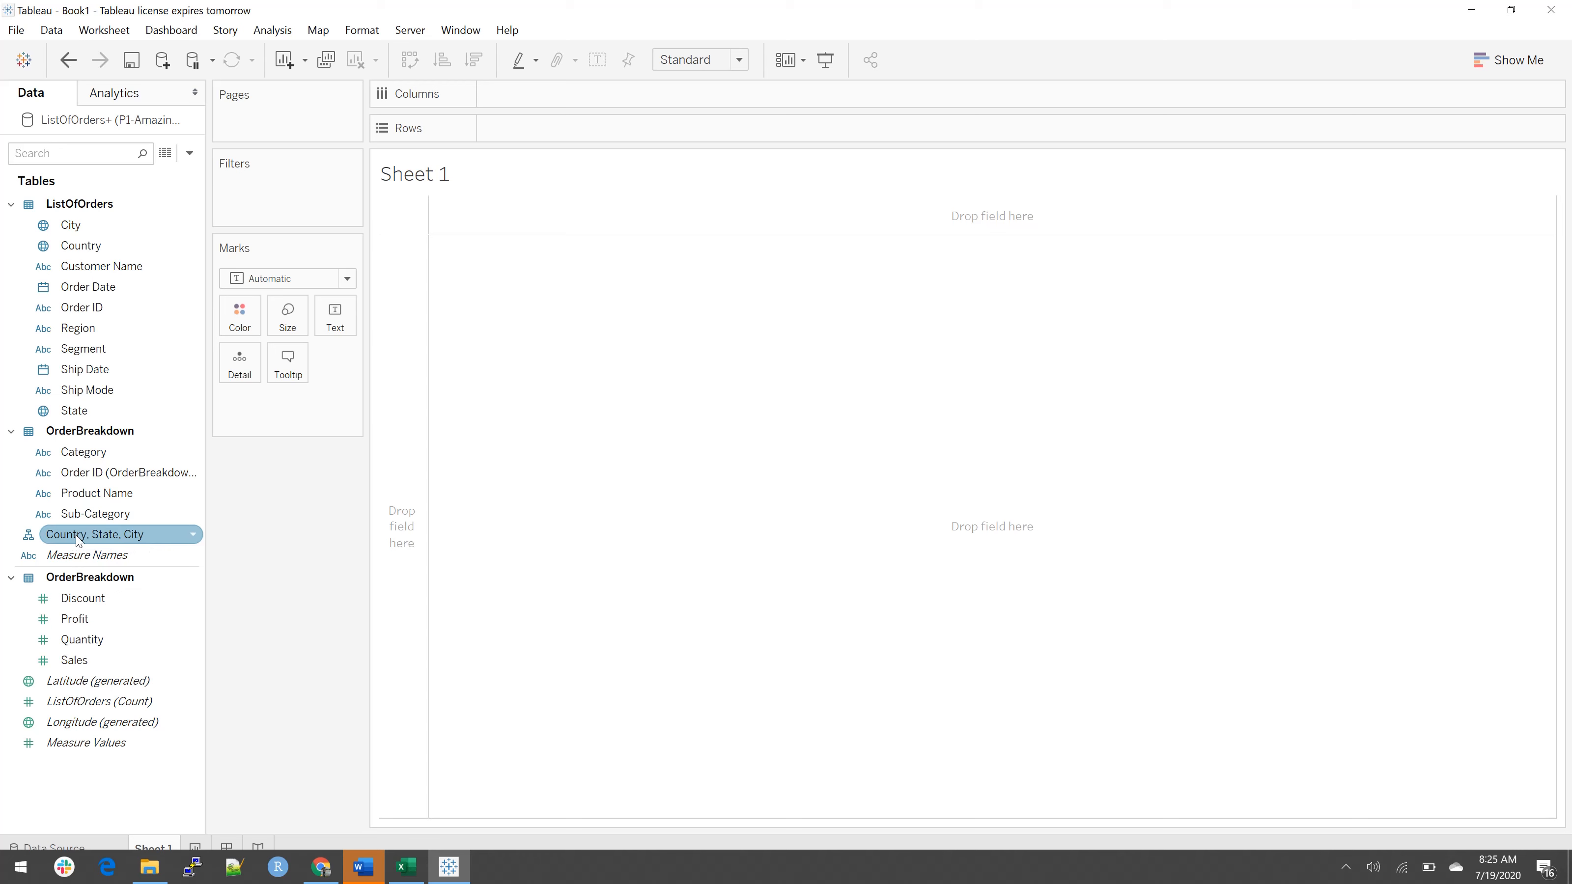
left_click(194, 536)
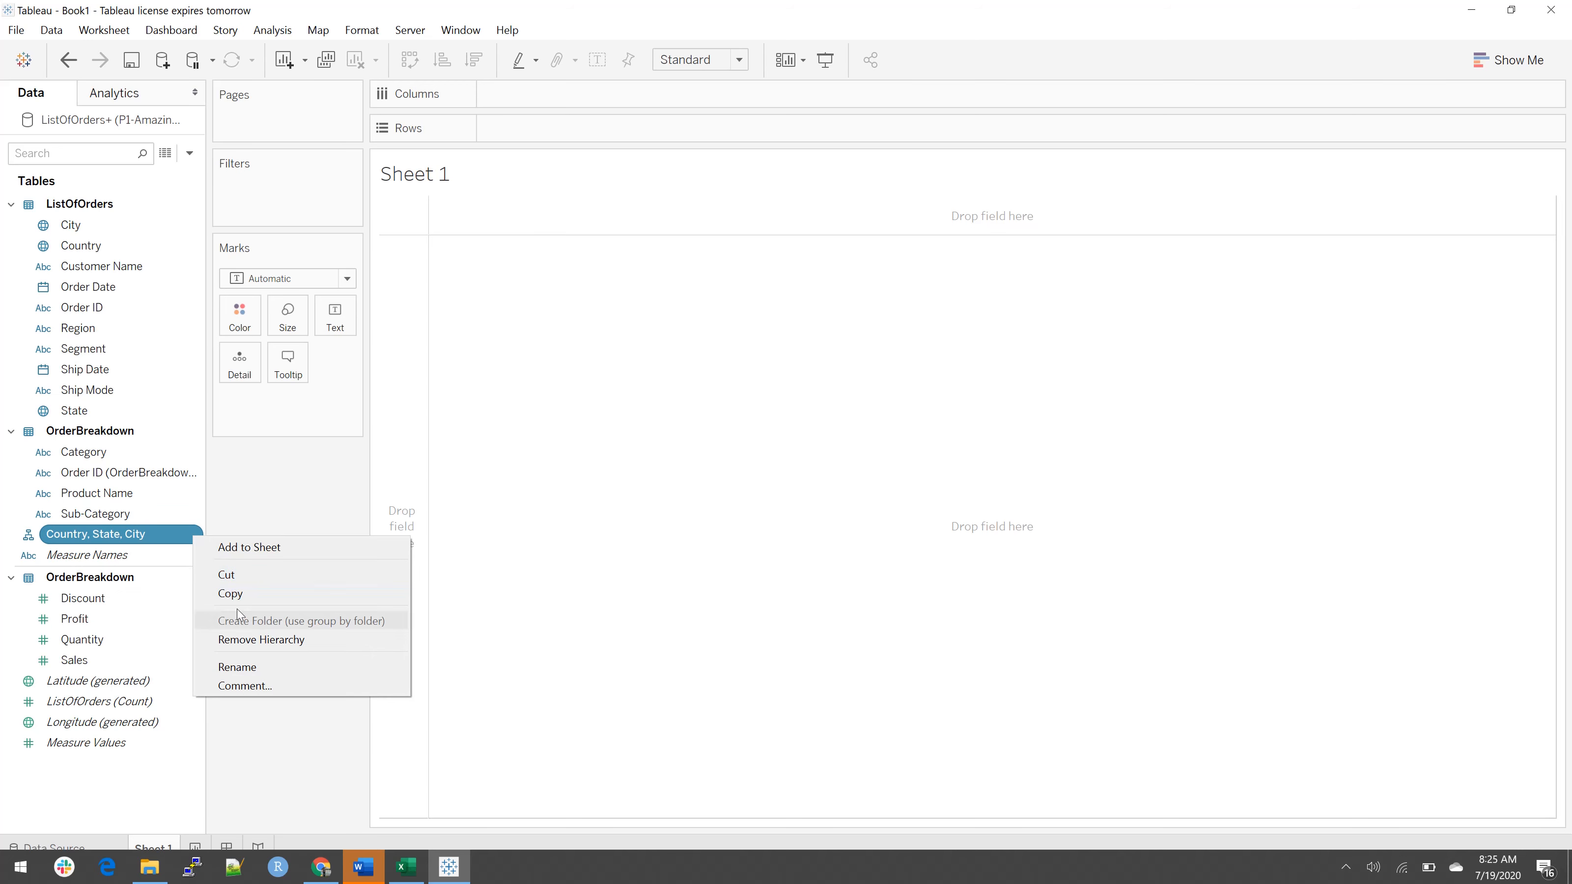
left_click(248, 644)
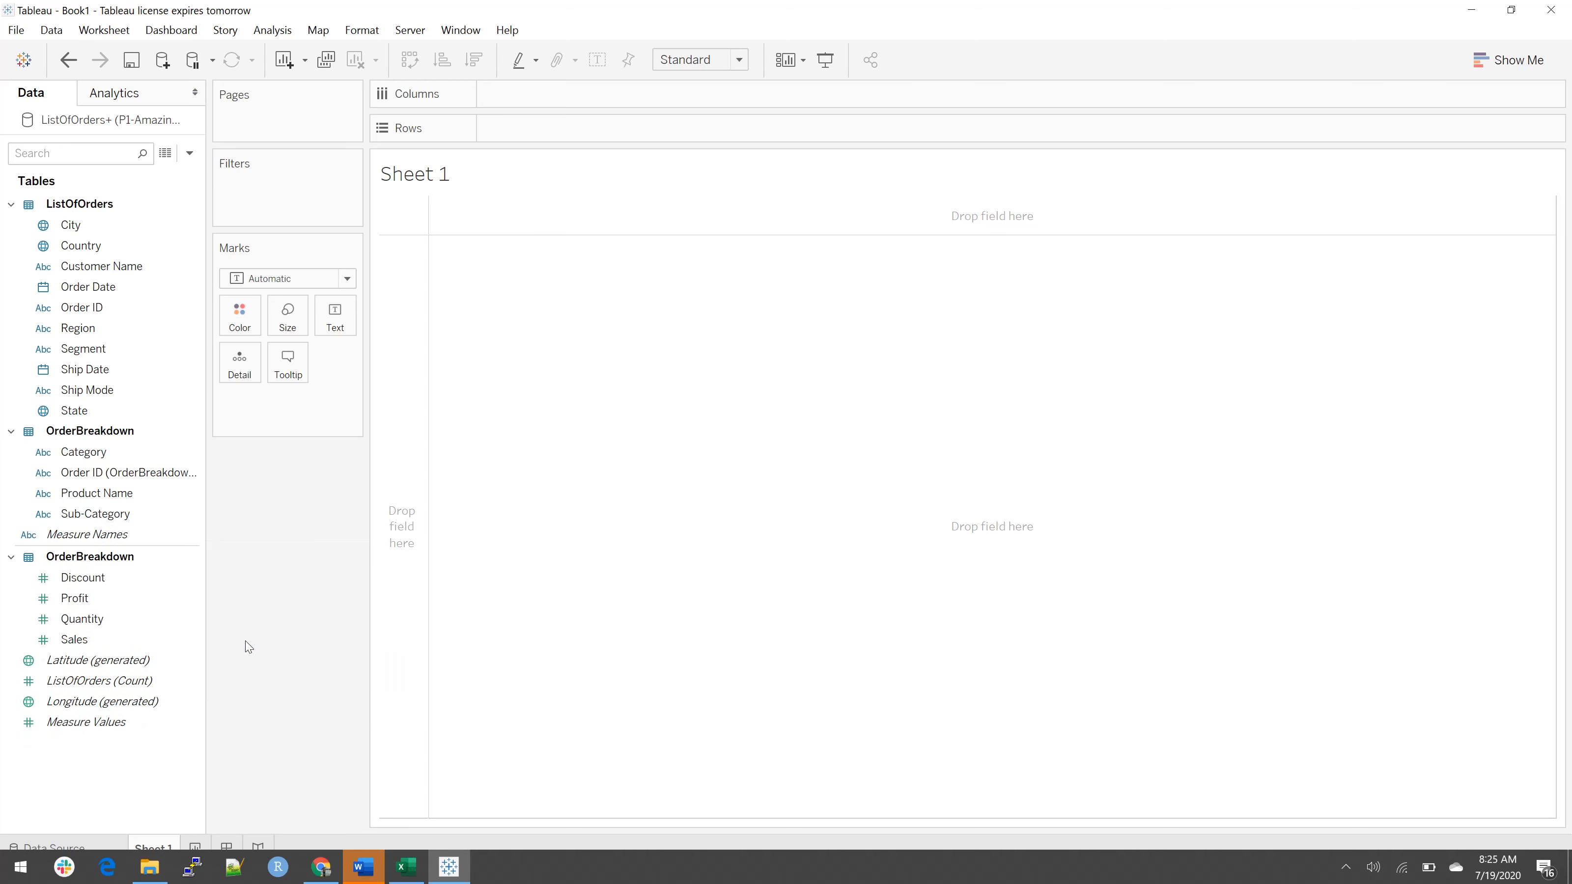
Step: Create a hierarchy from the Country and City fields and name it Region Hierarchy
left_click(94, 248)
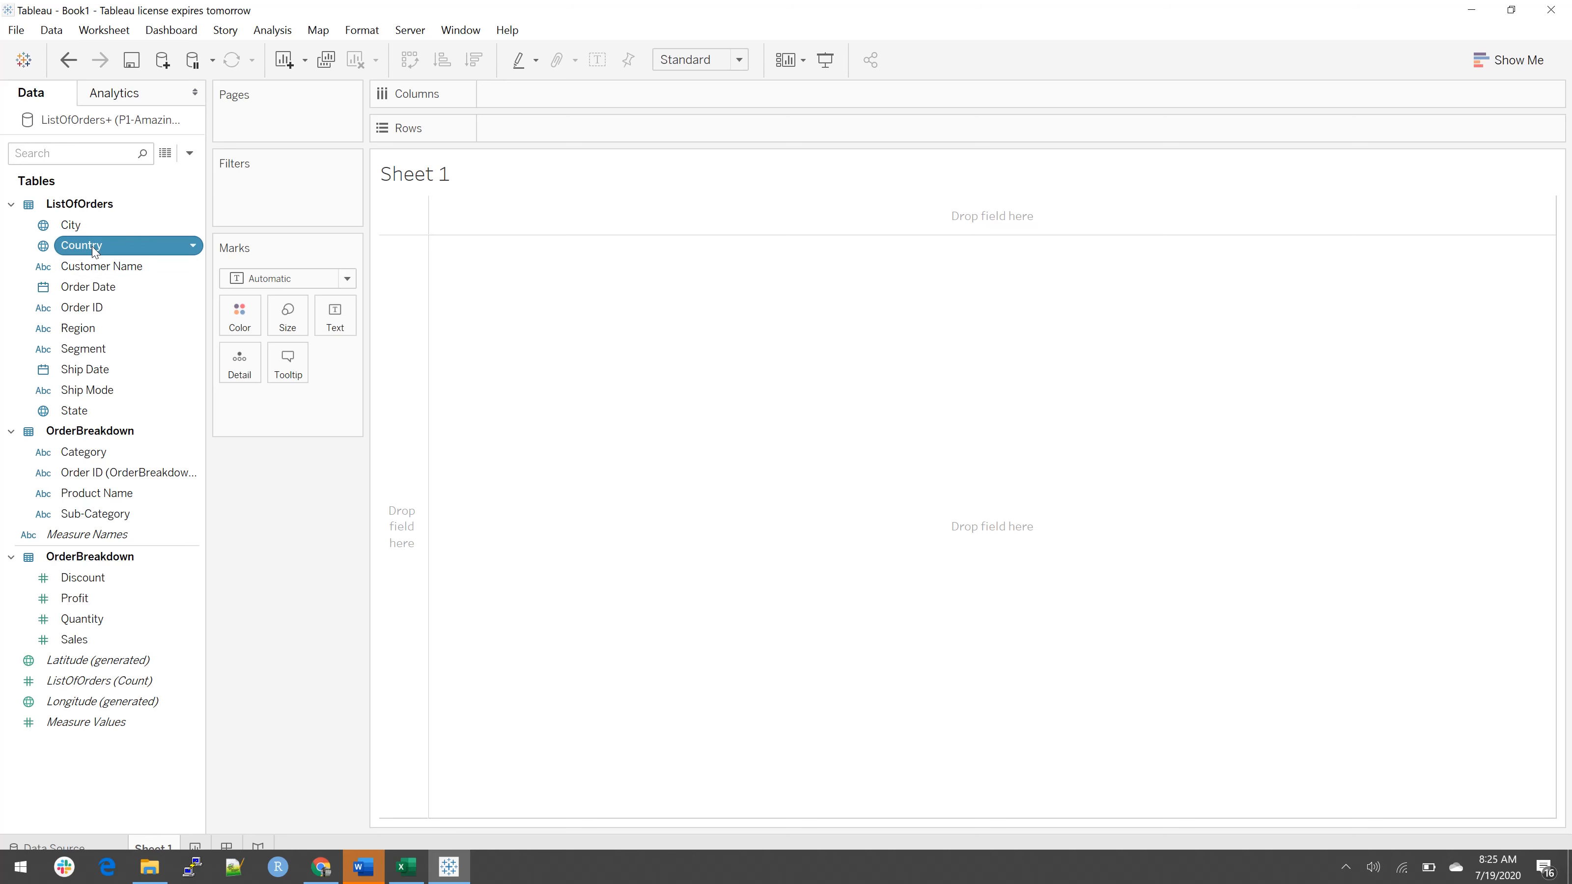
left_click_drag(94, 248, 74, 229)
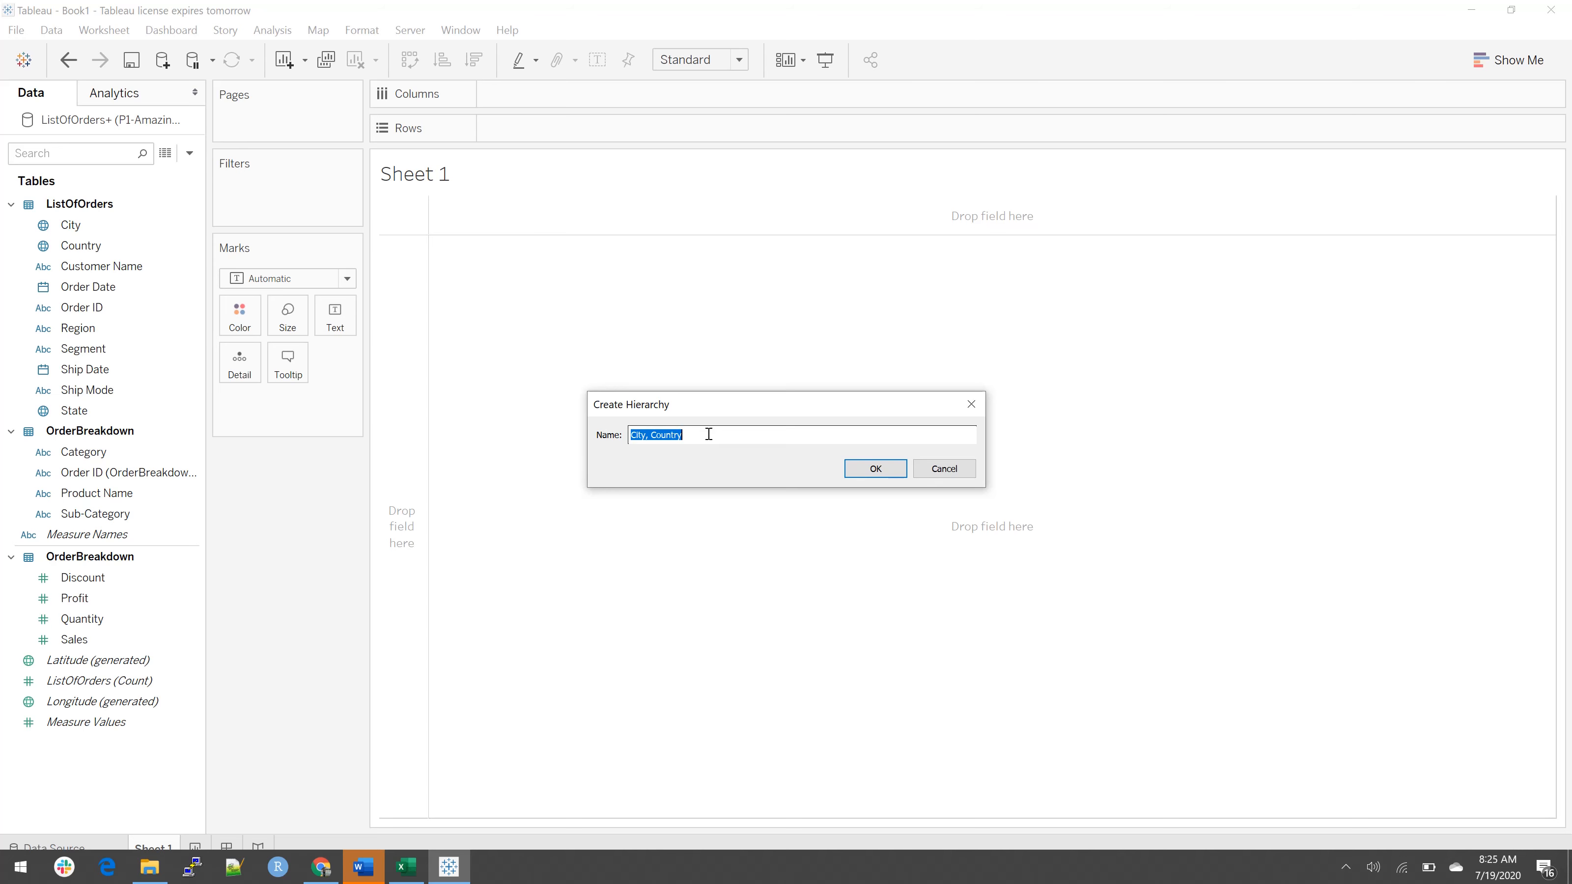
type("Regio")
key("BackSpace")
key("BackSpace")
key("BackSpace")
key("BackSpace")
type("e")
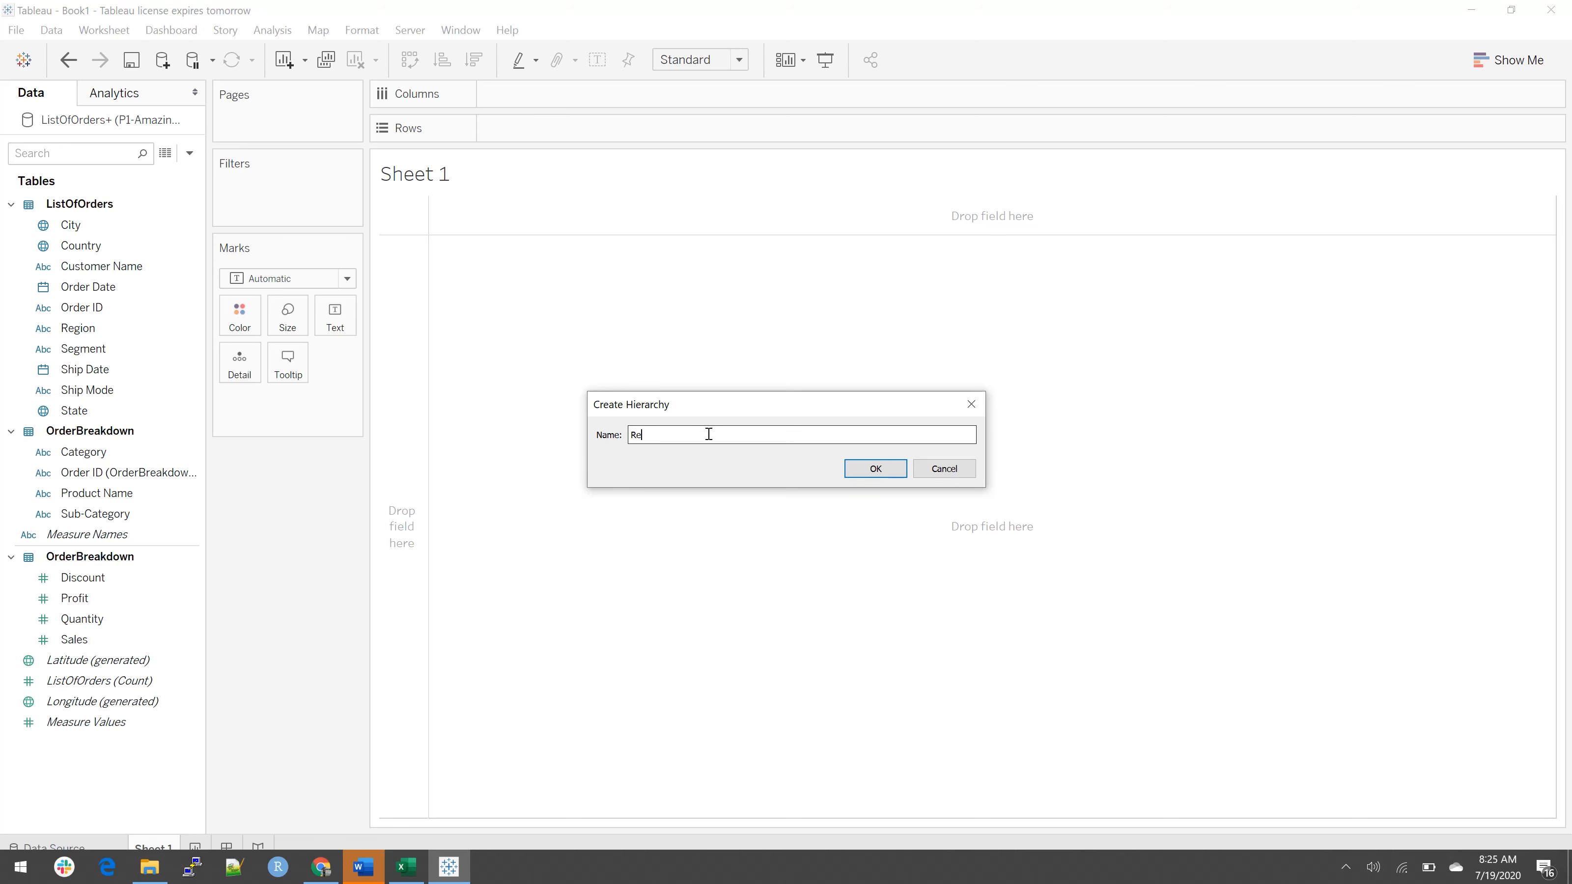
type("gion Hie")
key("BackSpace")
type("ierarchy")
key("Return")
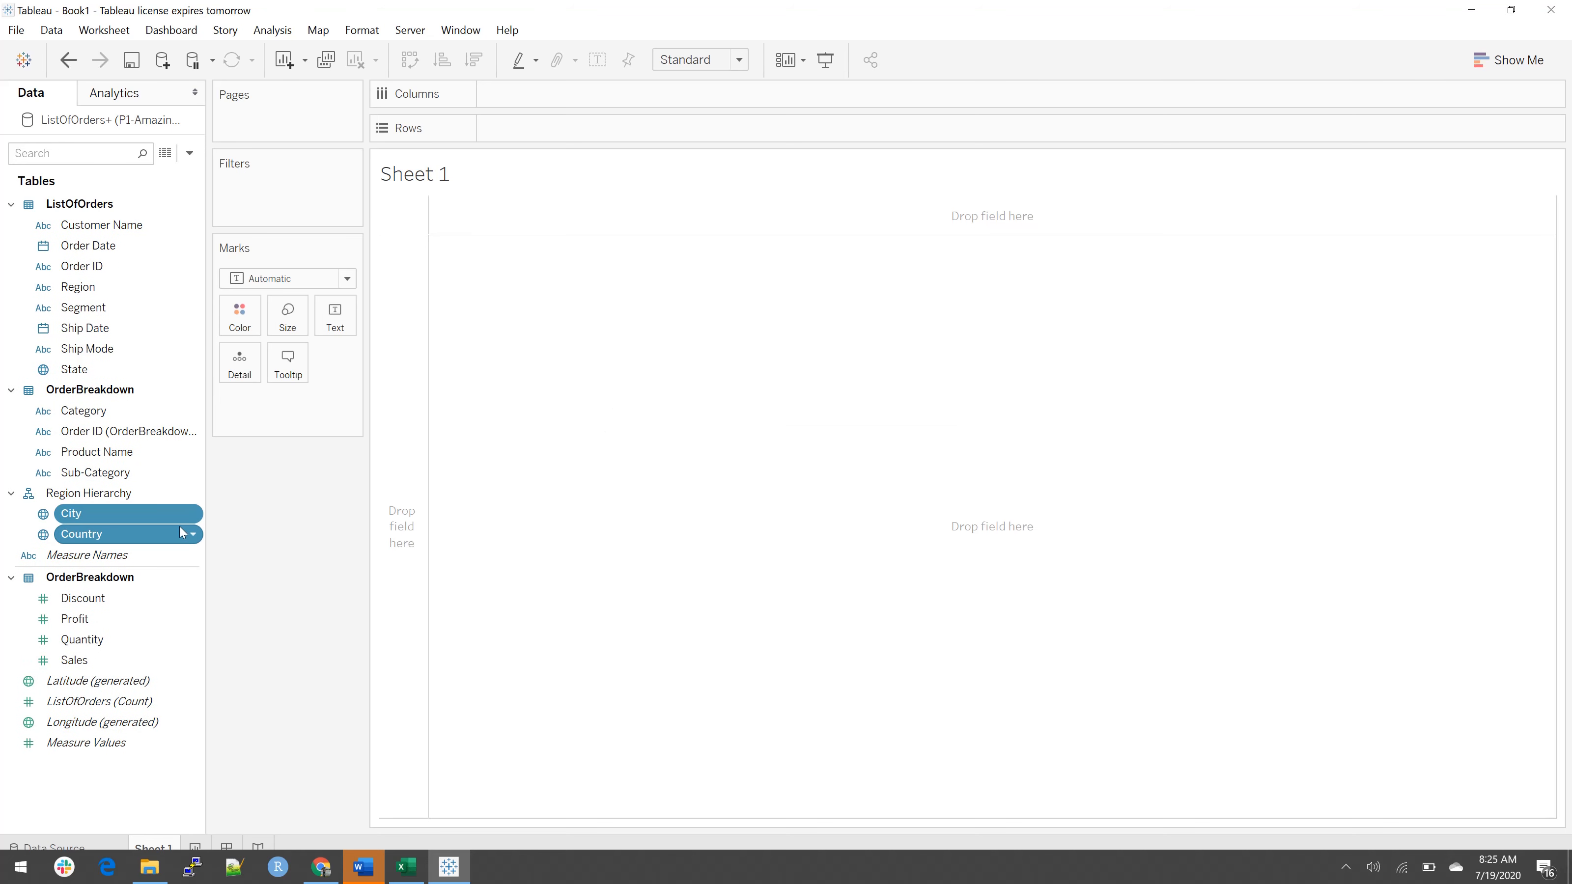
Step: Place Country above City in Region Hierarchy and add State between them
left_click(131, 539)
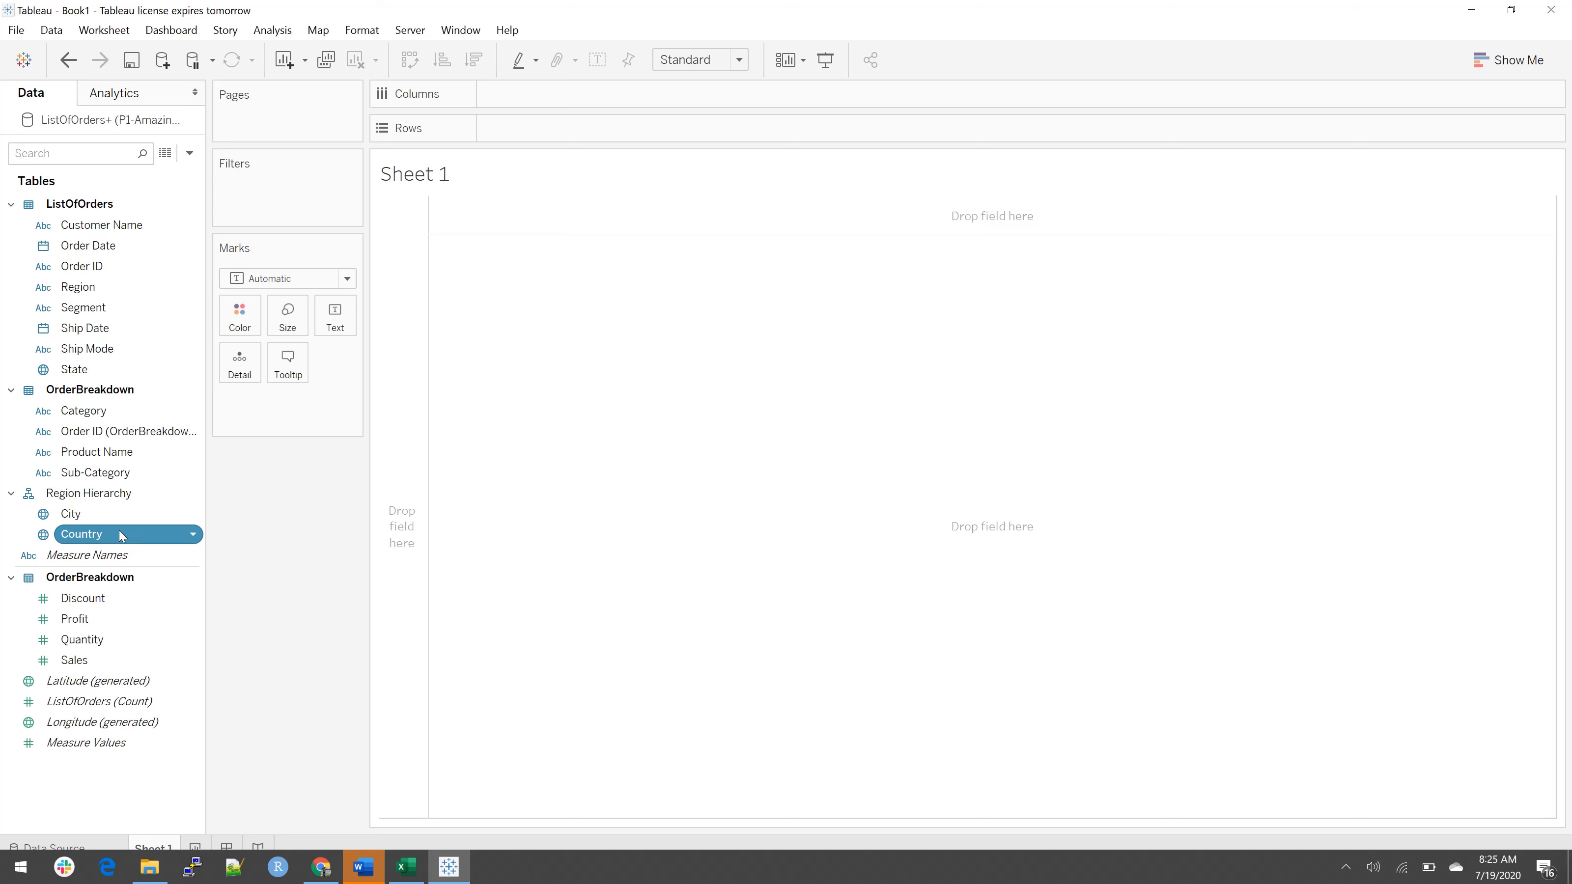
mouse_move(119, 536)
left_mouse_down()
mouse_move(116, 513)
mouse_move(129, 519)
left_mouse_up()
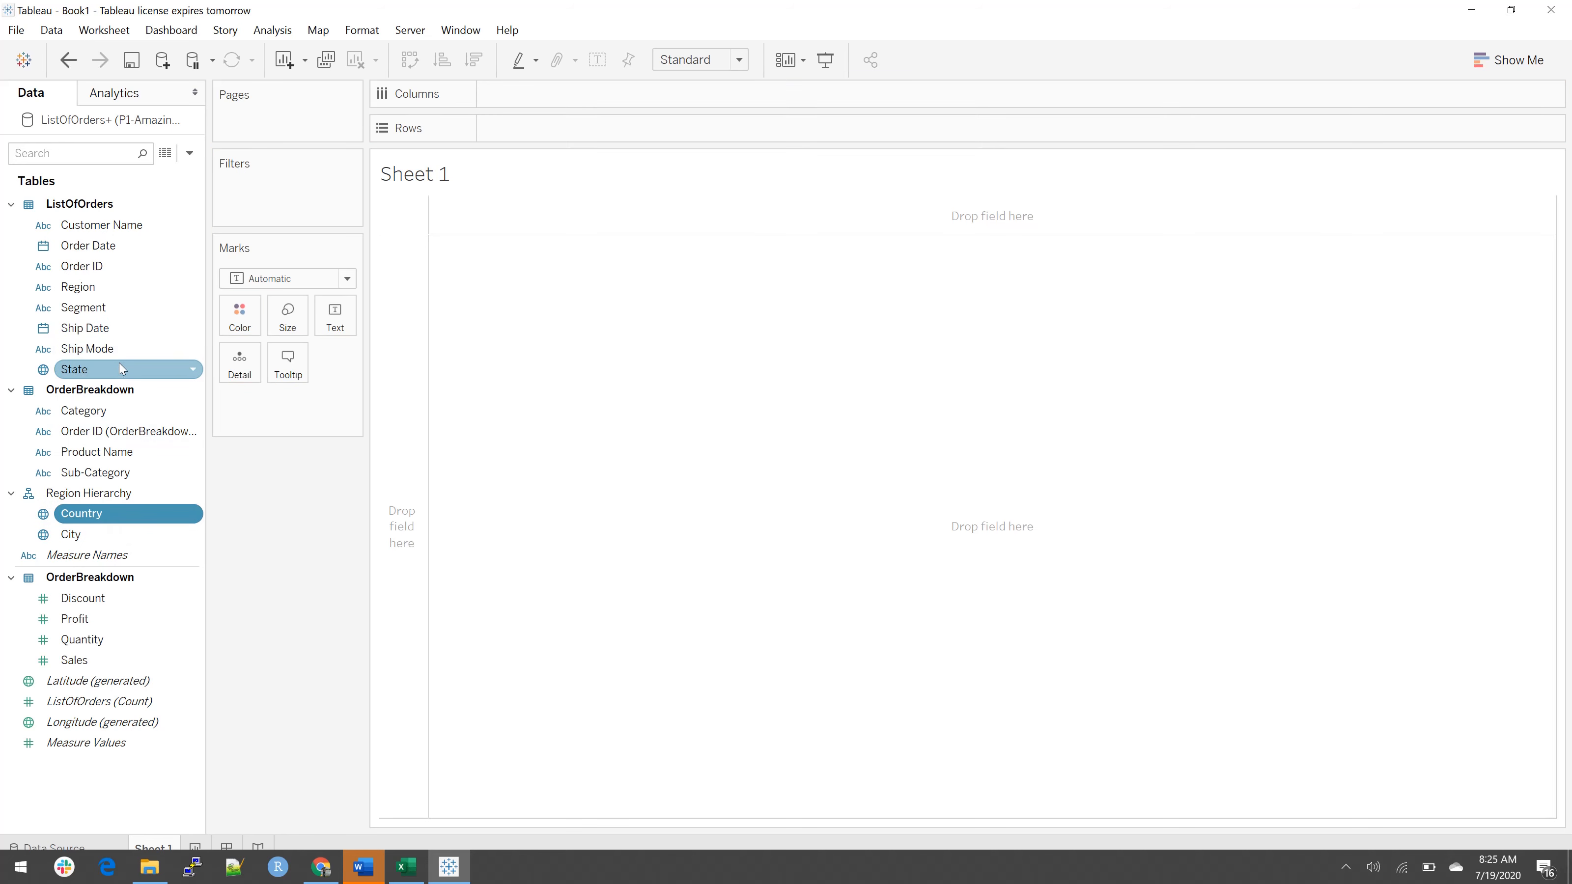
left_click_drag(122, 371, 136, 522)
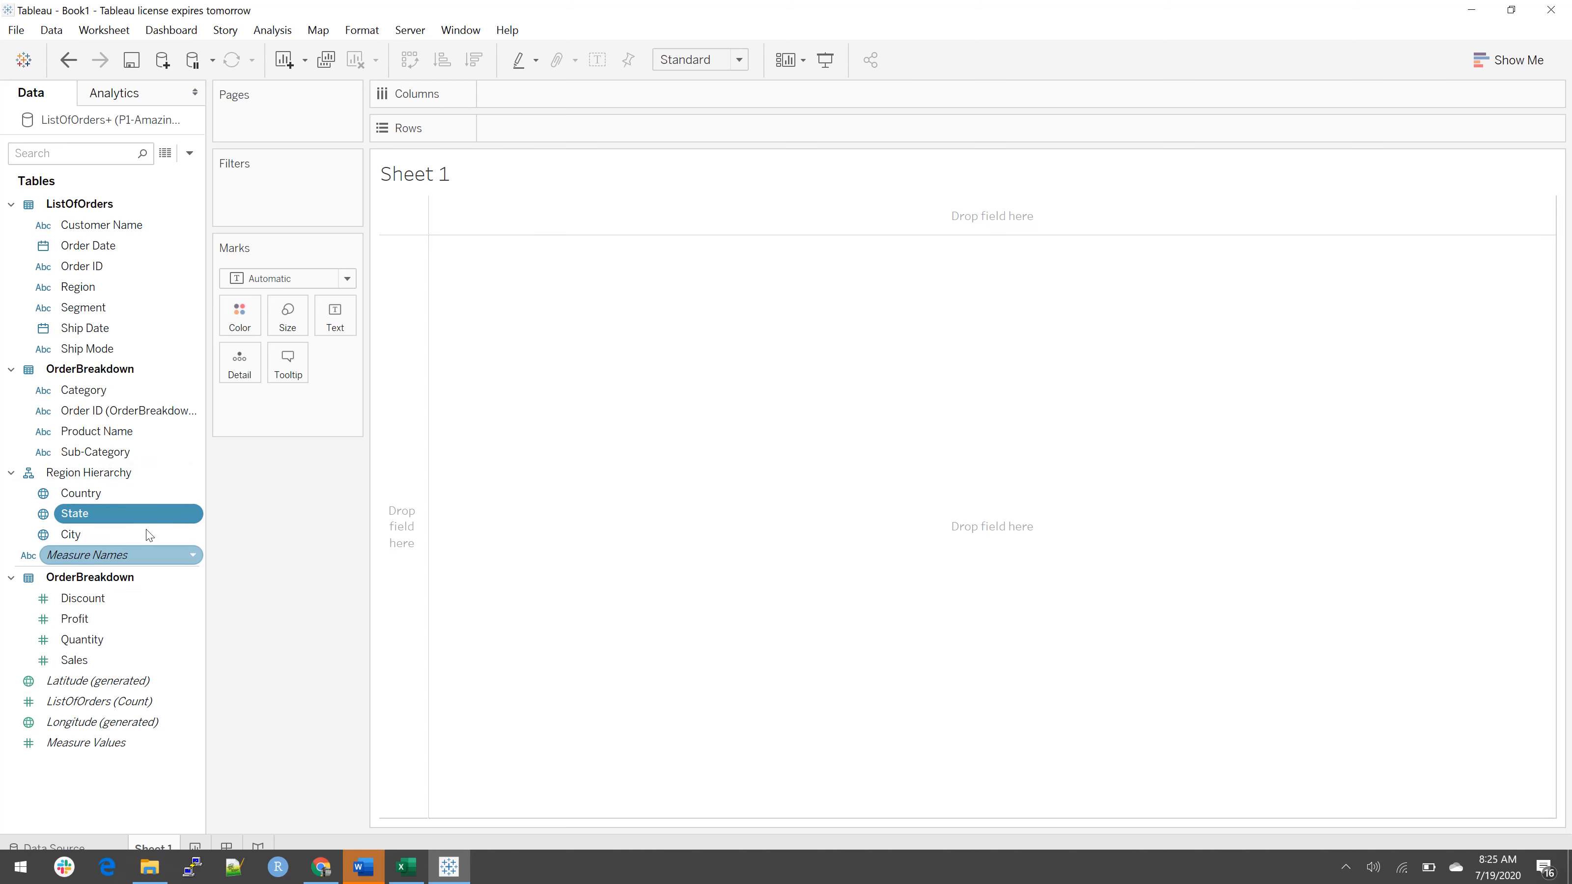
Step: Add Region Hierarchy to the Sheet 1 view to map the countries, enlarging western Europe
left_click(106, 480)
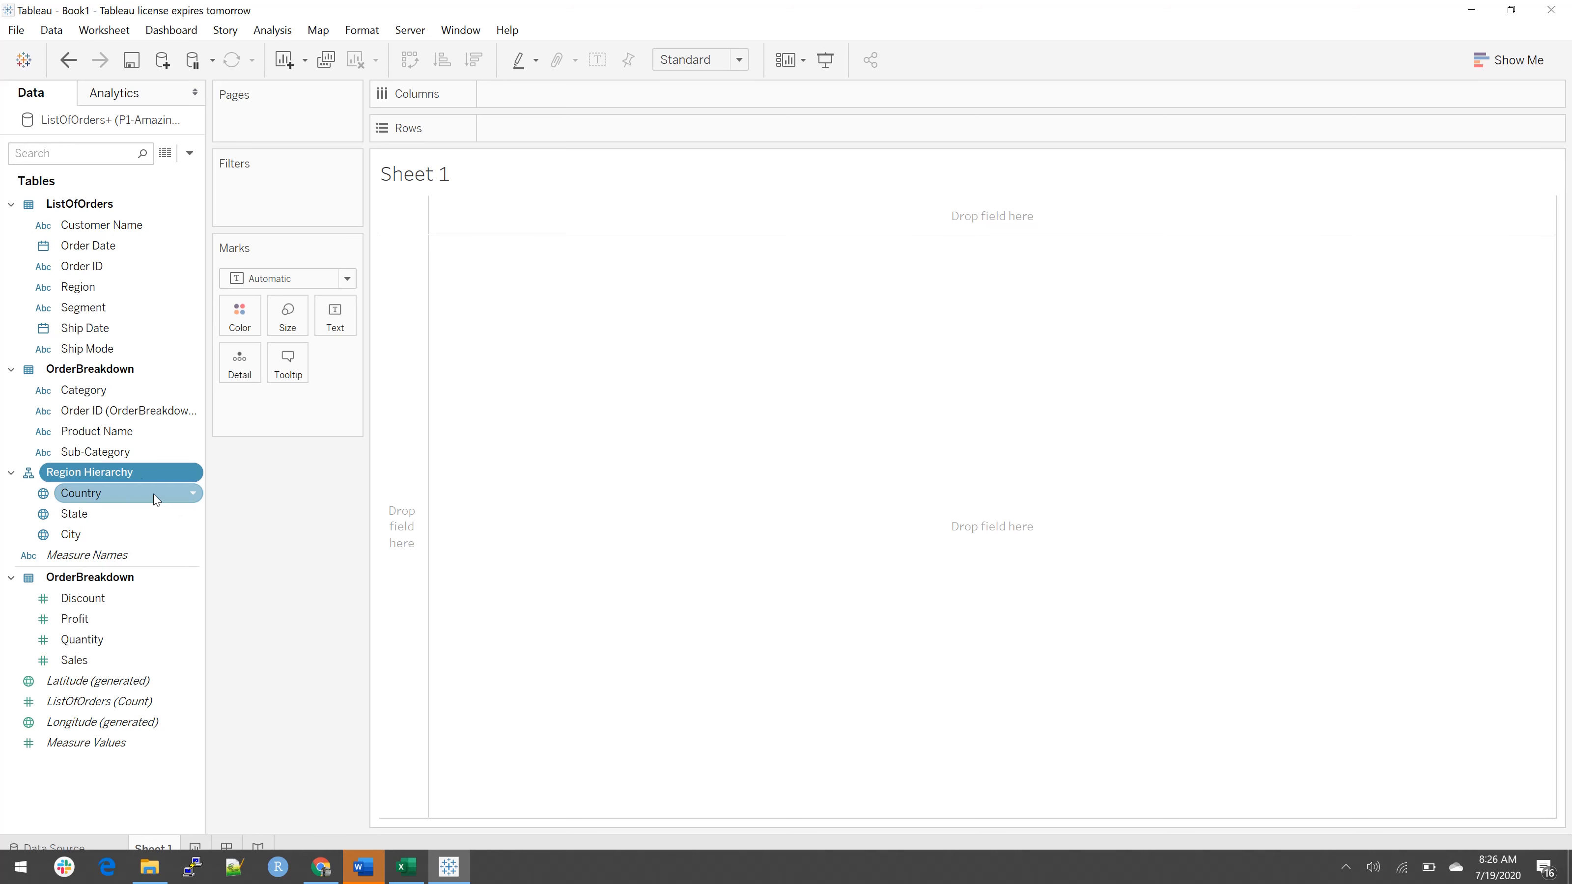
left_click_drag(138, 477, 749, 506)
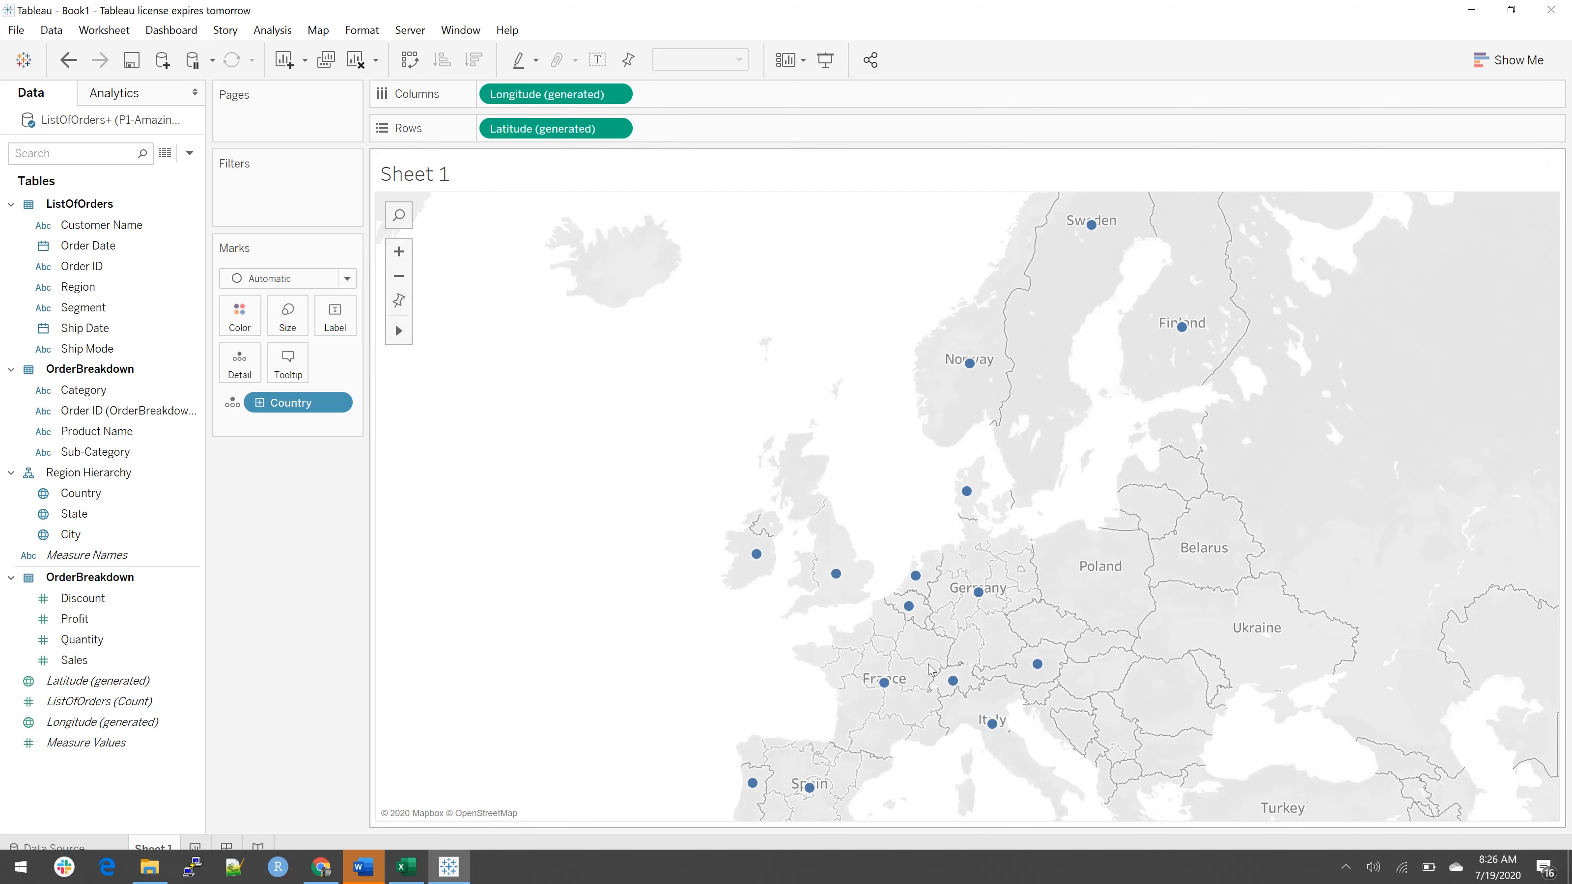
scroll(930, 669, "up", 2)
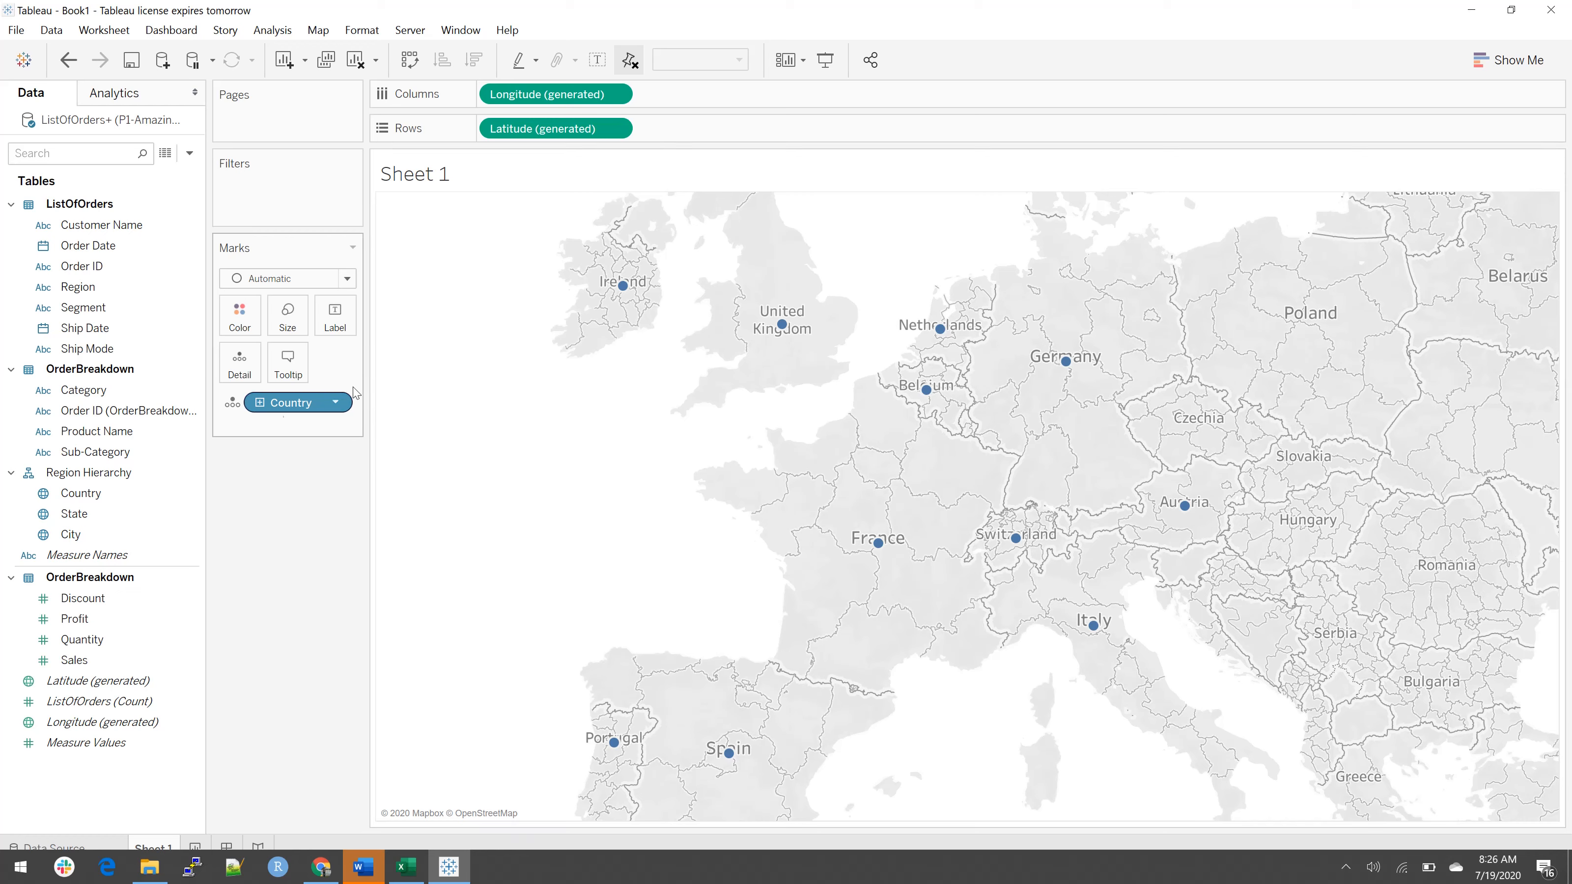
Step: Drill the map down from Country to the State and City levels, and collapse it back to Country
left_click(260, 403)
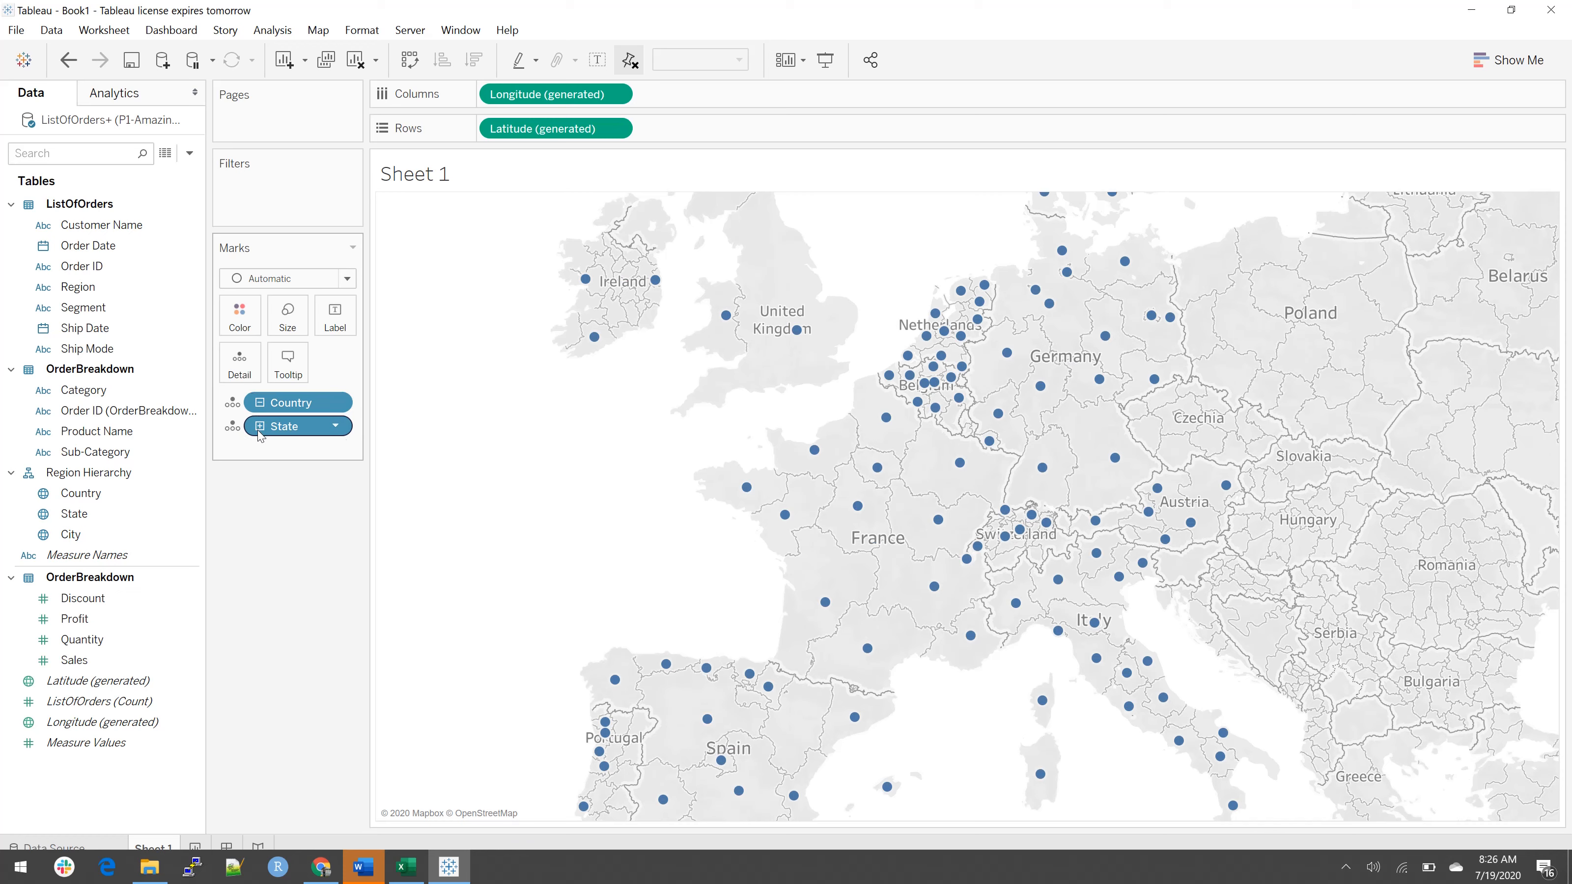
left_click(260, 428)
left_click(261, 406)
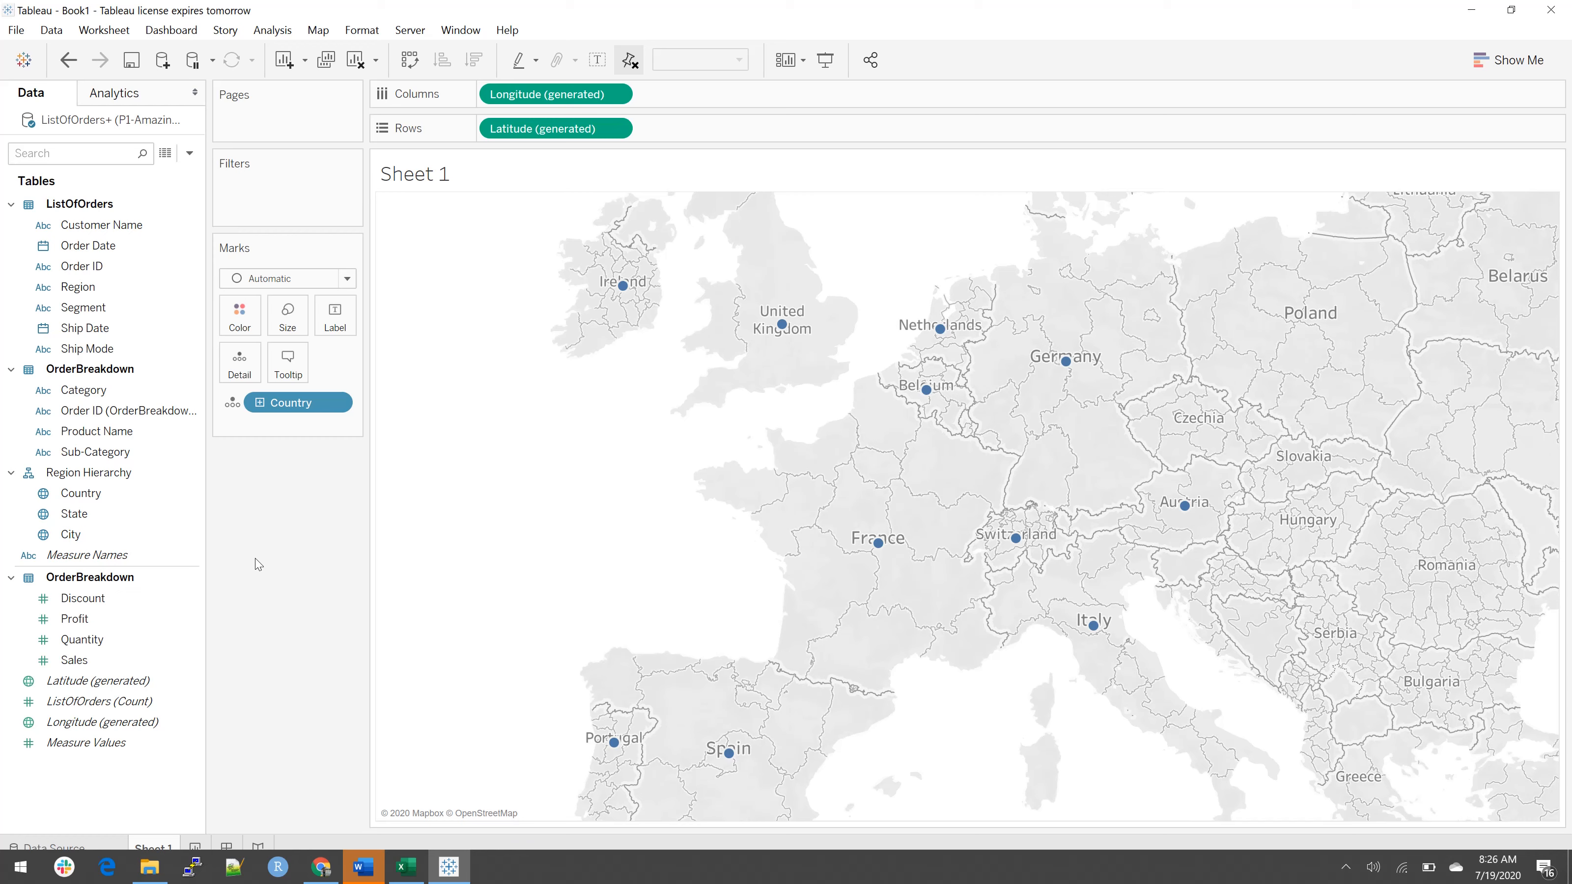
left_click(85, 660)
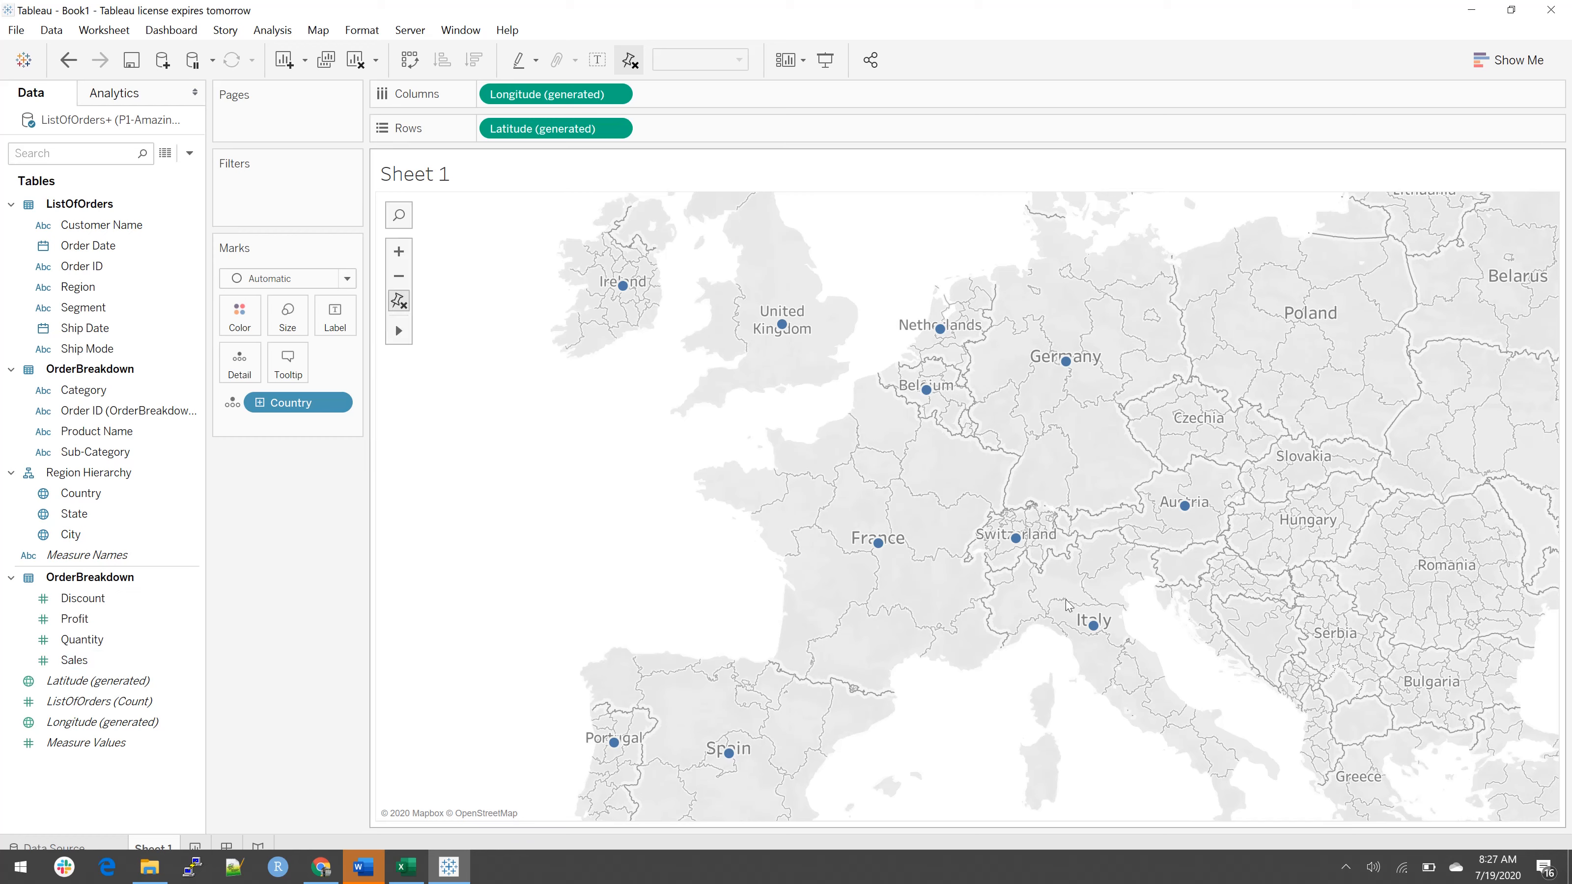
Step: Size the country marks by Sales and enlarge all marks to the midpoint of the size range
mouse_move(887, 562)
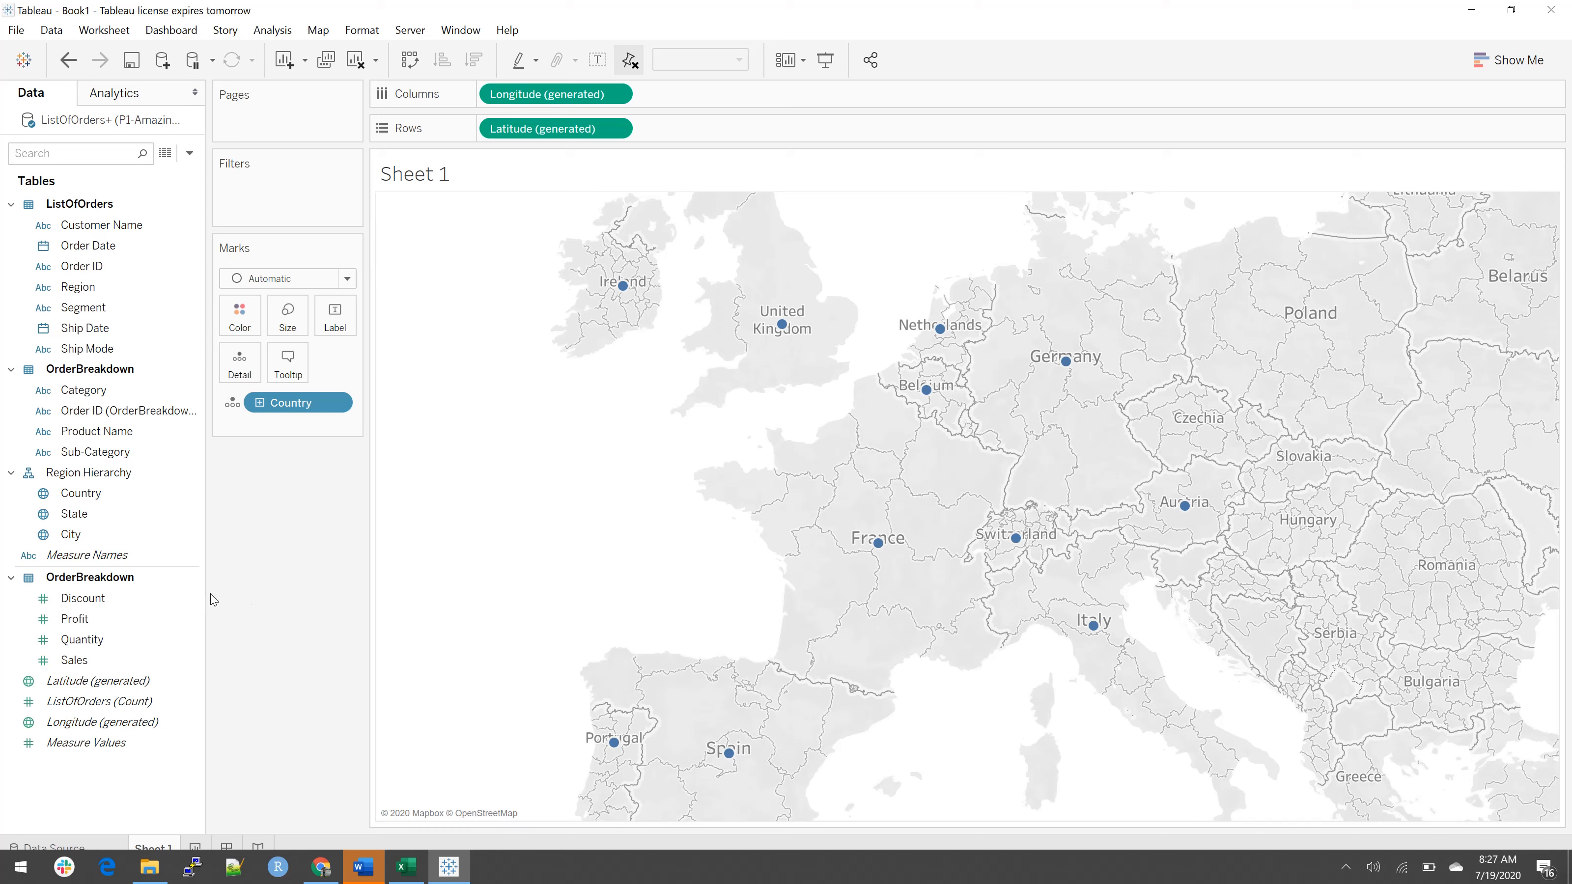
left_click_drag(155, 651, 310, 318)
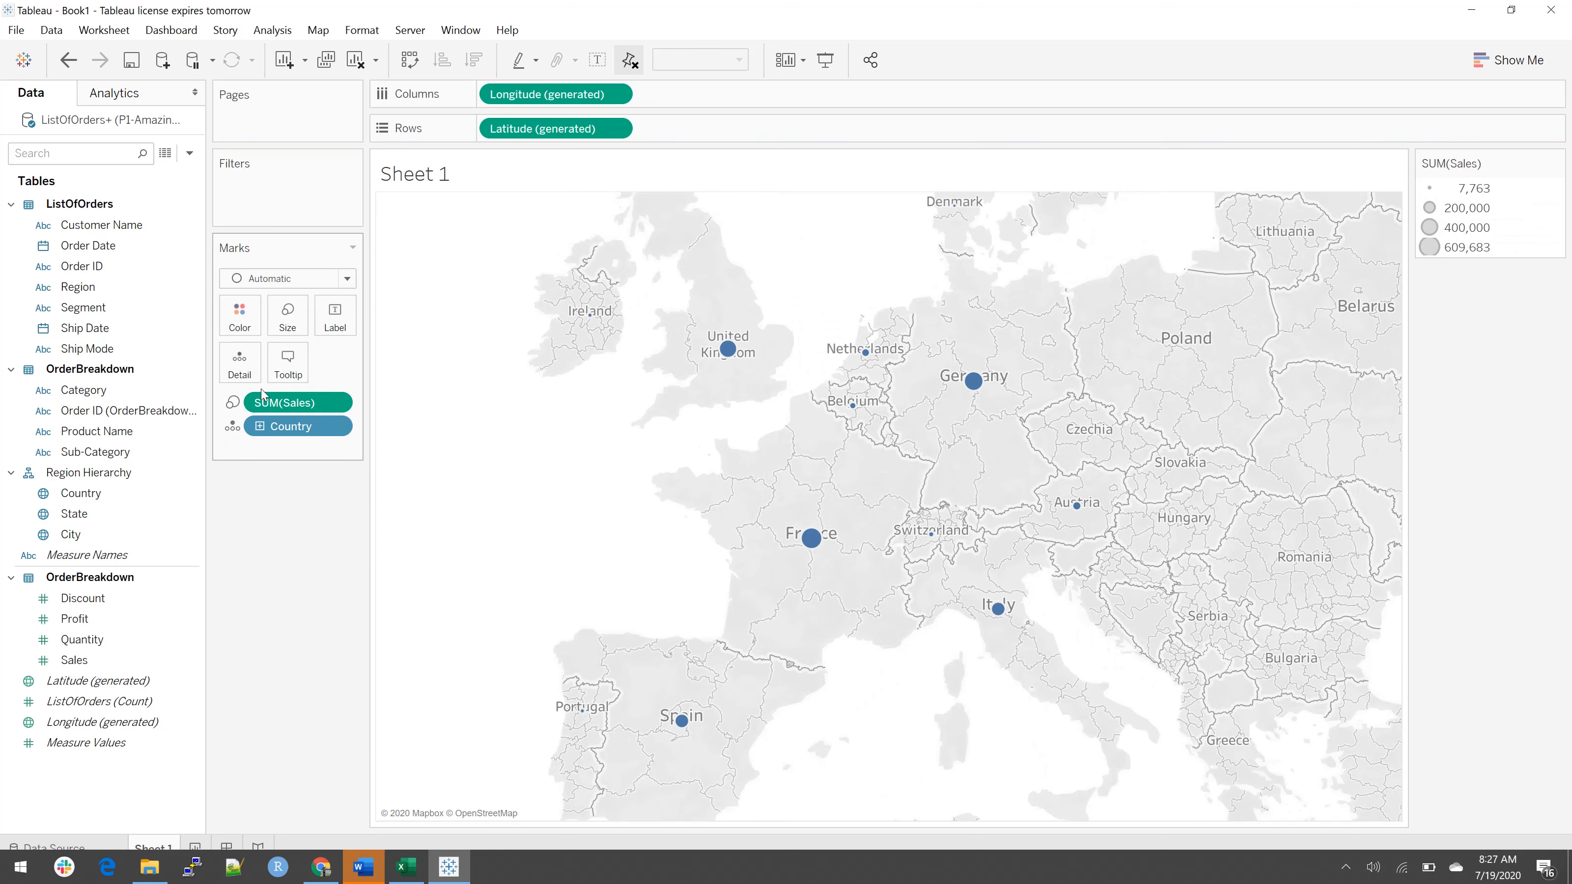
left_click(286, 318)
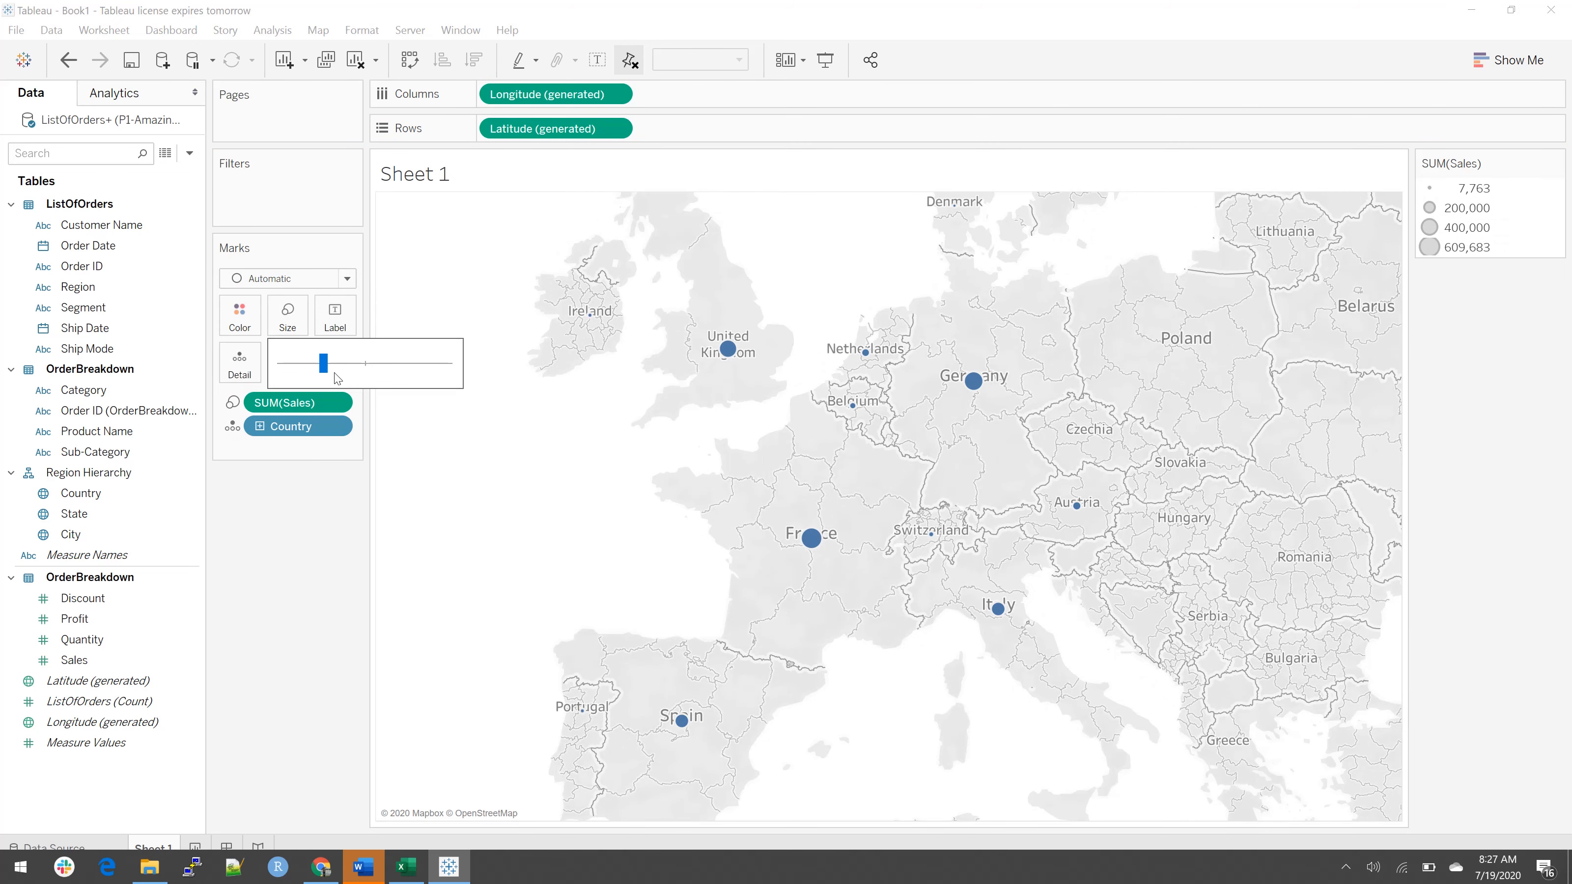
left_click(366, 365)
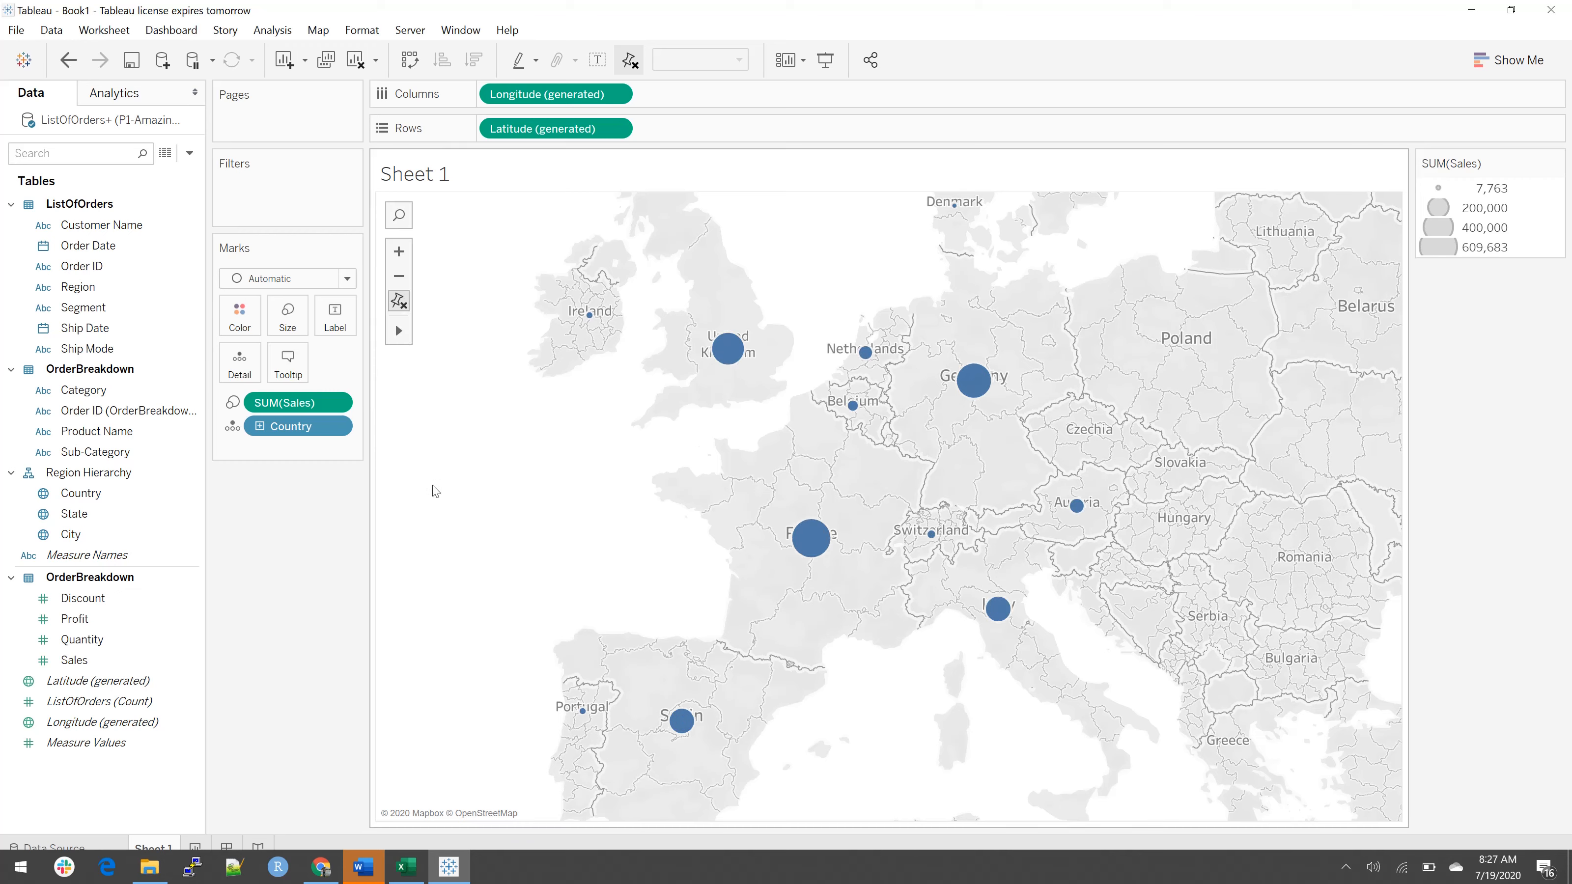
mouse_move(740, 360)
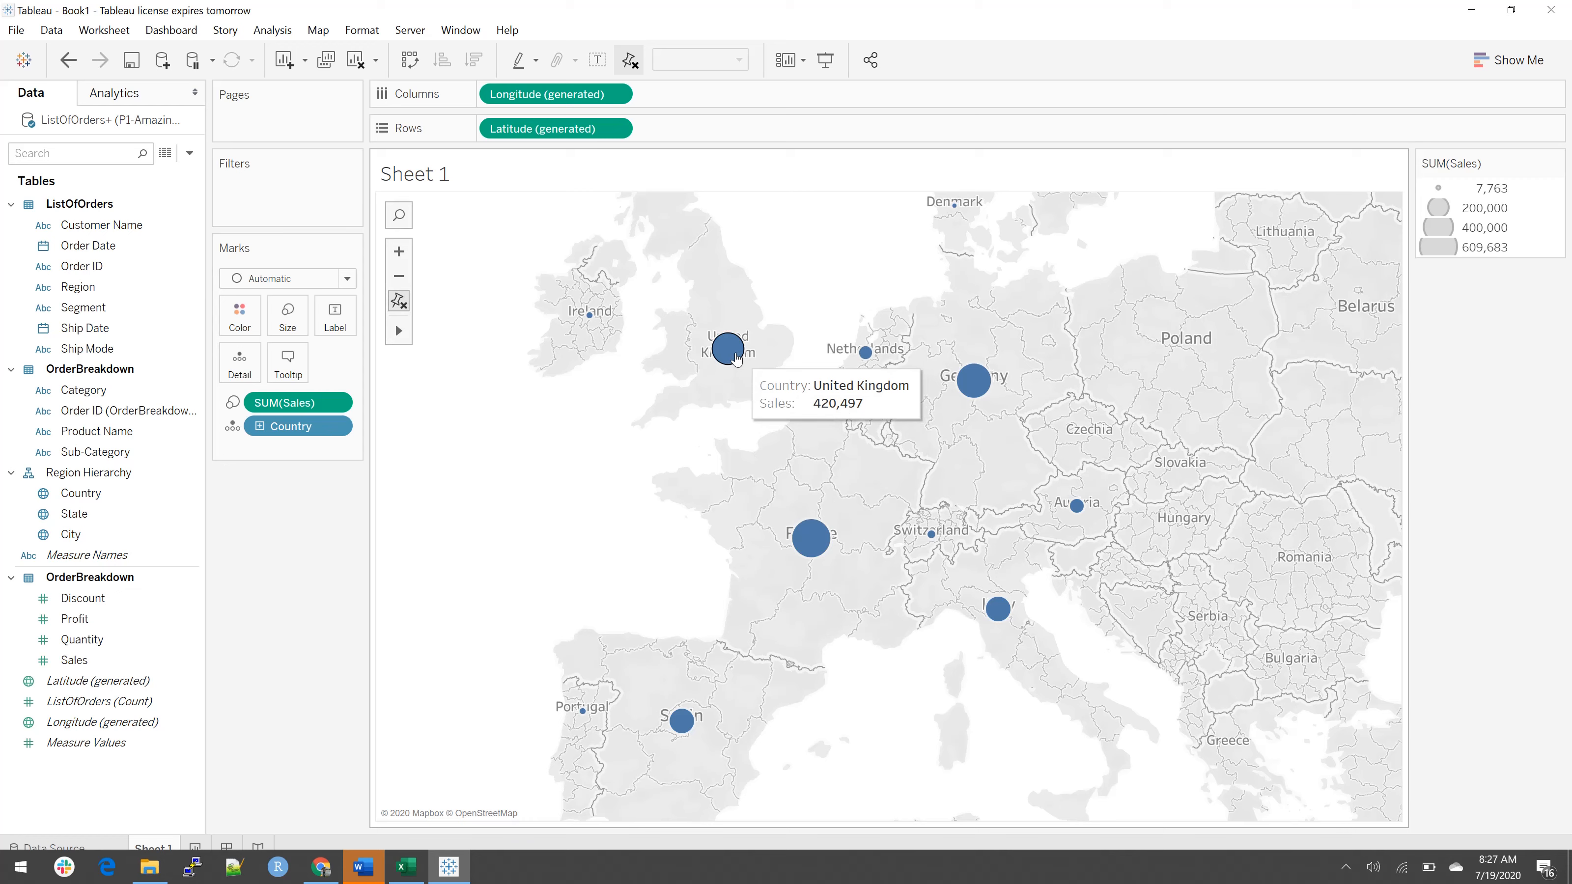
mouse_move(864, 364)
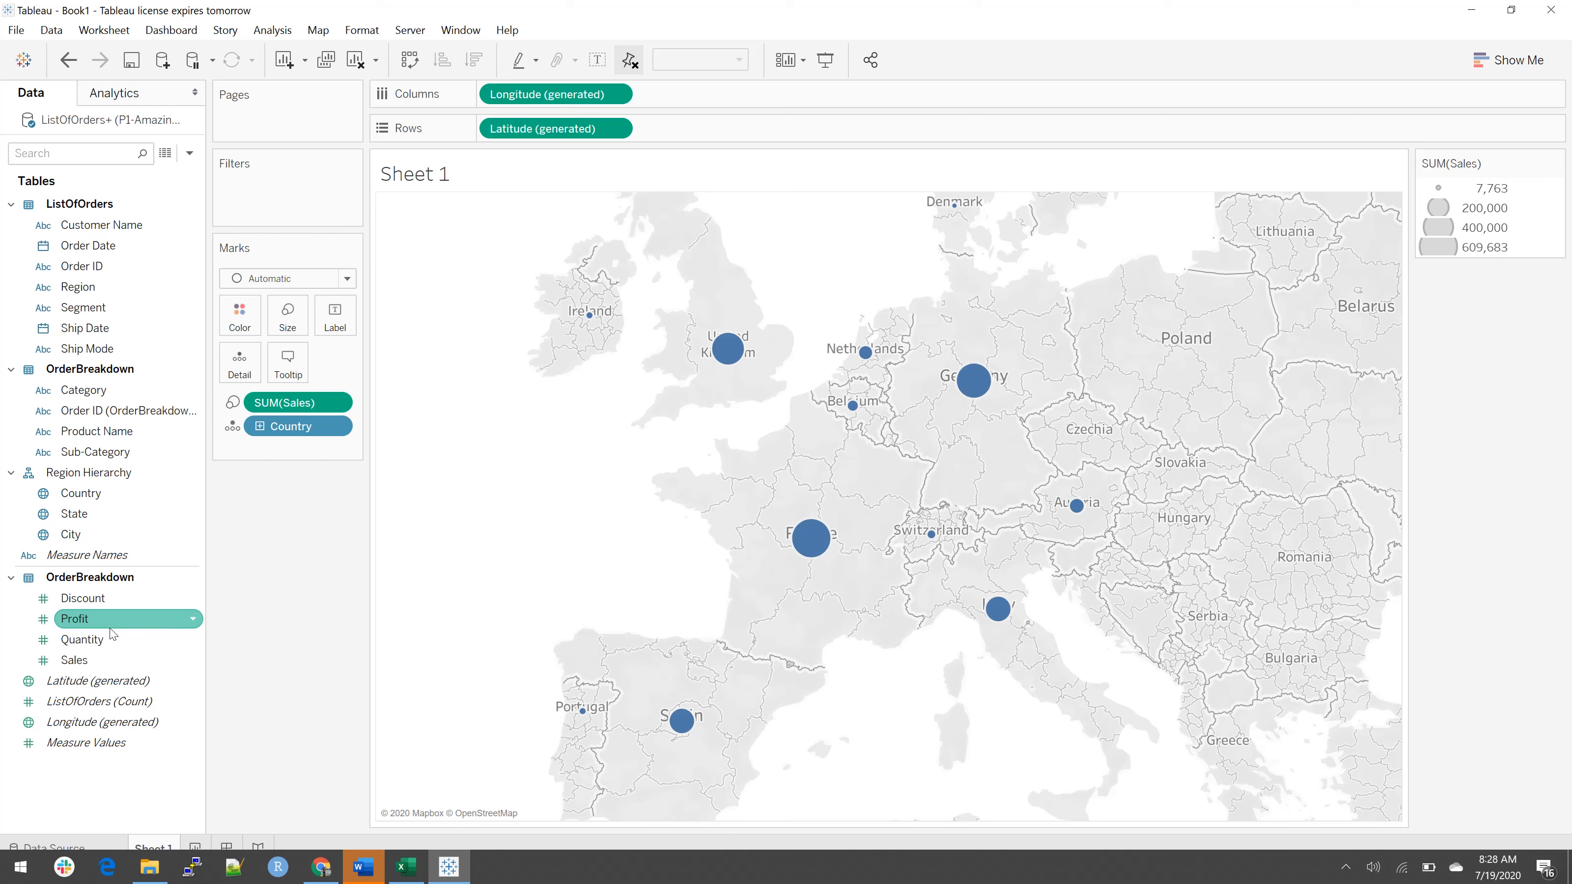
Step: Create a calculated field based on Profit and name it Profit Margin
left_click(183, 620)
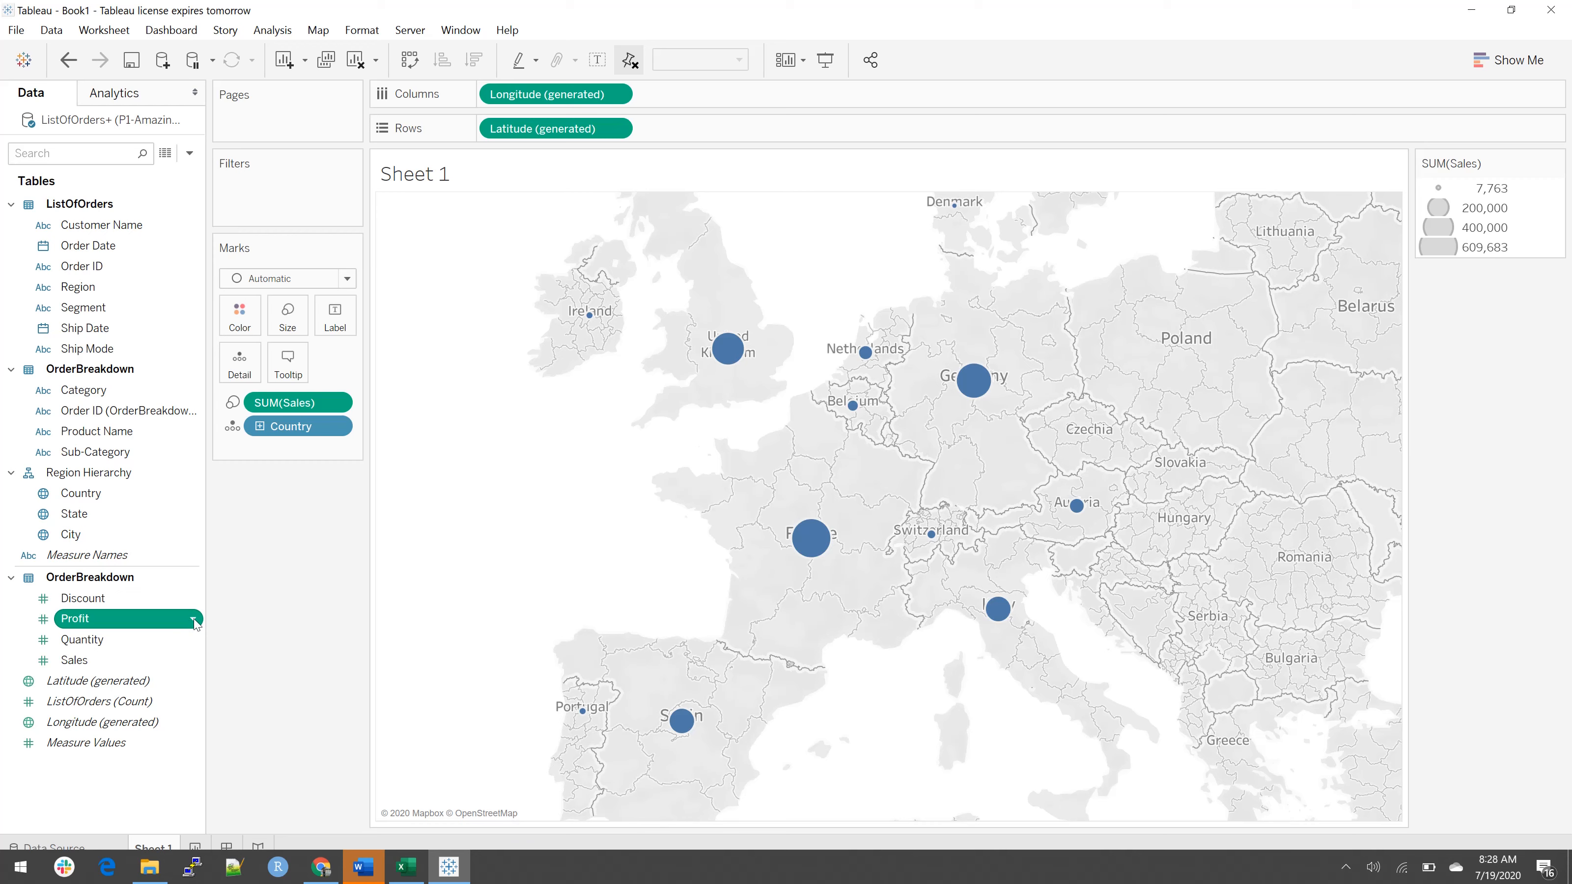
left_click(194, 620)
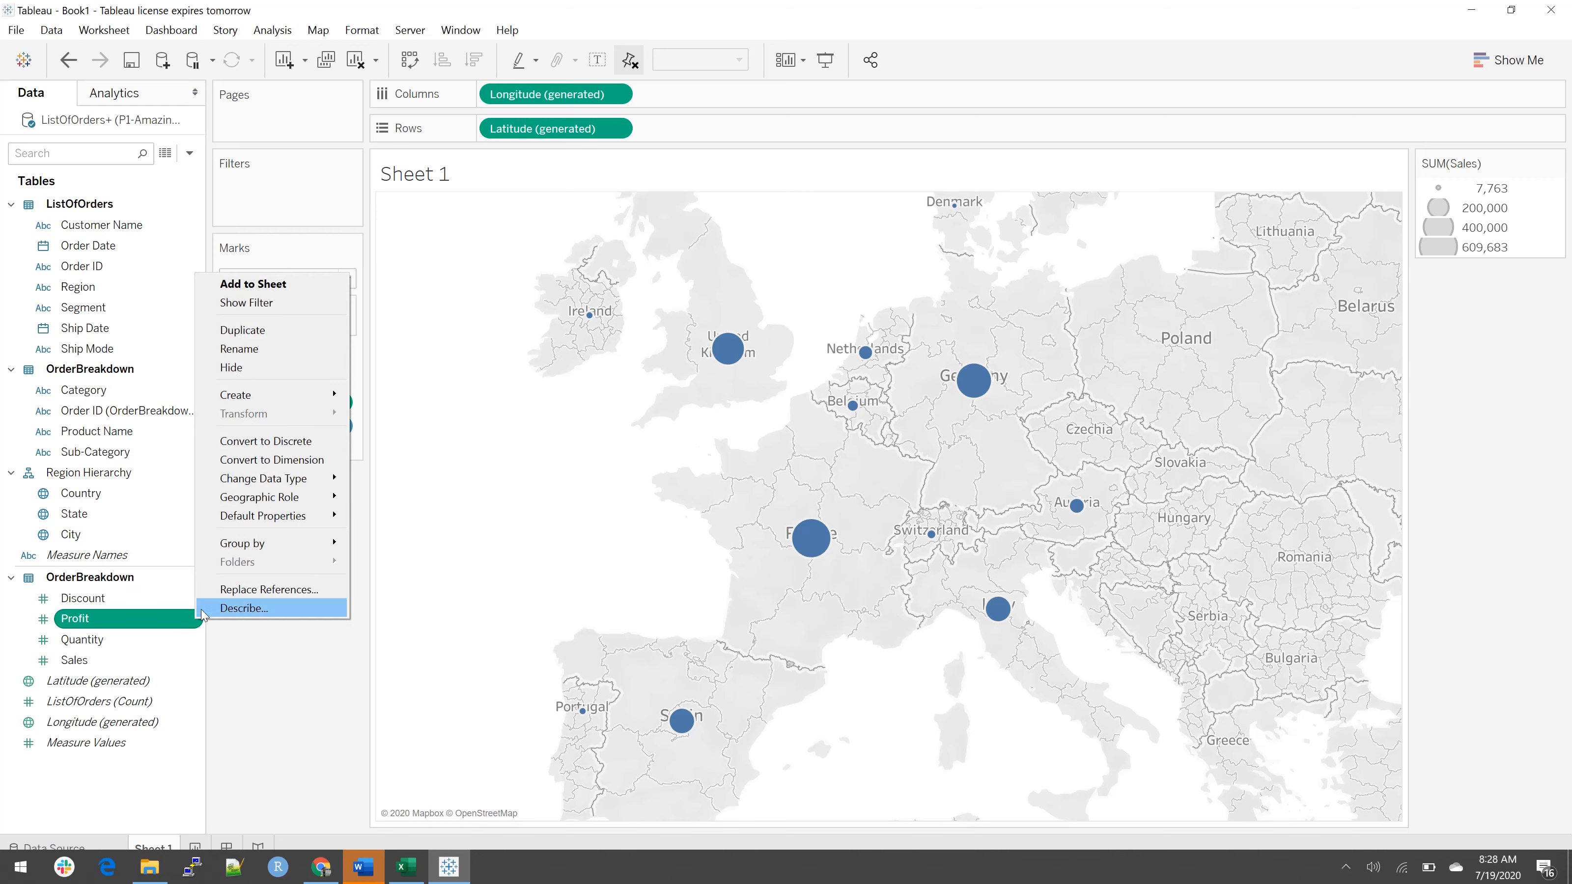
mouse_move(308, 395)
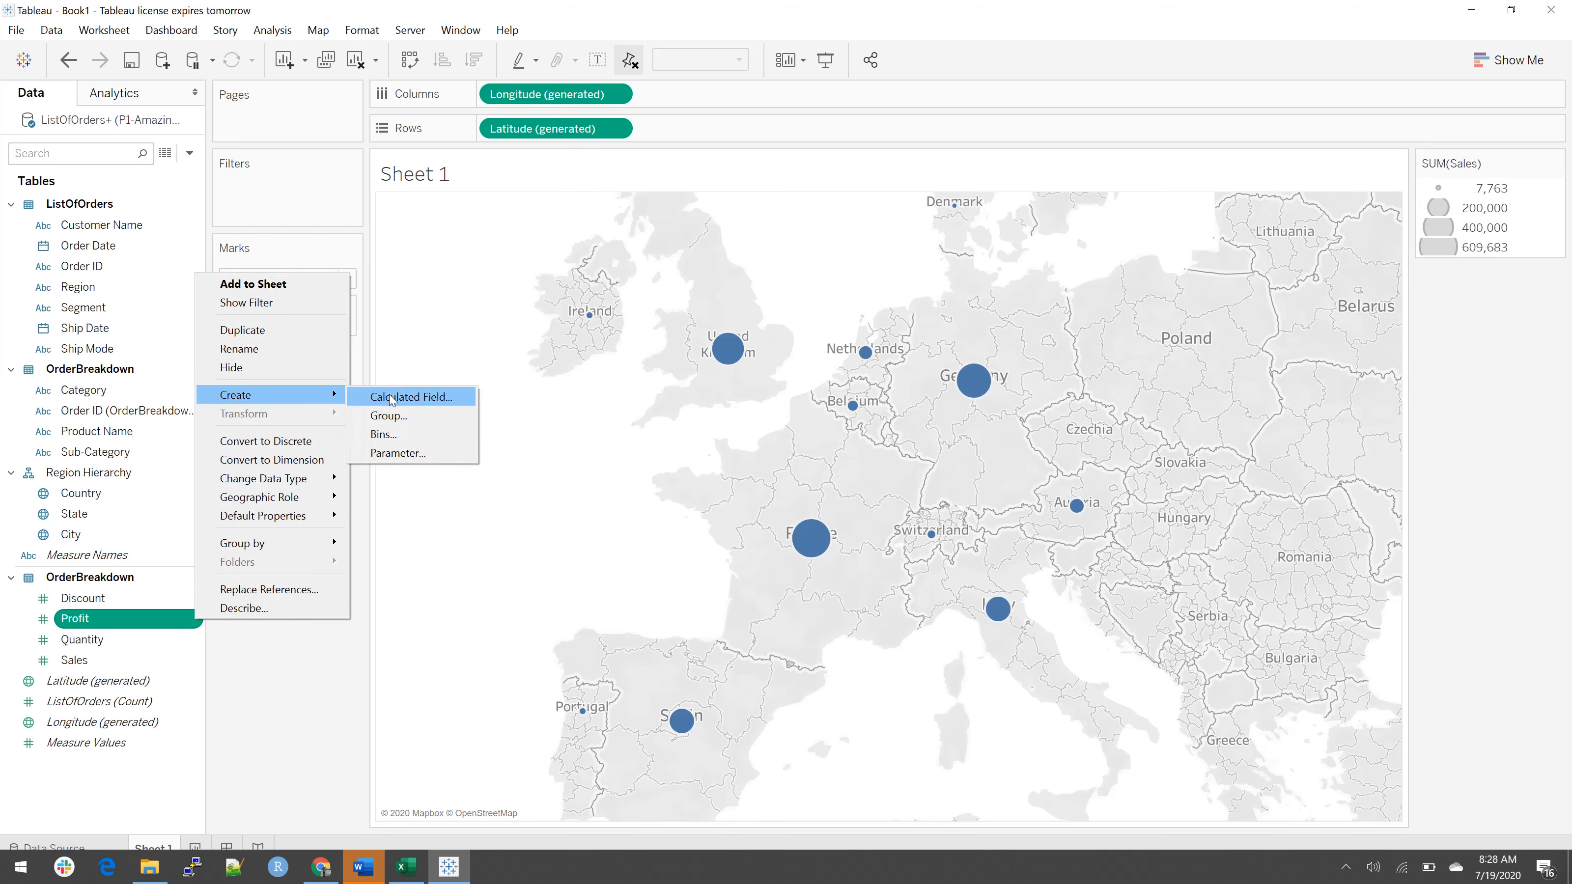
left_click(392, 398)
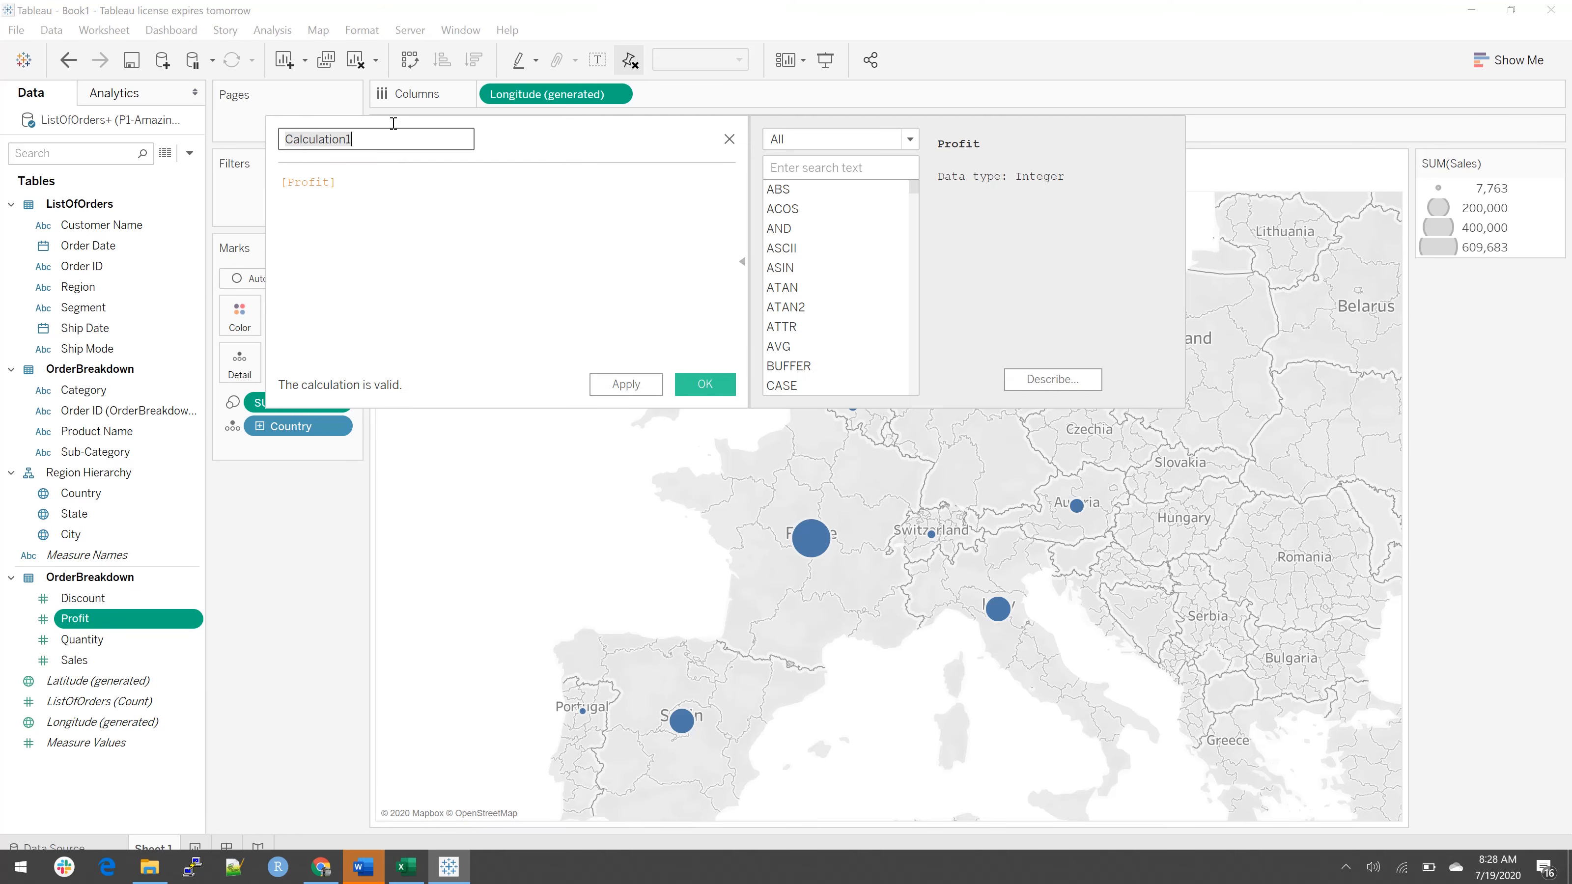
type("Profit Margin")
Step: Define the Profit Margin formula as sum([Profit]/[Sales]) and save the calculated field
left_click(388, 183)
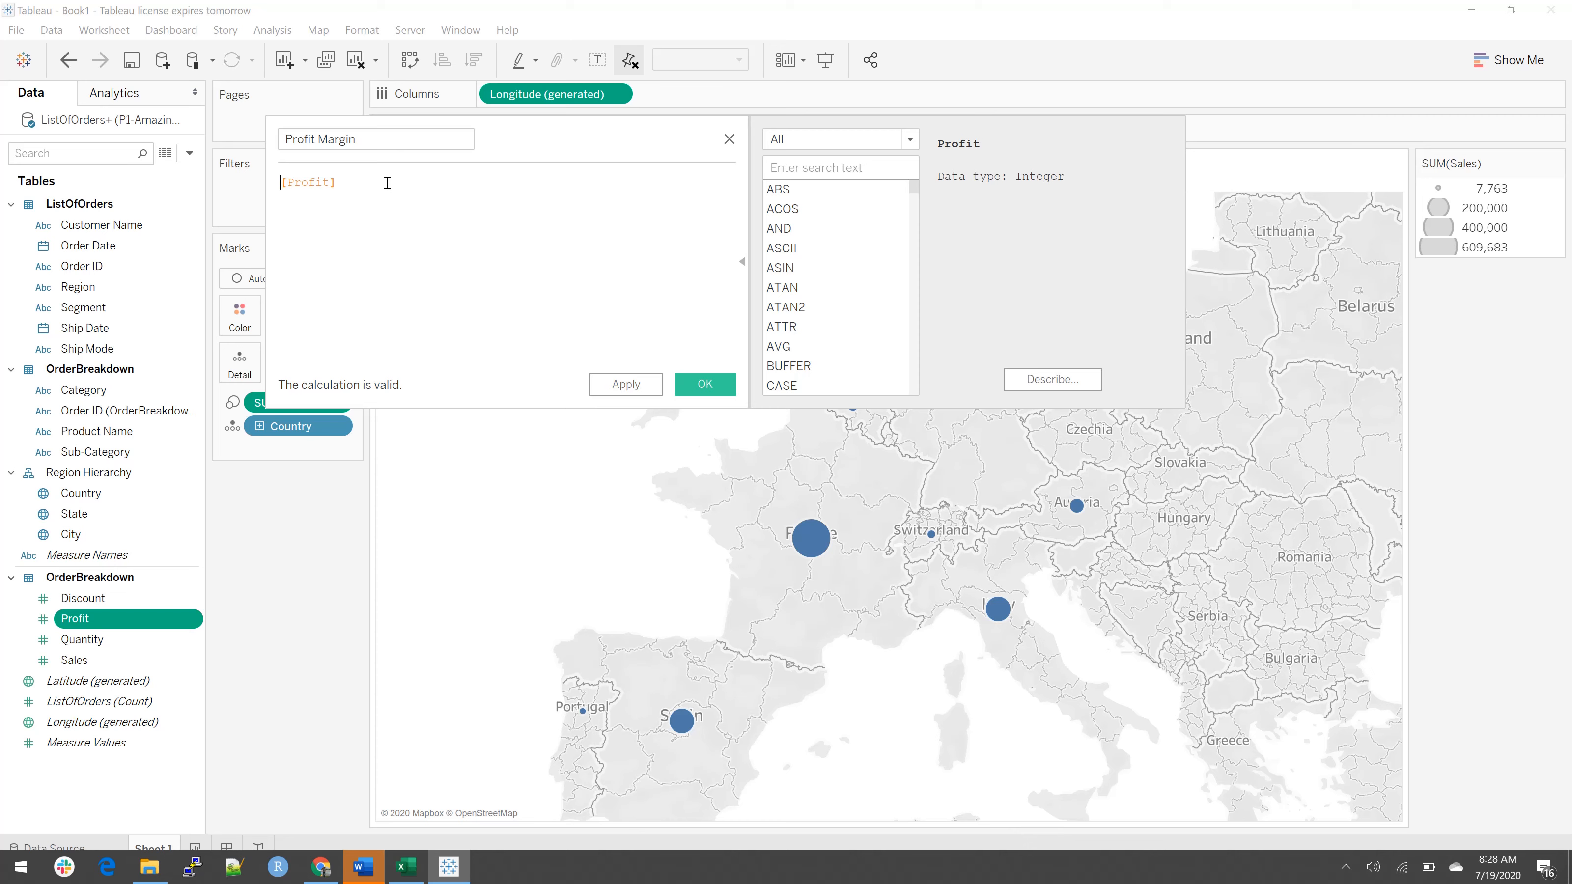
key("Home")
type("summ")
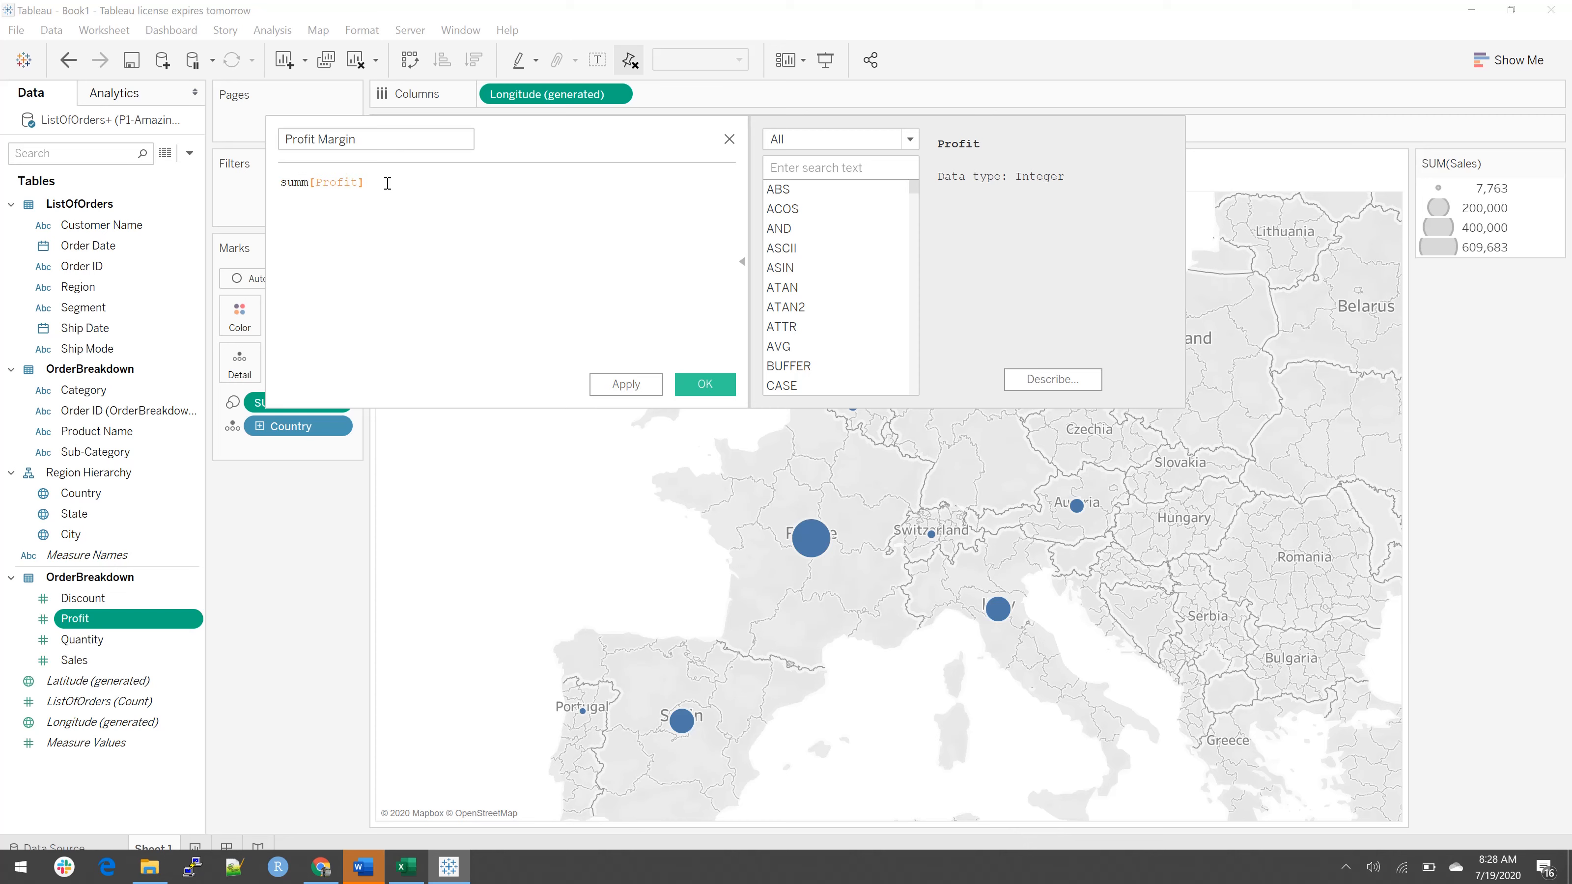
key("BackSpace")
type("(")
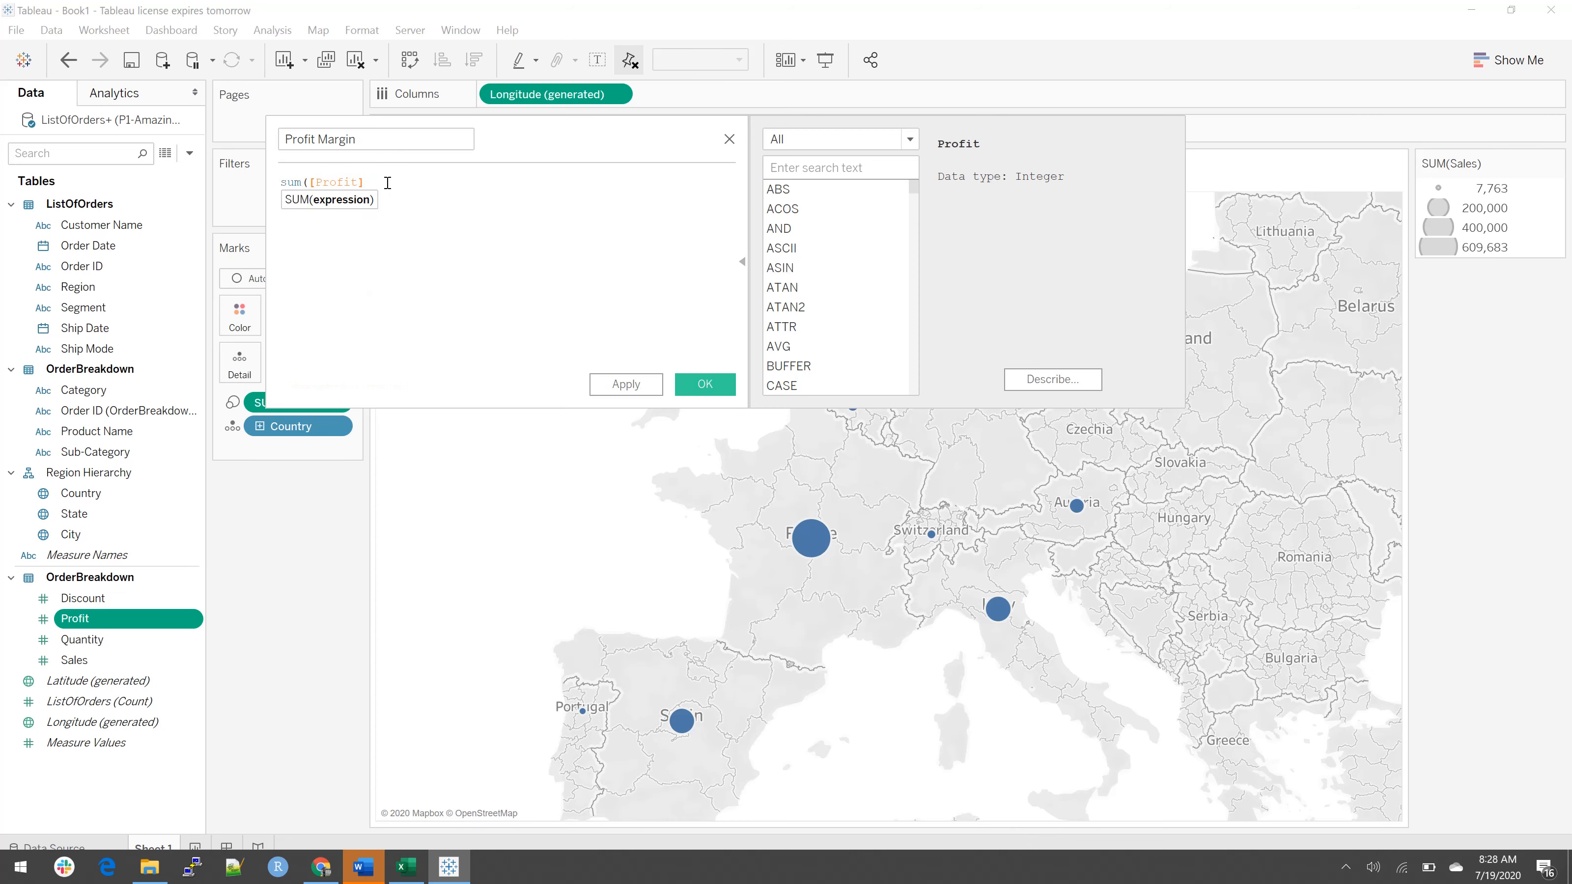
type("/Sales")
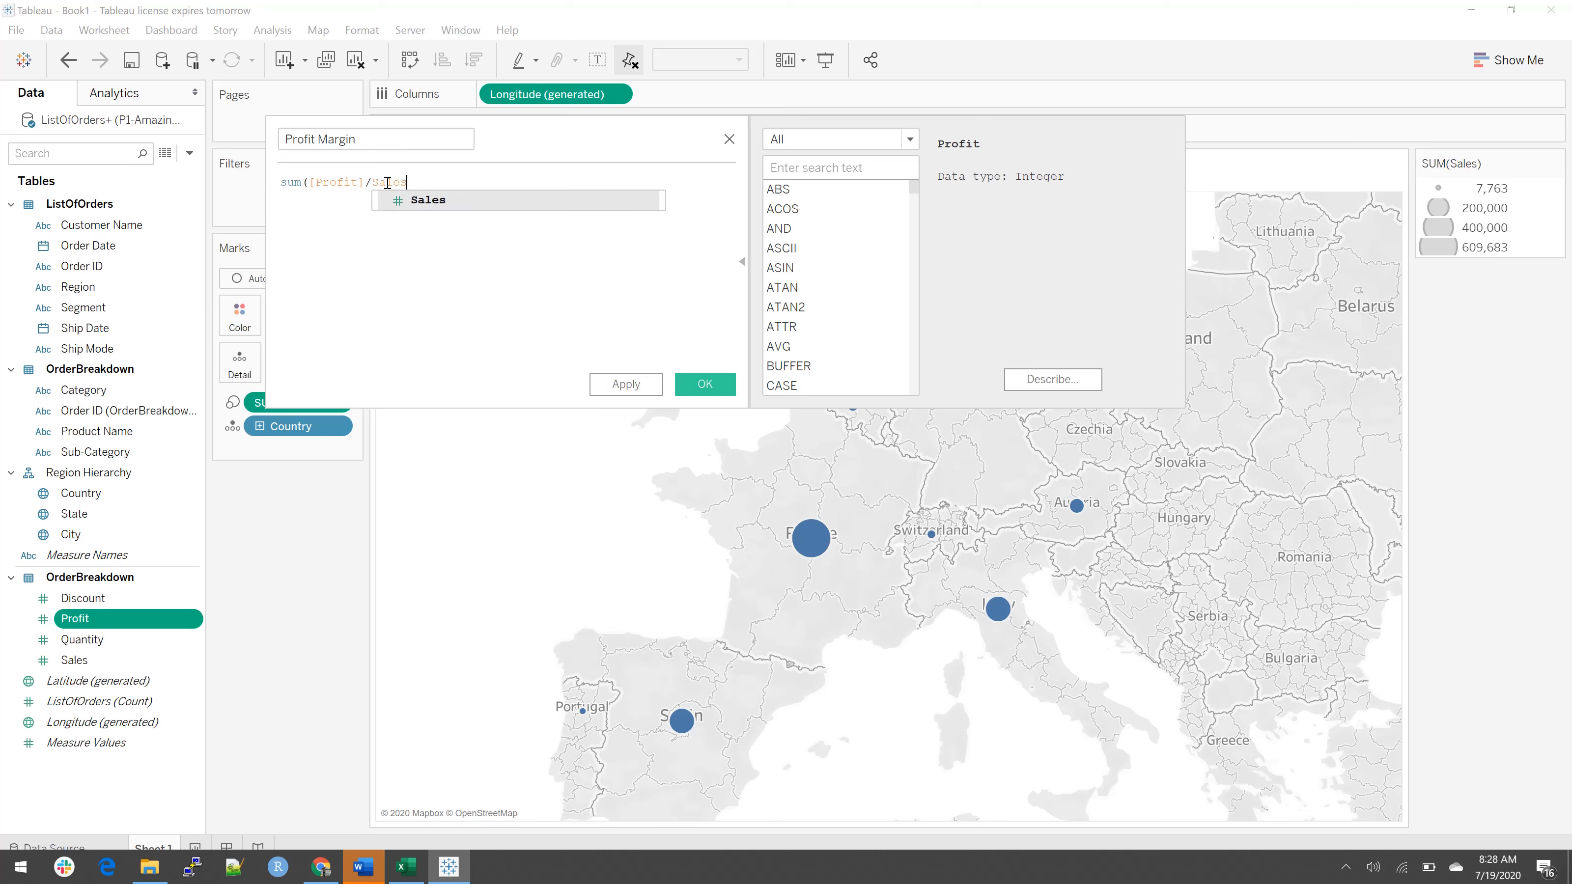
key("Return")
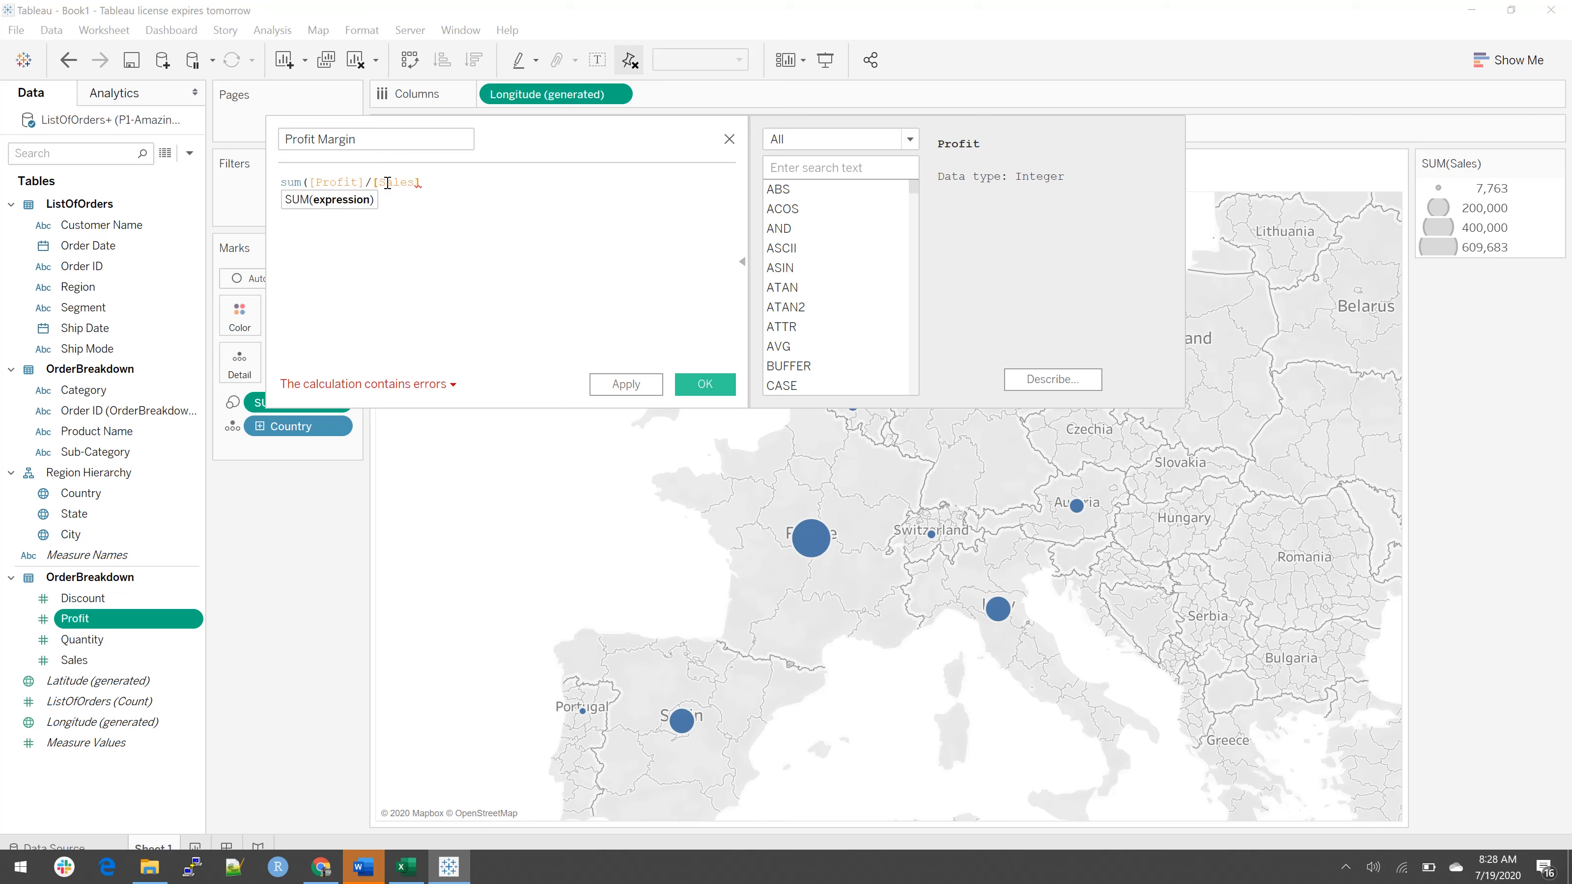
type(")")
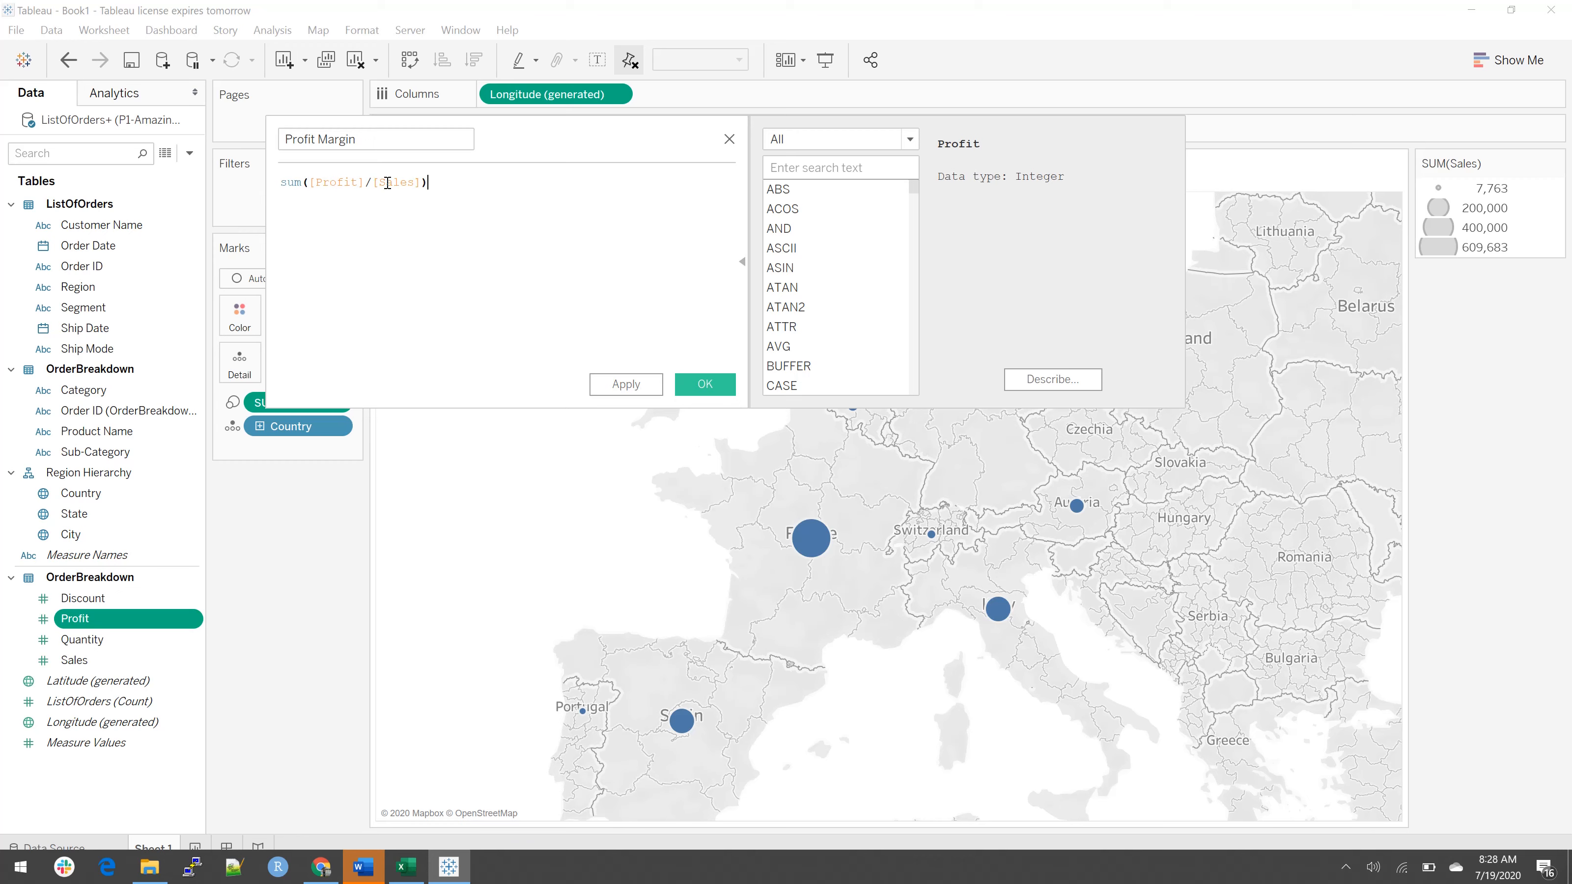
left_click(698, 385)
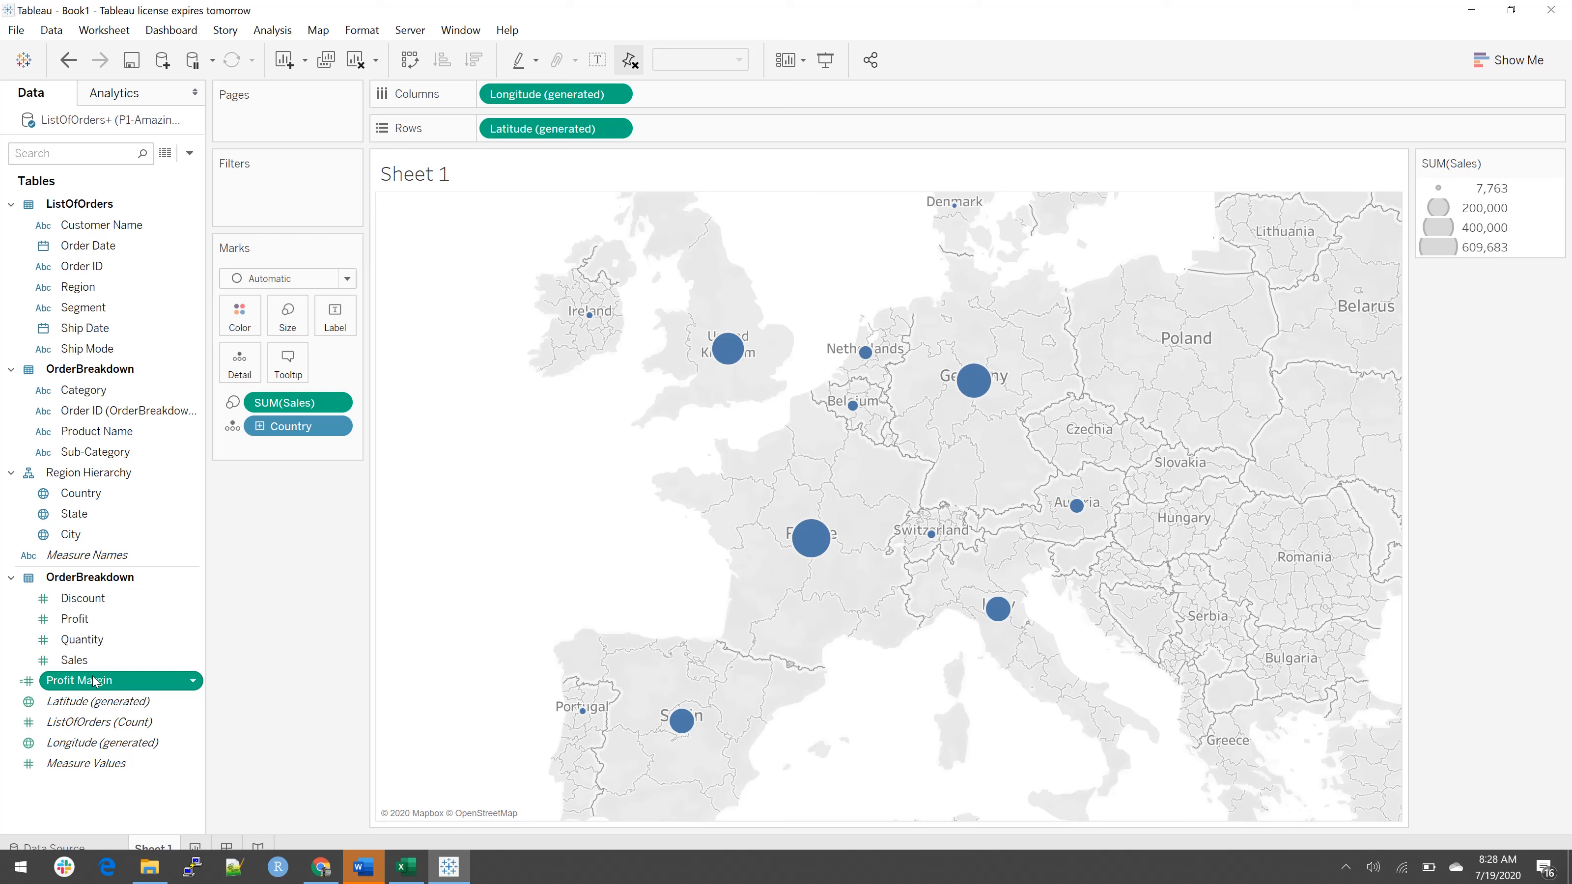
Step: Color the country marks on the map by Profit Margin
left_click_drag(93, 681, 241, 308)
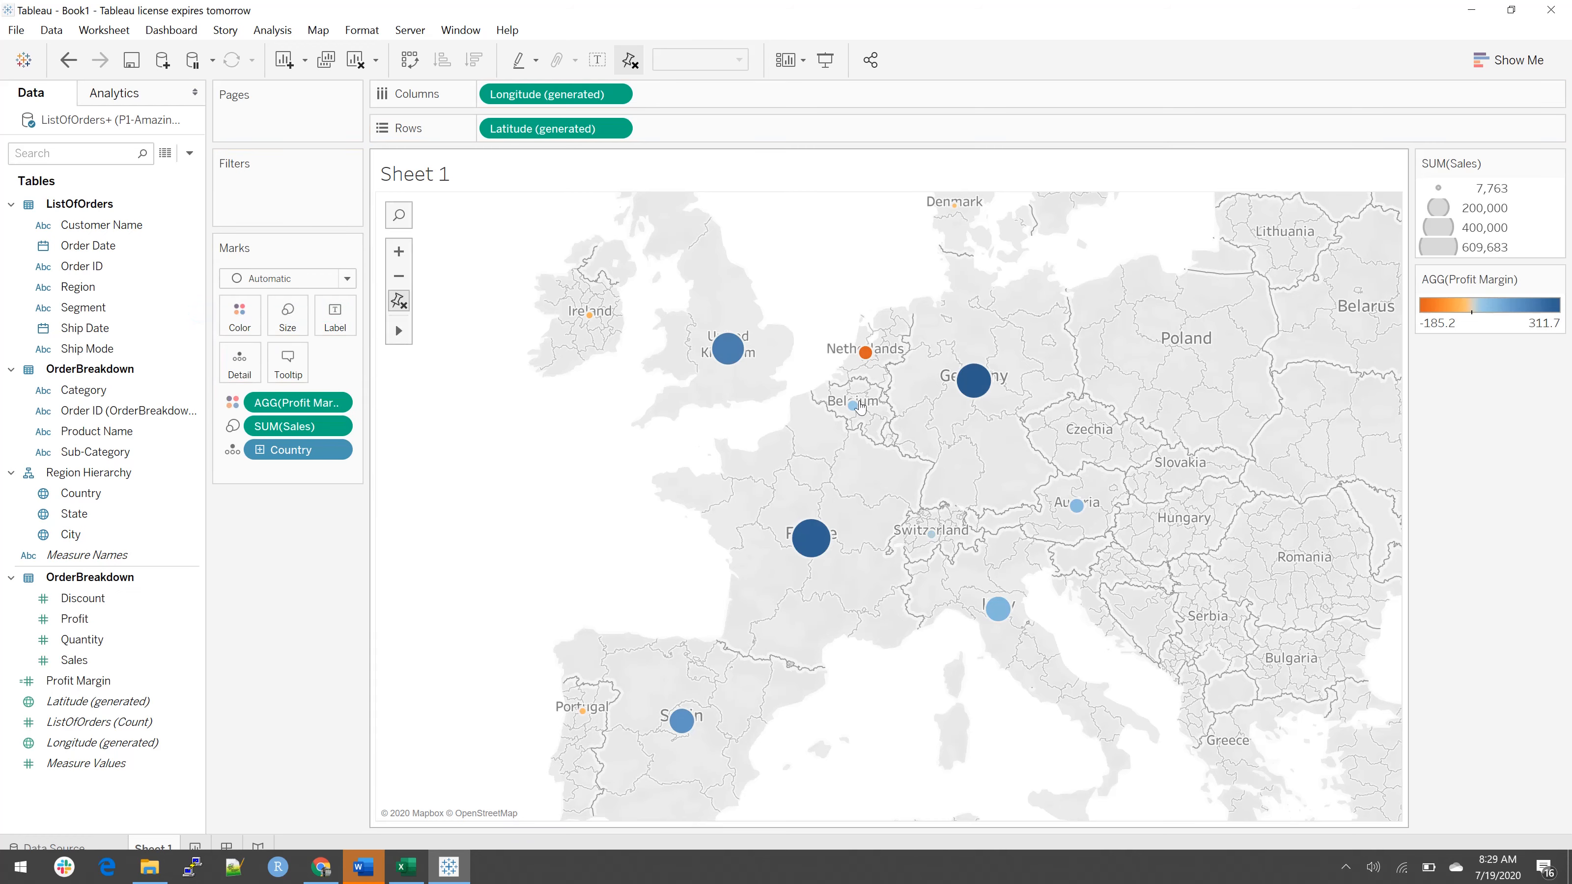
mouse_move(867, 366)
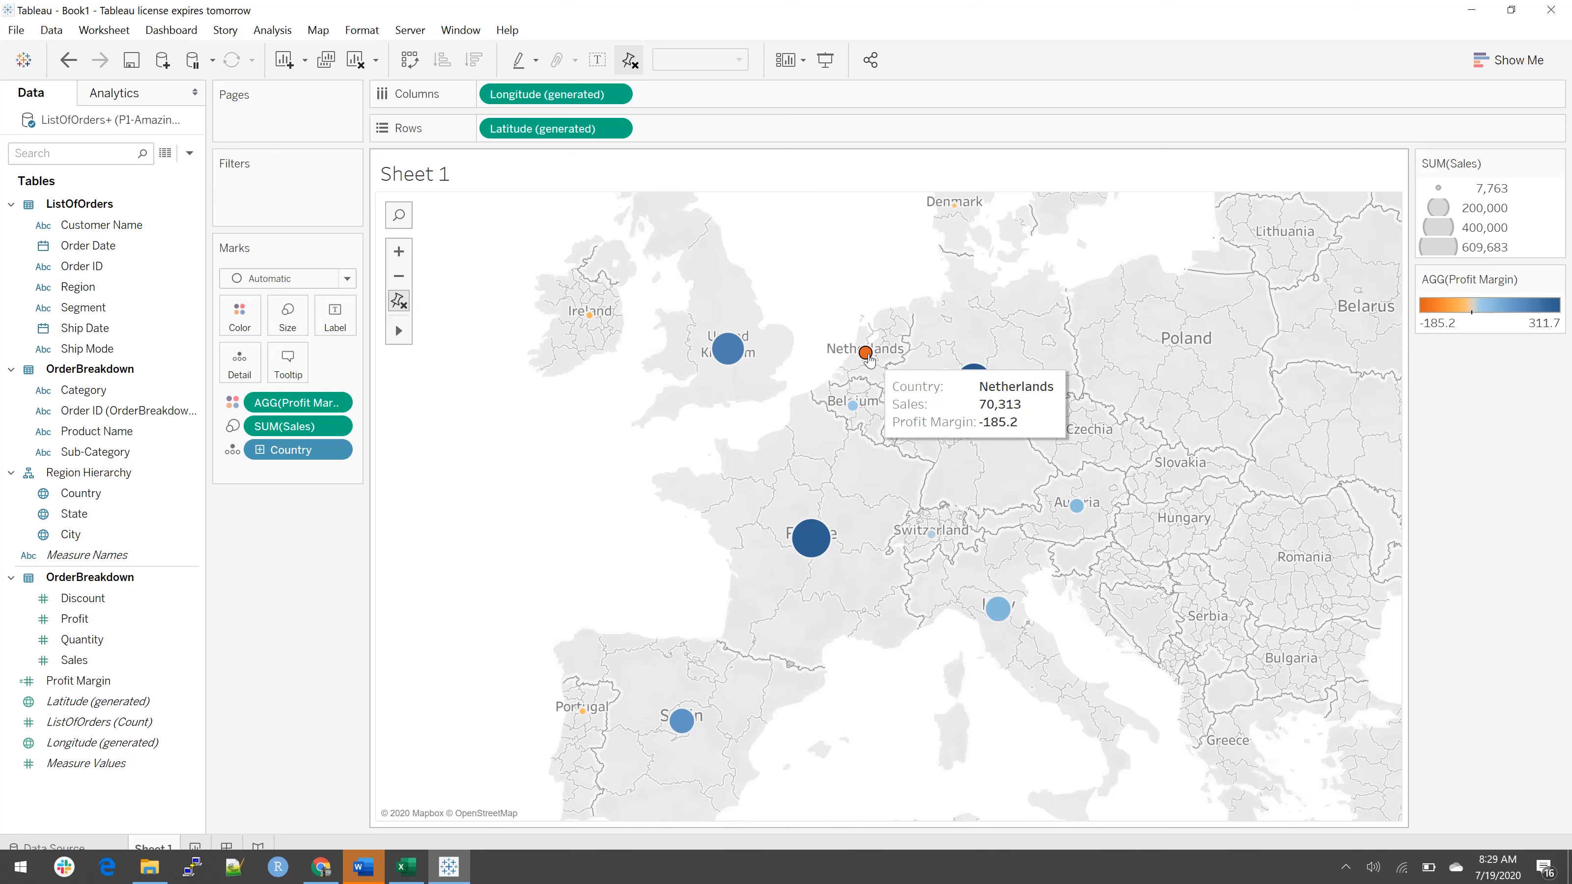
mouse_move(740, 359)
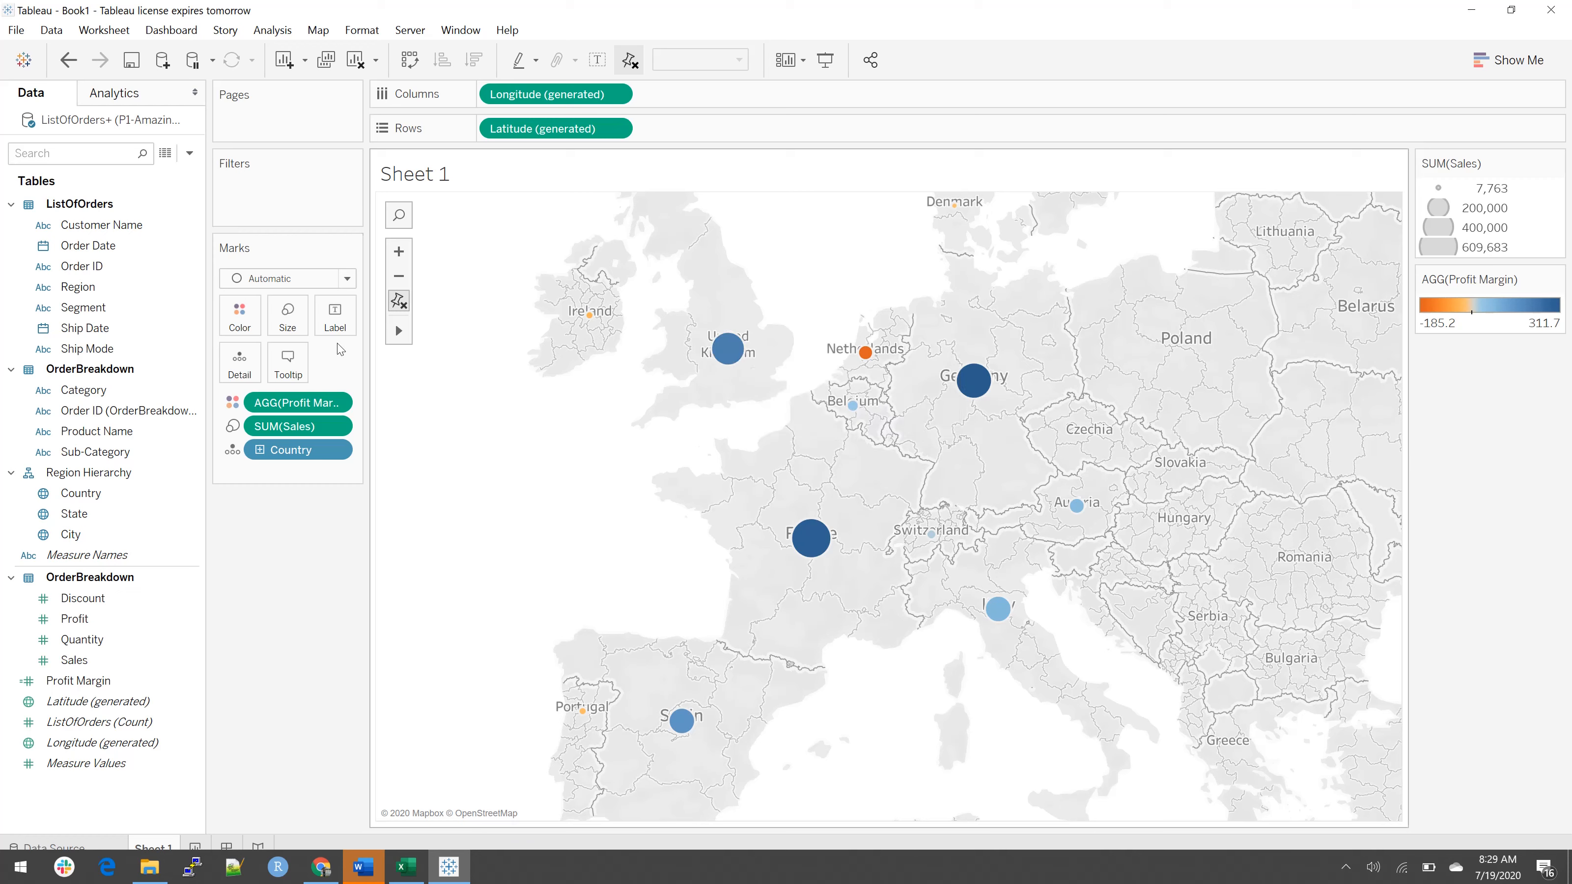
Step: Choose the Red-Green Diverging palette for the Profit Margin colors
left_click(241, 313)
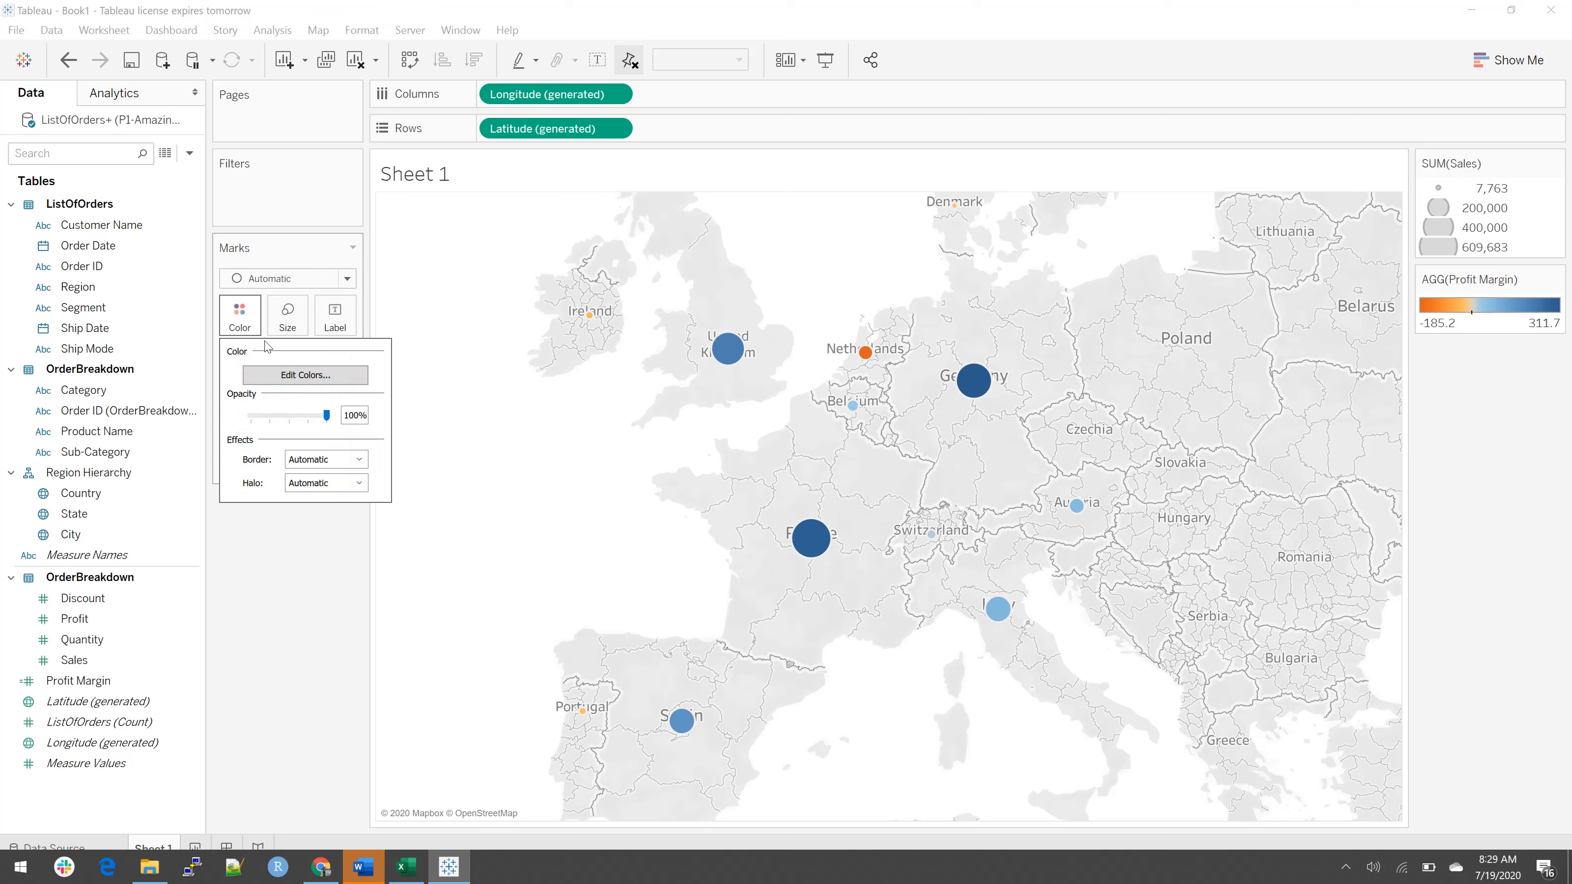
left_click(305, 376)
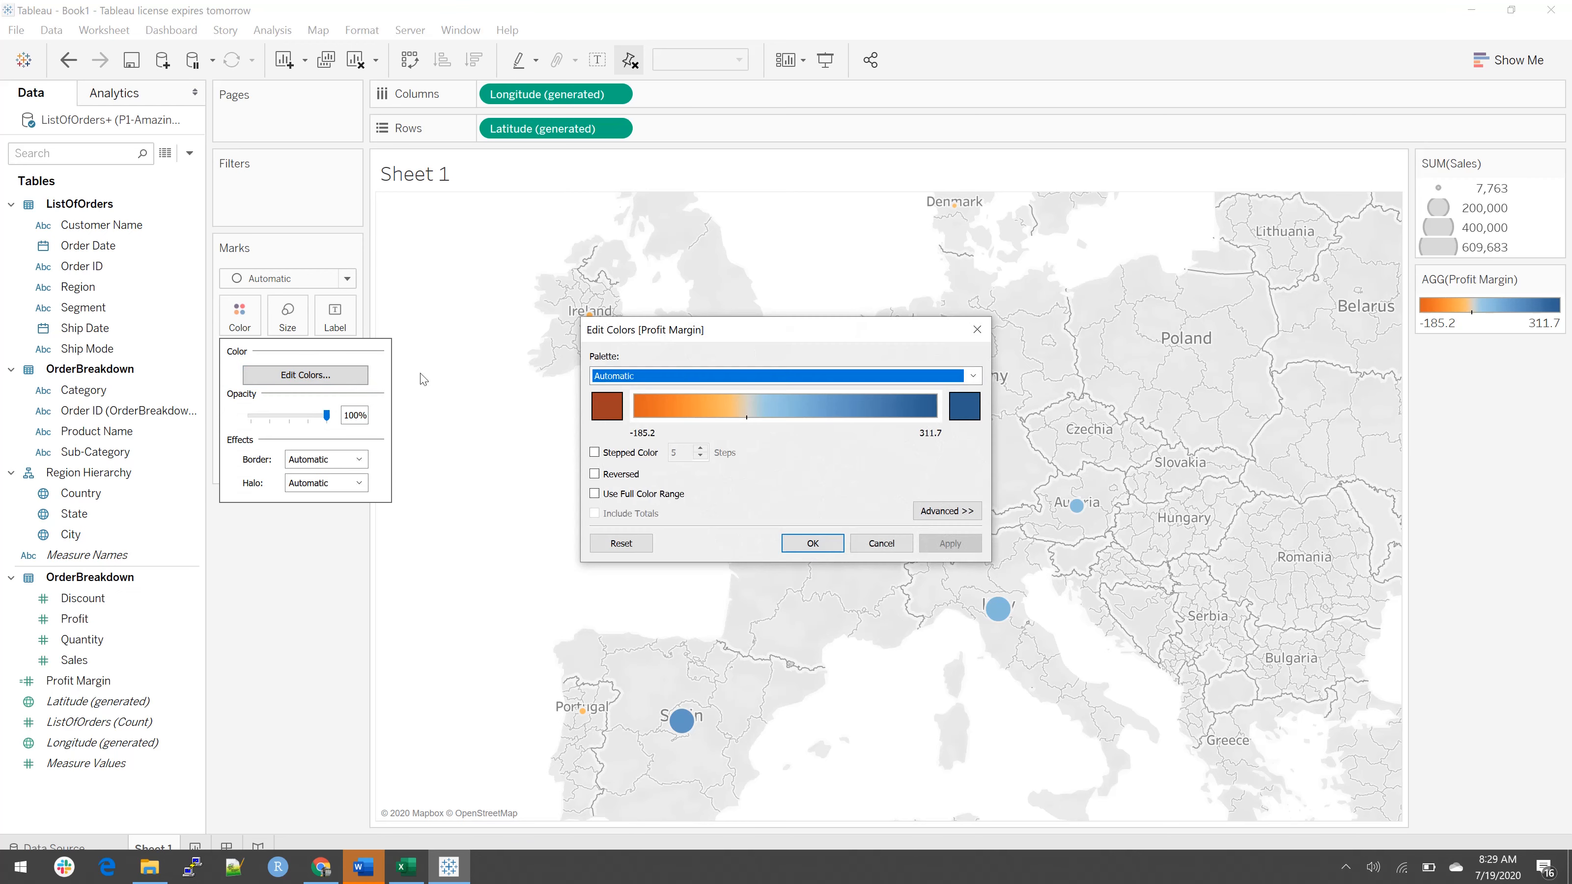
left_click(973, 376)
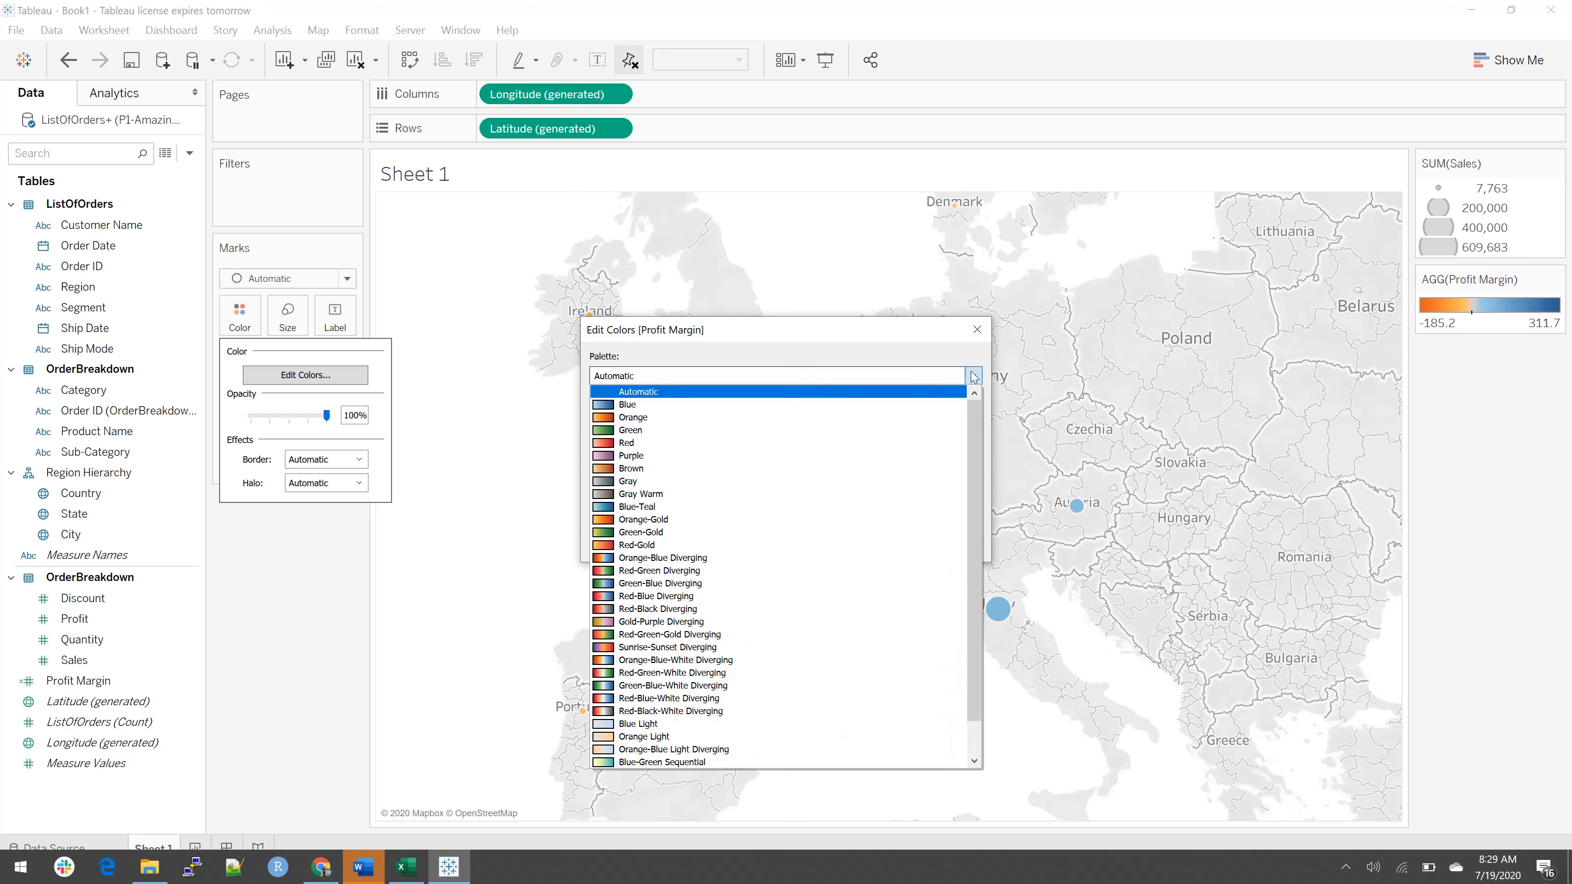
left_click(732, 571)
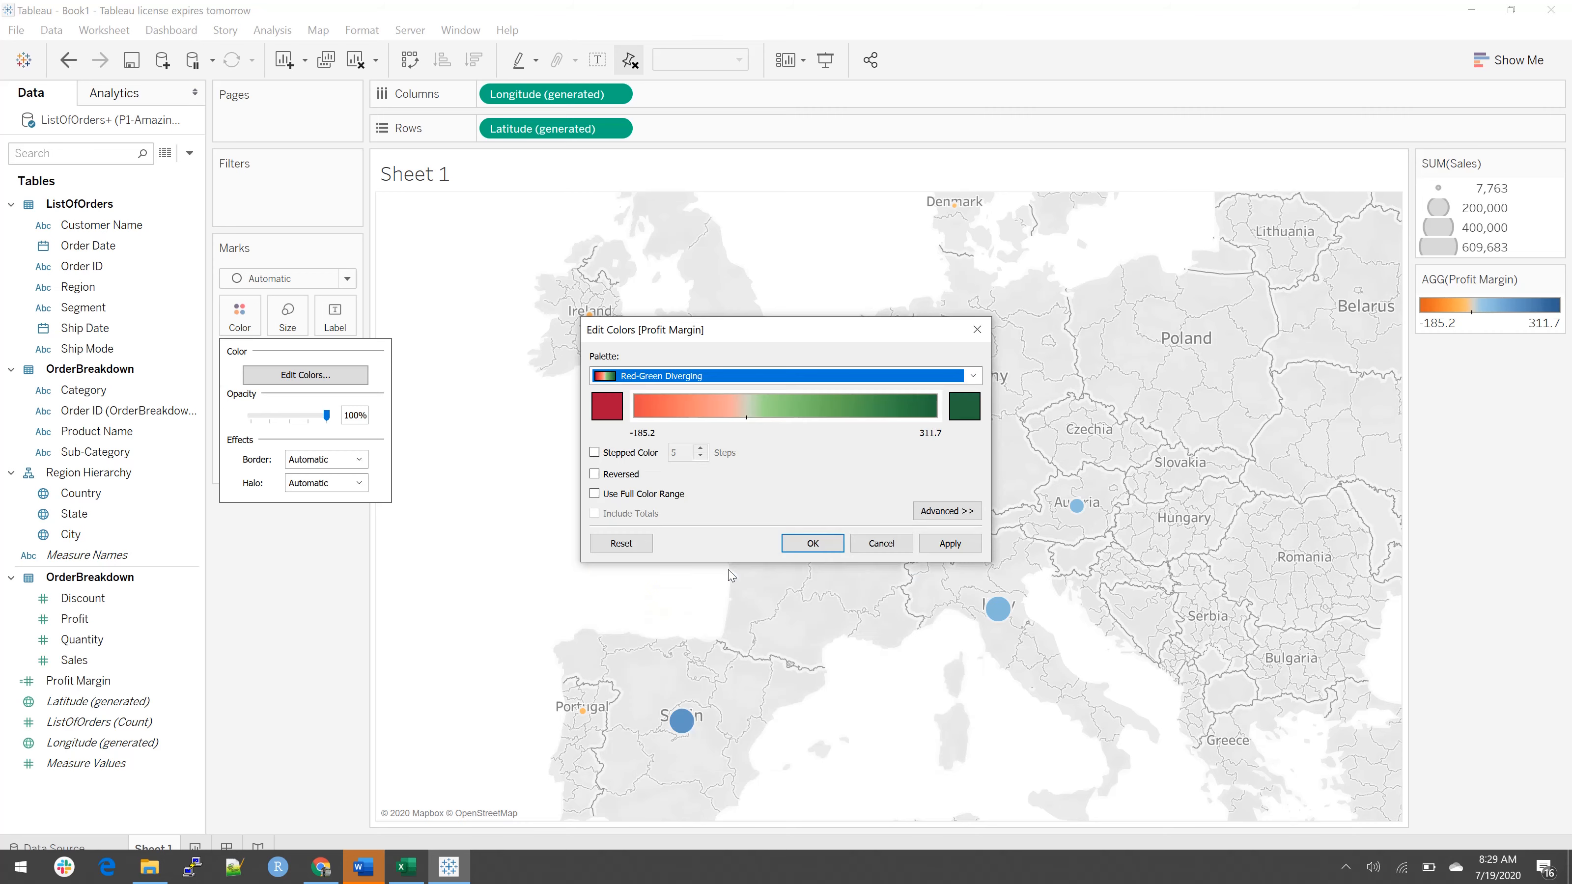
Step: Set the Profit Margin color range to start at -0.5 and end at 0.5, and apply the color settings
left_click(936, 513)
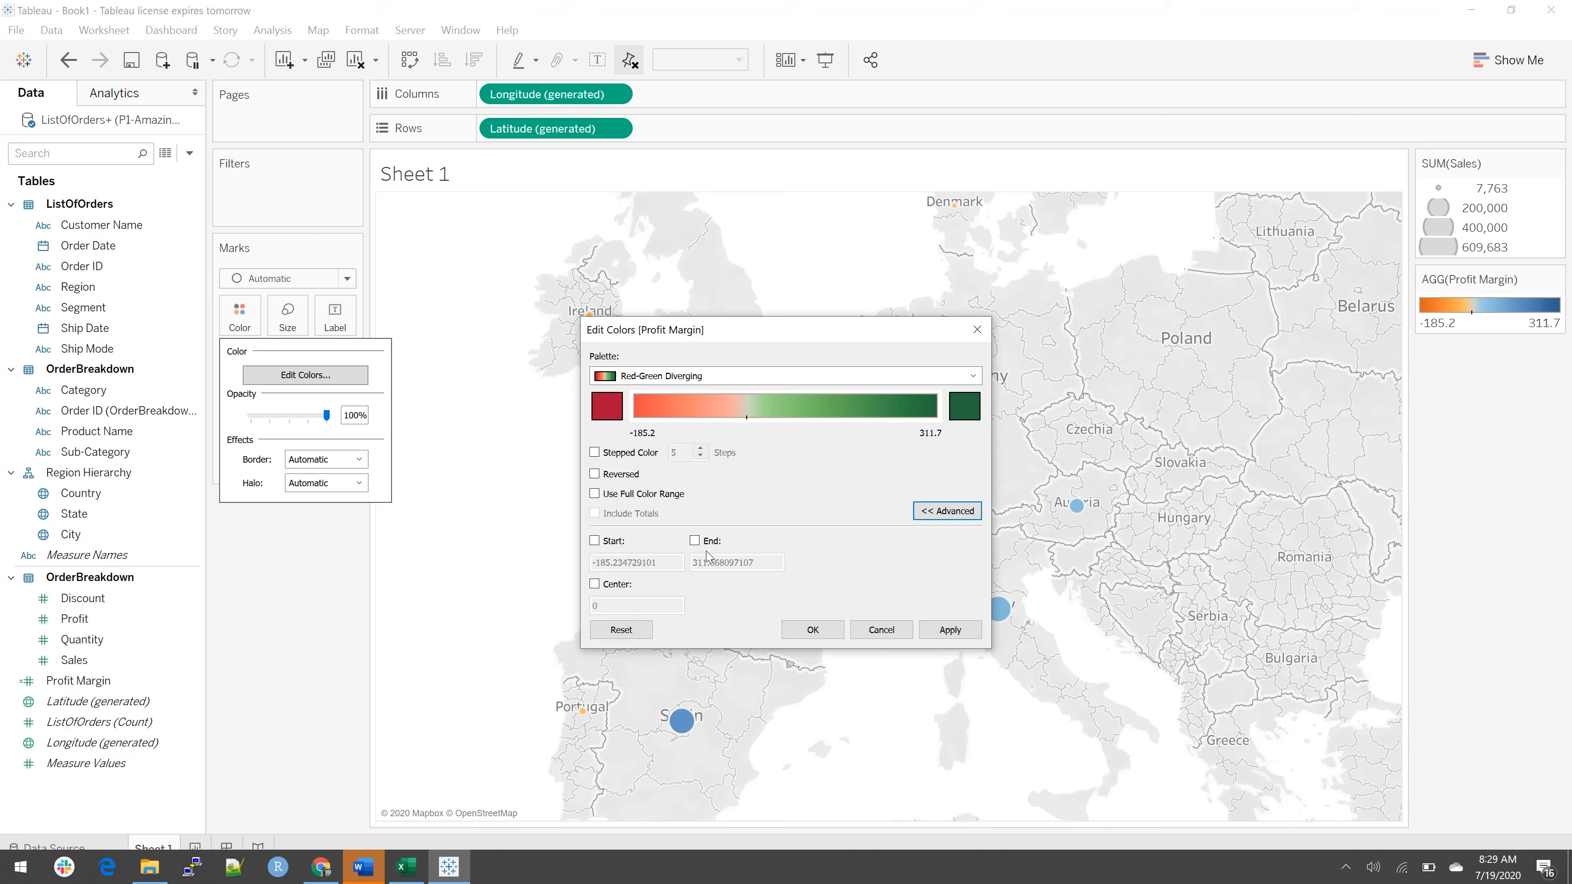
left_click(594, 541)
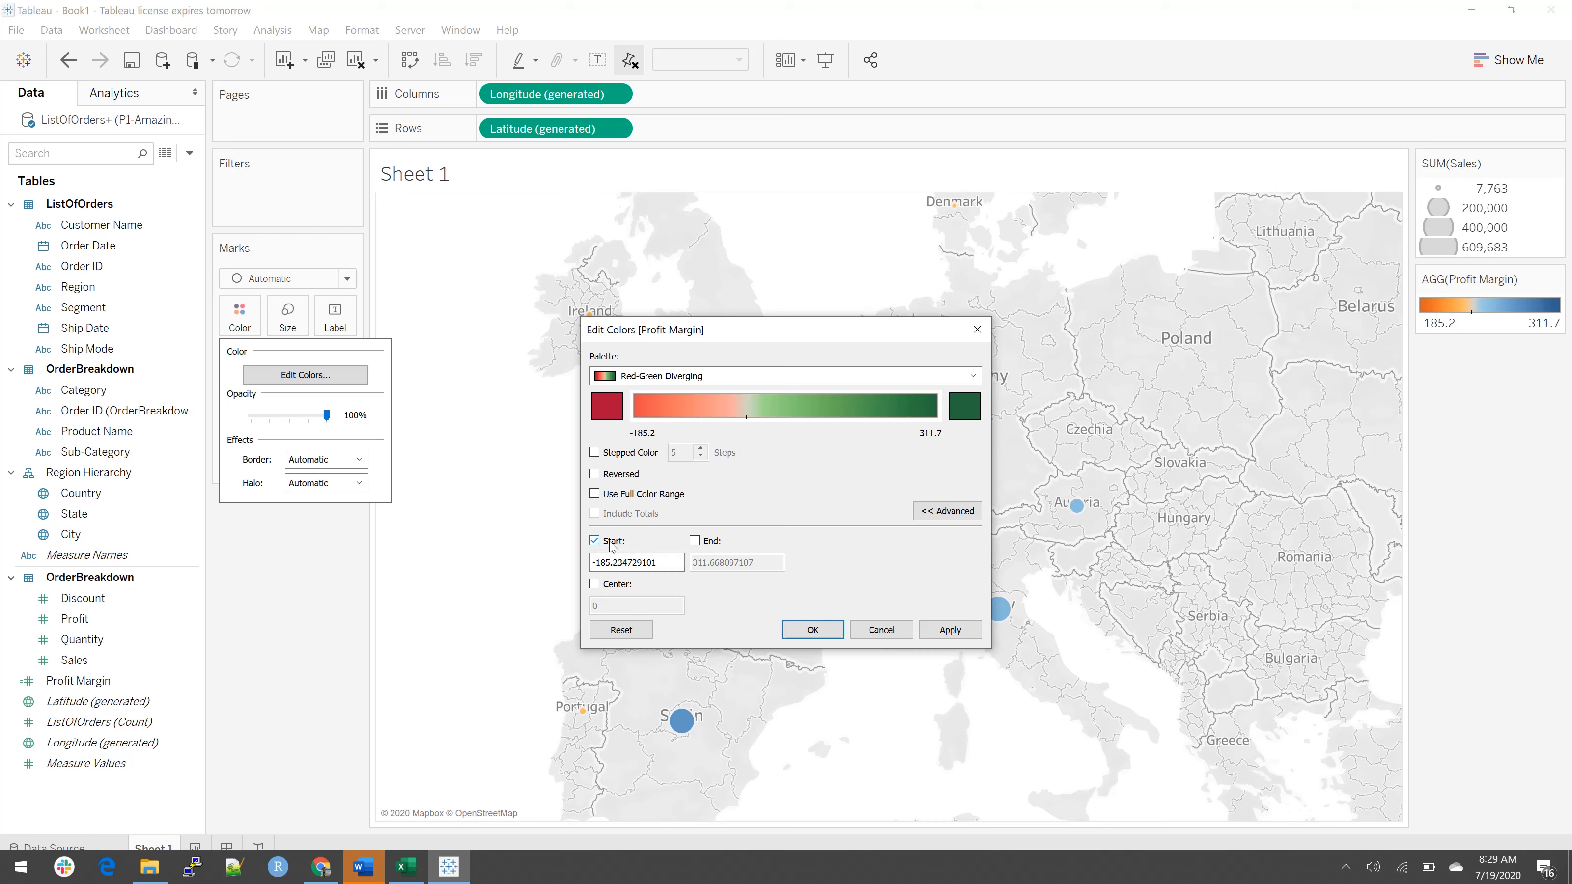
left_click(663, 562)
left_click_drag(663, 561, 539, 563)
type("-0.5")
left_click(695, 540)
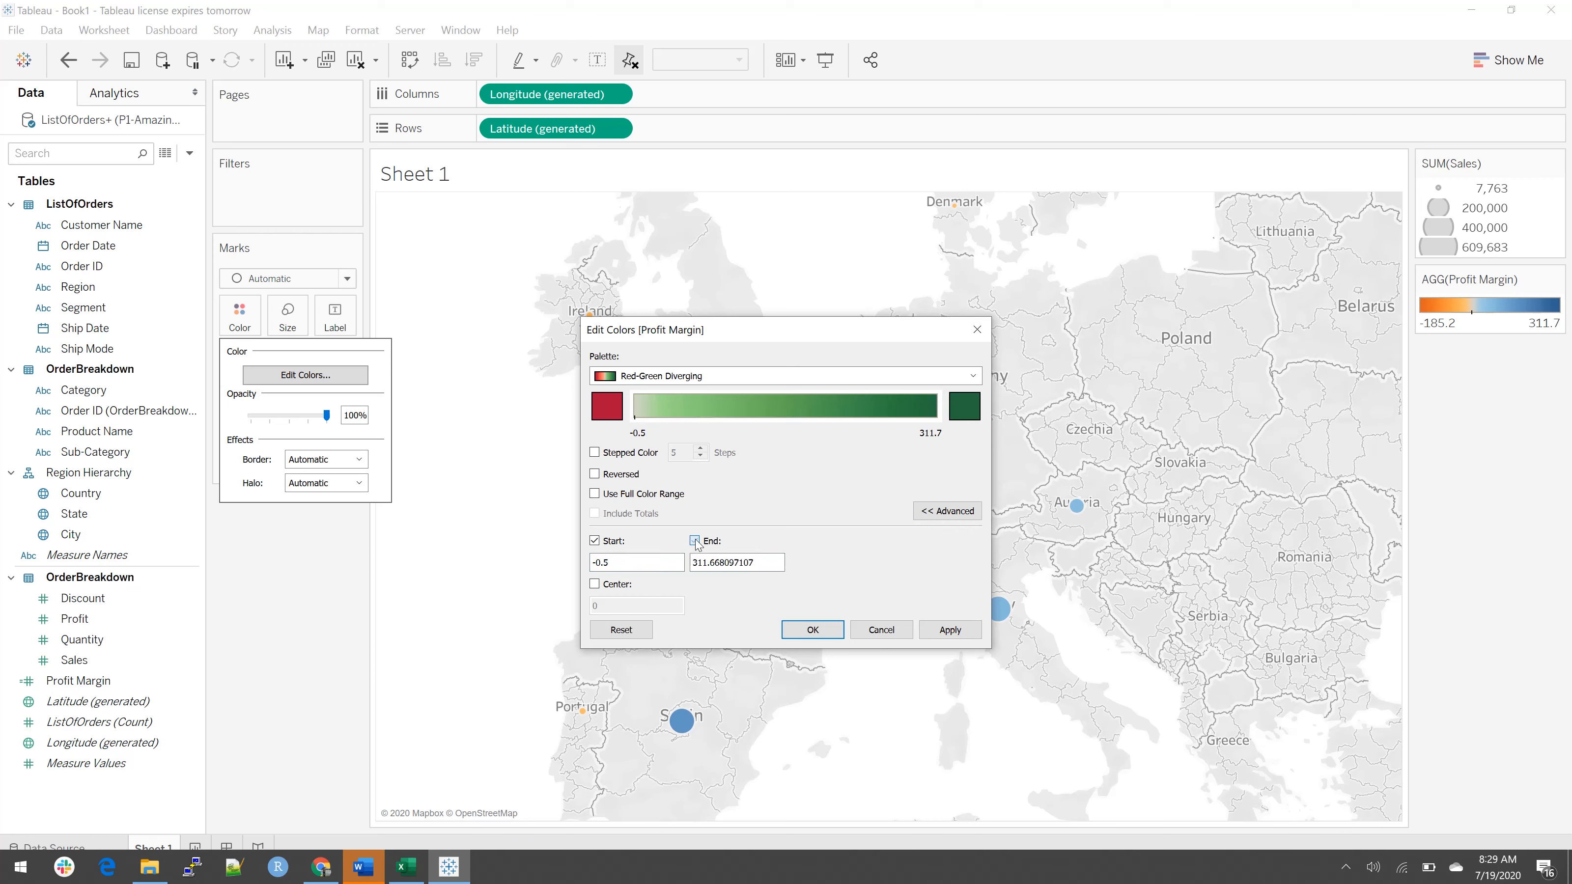
double_click(778, 565)
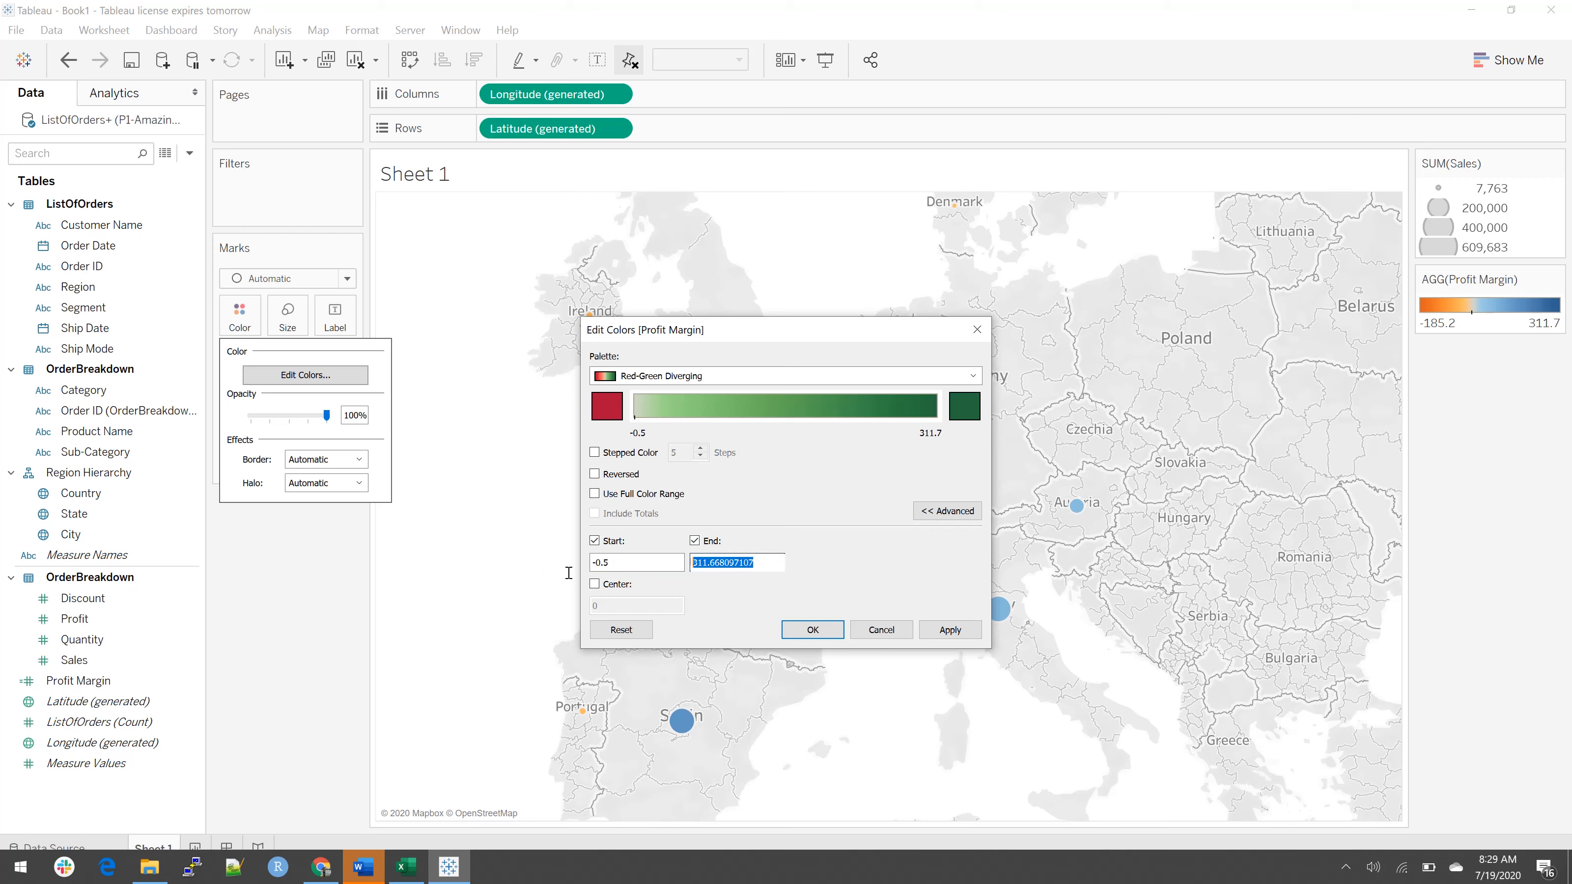
type("0.5")
left_click(642, 565)
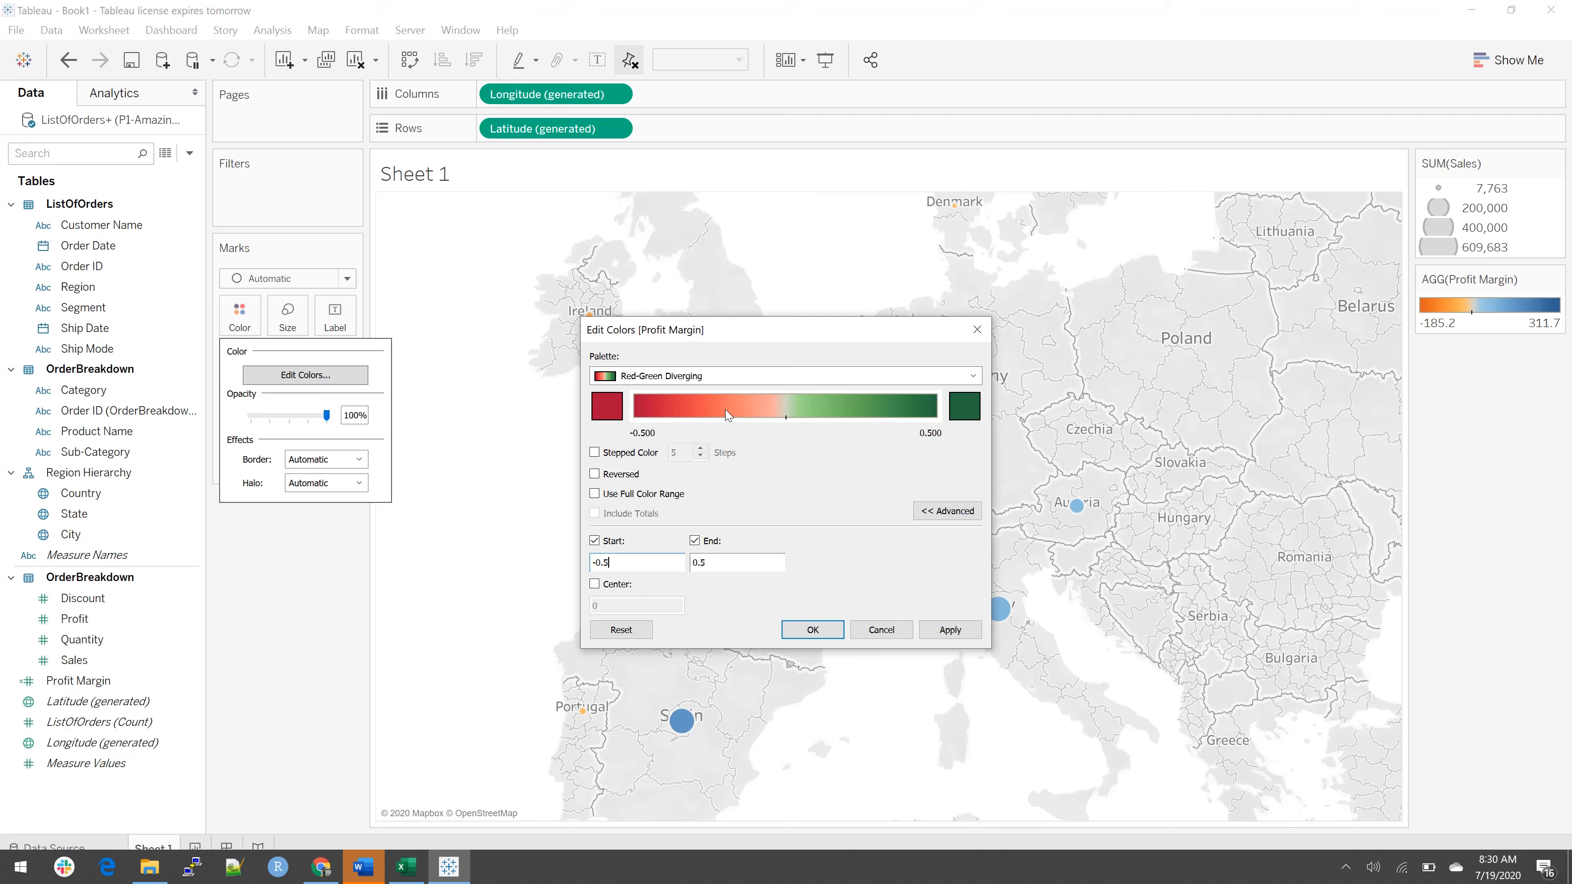
left_click(817, 629)
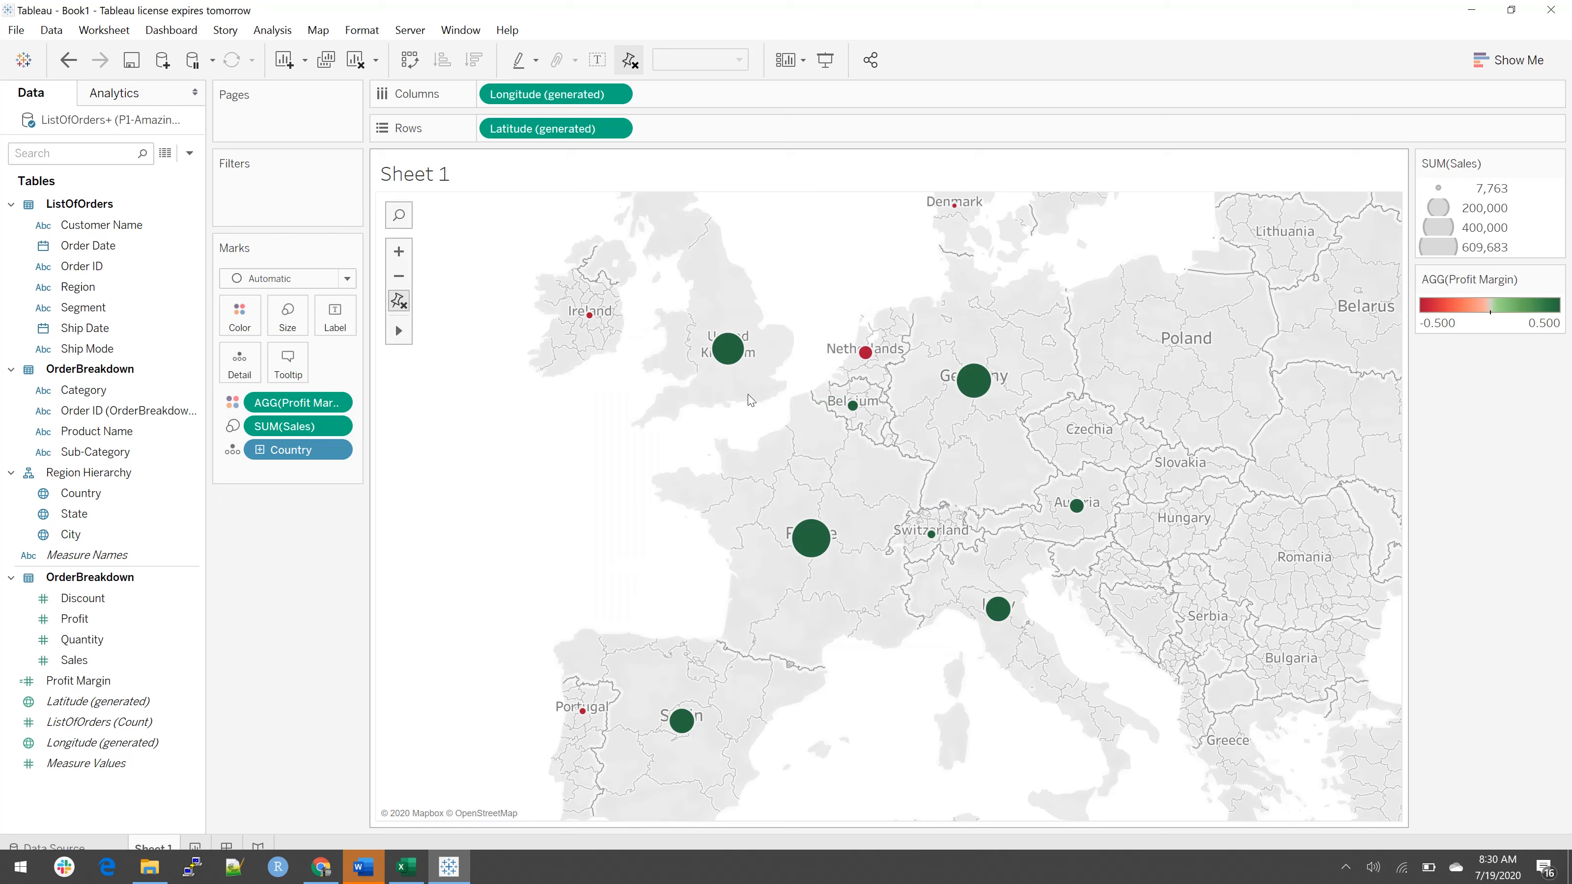
Step: Drill the map down from Country to the State level of Region Hierarchy
mouse_move(727, 344)
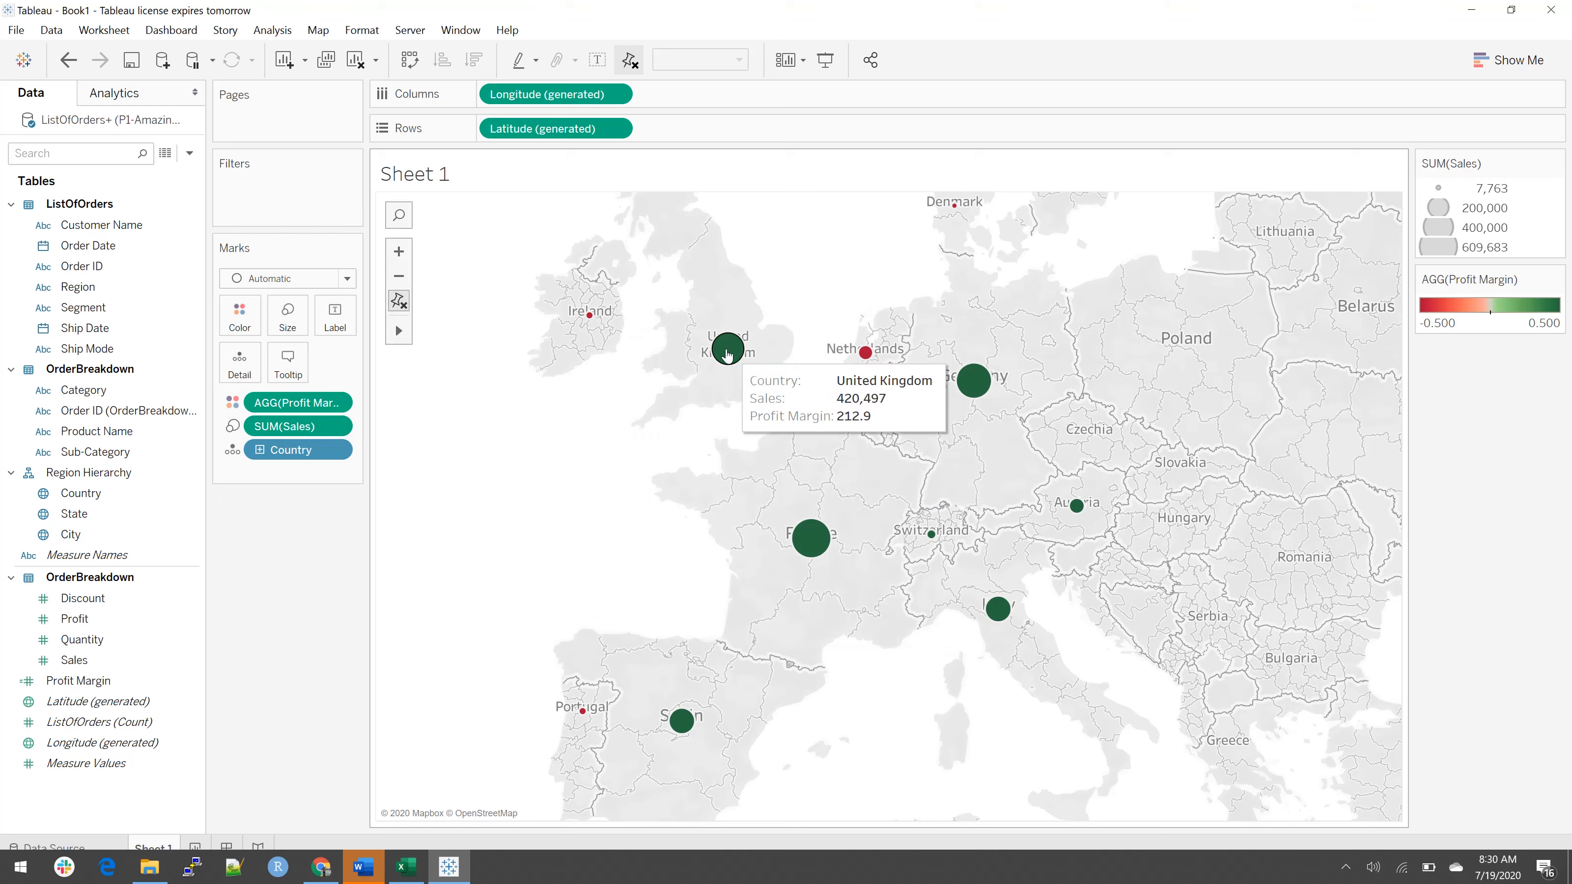
mouse_move(864, 351)
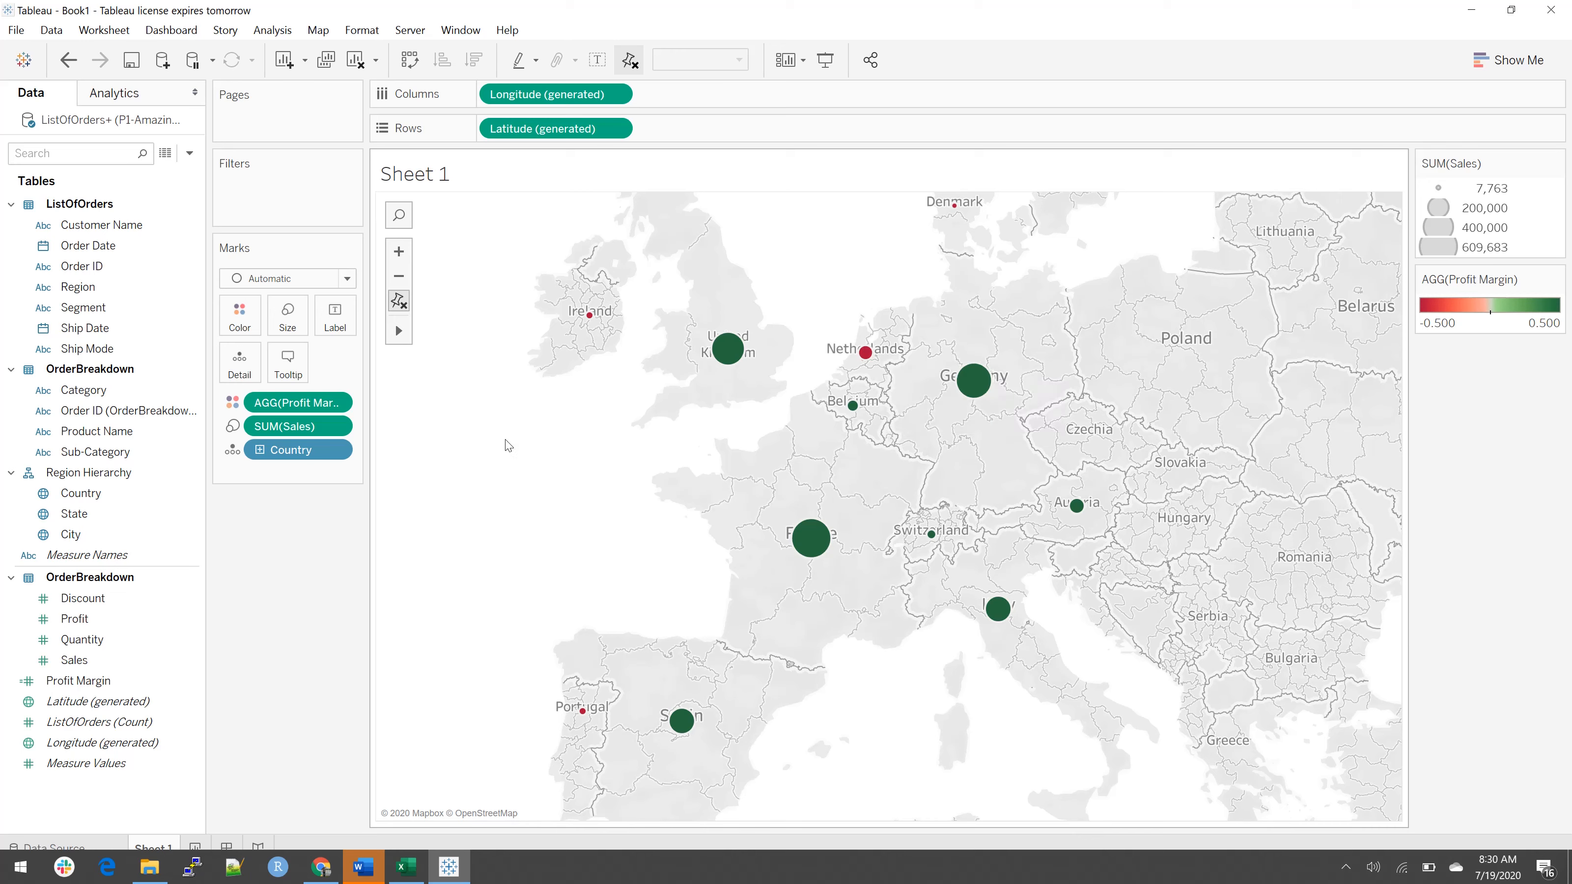
left_click(259, 450)
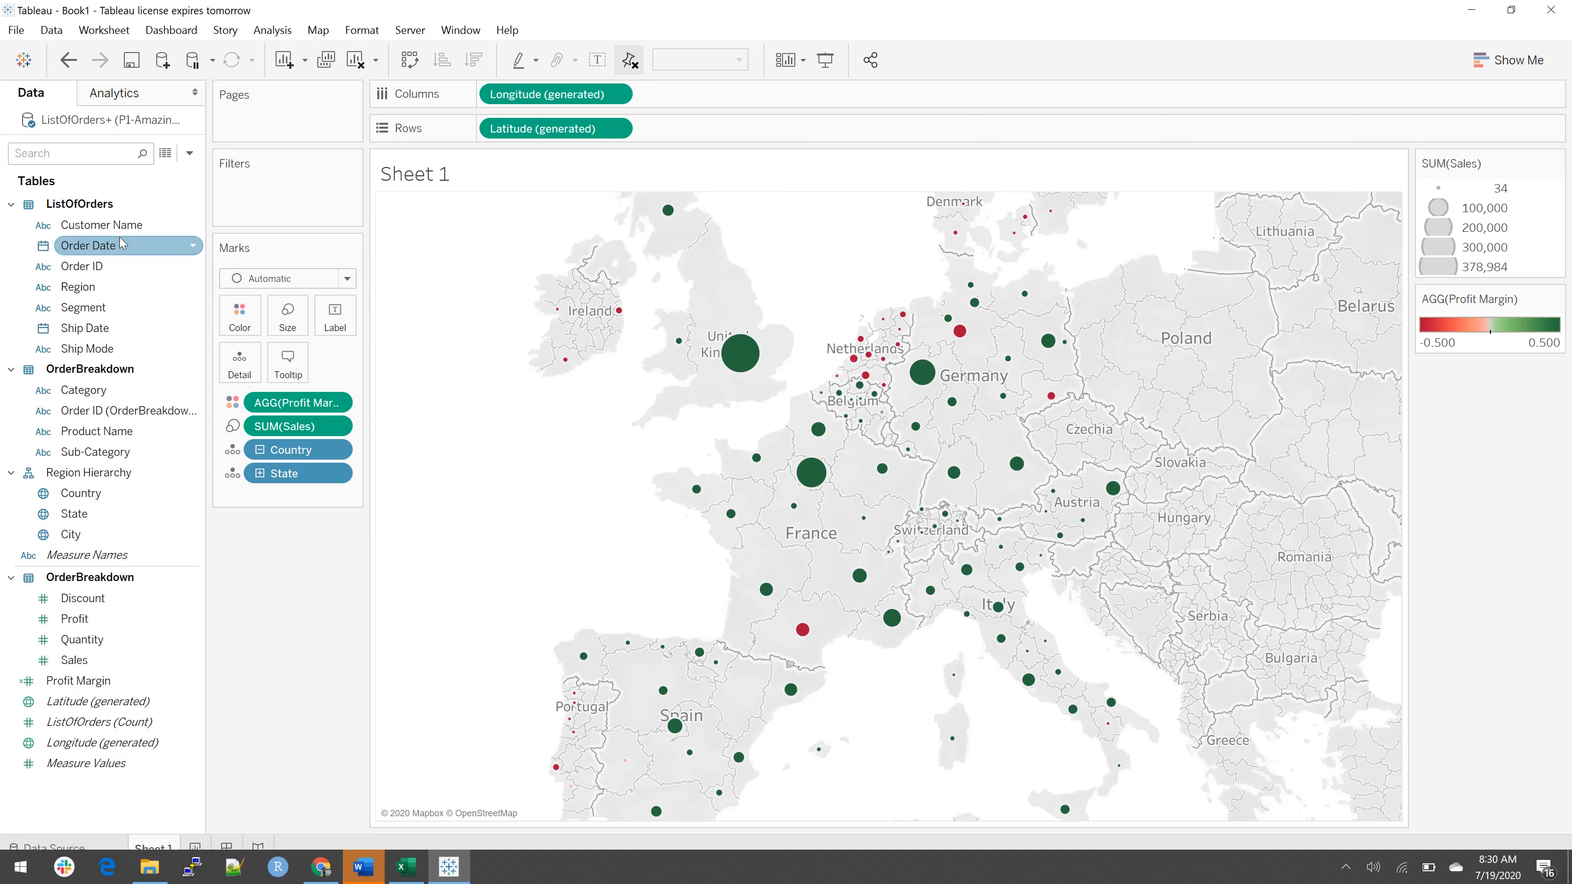
Step: Filter the map by the years of Order Date, keeping only 2011
left_click_drag(121, 247, 294, 200)
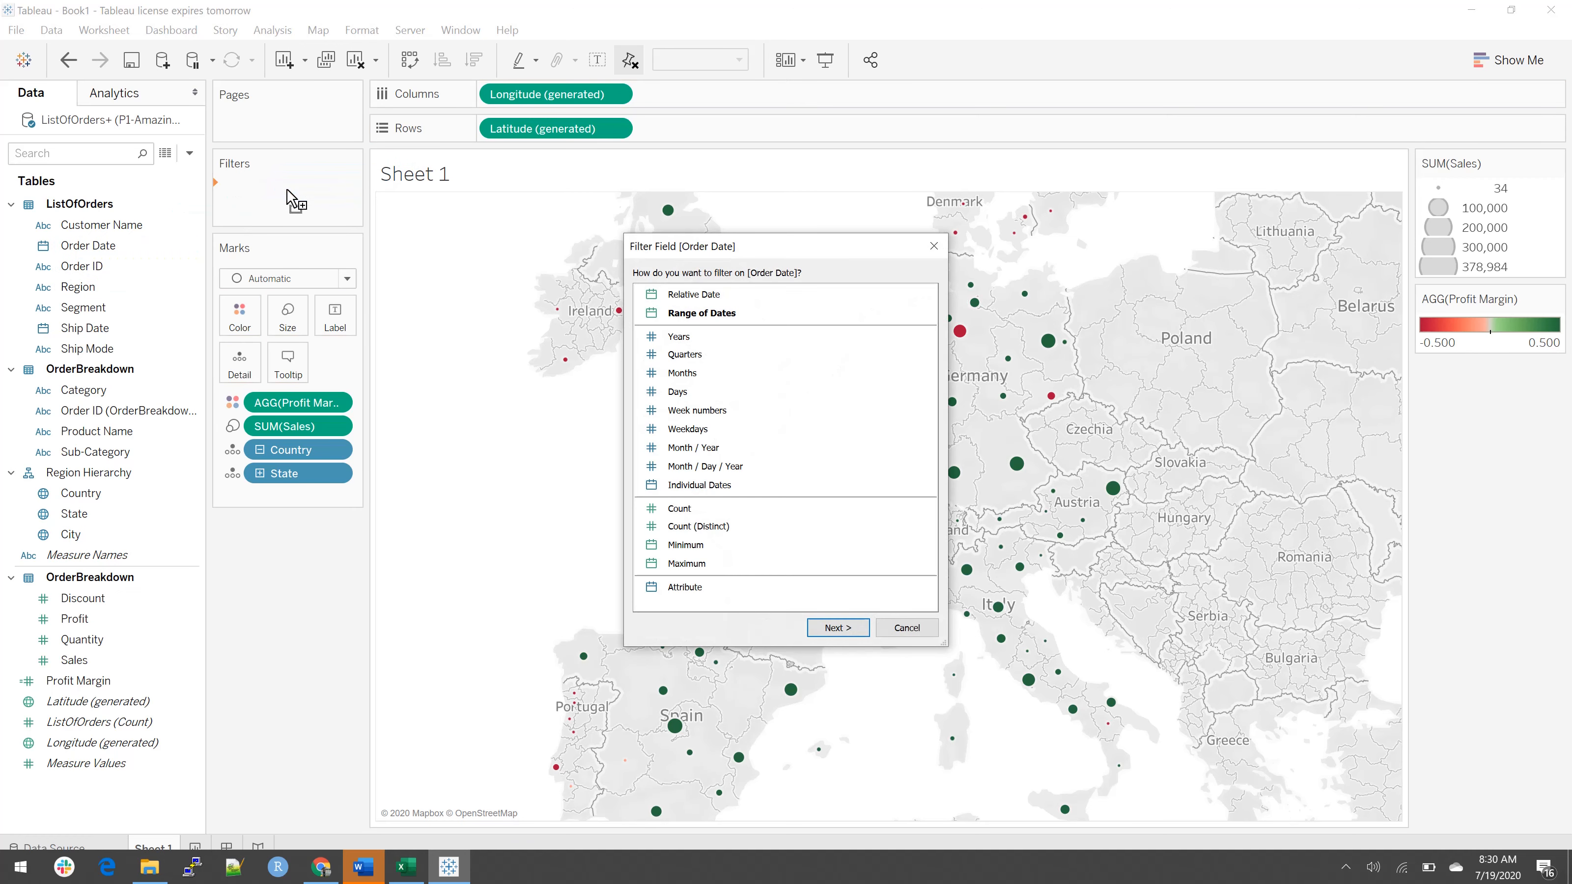
double_click(722, 339)
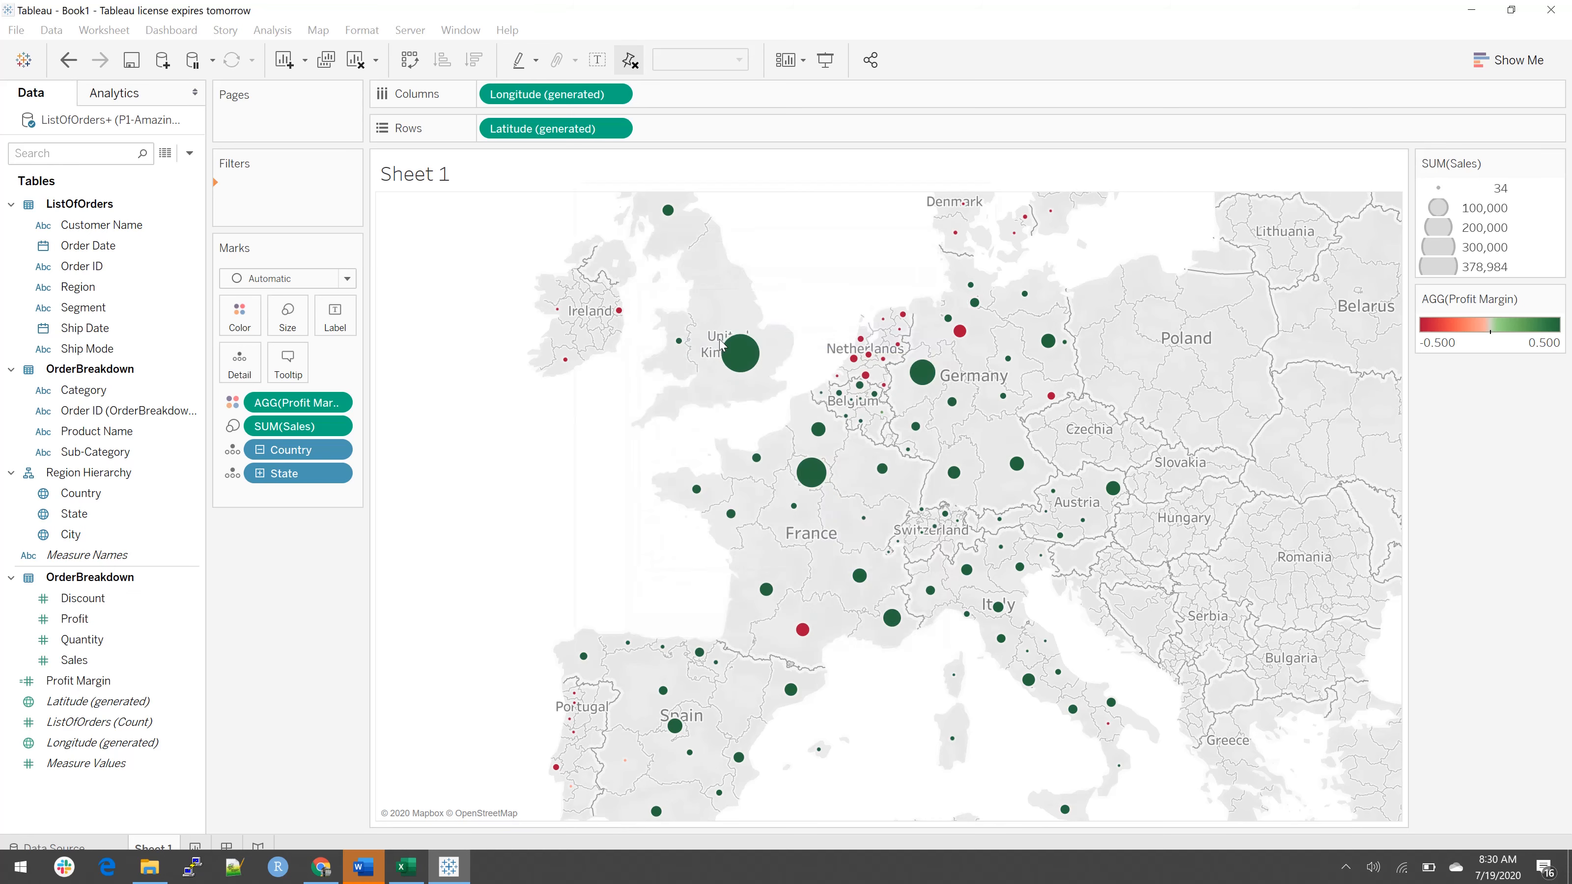
left_click(599, 303)
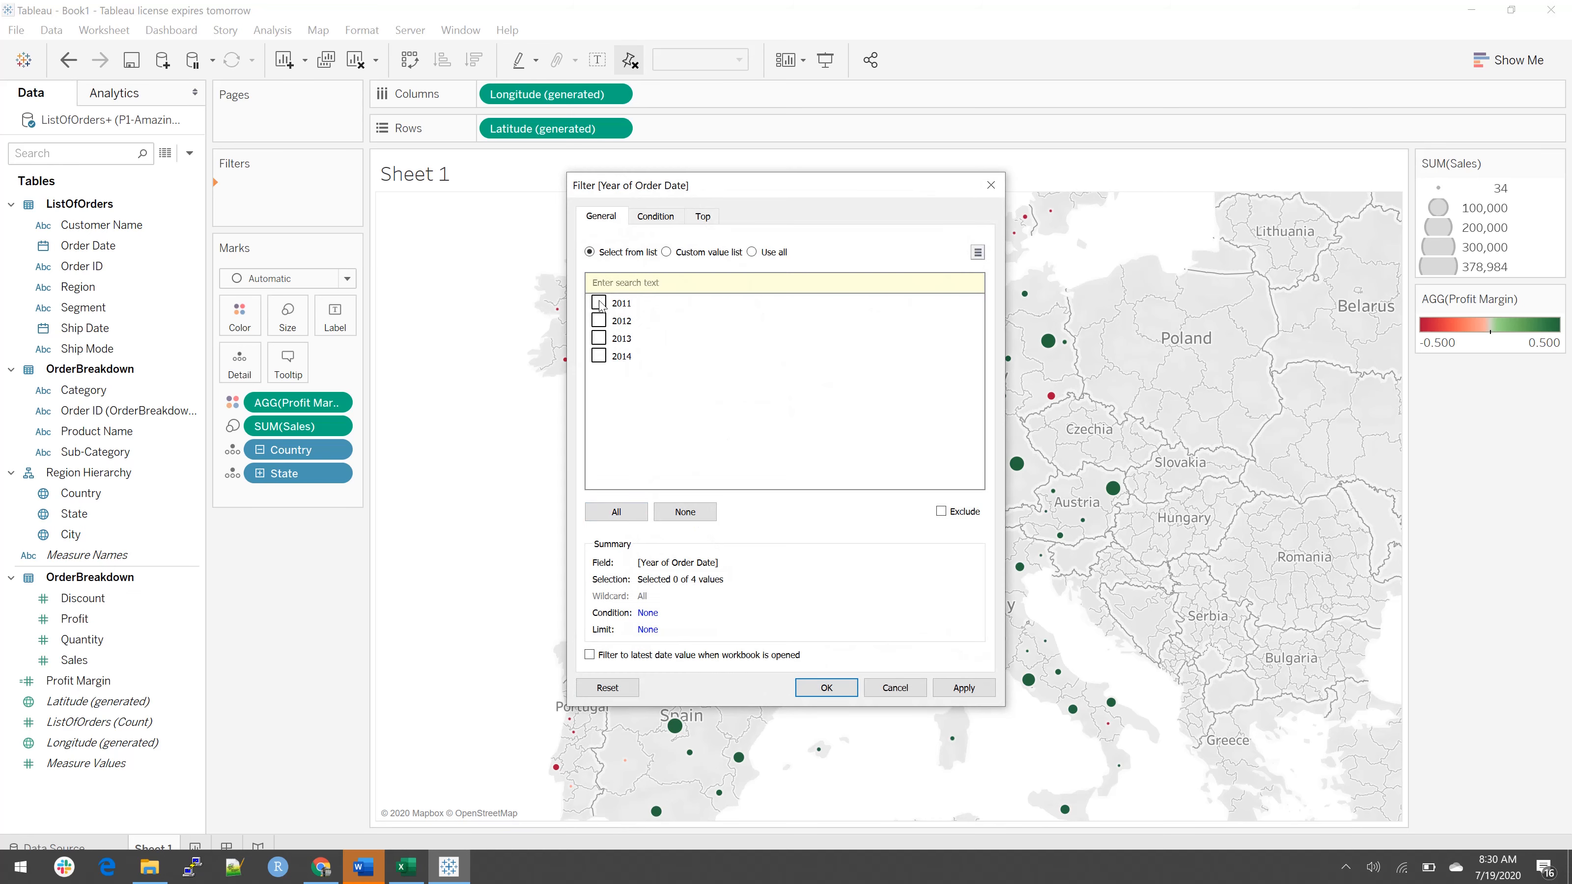
left_click(831, 688)
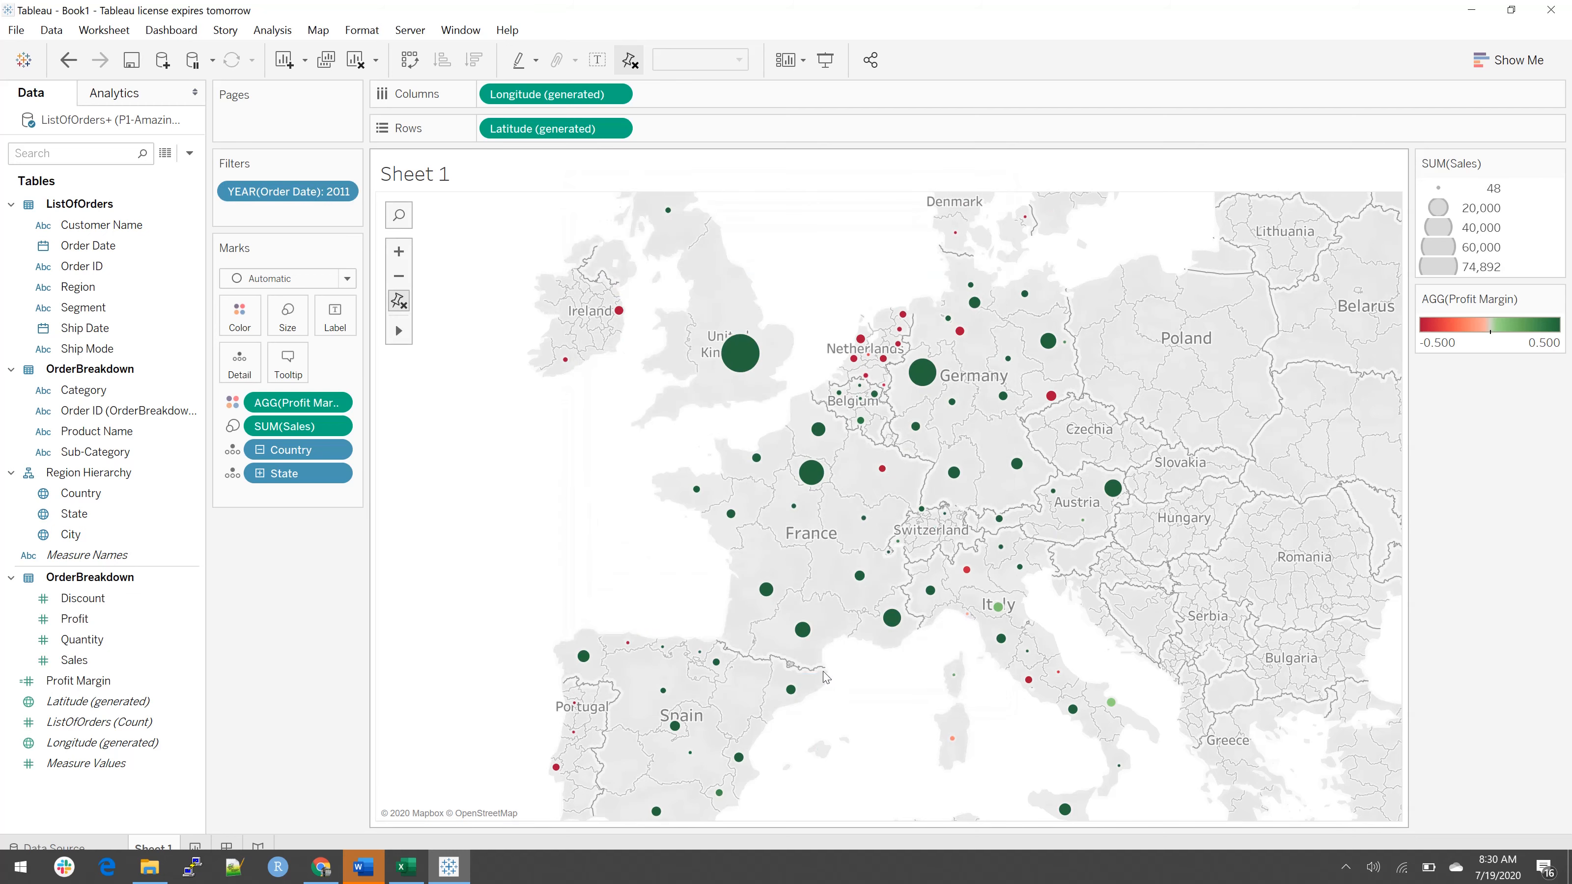
Step: Show the interactive filter for the year of Order Date beside the map
left_click(343, 193)
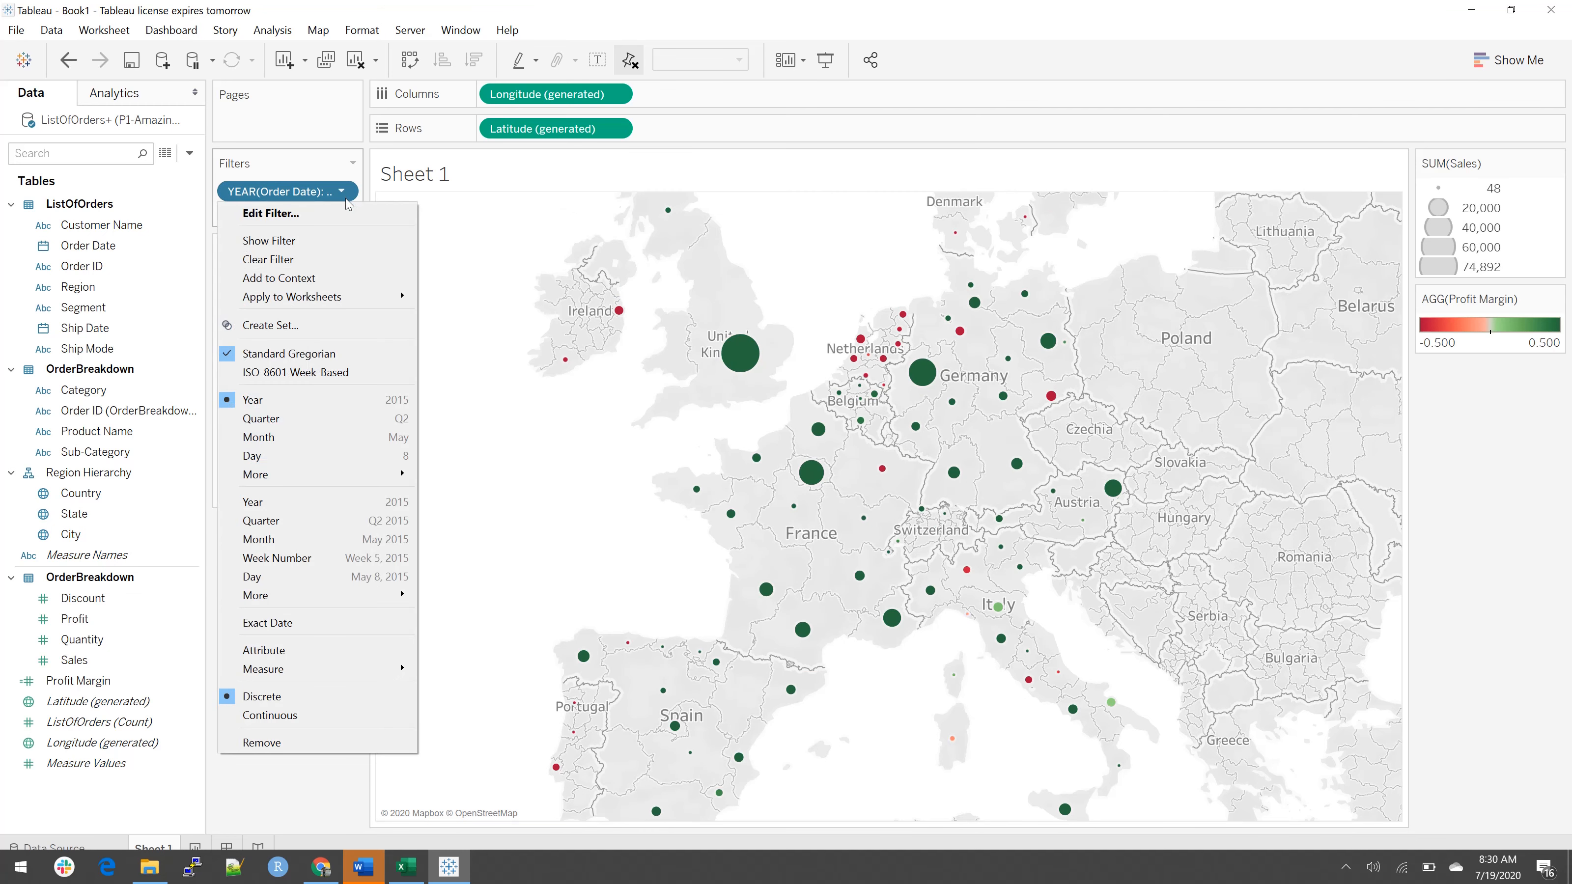
left_click(645, 505)
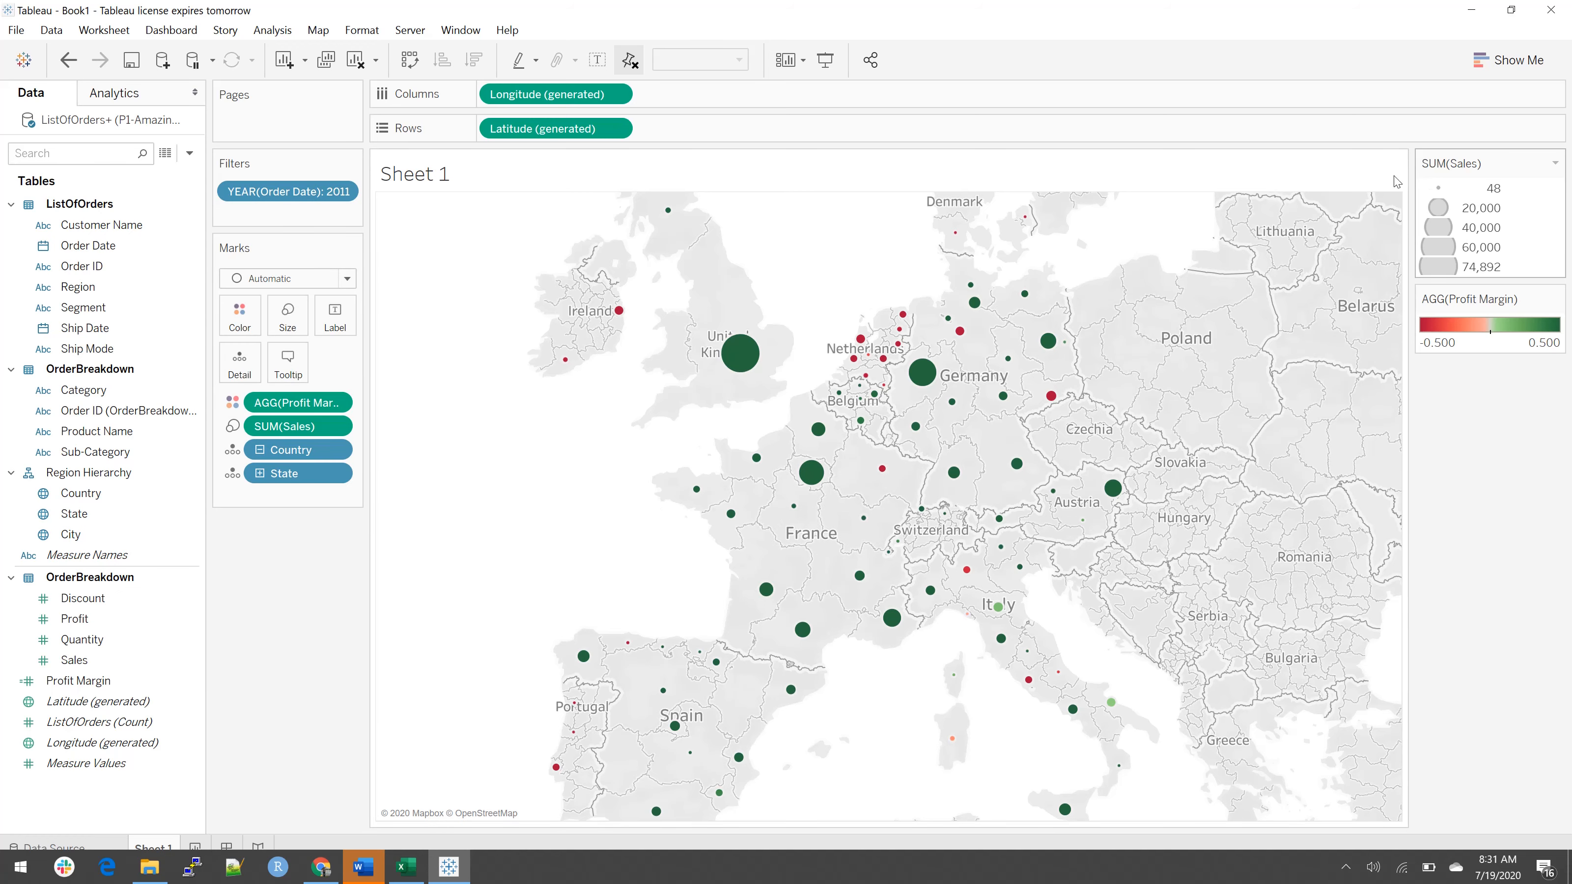
left_click(349, 193)
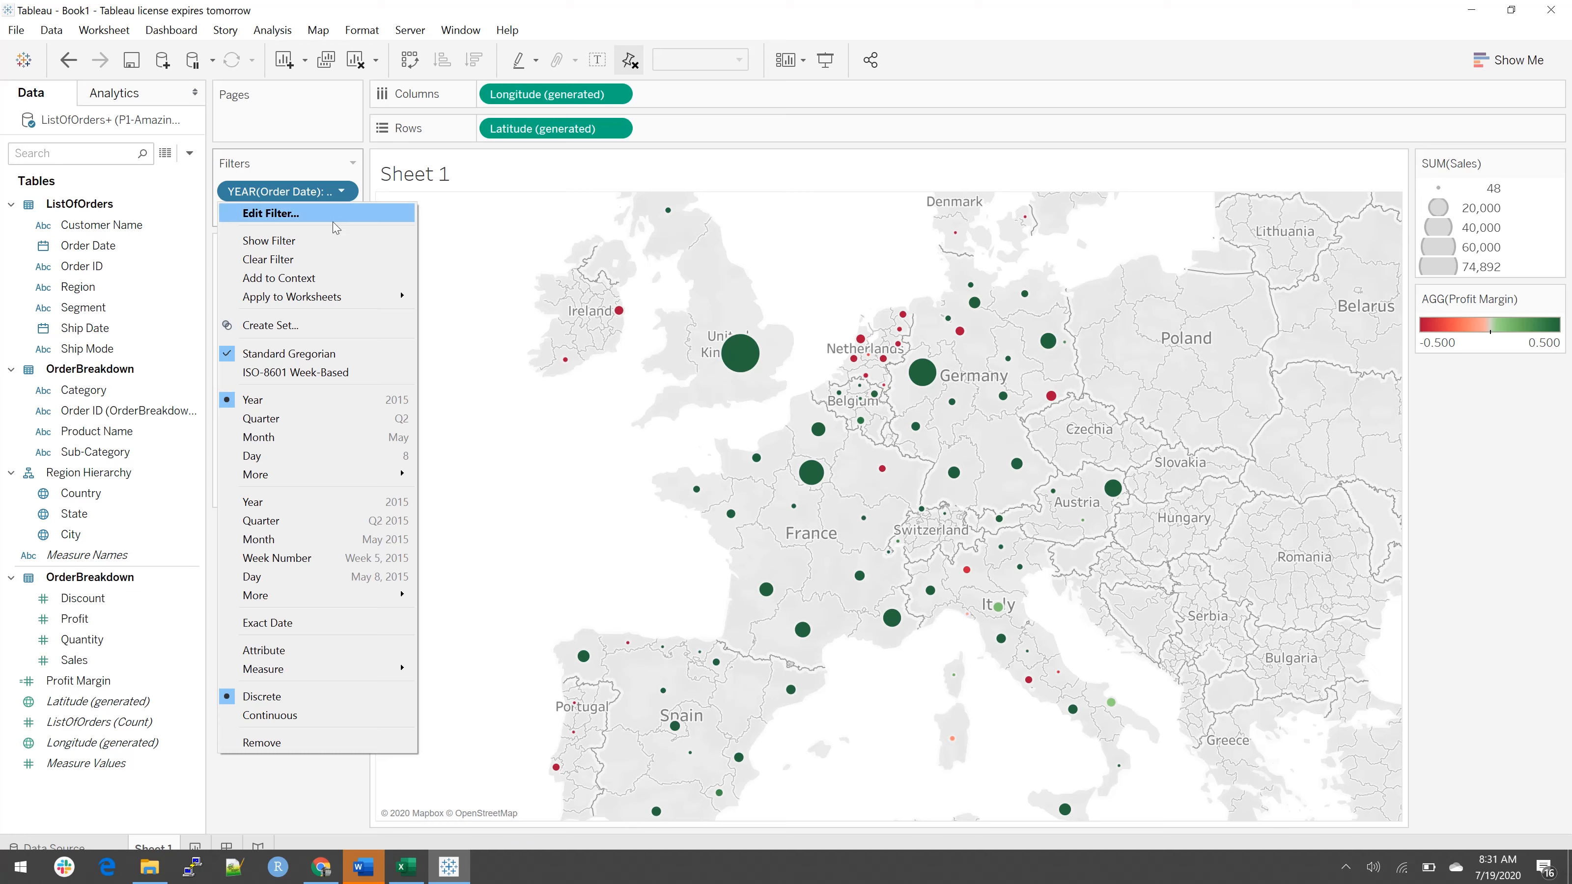
left_click(363, 247)
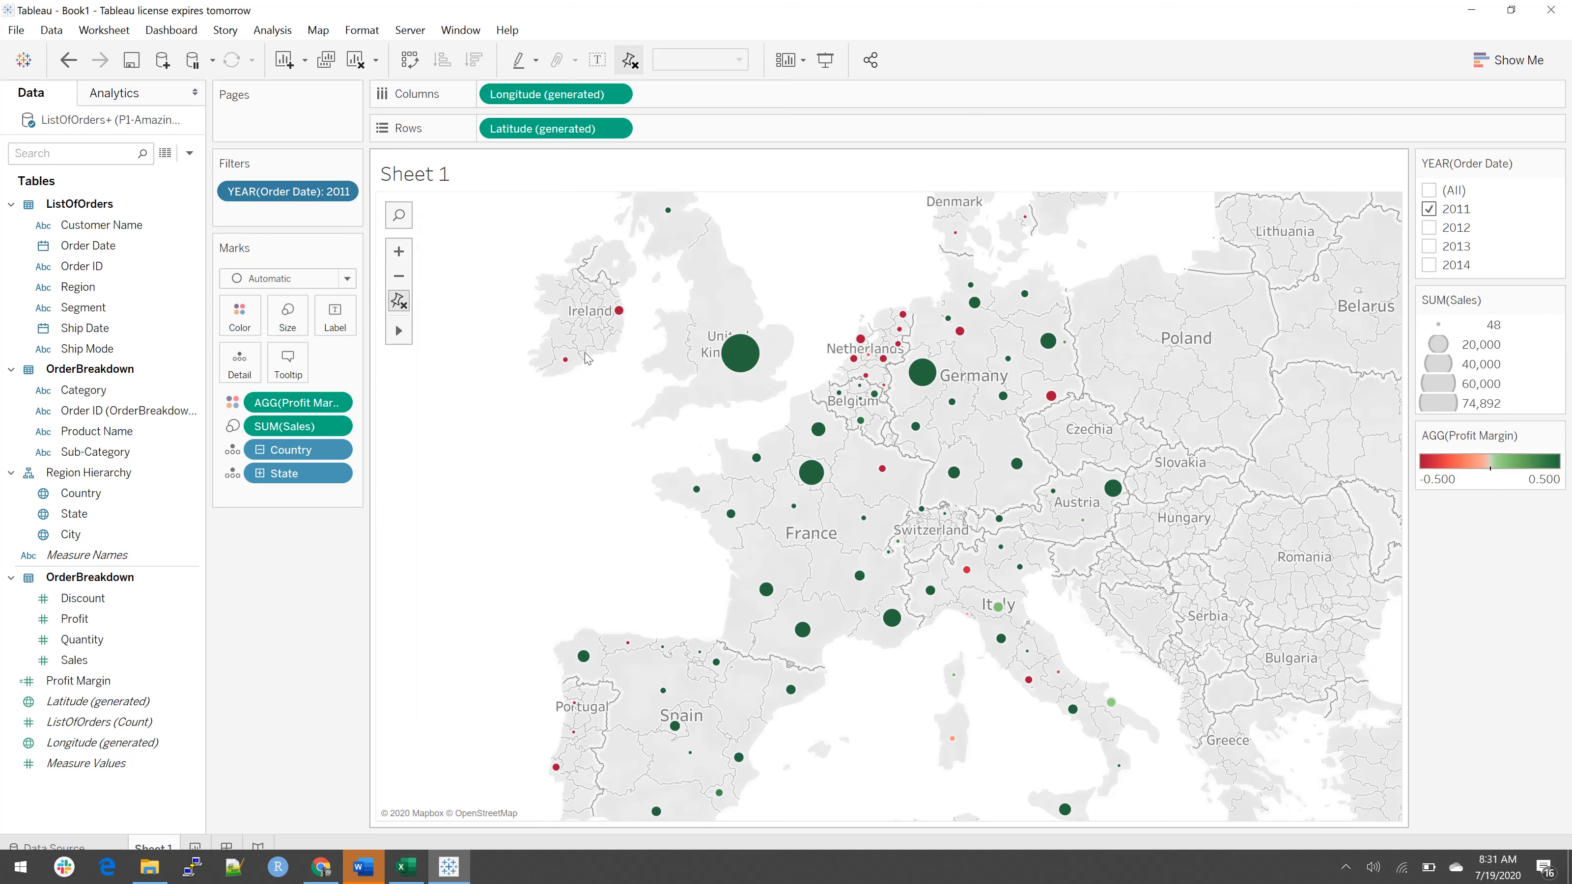
Step: Include 2012, 2013 and 2014 in the displayed order year filter
left_click(1430, 248)
left_click(1429, 267)
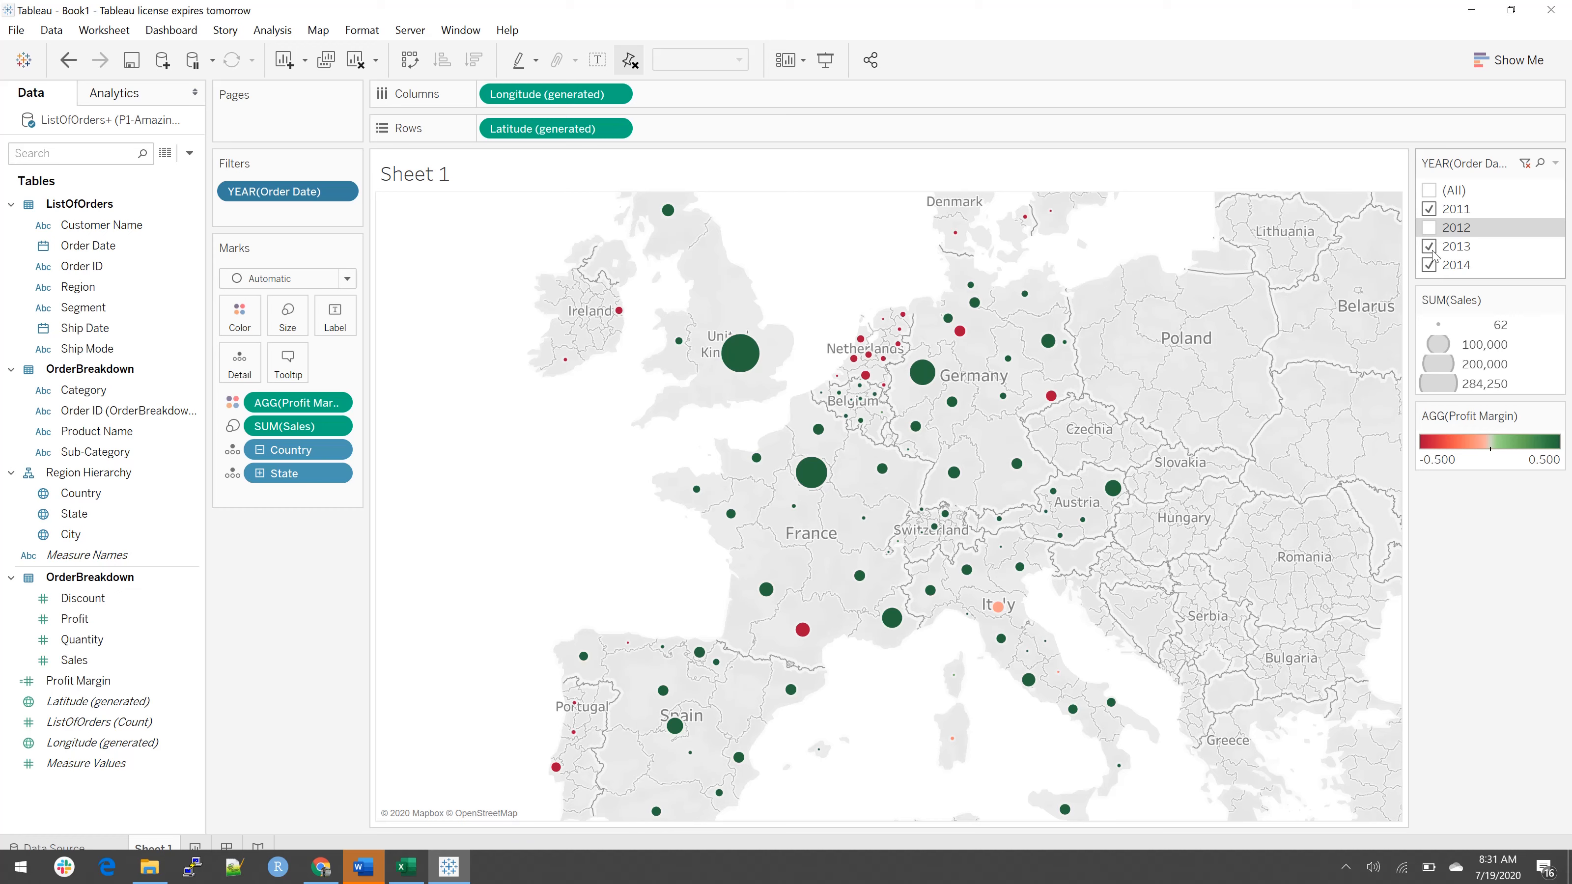
left_click(1430, 229)
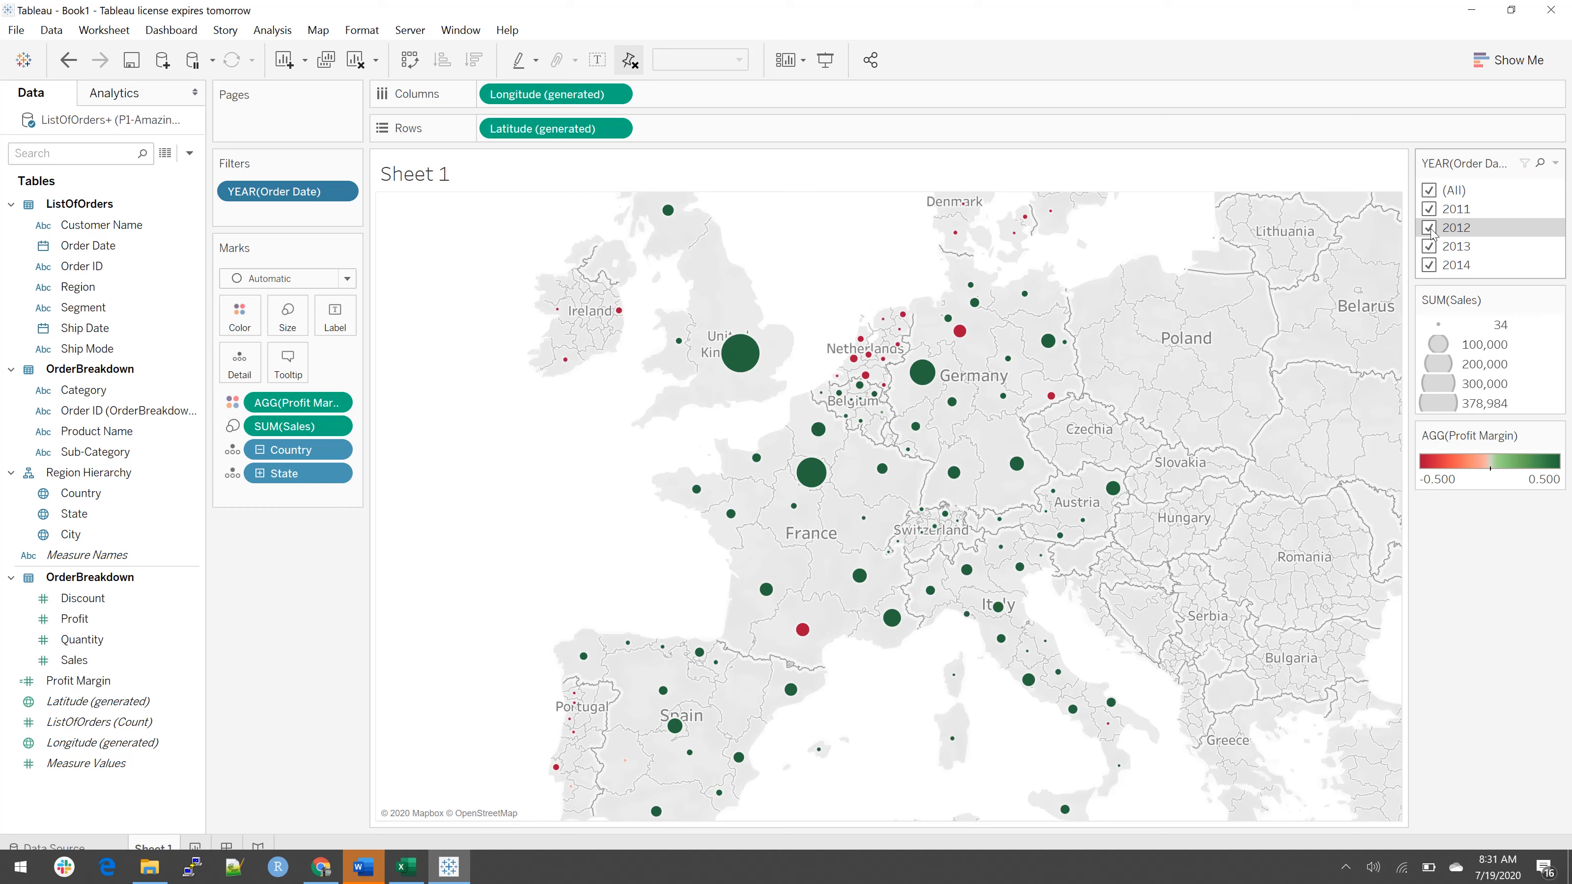
Step: Change the order year filter to Single Value (dropdown) and try the years 2011 and 2012
left_click(1554, 163)
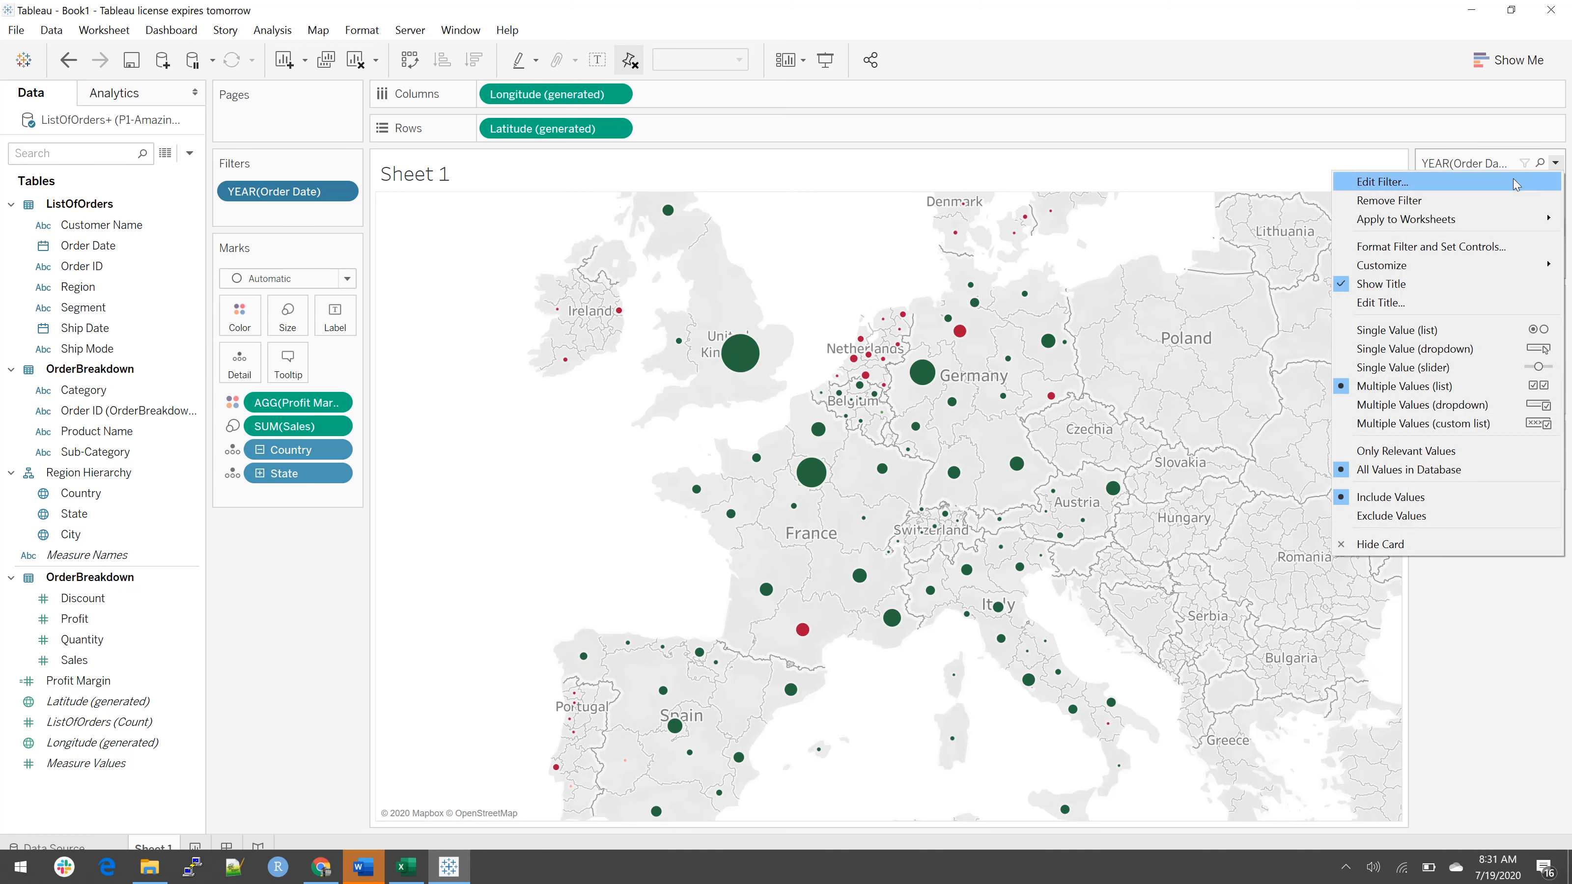
left_click(1452, 349)
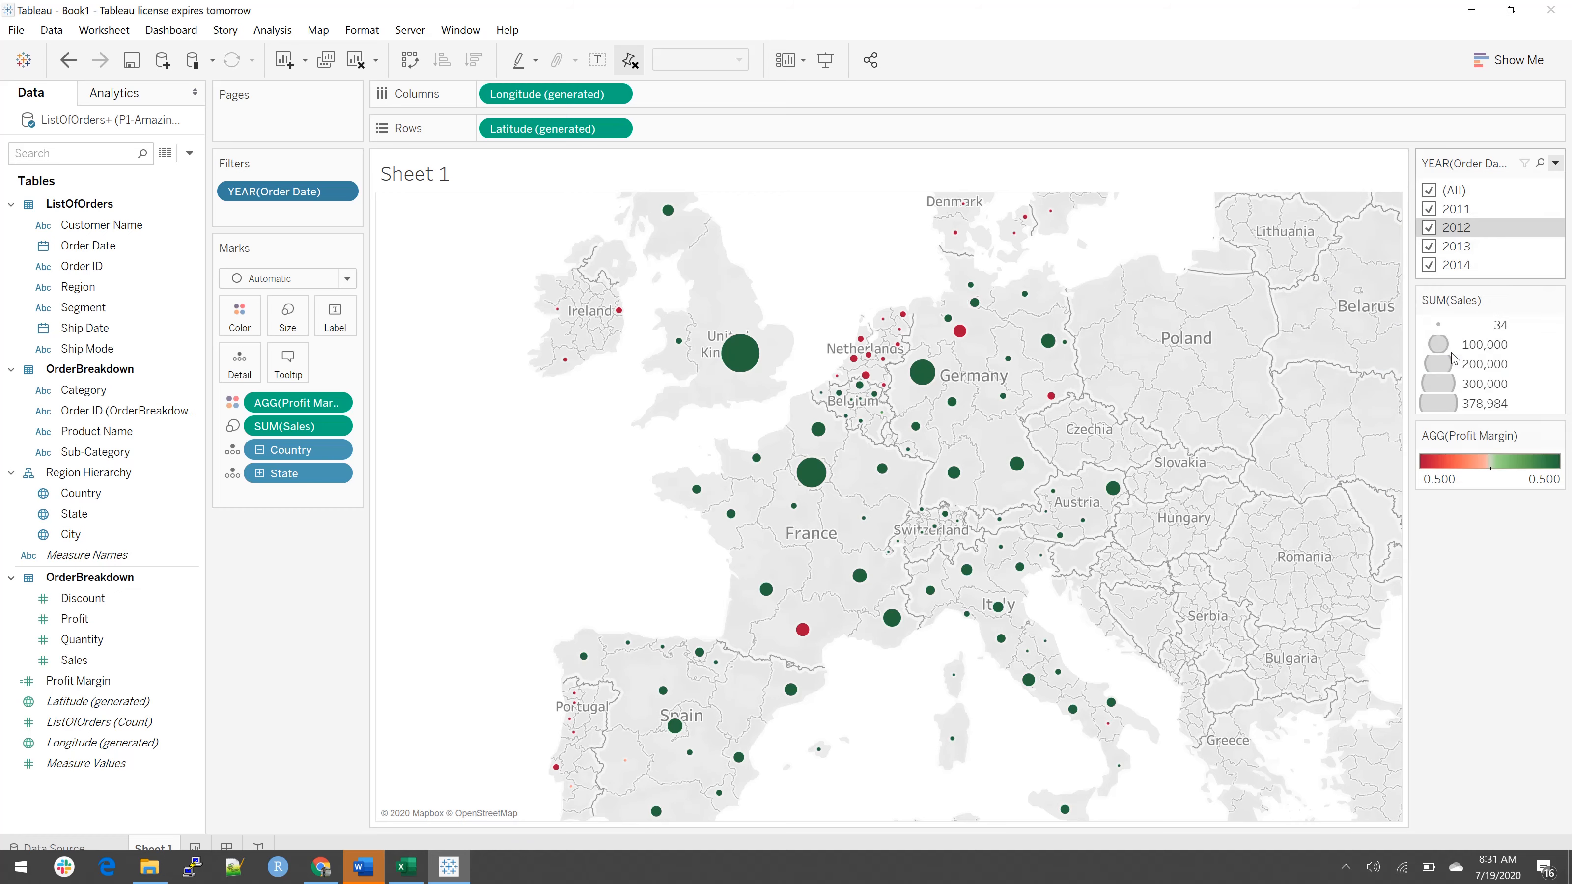
left_click(1550, 198)
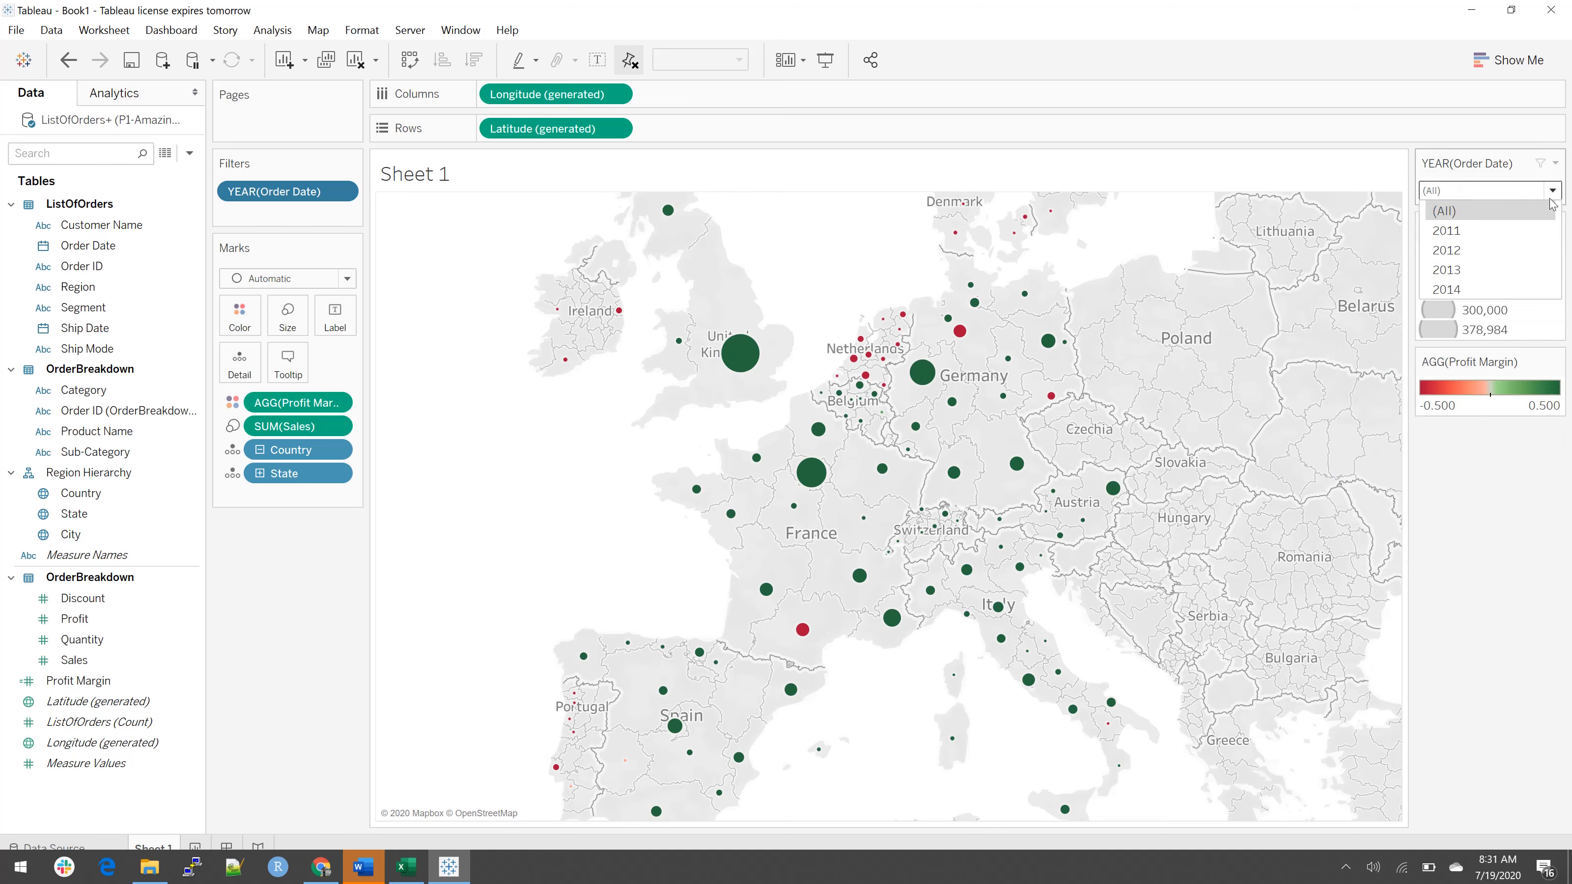
left_click(1501, 224)
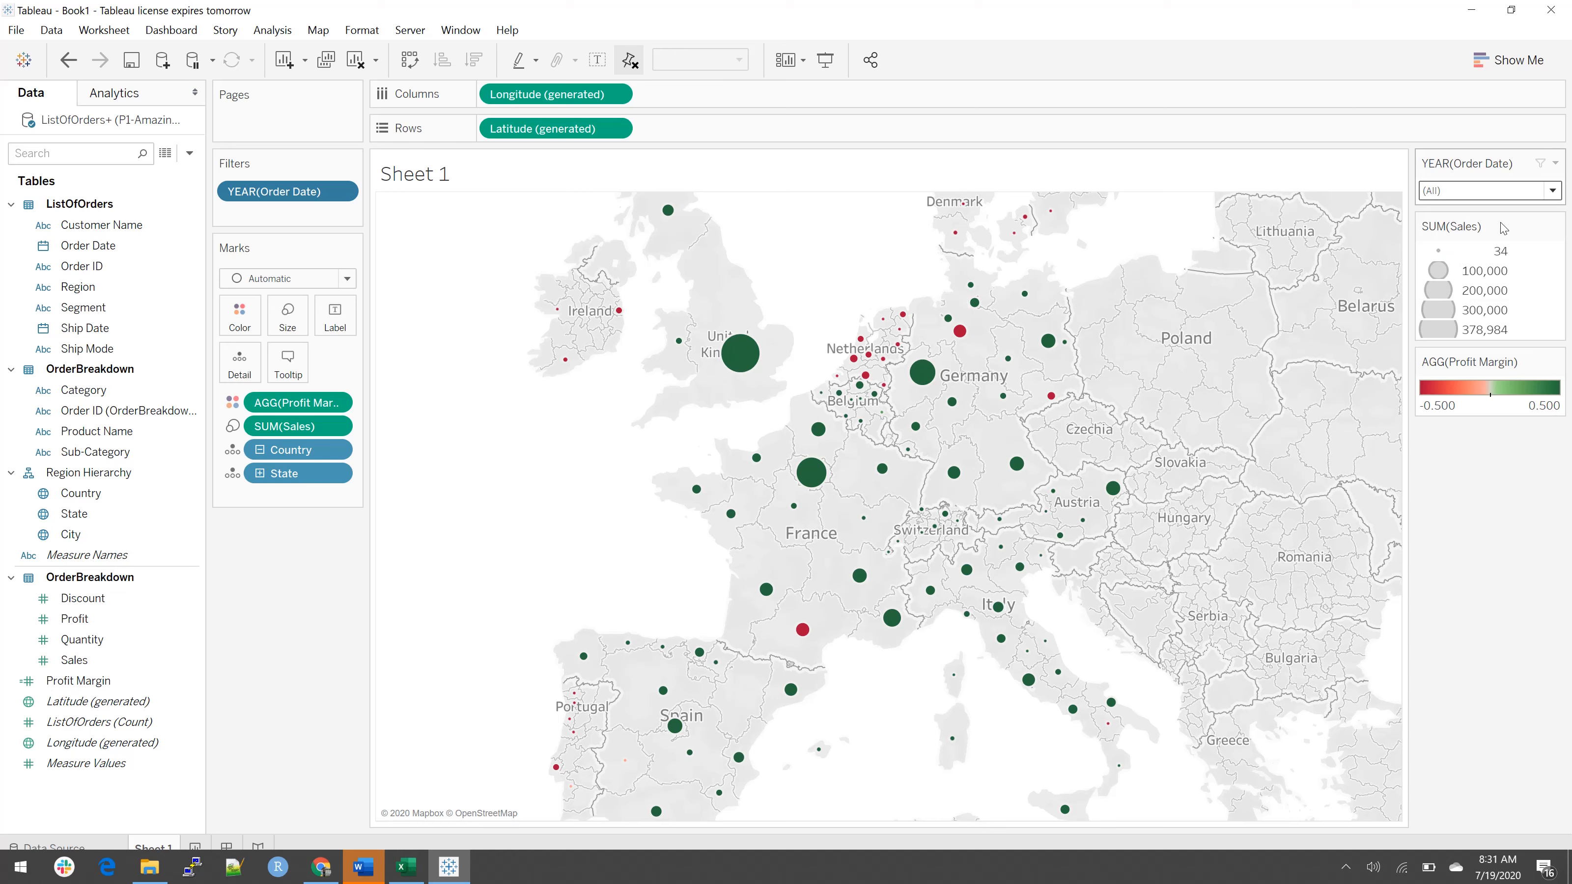
left_click(1553, 191)
left_click(1459, 251)
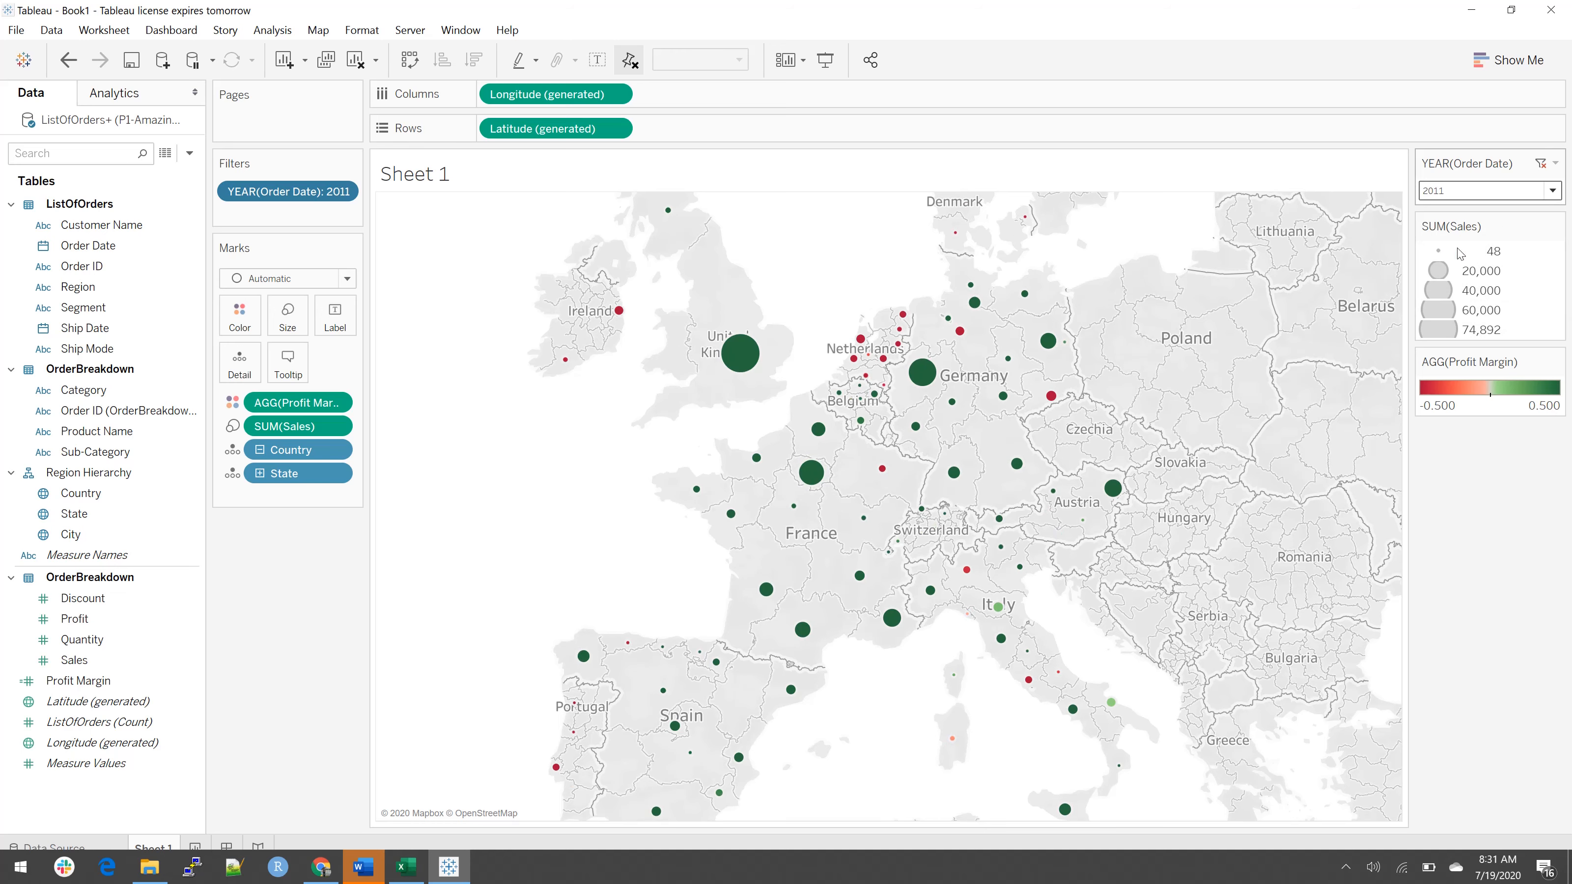
Step: Change the order year filter to Single Value (slider) and step it through the values to 2011
left_click(1555, 165)
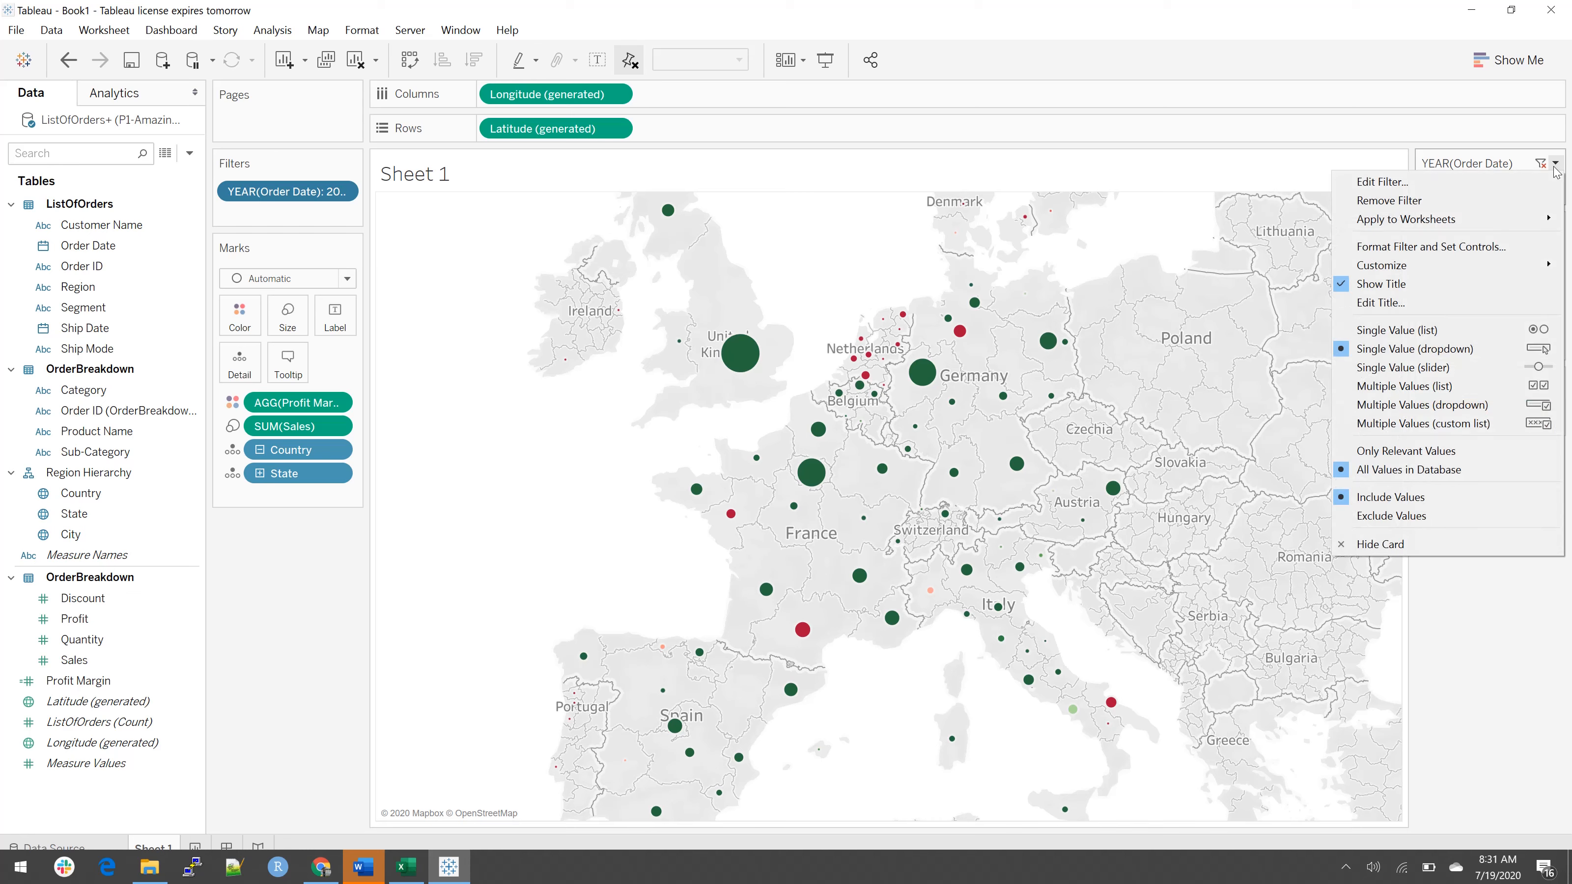
left_click(1404, 368)
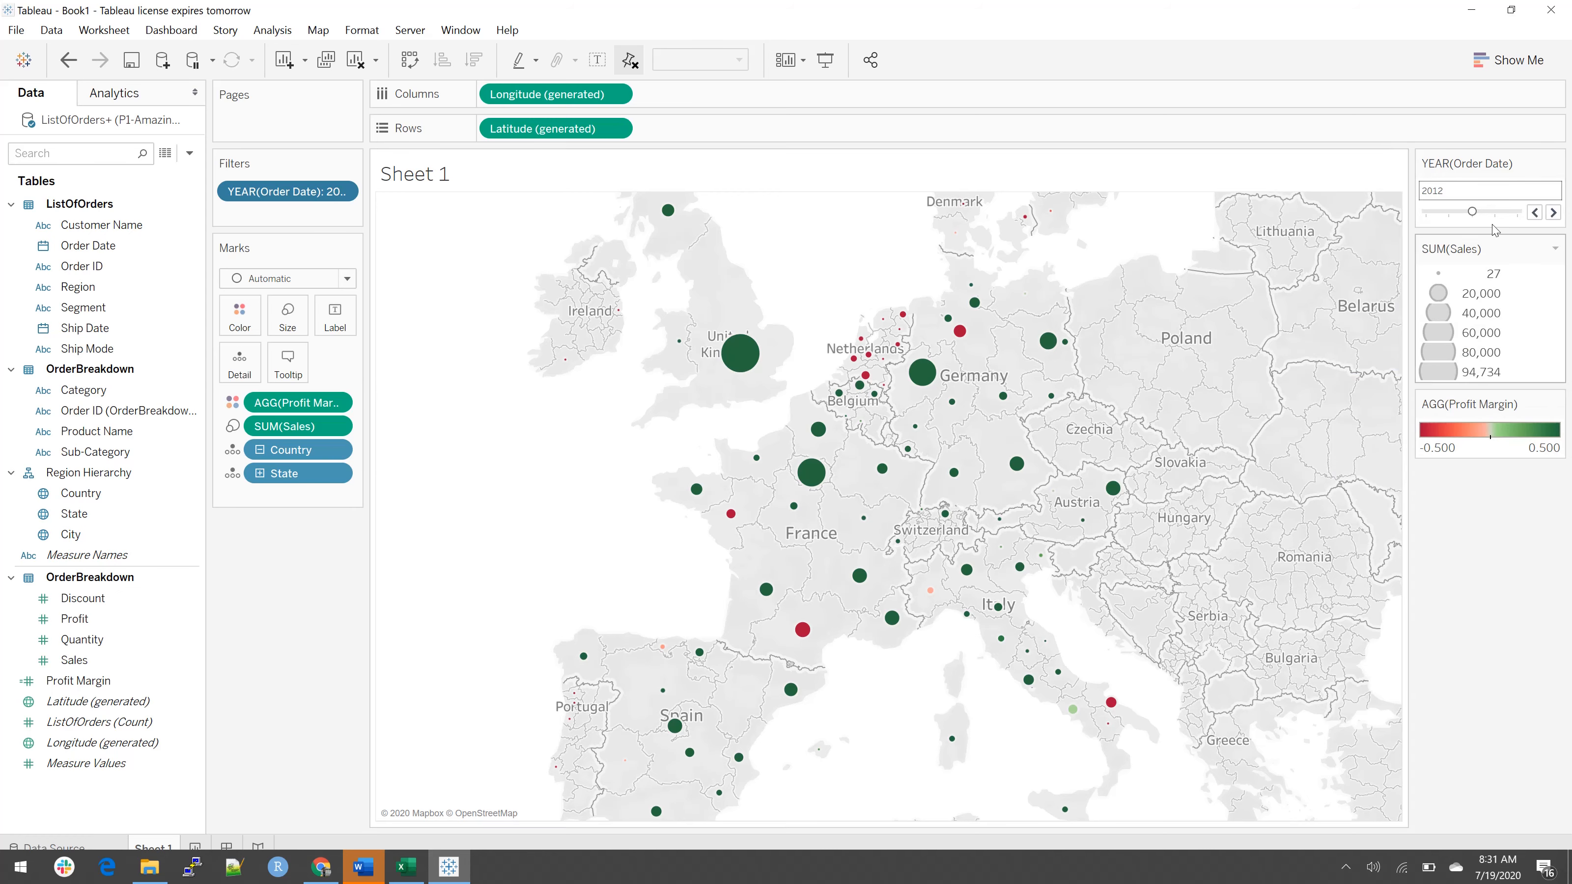
left_click(1536, 219)
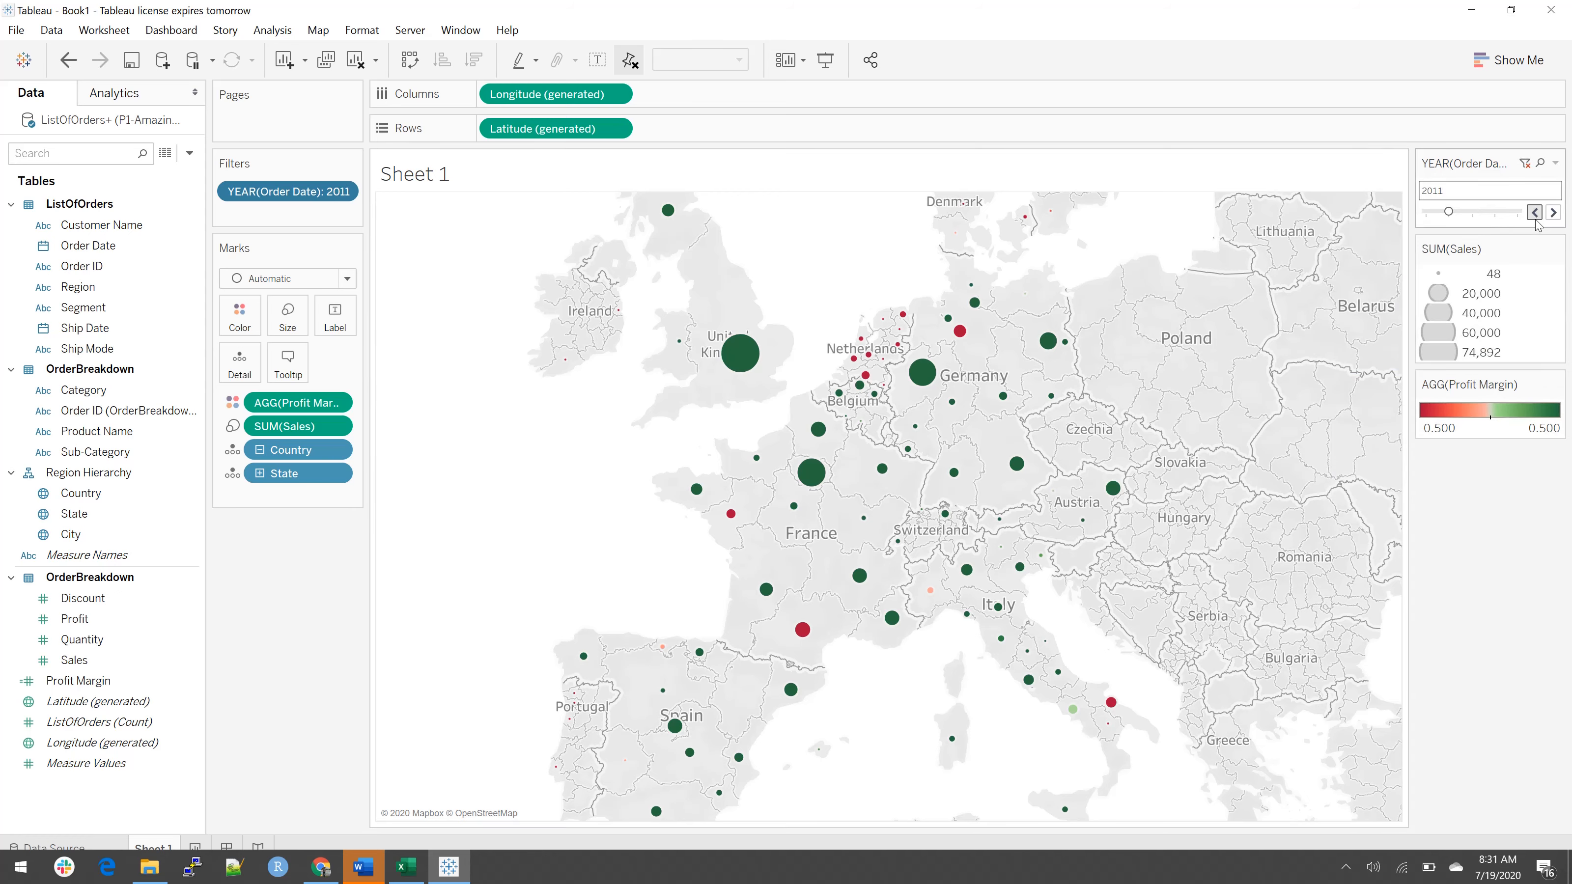
left_click(1536, 218)
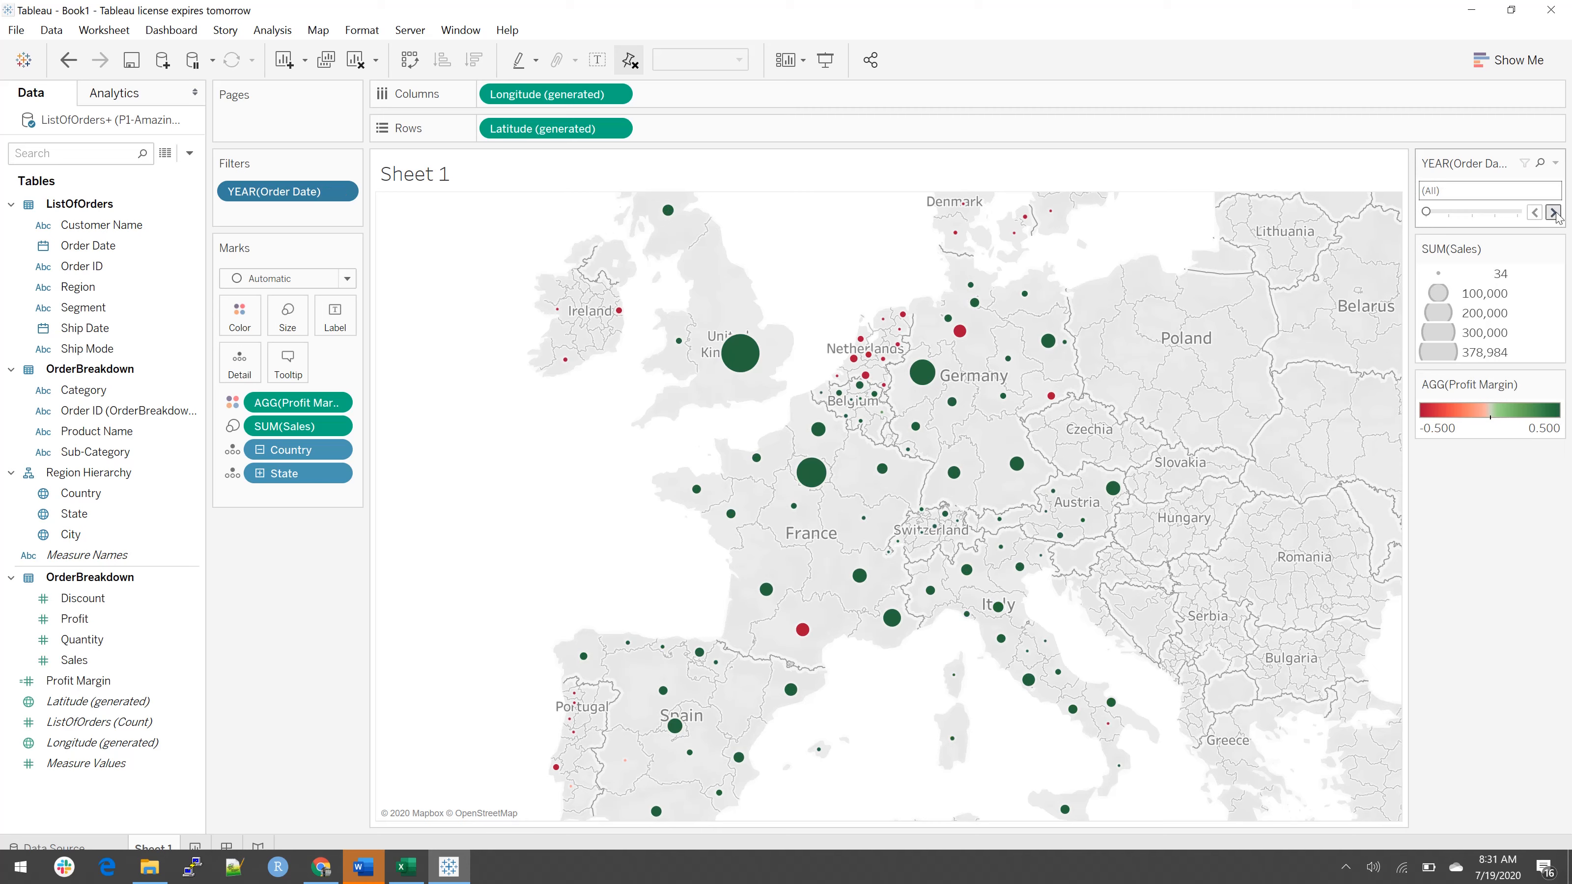
left_click(1554, 212)
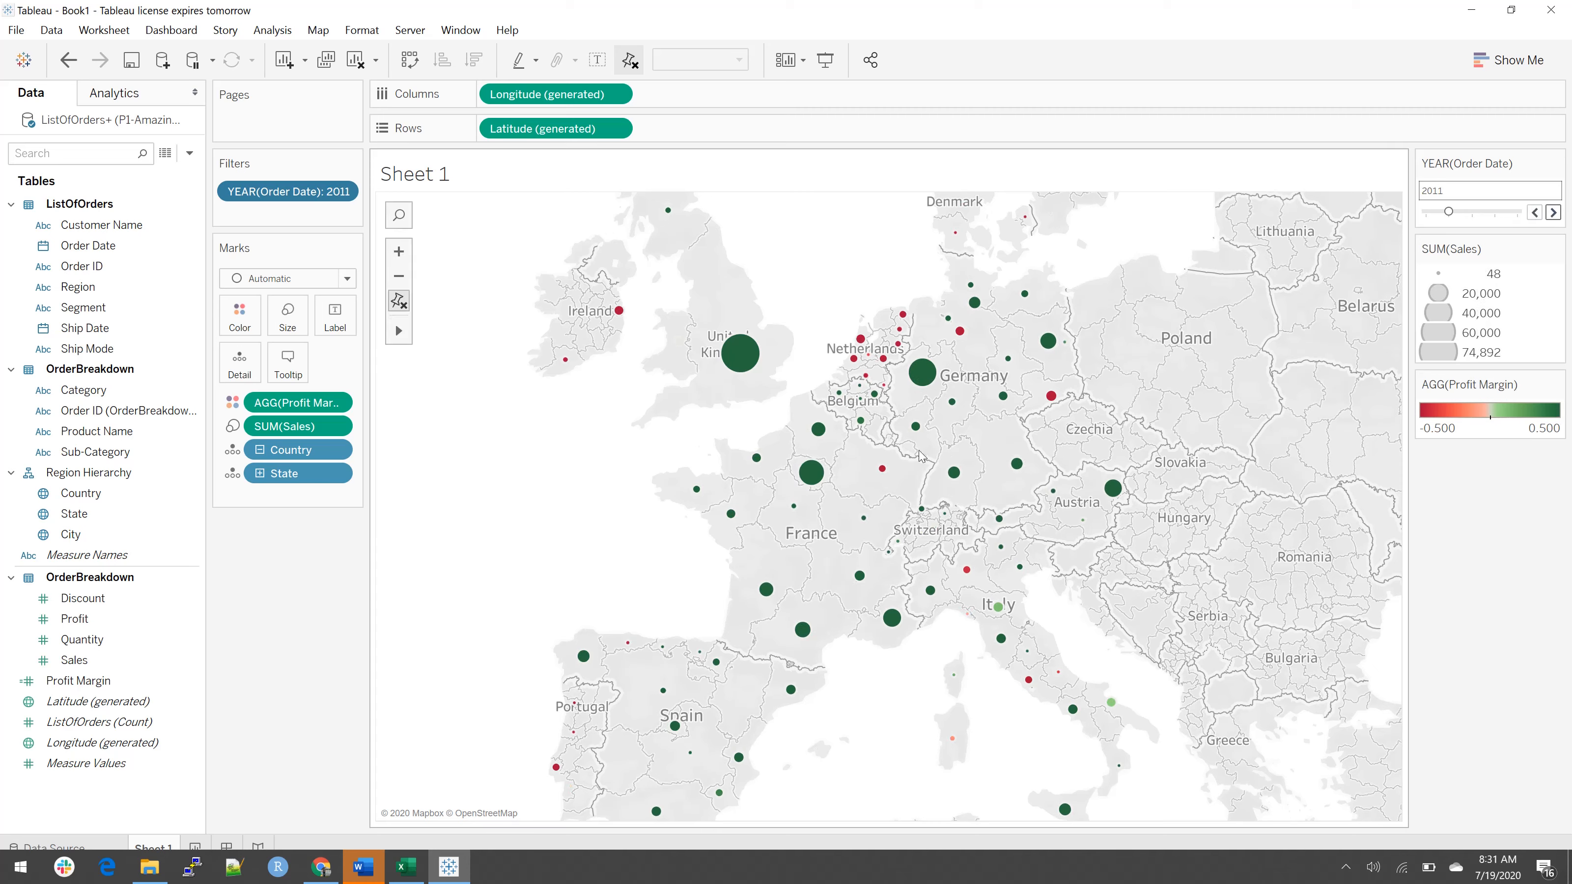
Step: Shrink the map view to about two thirds of its height and width
mouse_move(808, 474)
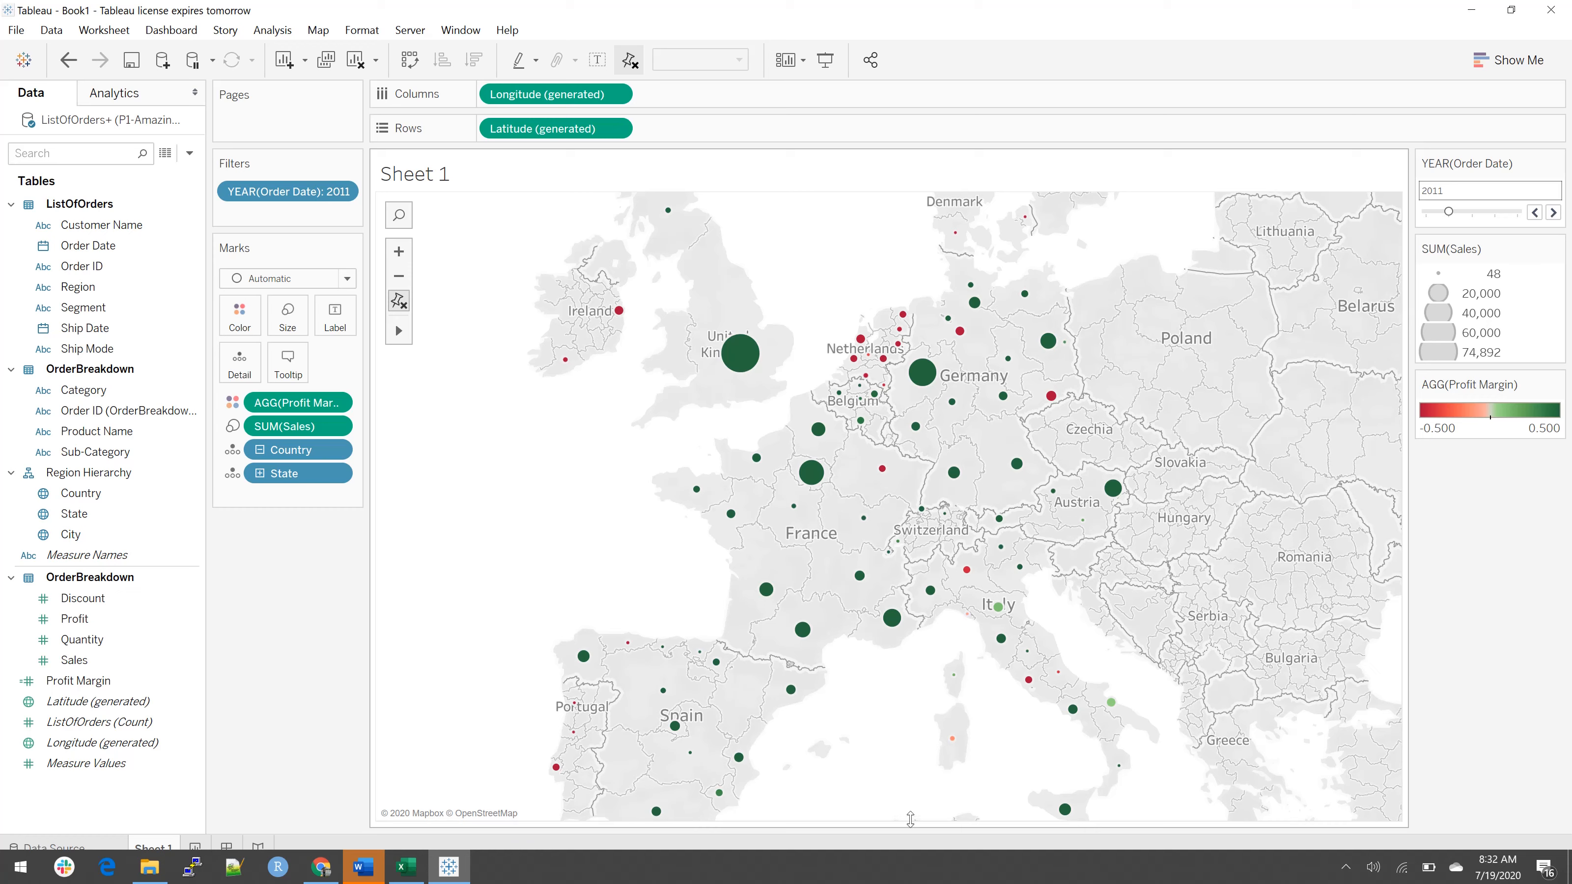
left_click_drag(910, 819, 885, 610)
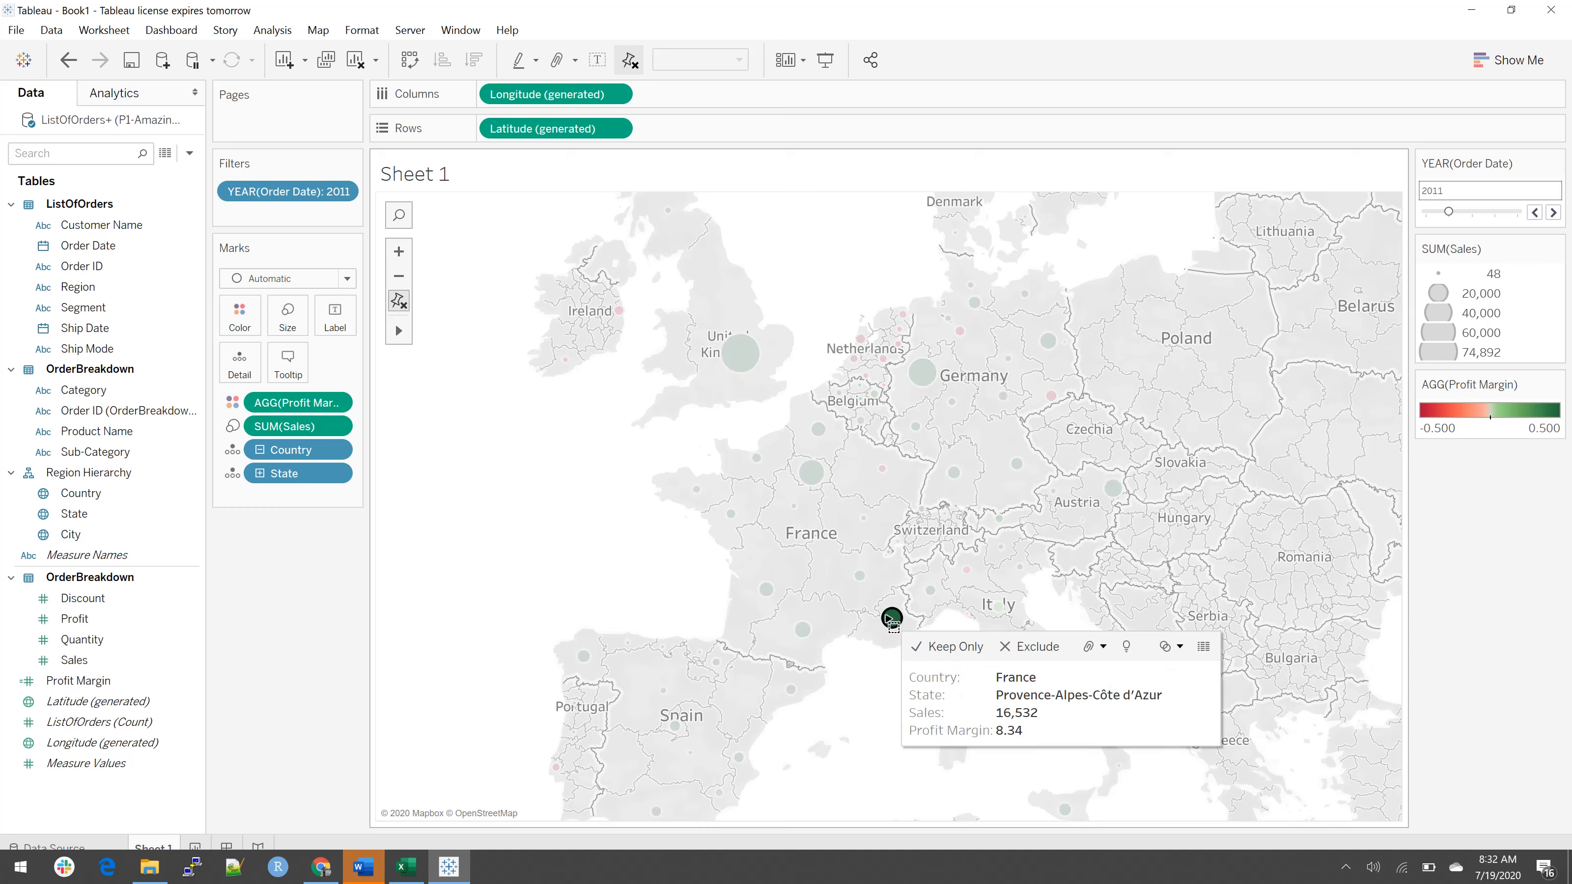
left_click(802, 568)
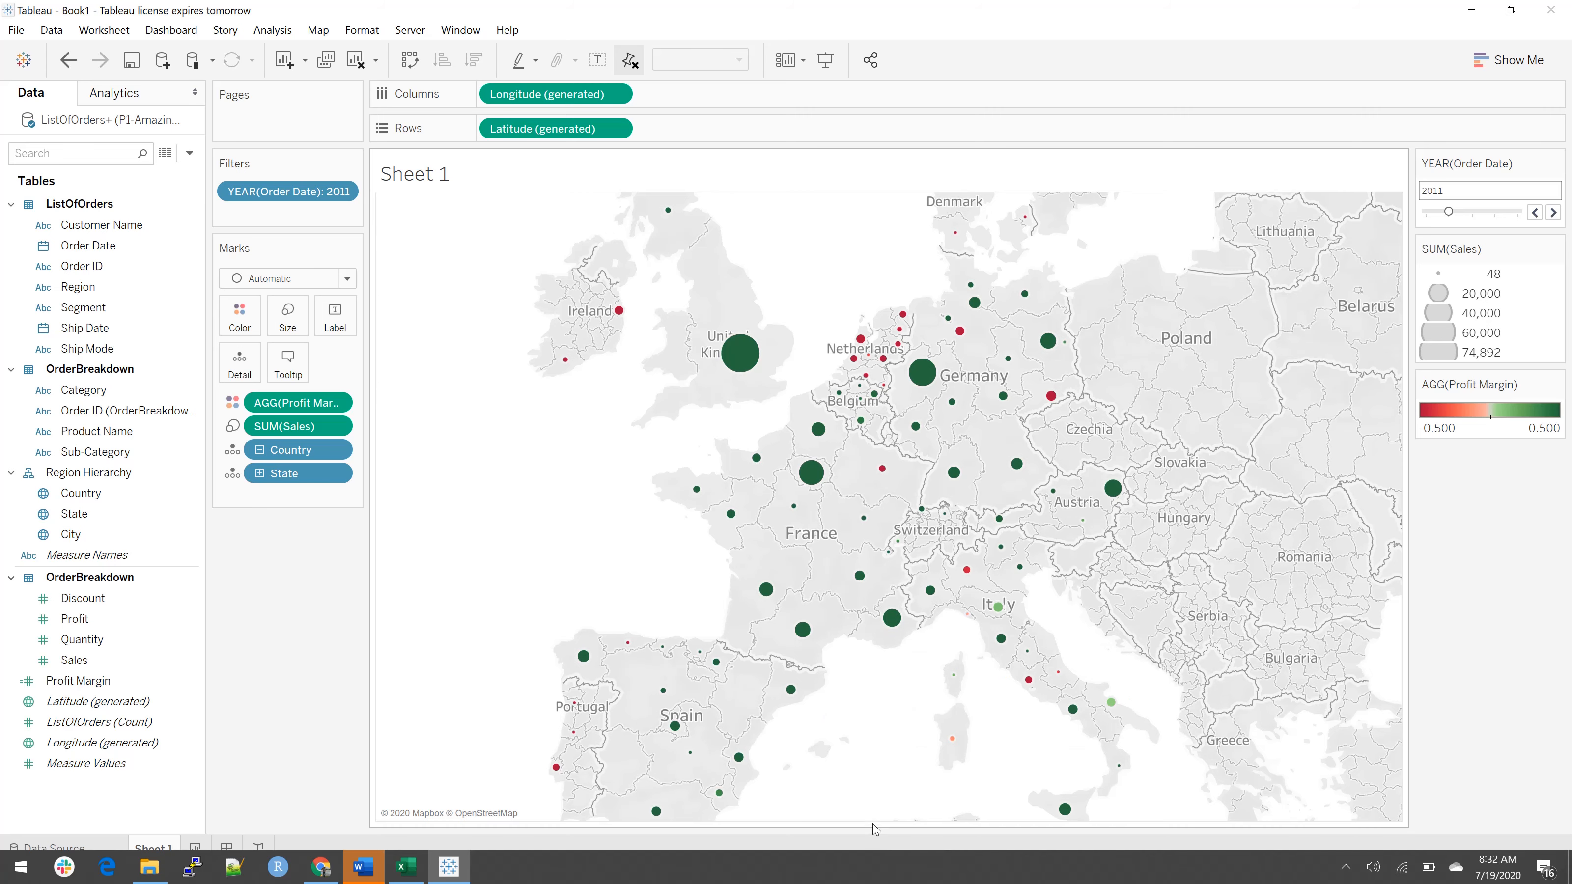
left_click_drag(872, 823, 852, 627)
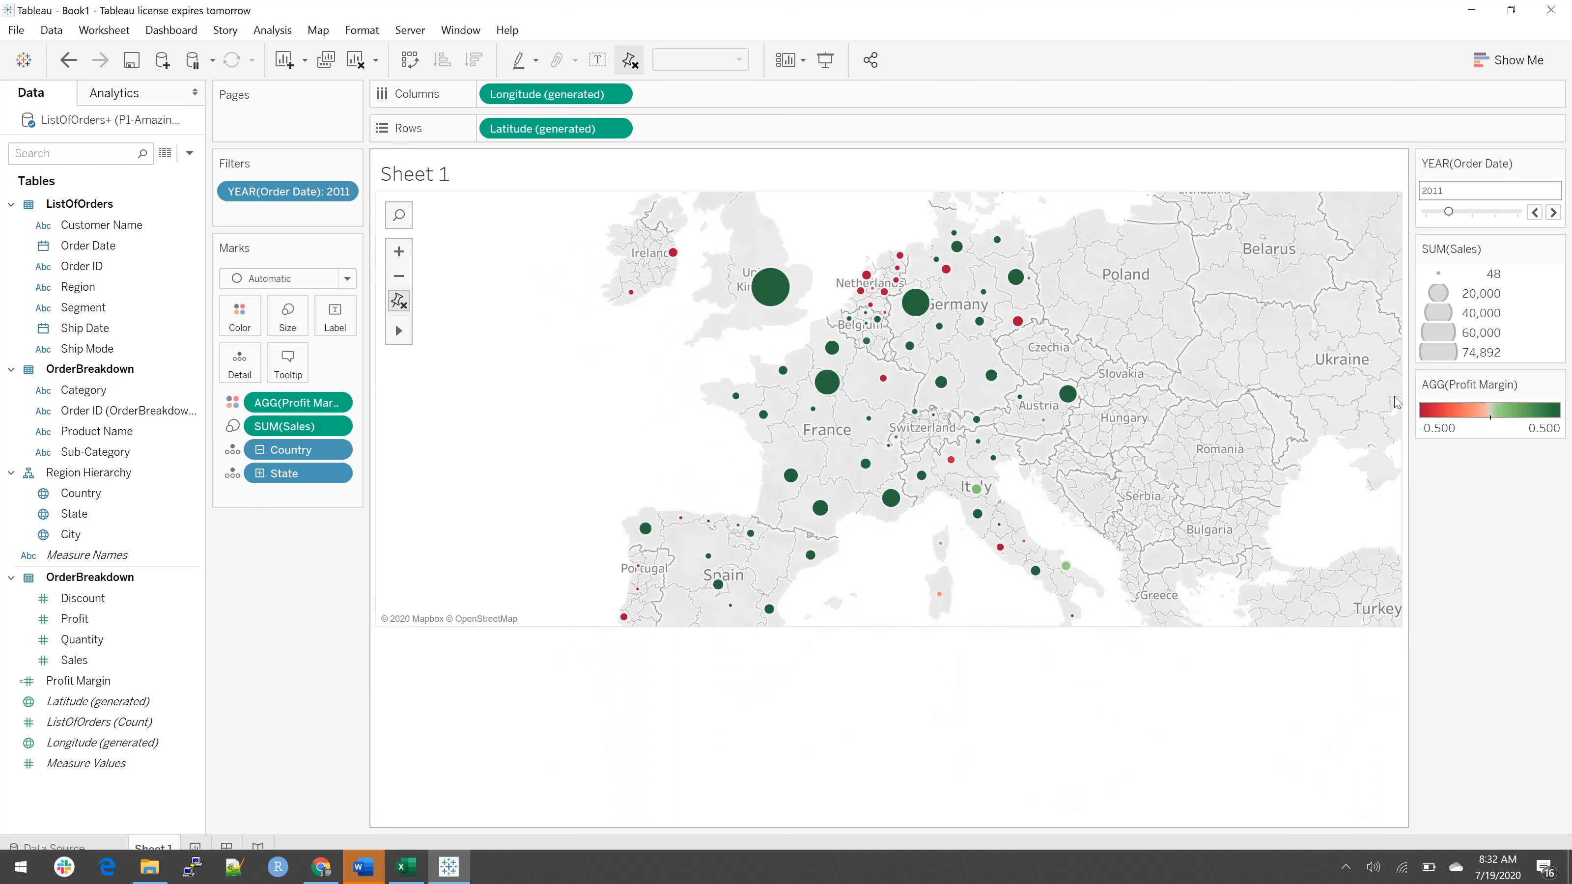
left_click_drag(1402, 392, 1057, 391)
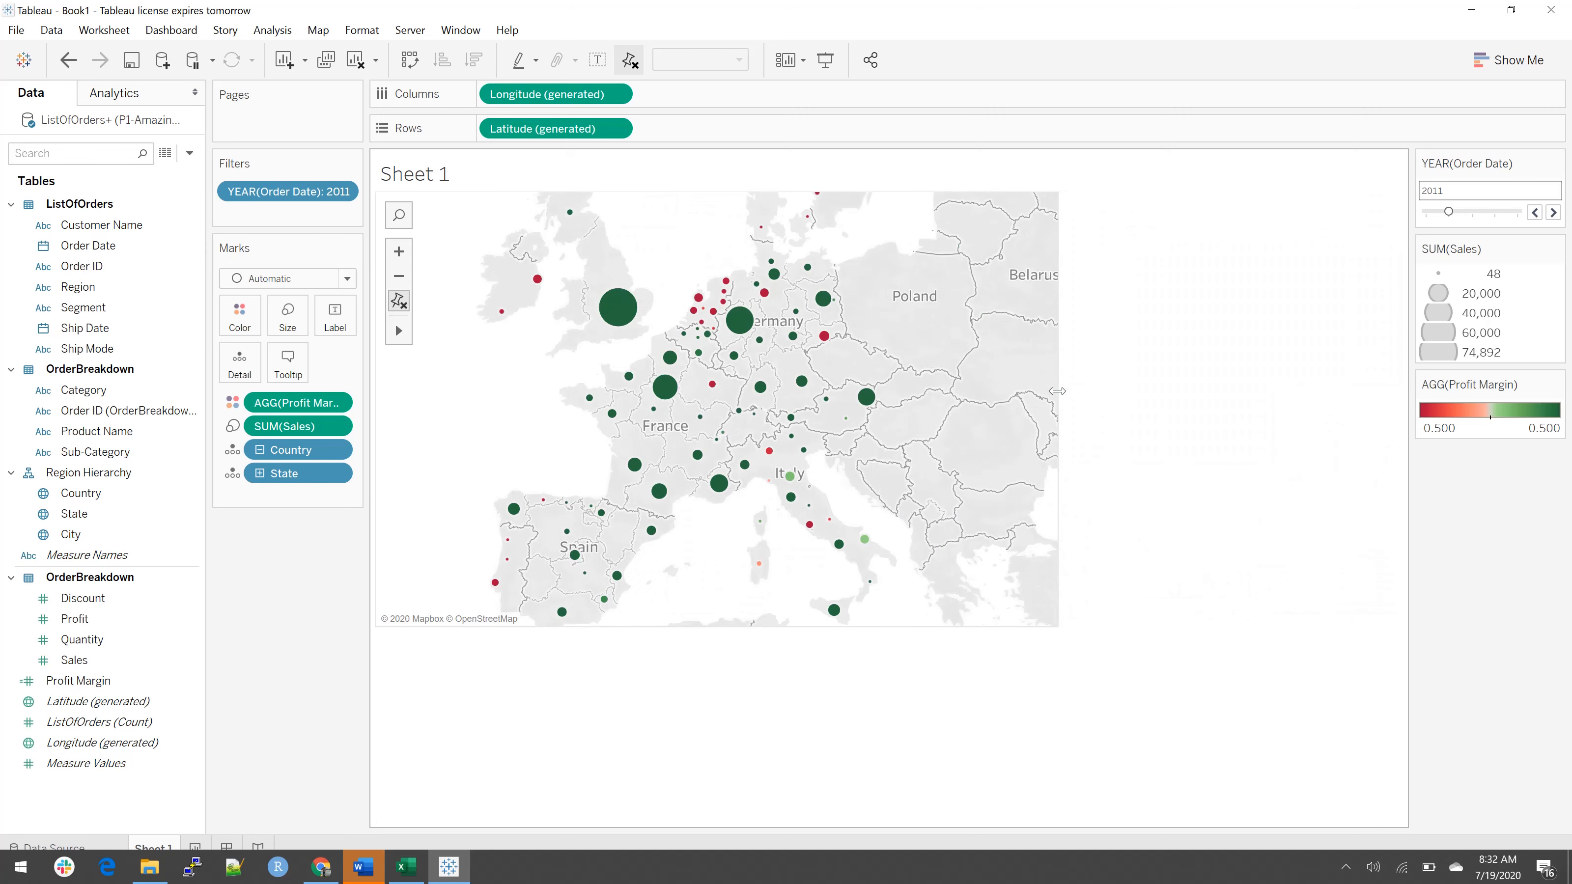
Step: Replace the worksheet title with "Map Of Europe" and apply it
double_click(436, 185)
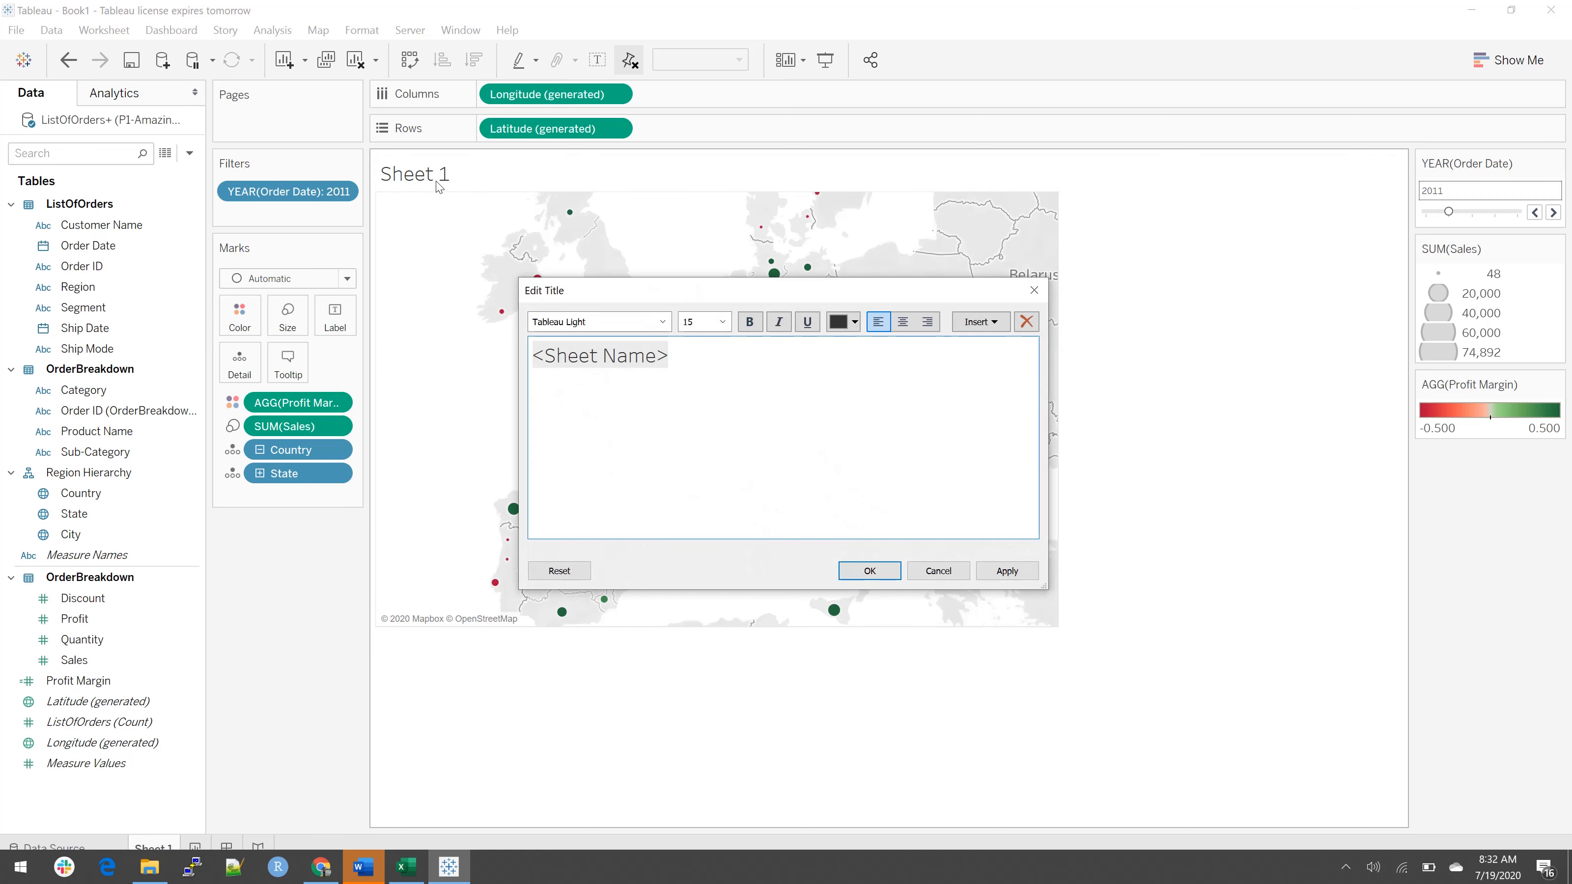
key("ctrl+a")
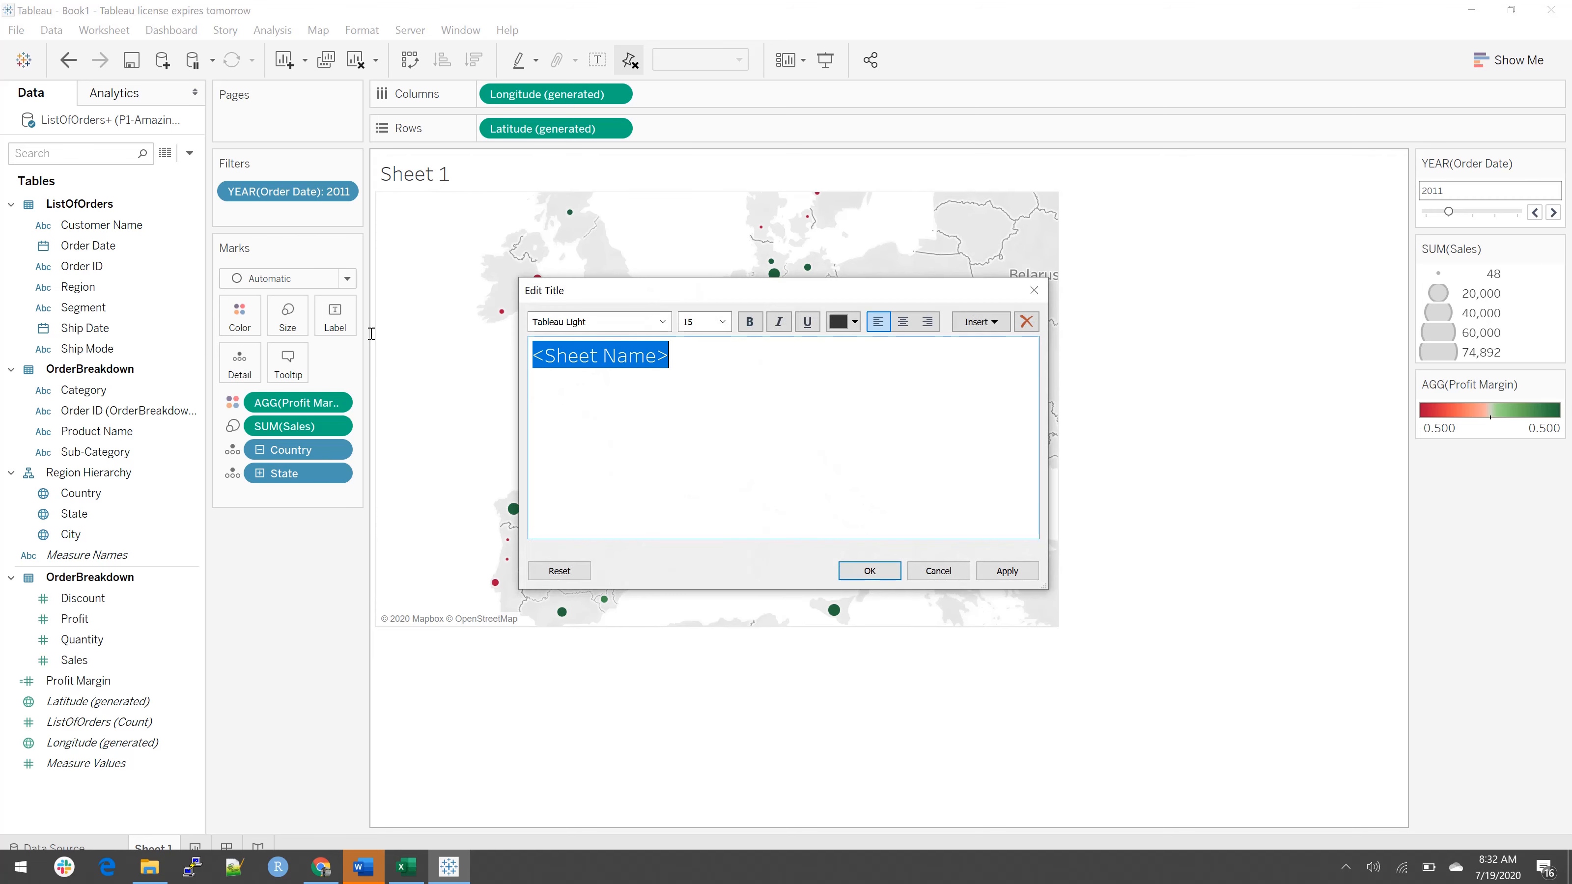
type("Map Of Europe")
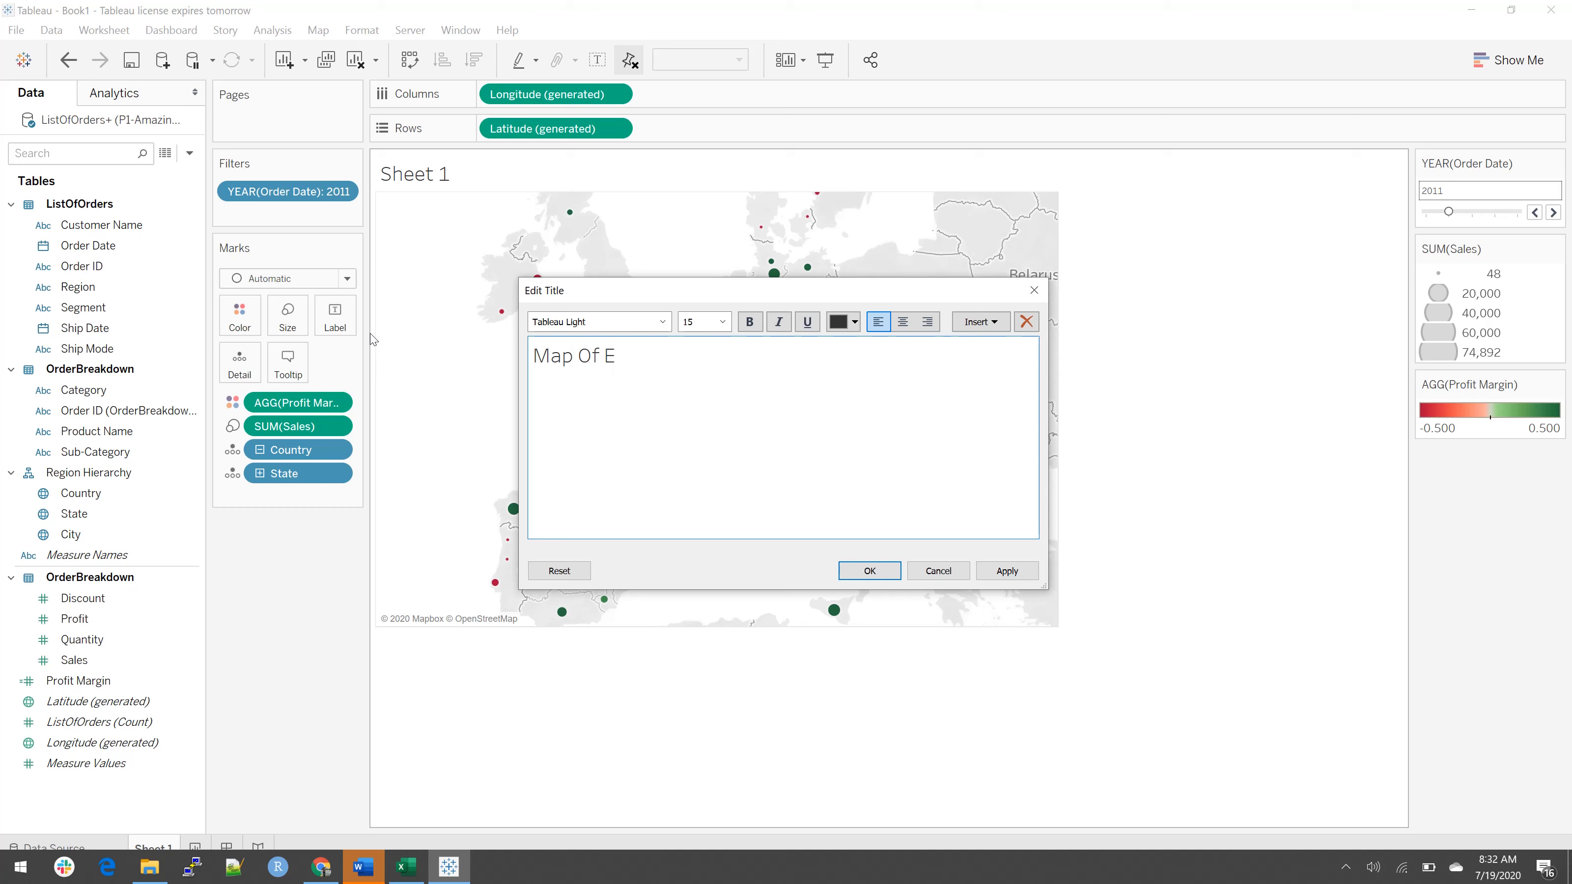
key("Return")
left_click(868, 572)
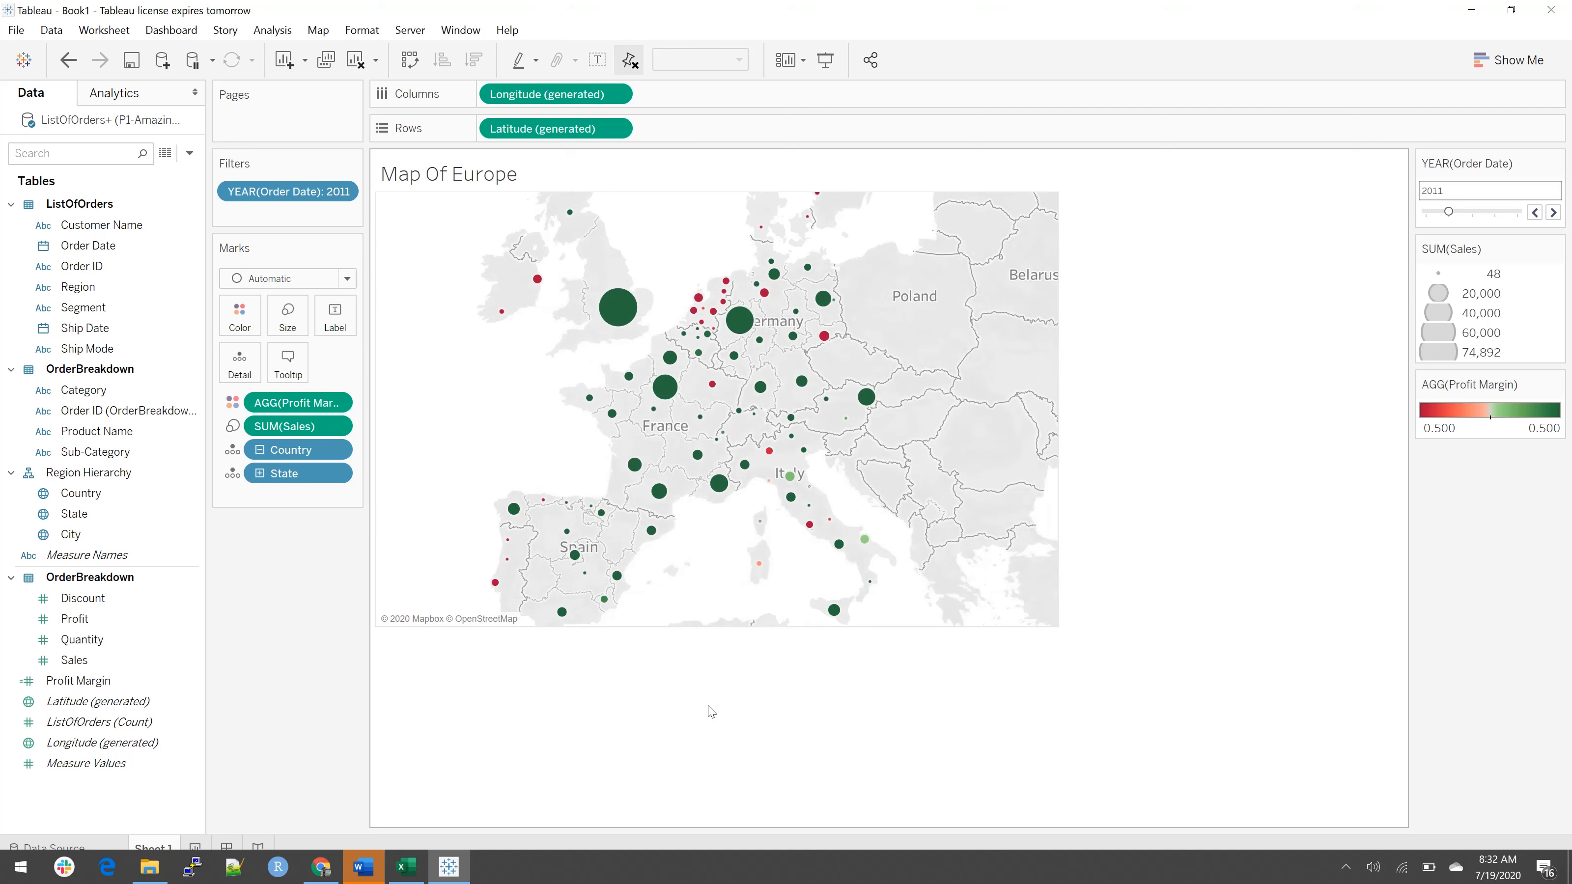
Step: Create a new worksheet and plot Sales on Columns against Profit on Rows
left_click(196, 848)
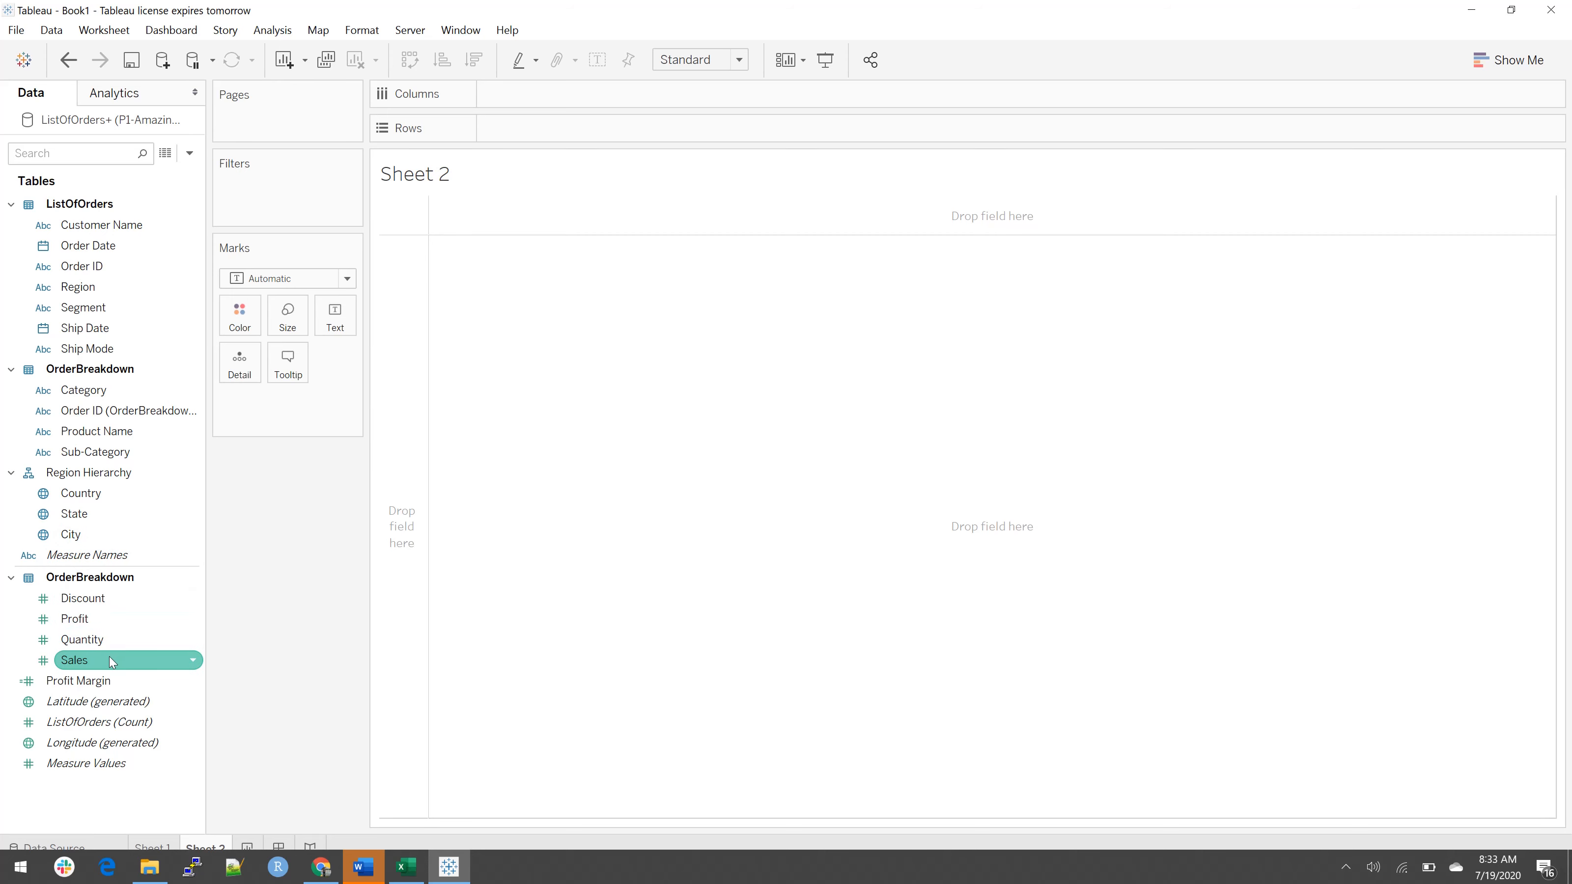
left_click_drag(111, 661, 536, 99)
left_click_drag(91, 625, 550, 171)
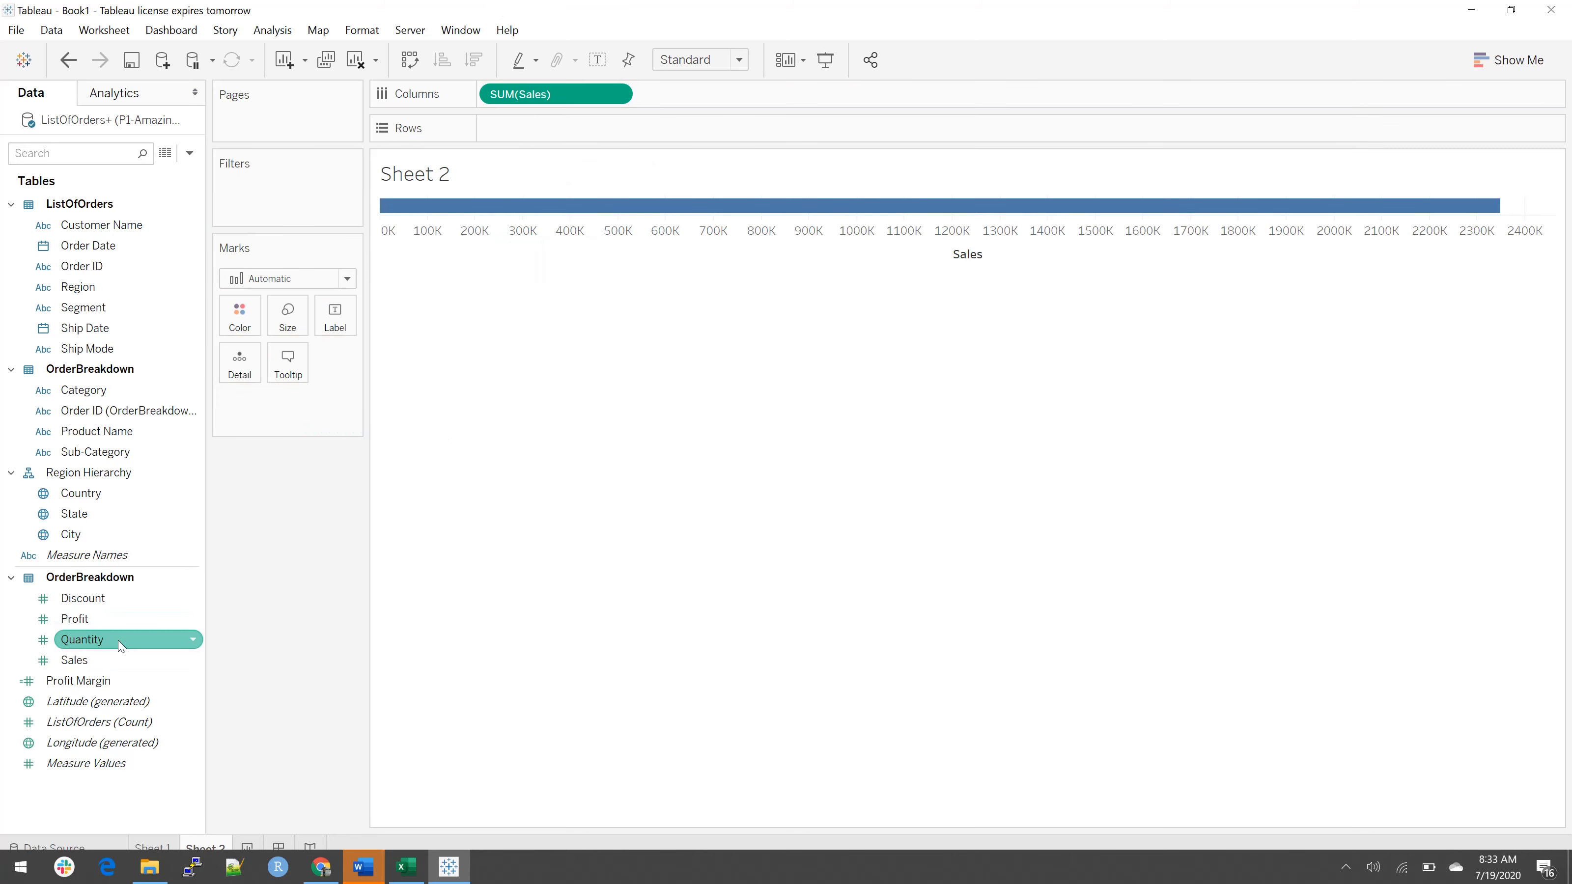
left_click_drag(93, 619, 534, 140)
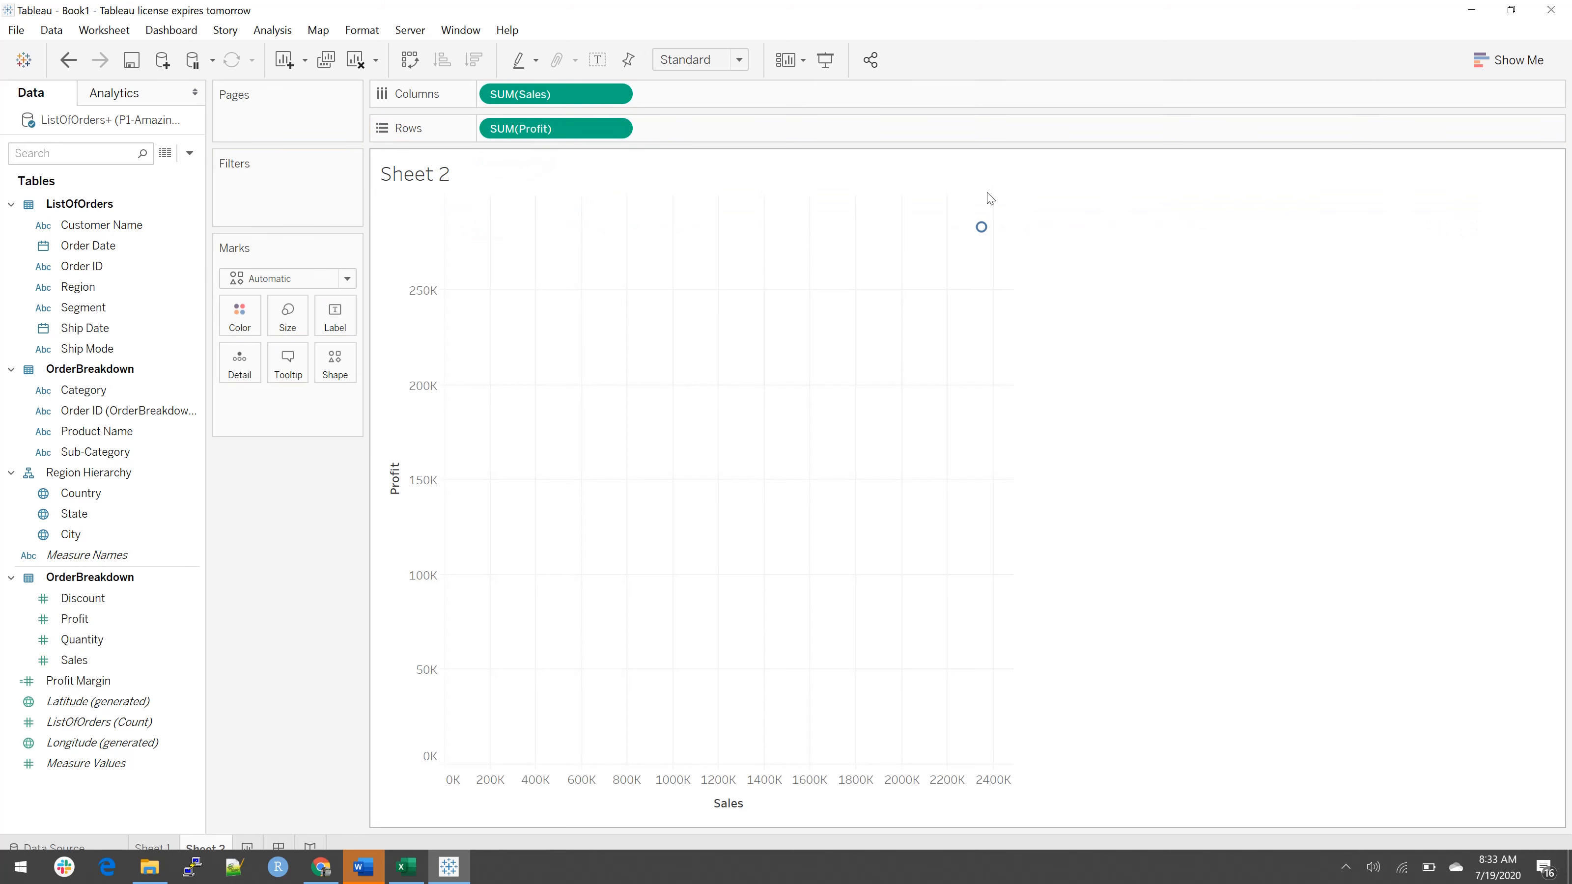
Step: Turn off Aggregate Measures to inspect the individual Sales and Profit records, and turn aggregation back on
mouse_move(982, 233)
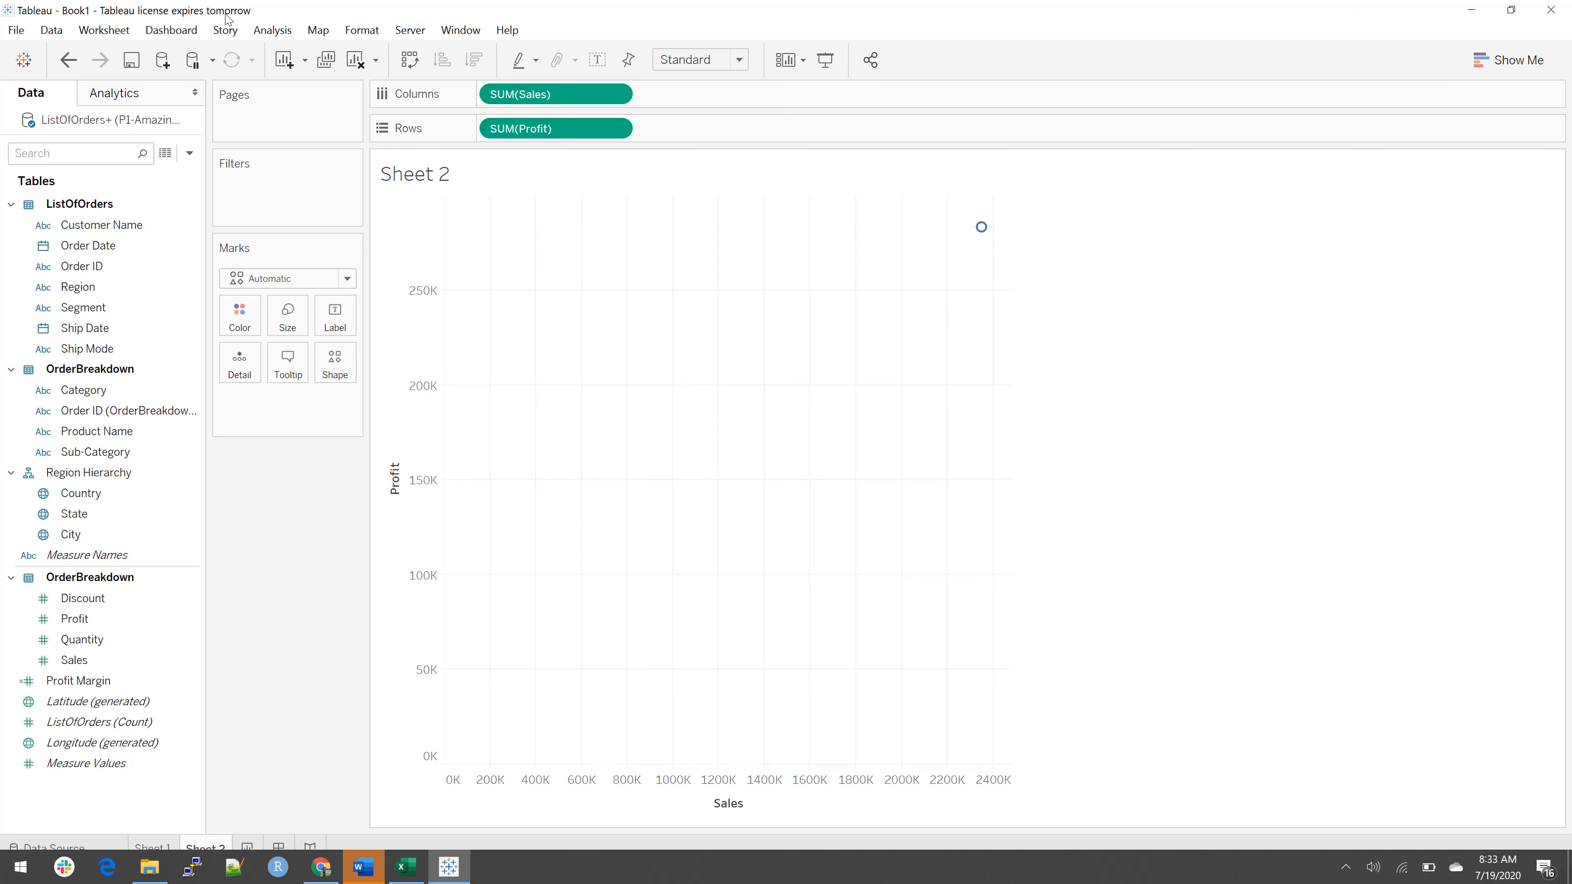
left_click(262, 28)
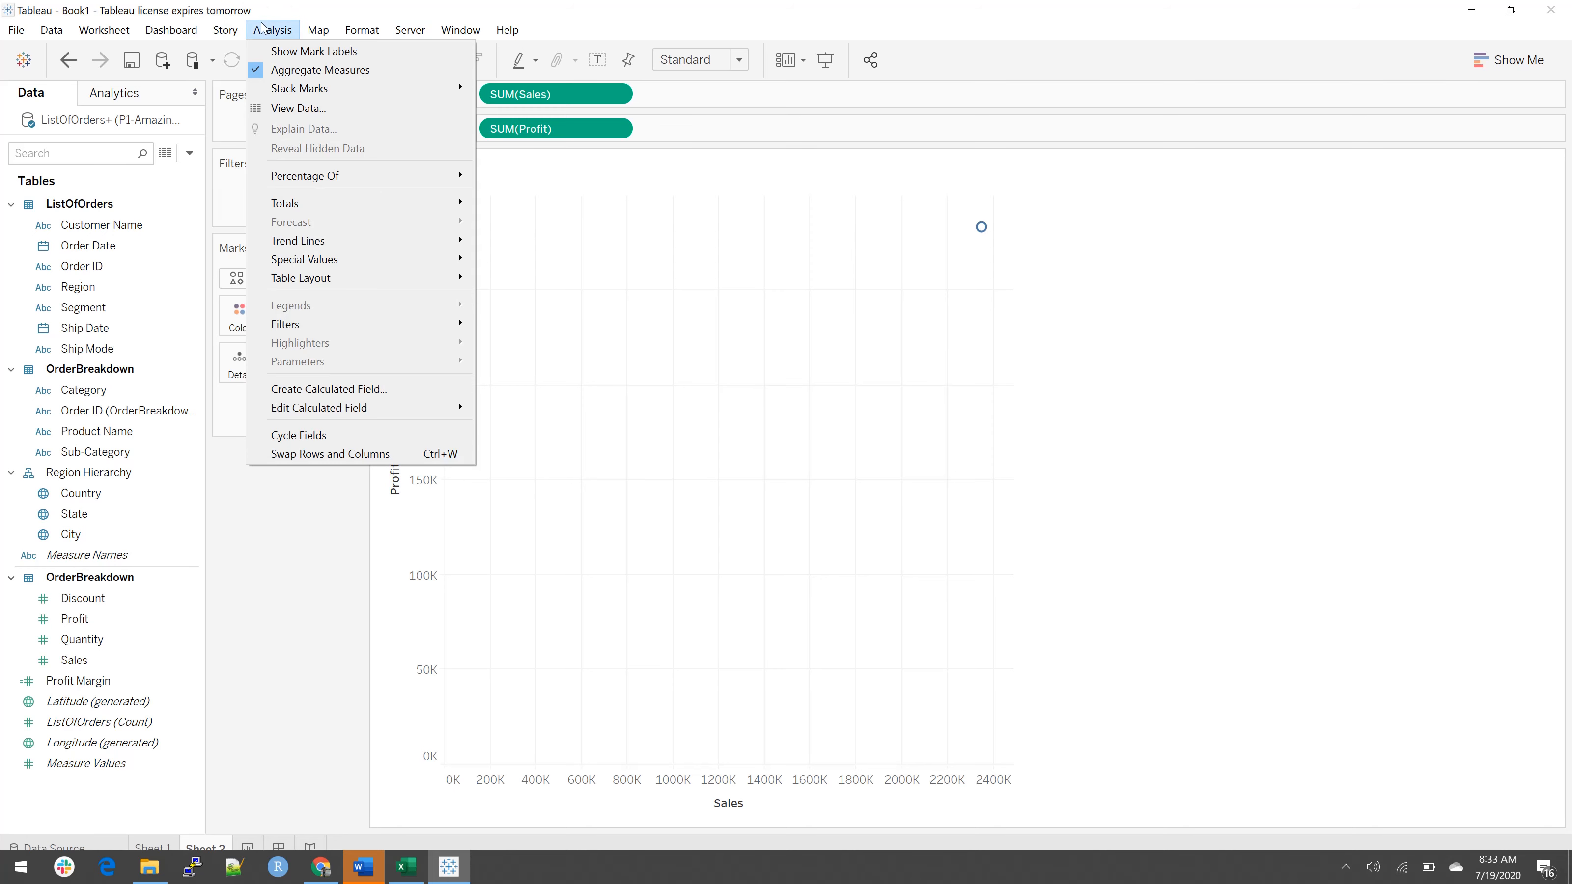
left_click(340, 70)
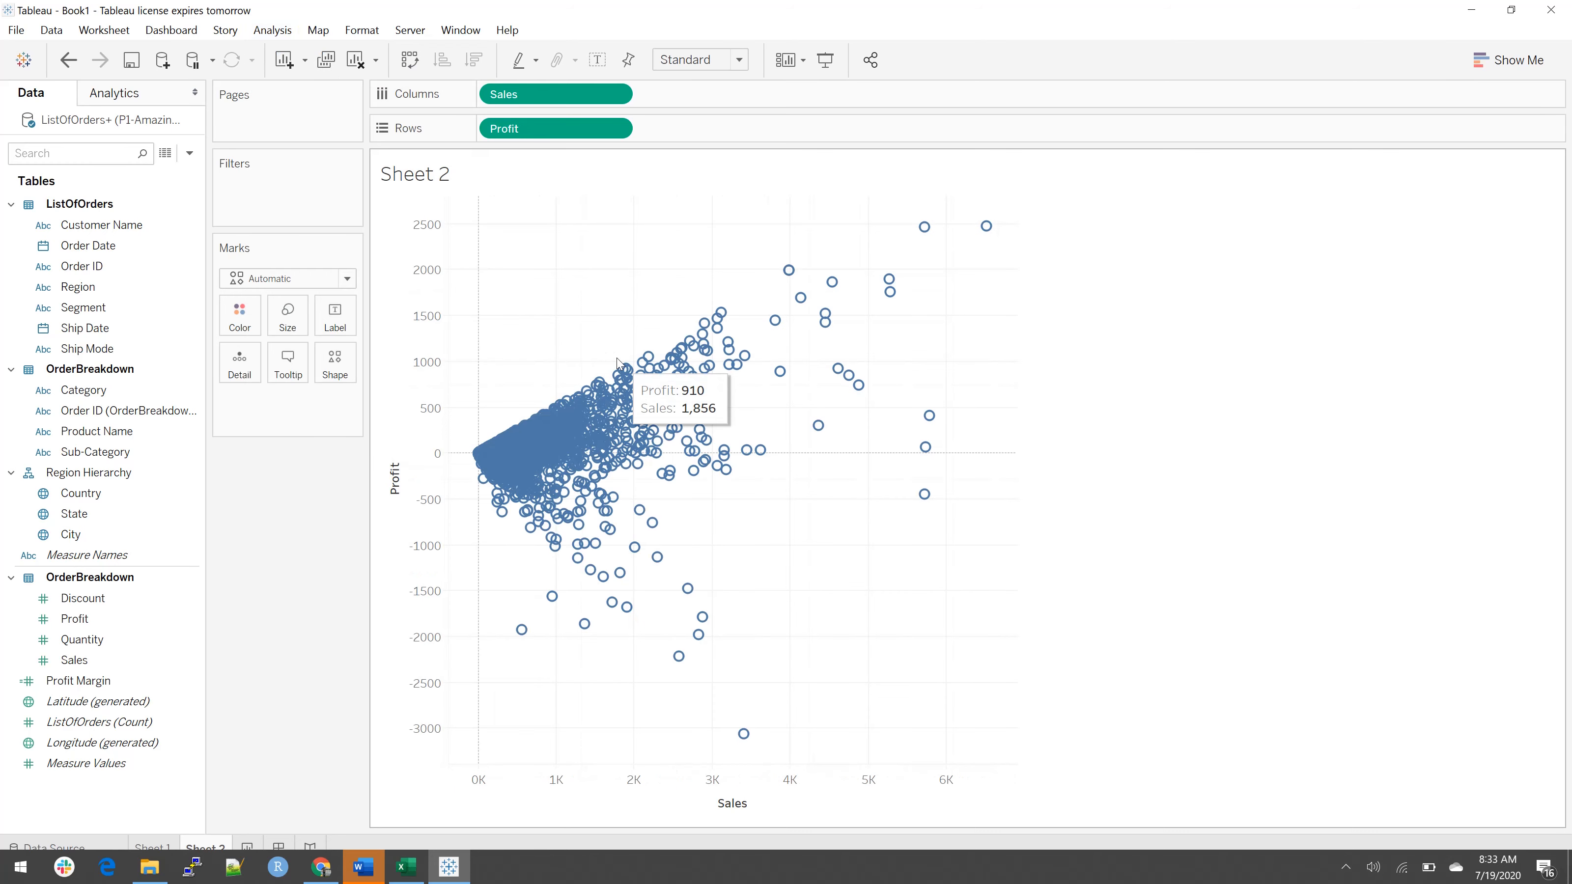
mouse_move(626, 453)
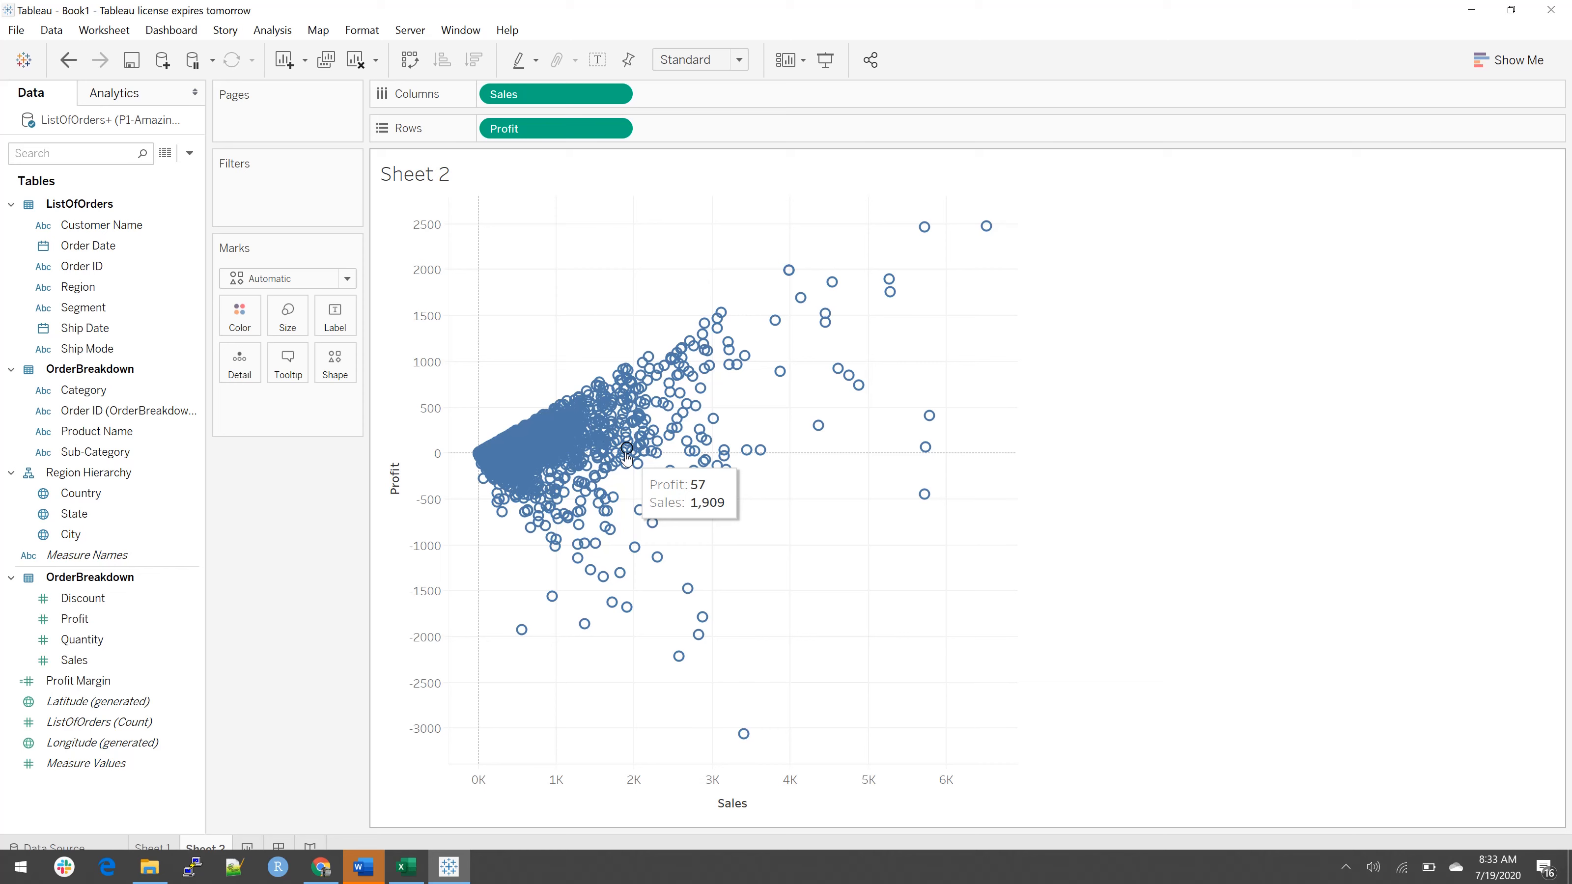
left_click(271, 31)
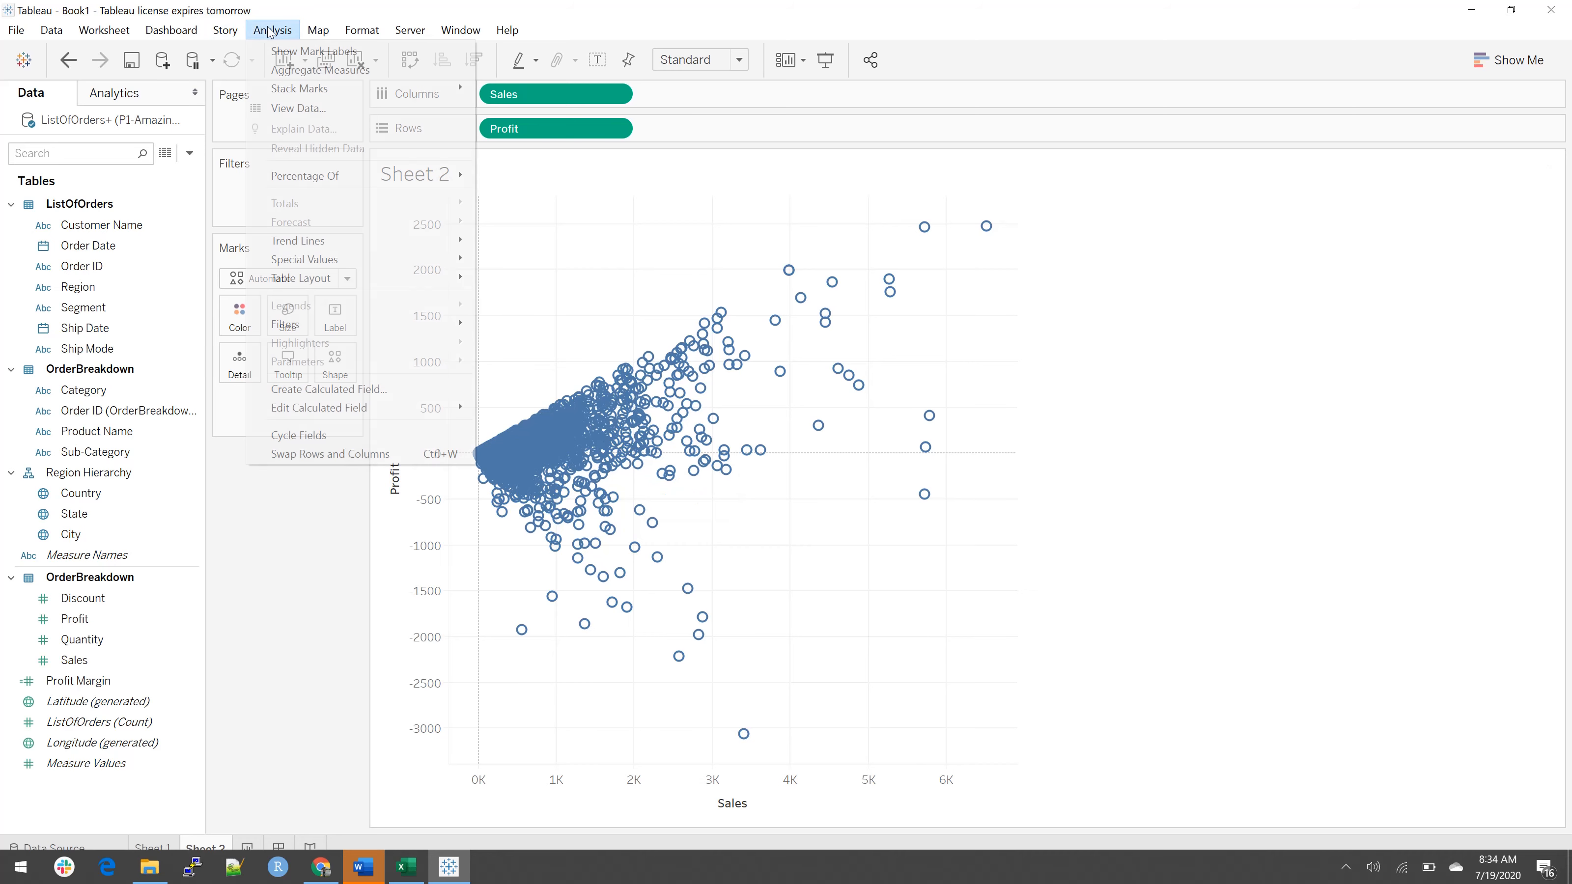
left_click(297, 71)
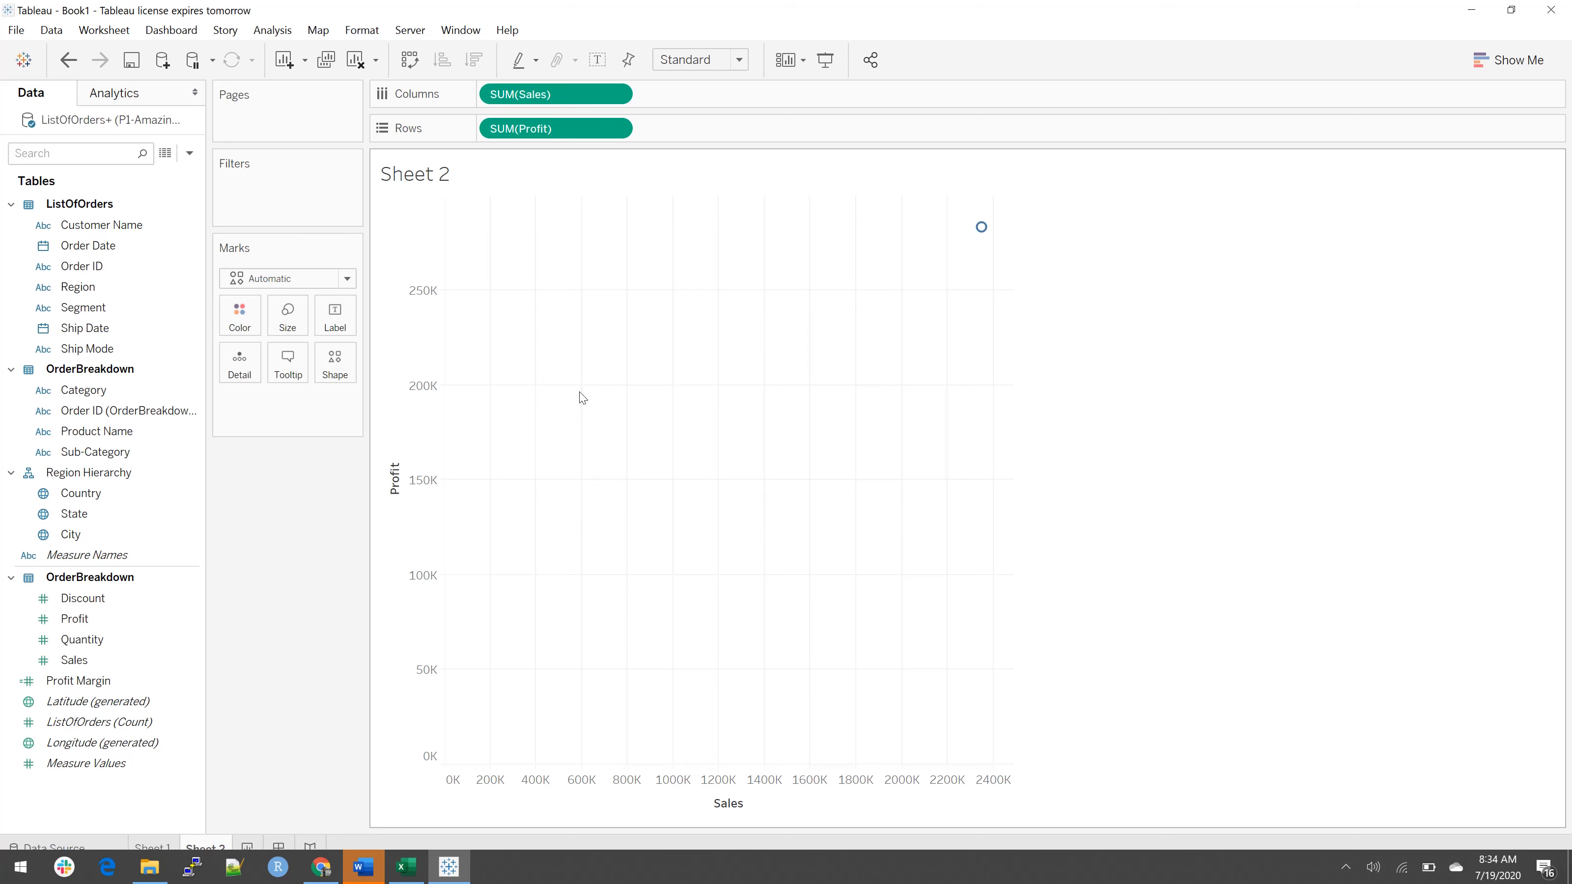
Step: Break the scatter plot down by Customer Name and color its marks by Profit Margin
left_click_drag(116, 227, 678, 373)
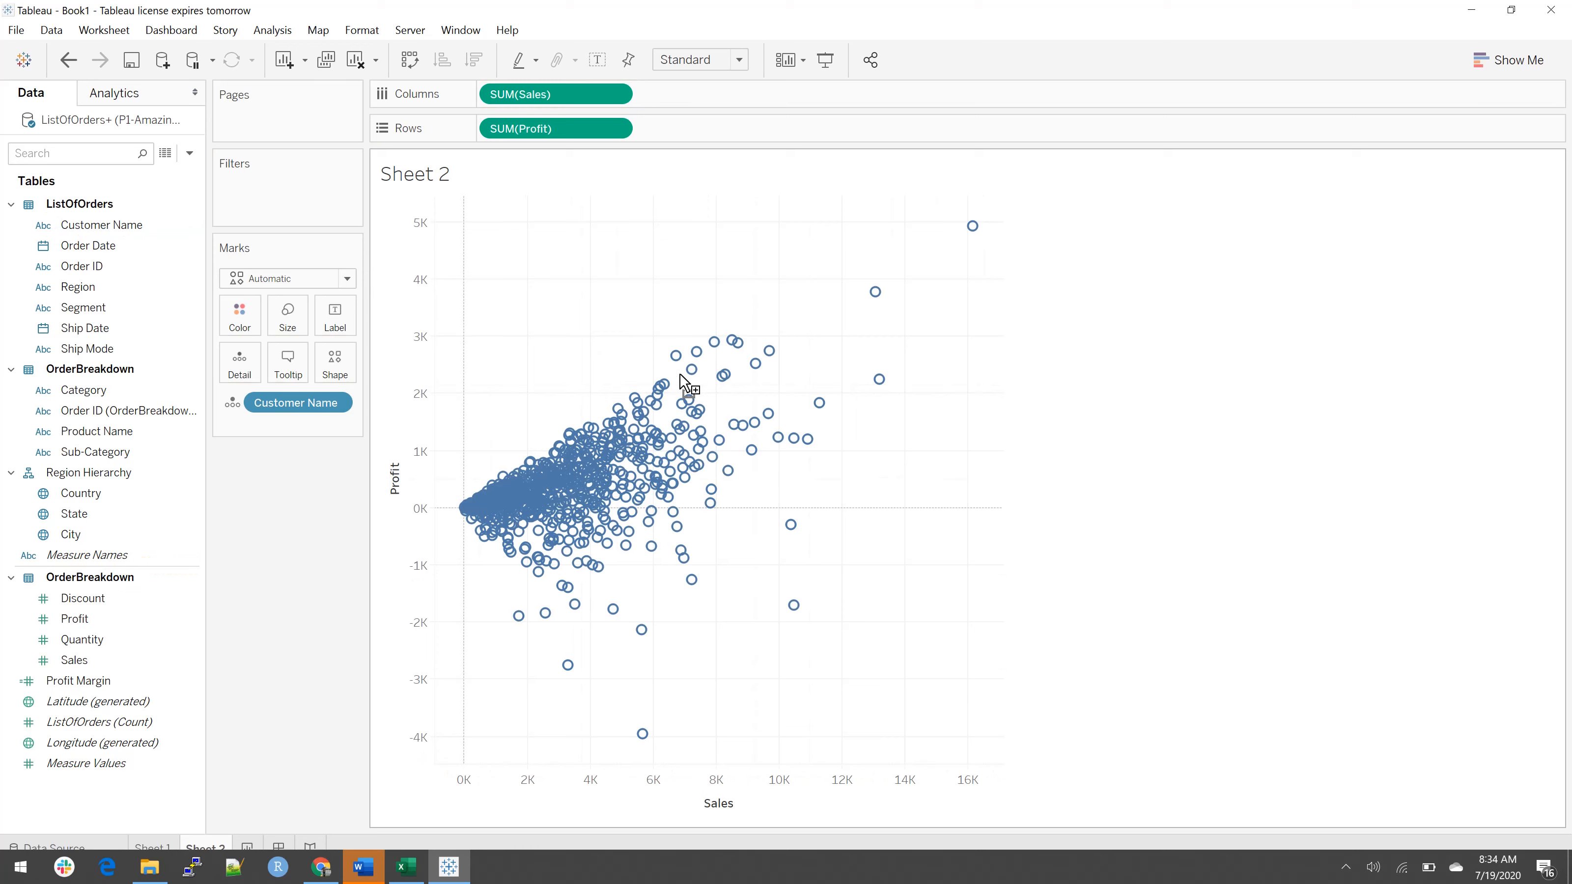
mouse_move(675, 358)
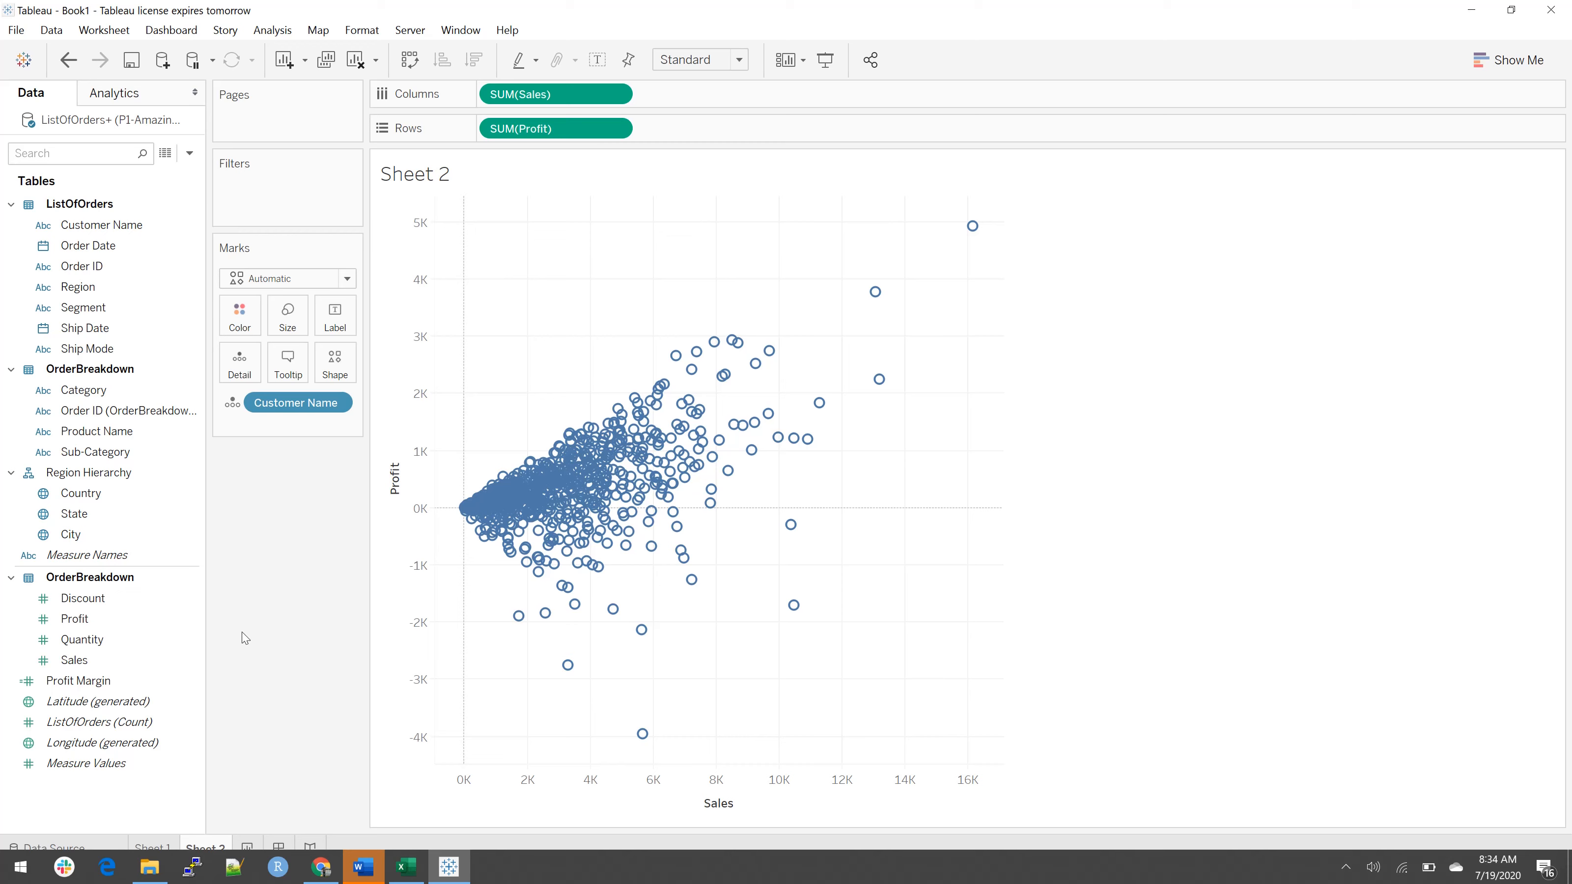
left_click_drag(123, 681, 255, 316)
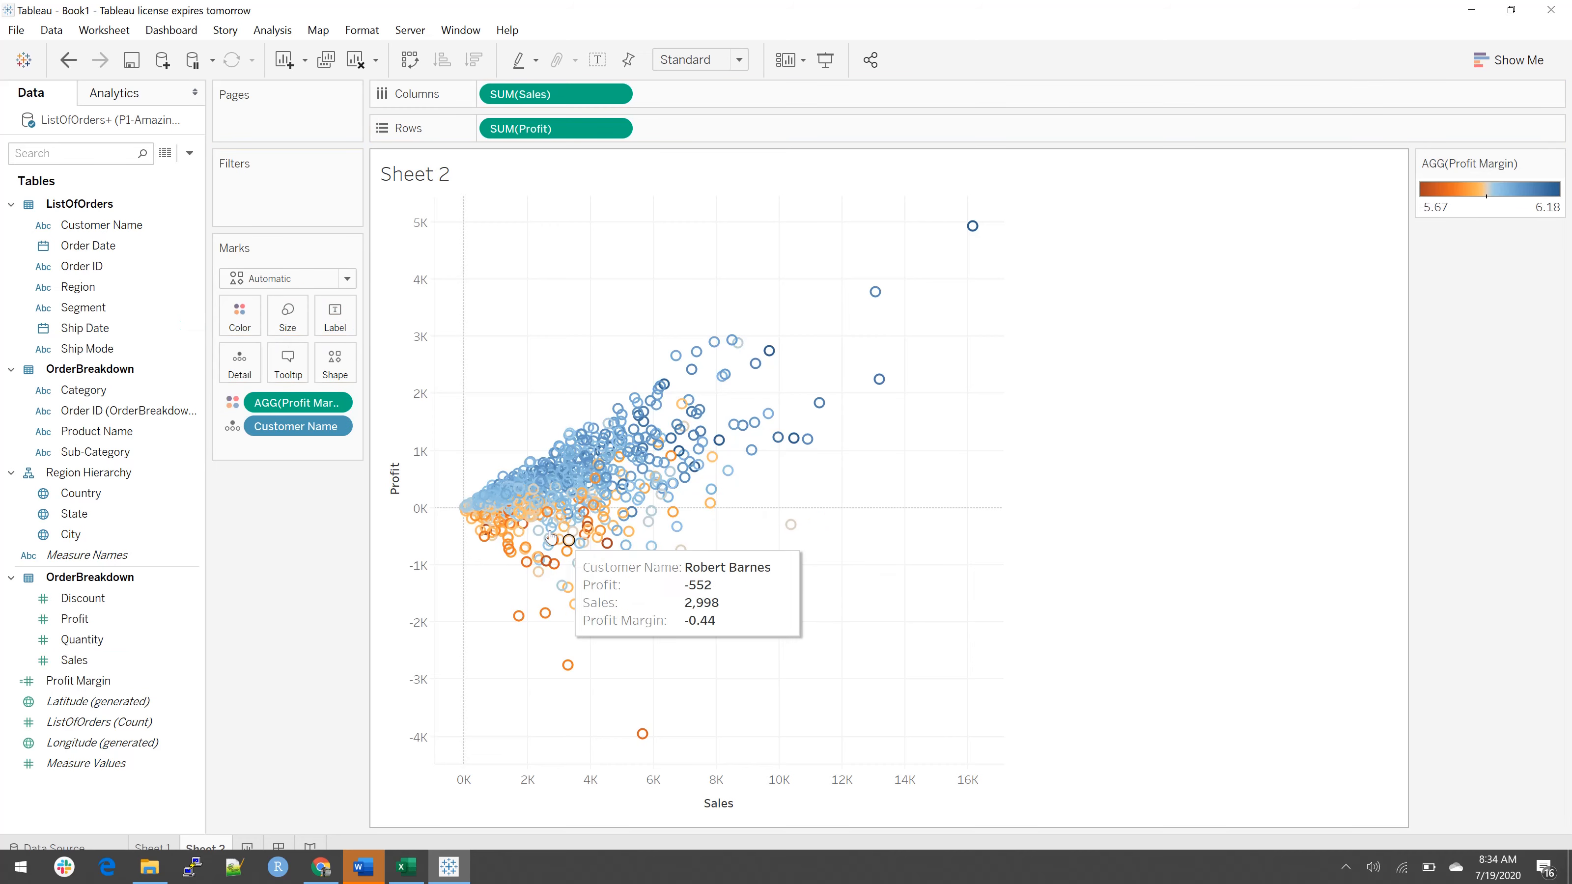
Step: Change the shape of the scatter plot's marks to filled circles
mouse_move(459, 520)
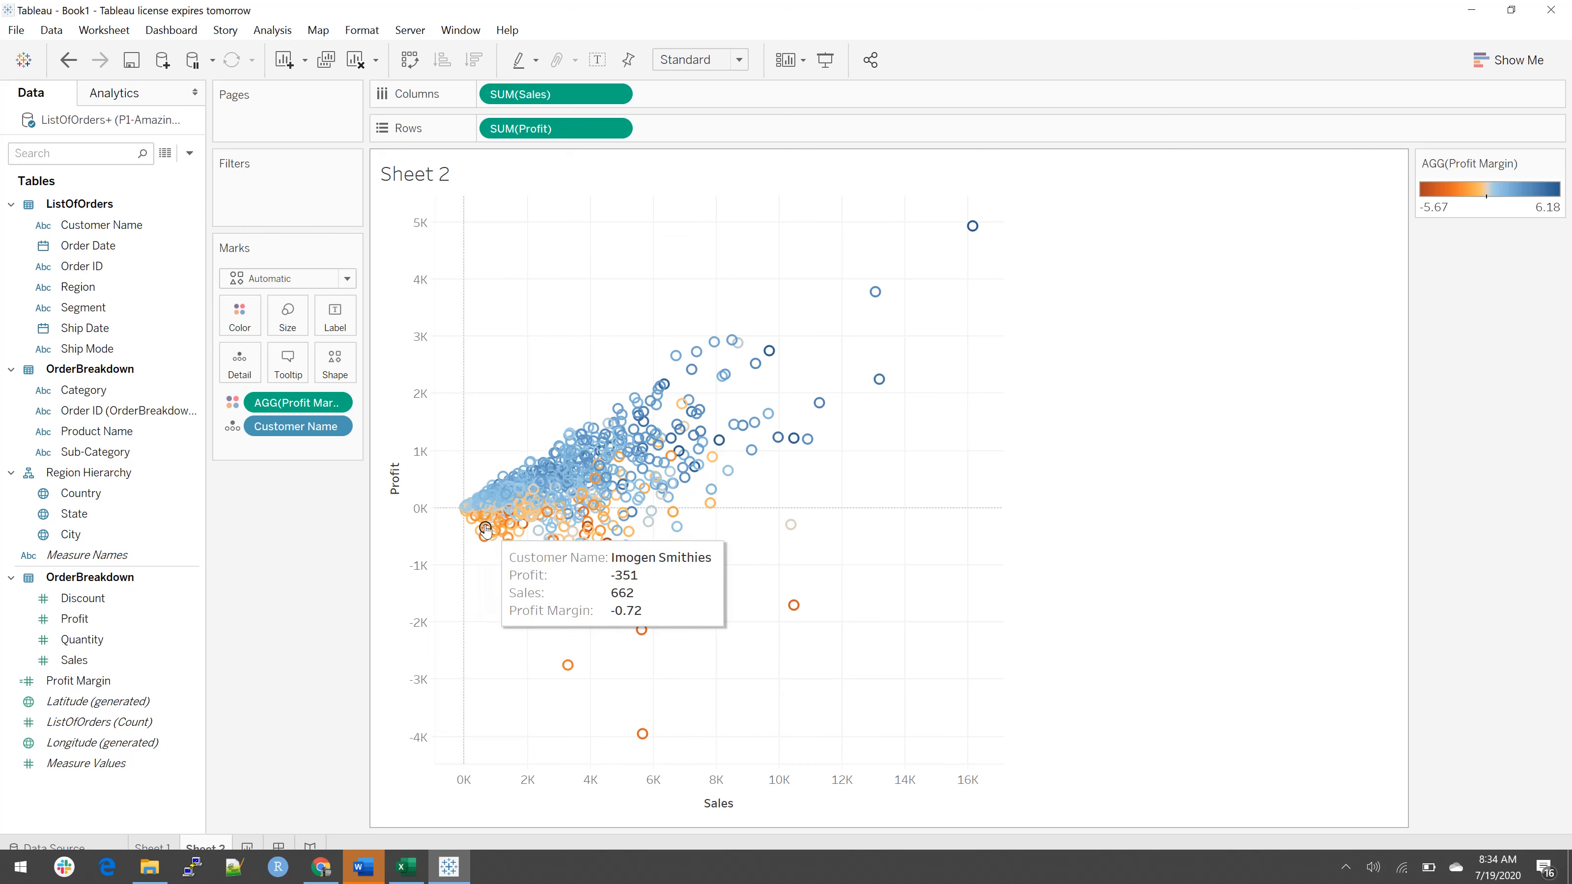
mouse_move(539, 477)
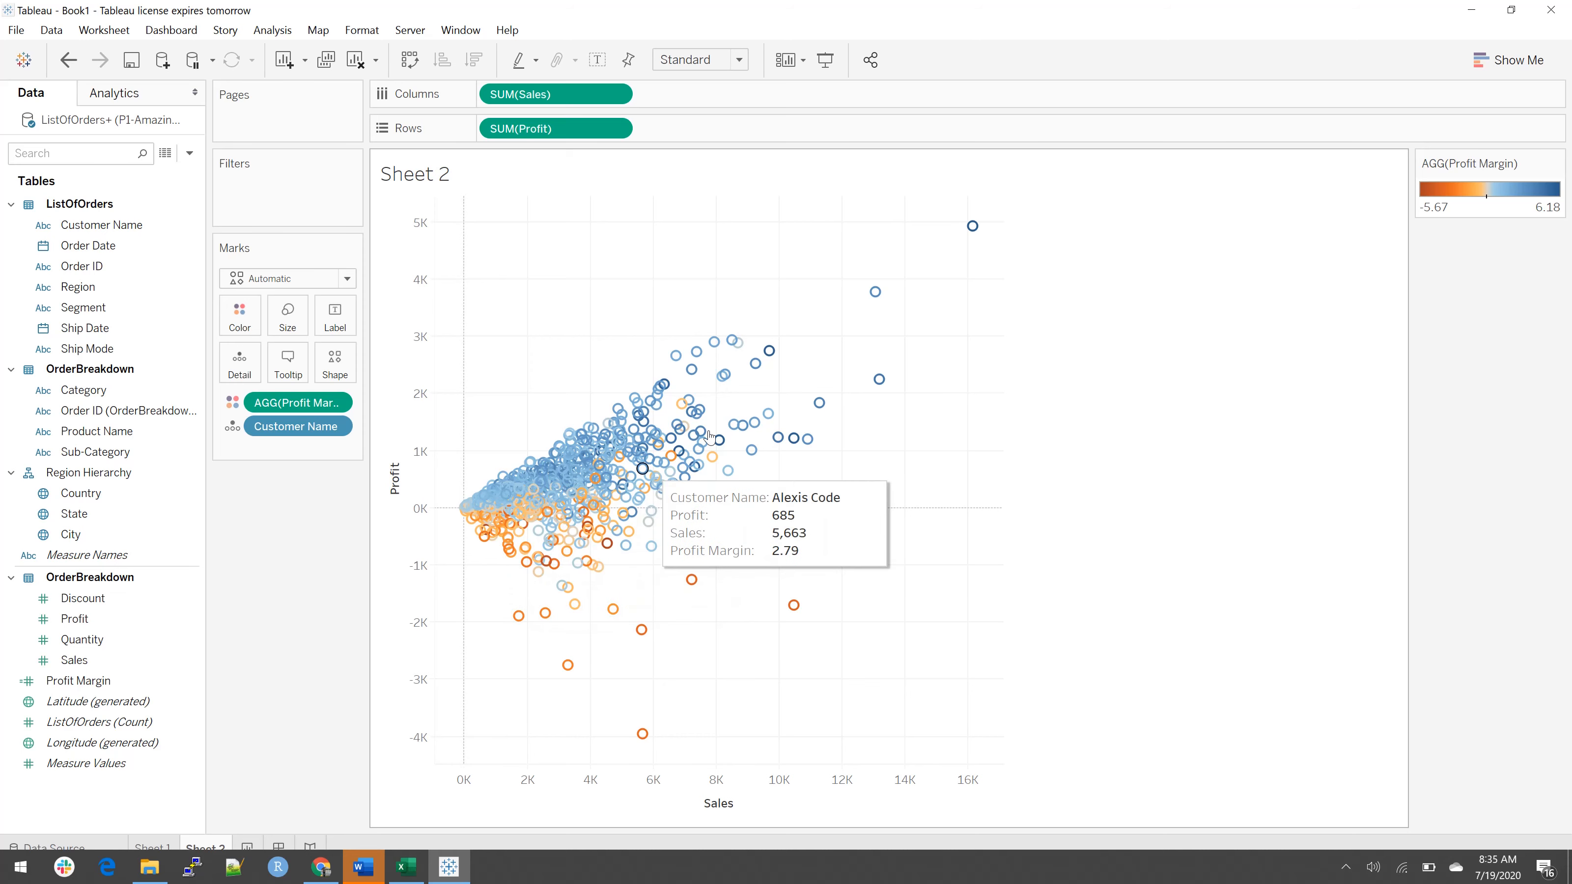
mouse_move(679, 459)
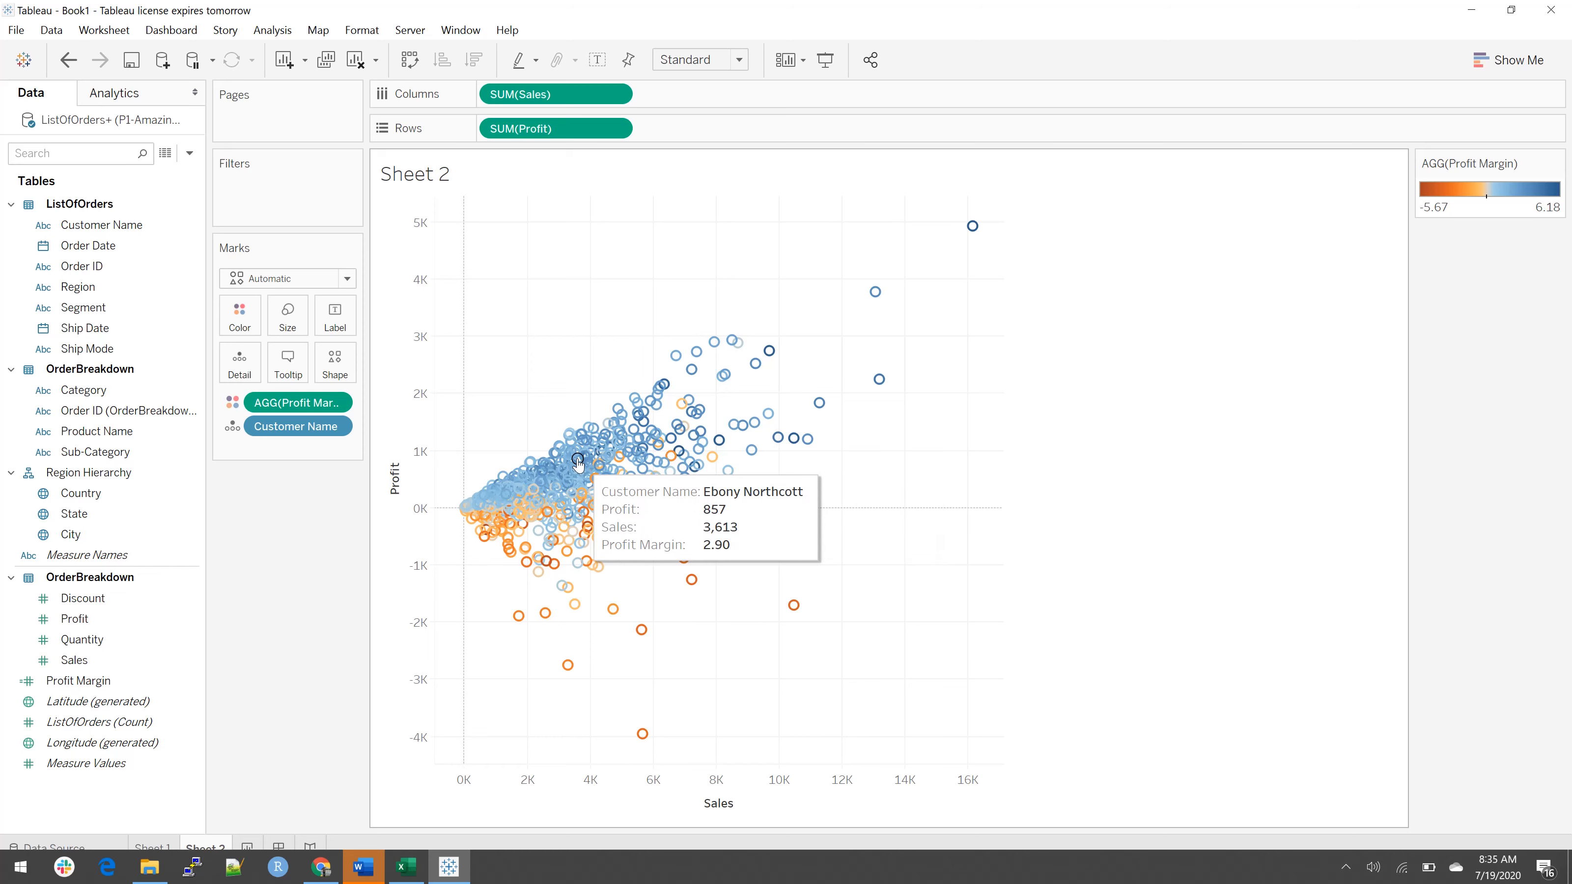
mouse_move(874, 295)
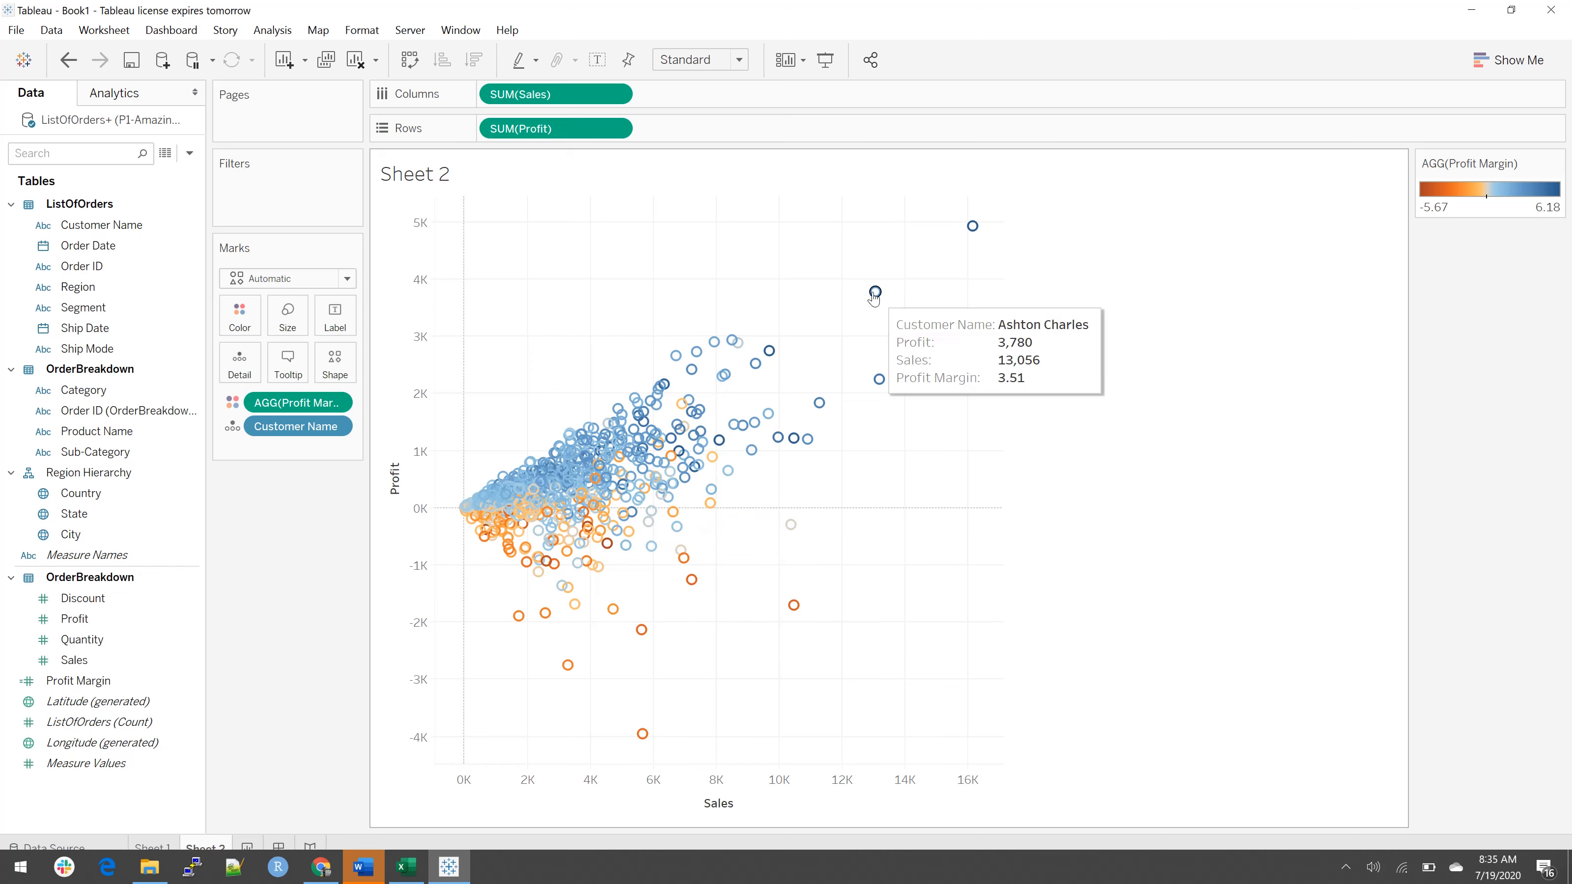
left_click(335, 364)
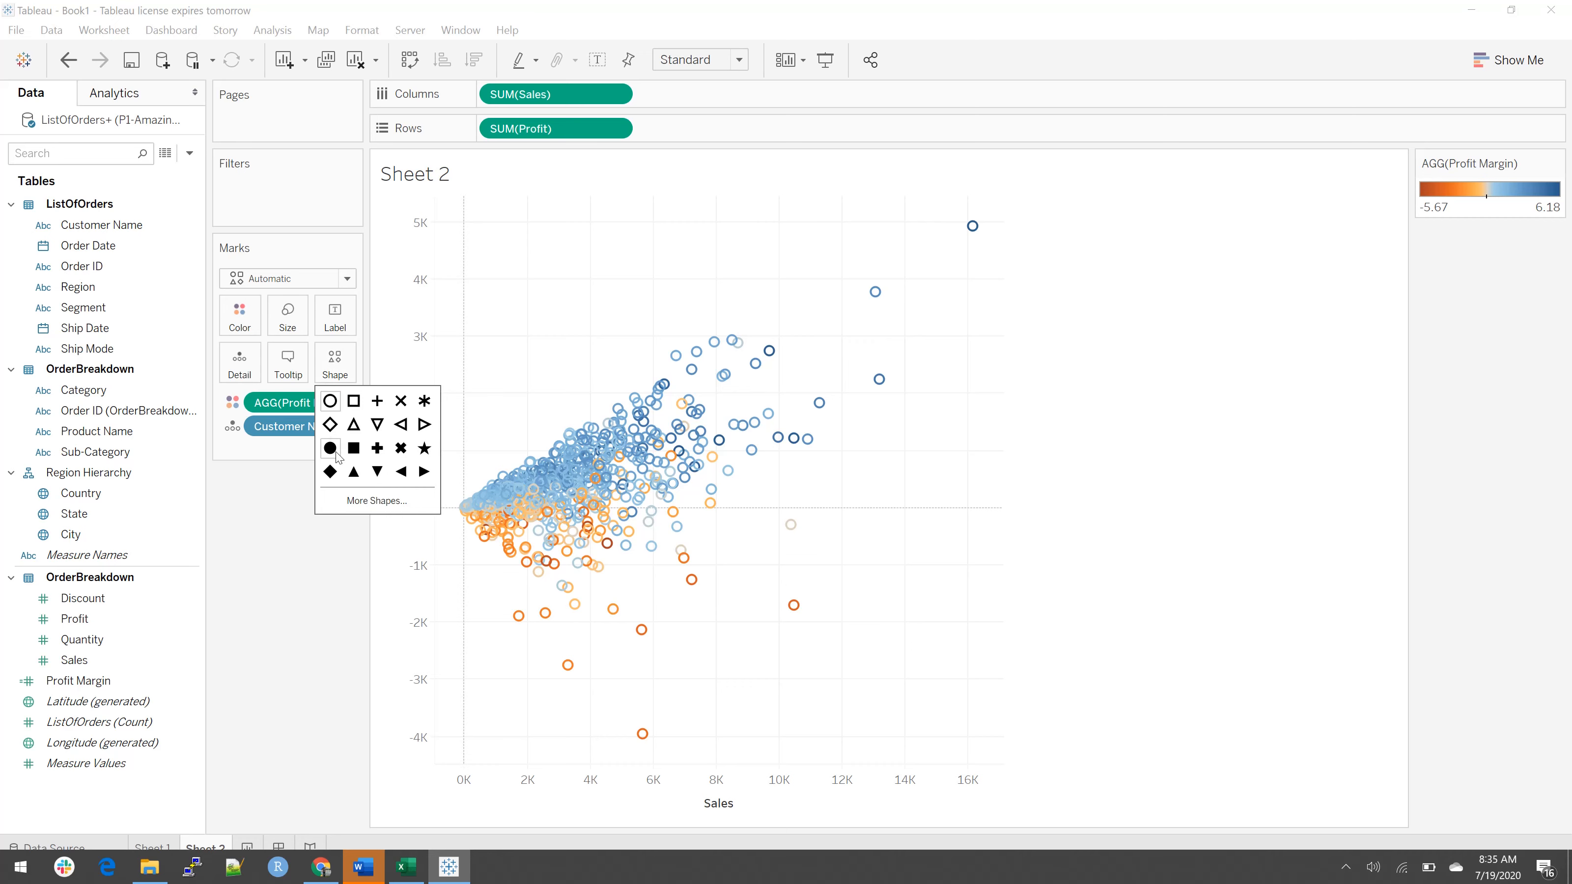
left_click(333, 451)
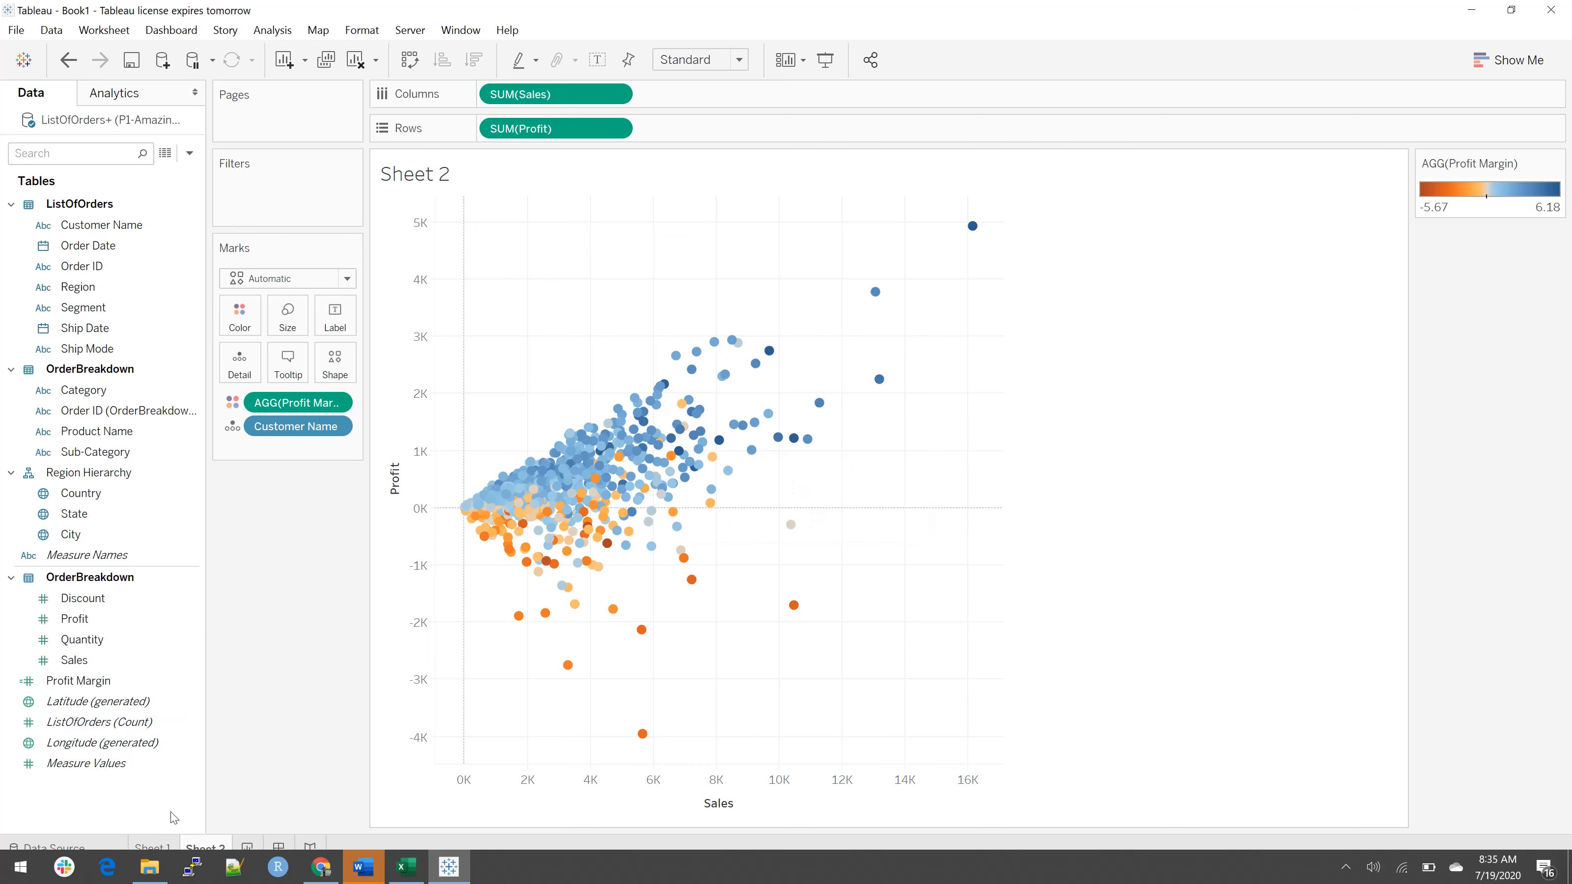
Step: Apply the map sheet's order year filter to all worksheets using this data source
left_click(160, 846)
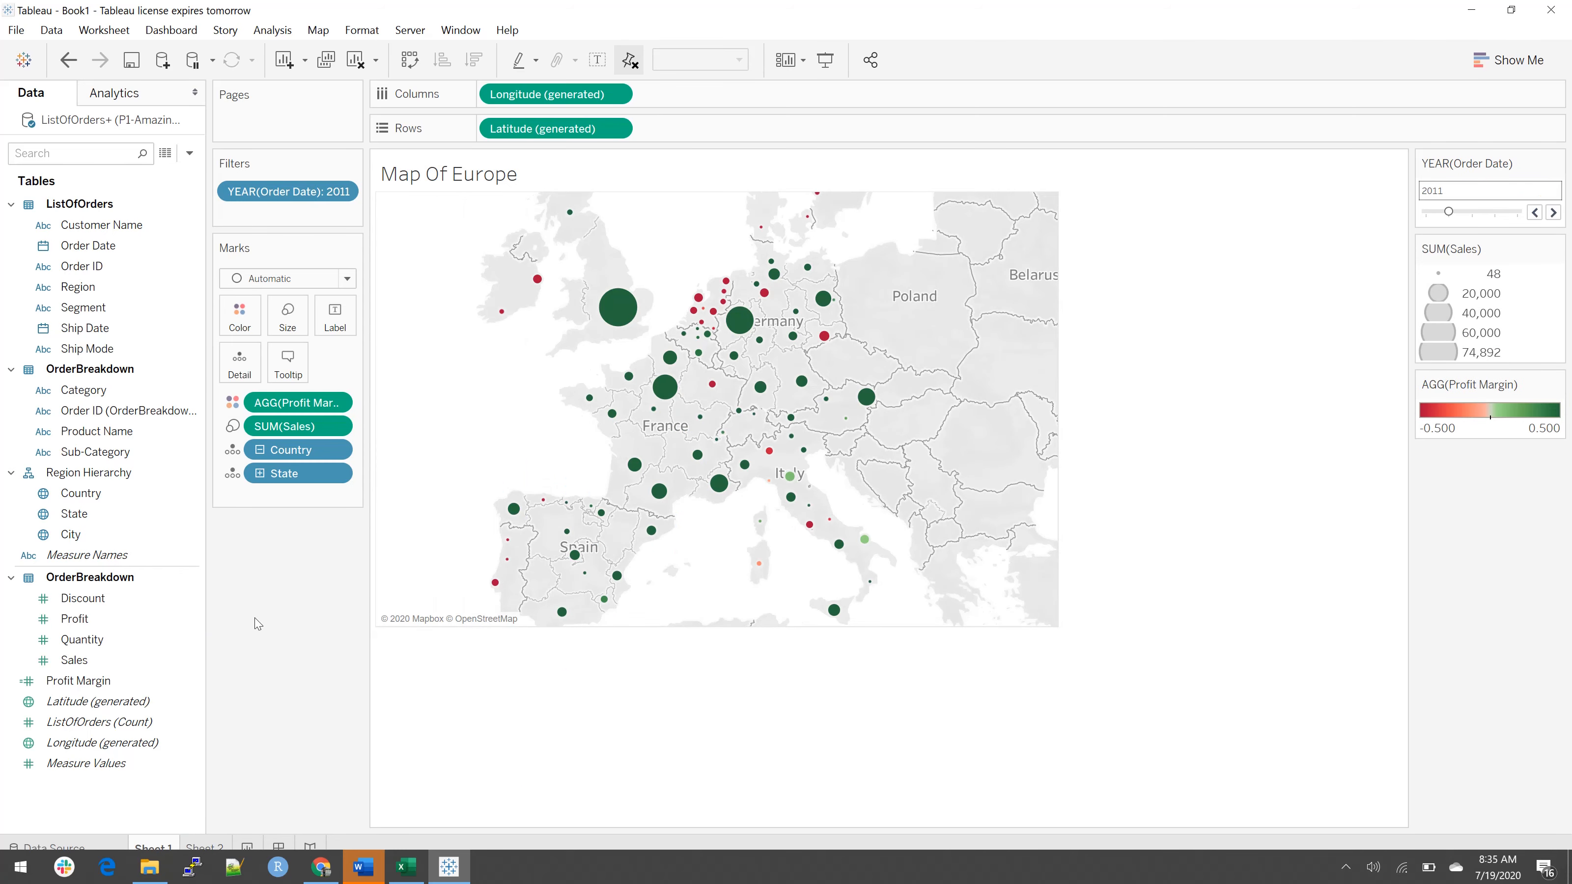
left_click(341, 192)
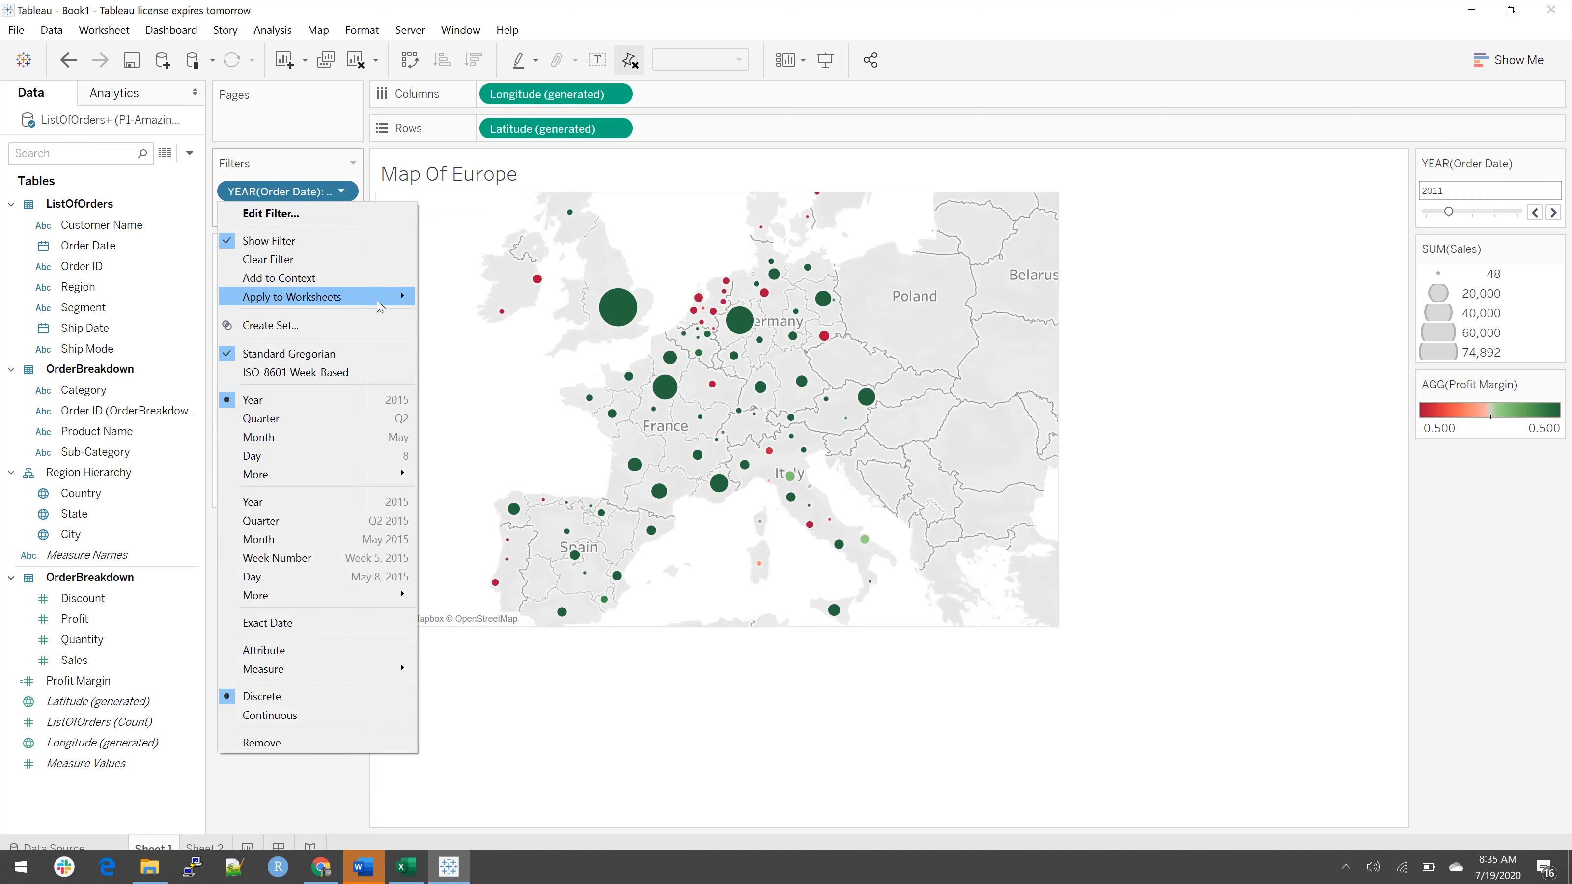
mouse_move(386, 303)
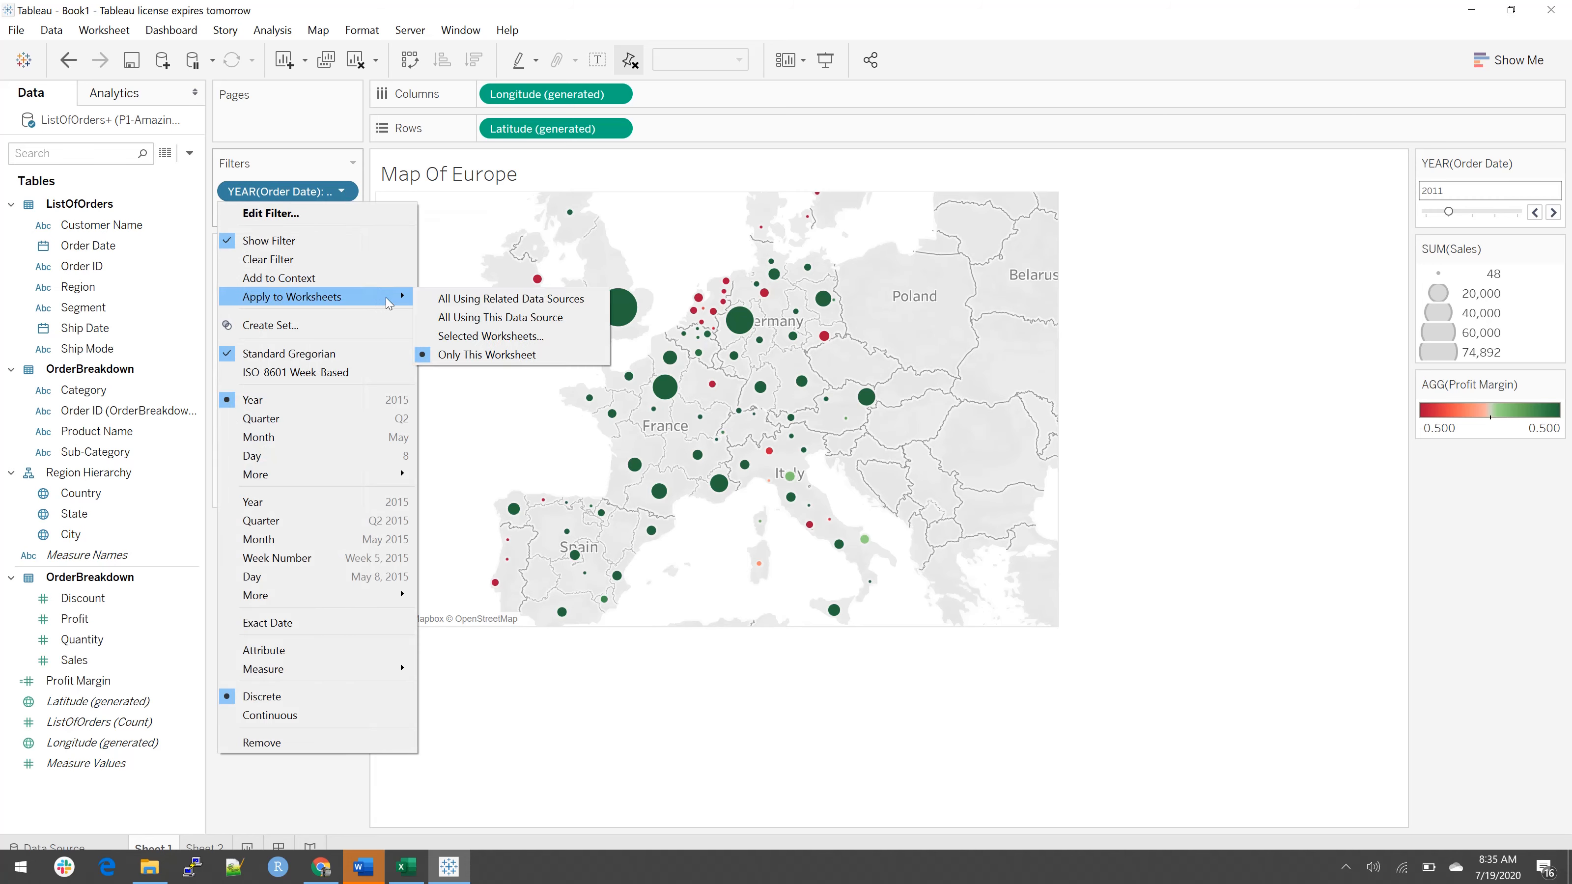
left_click(457, 321)
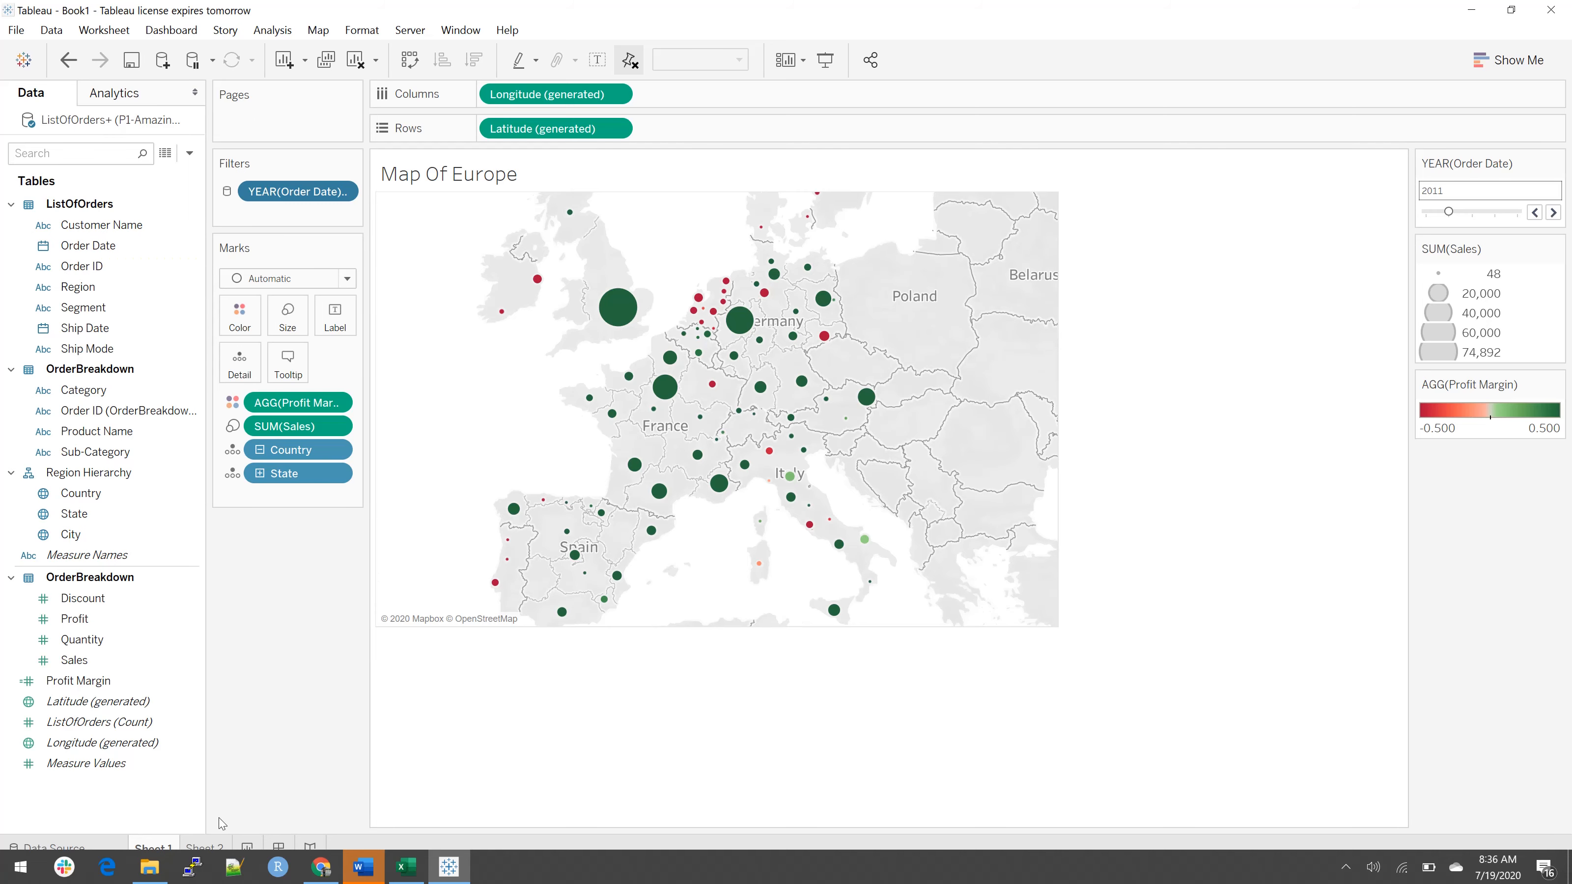
Step: Show the order year filter on the scatter plot sheet and include 2012, 2013 and 2014 as well
left_click(206, 847)
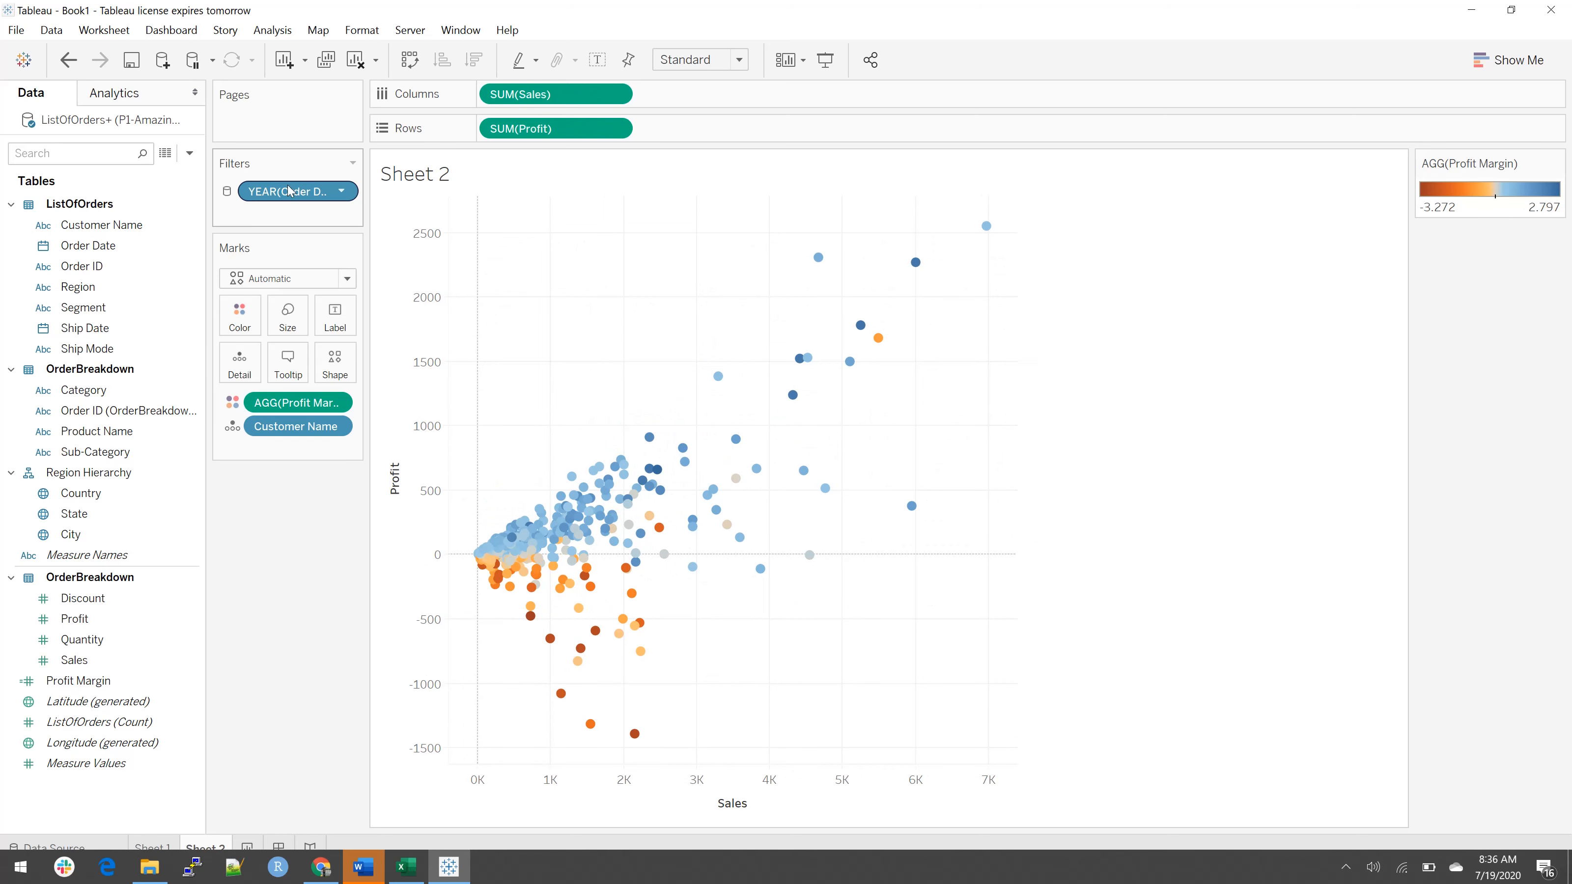
left_click(341, 192)
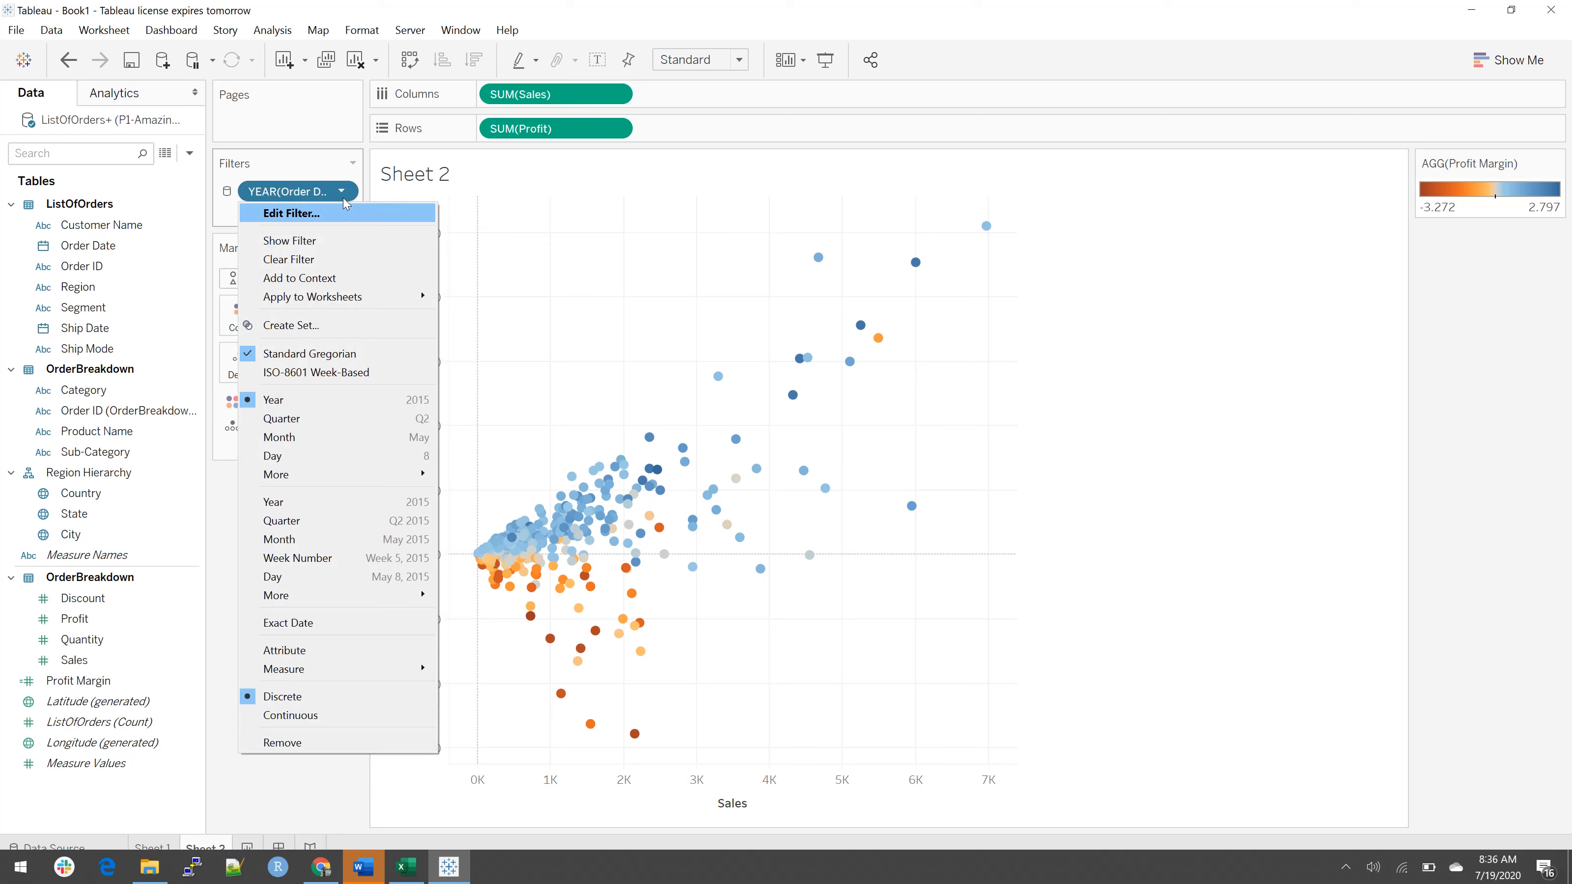
left_click(343, 241)
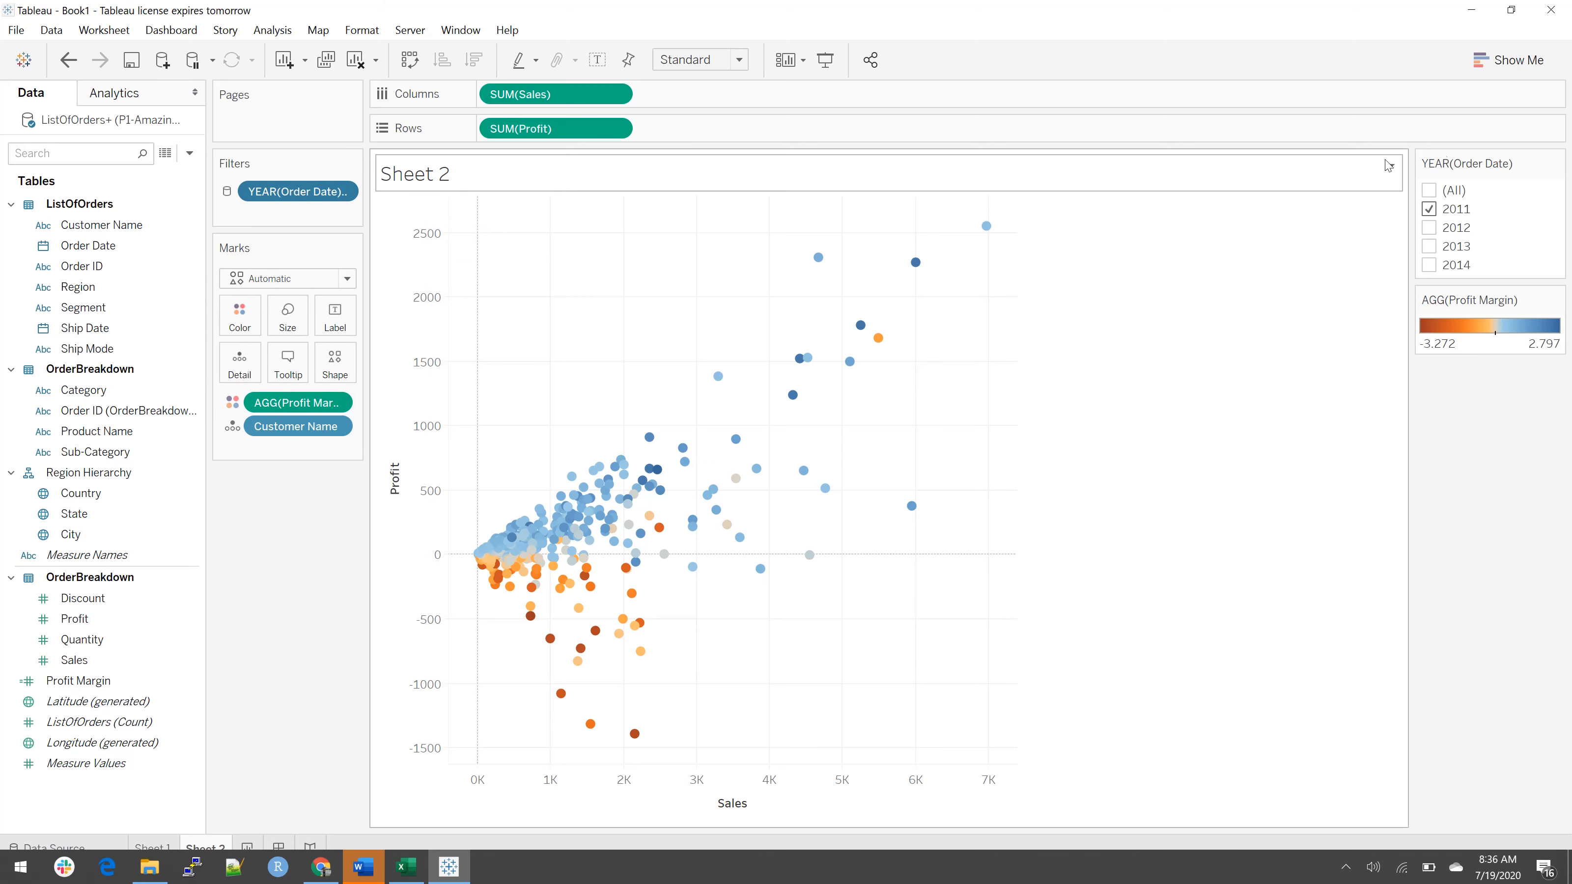
left_click(1430, 228)
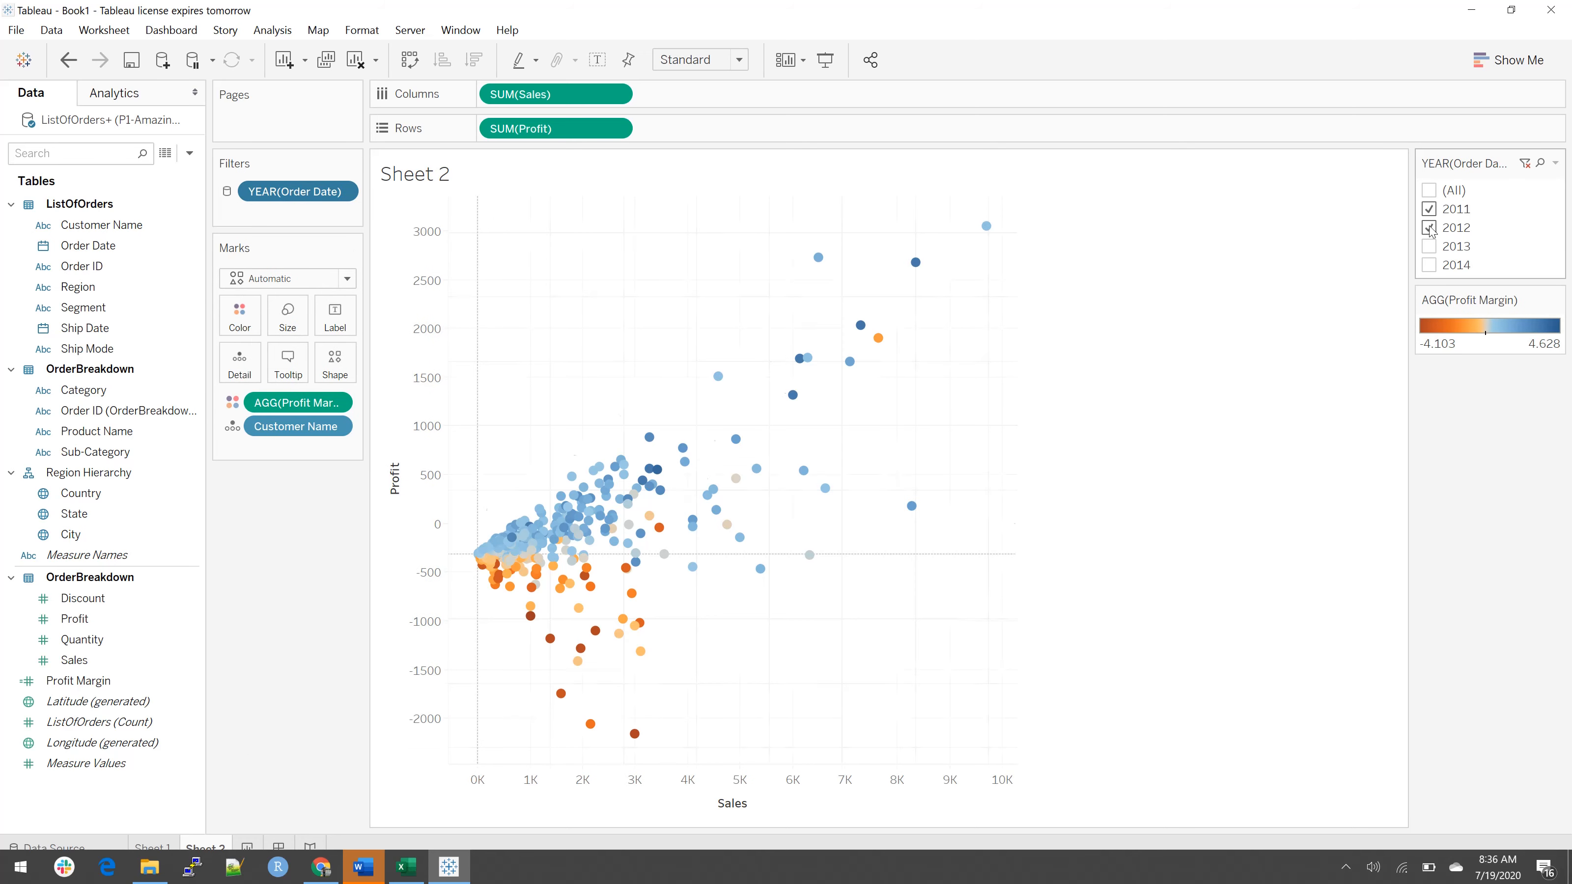
left_click(1430, 246)
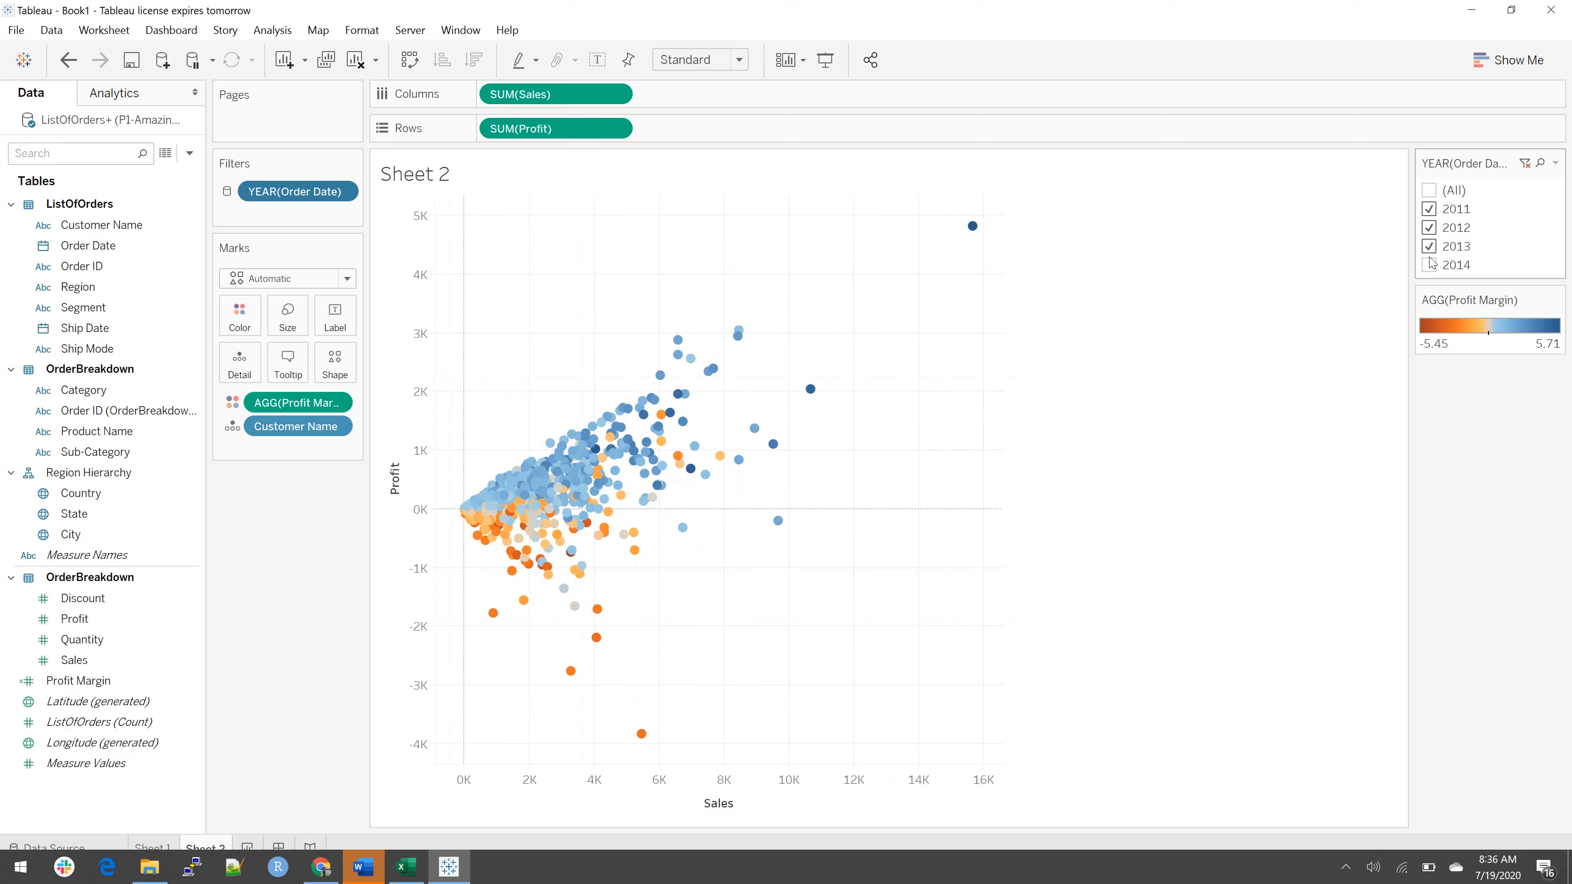
left_click(1430, 266)
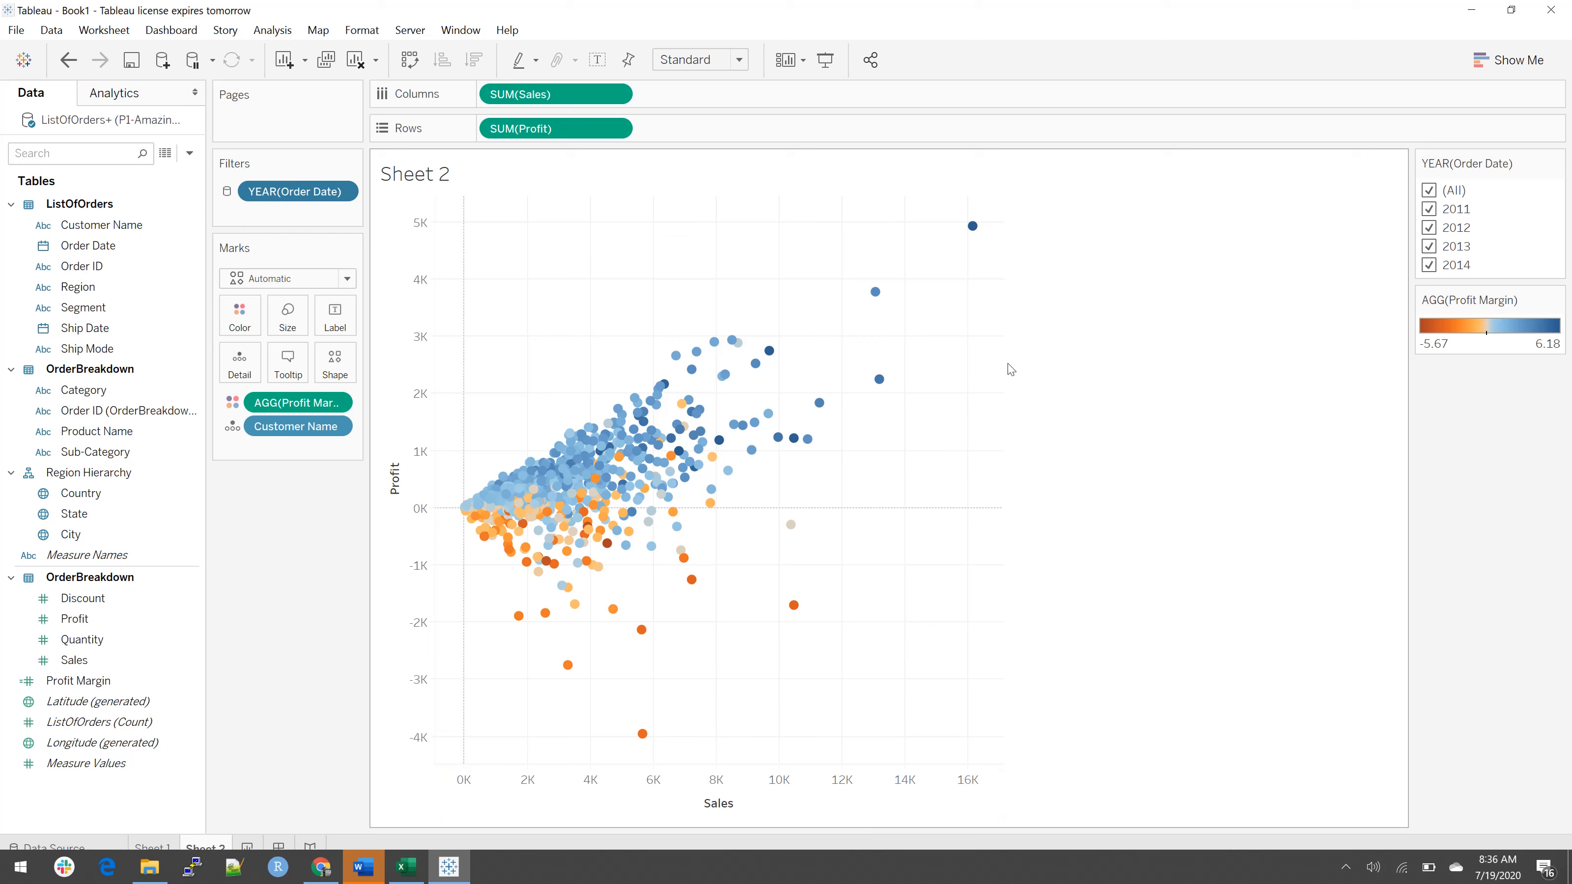
Step: Shrink the scatter plot view to slightly less width and about half its height, and title the worksheet "Customer Scatter Plot"
left_click_drag(1003, 364, 984, 364)
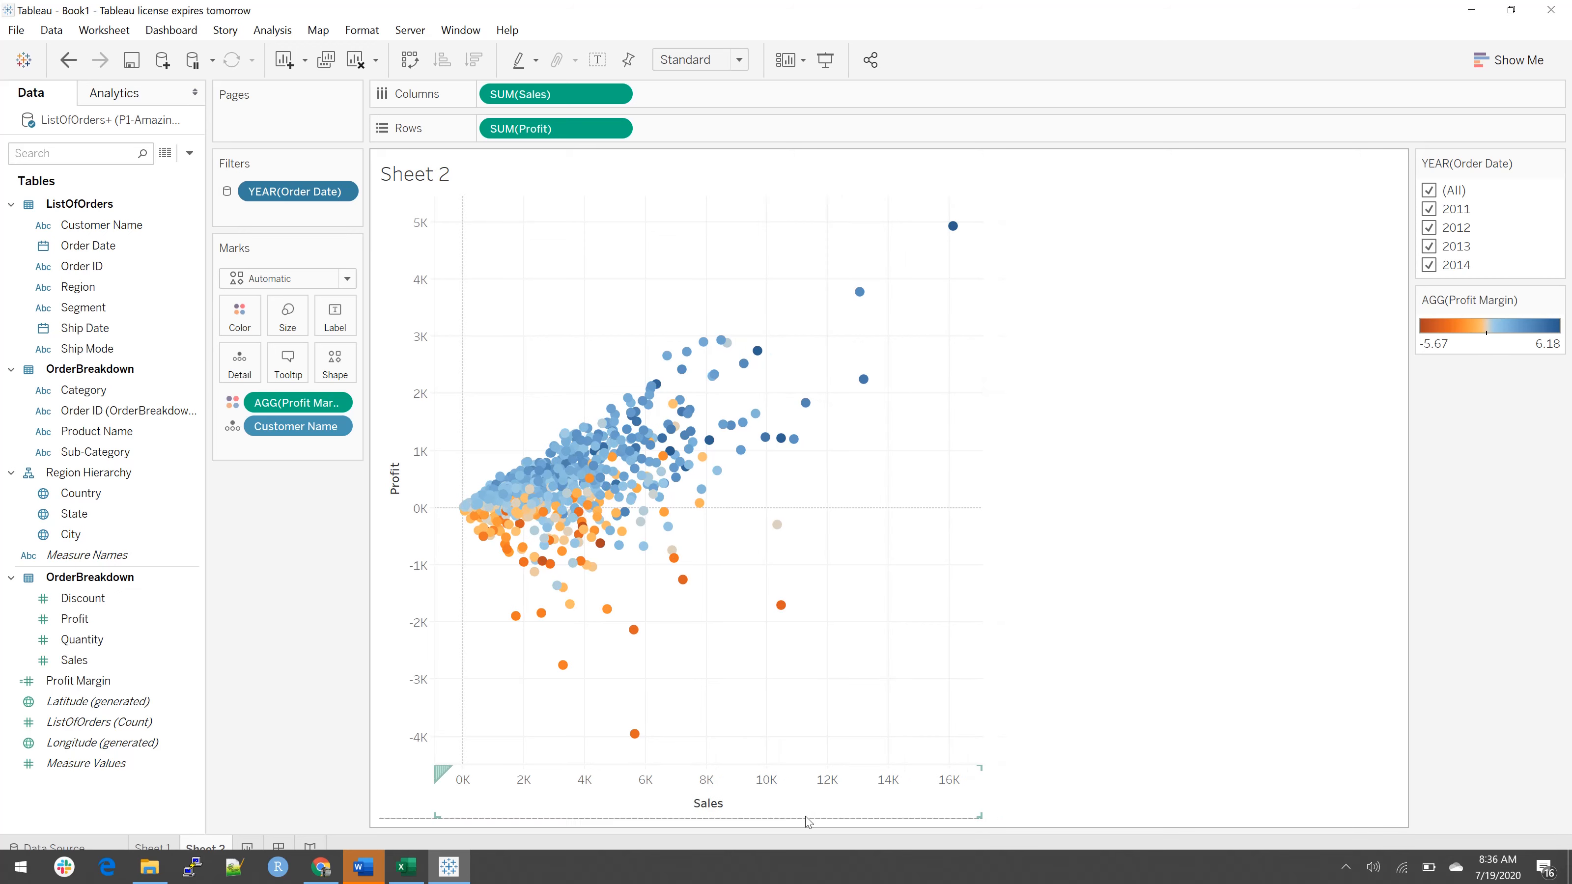
left_click_drag(808, 821, 815, 550)
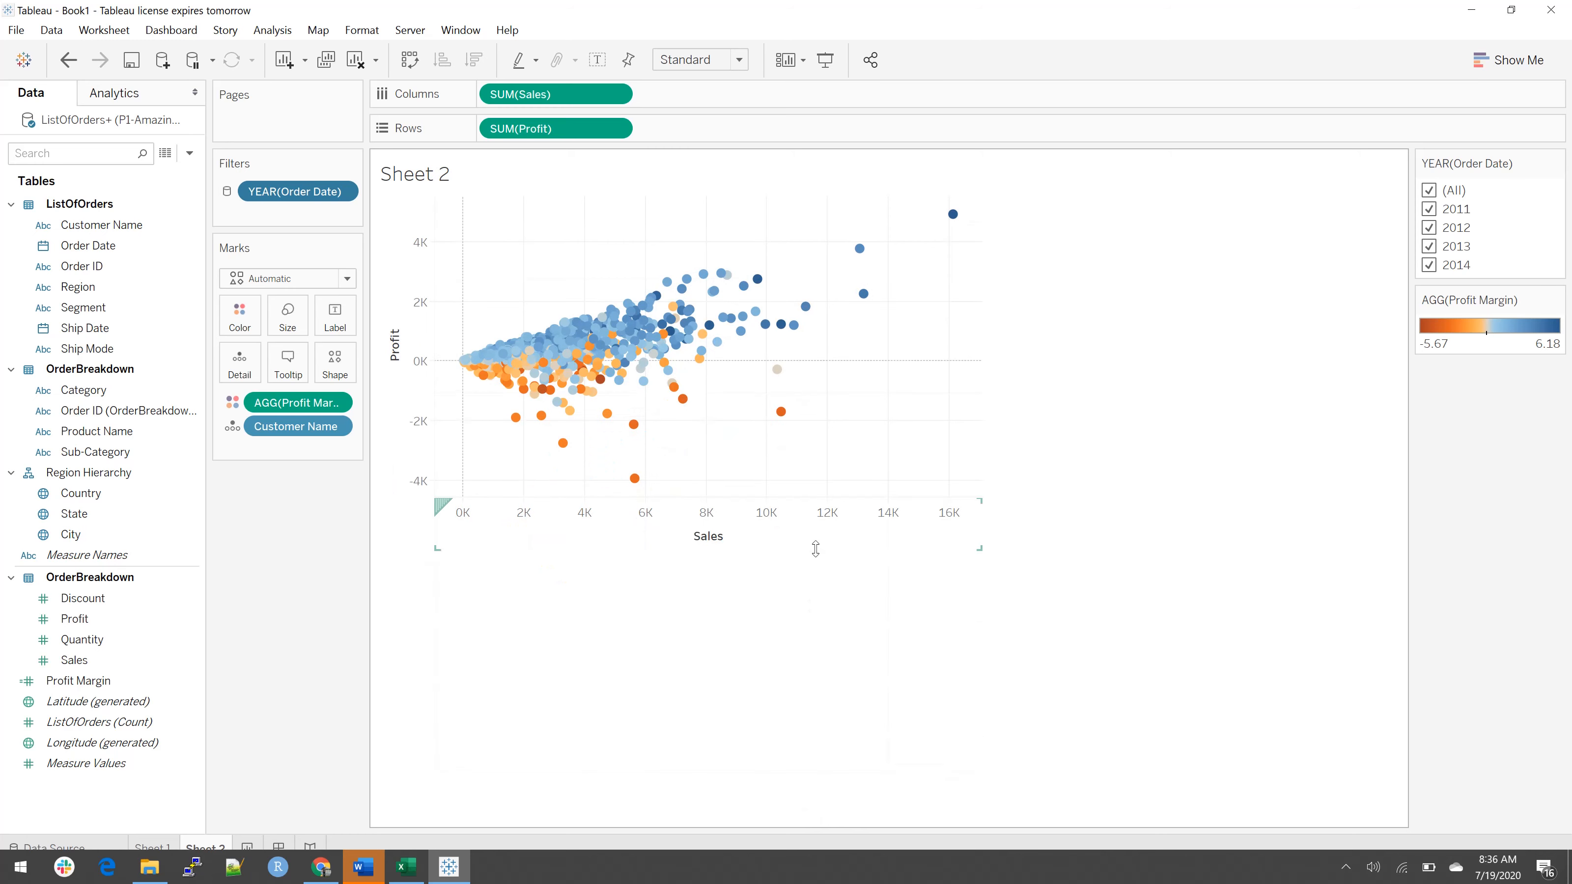
double_click(474, 178)
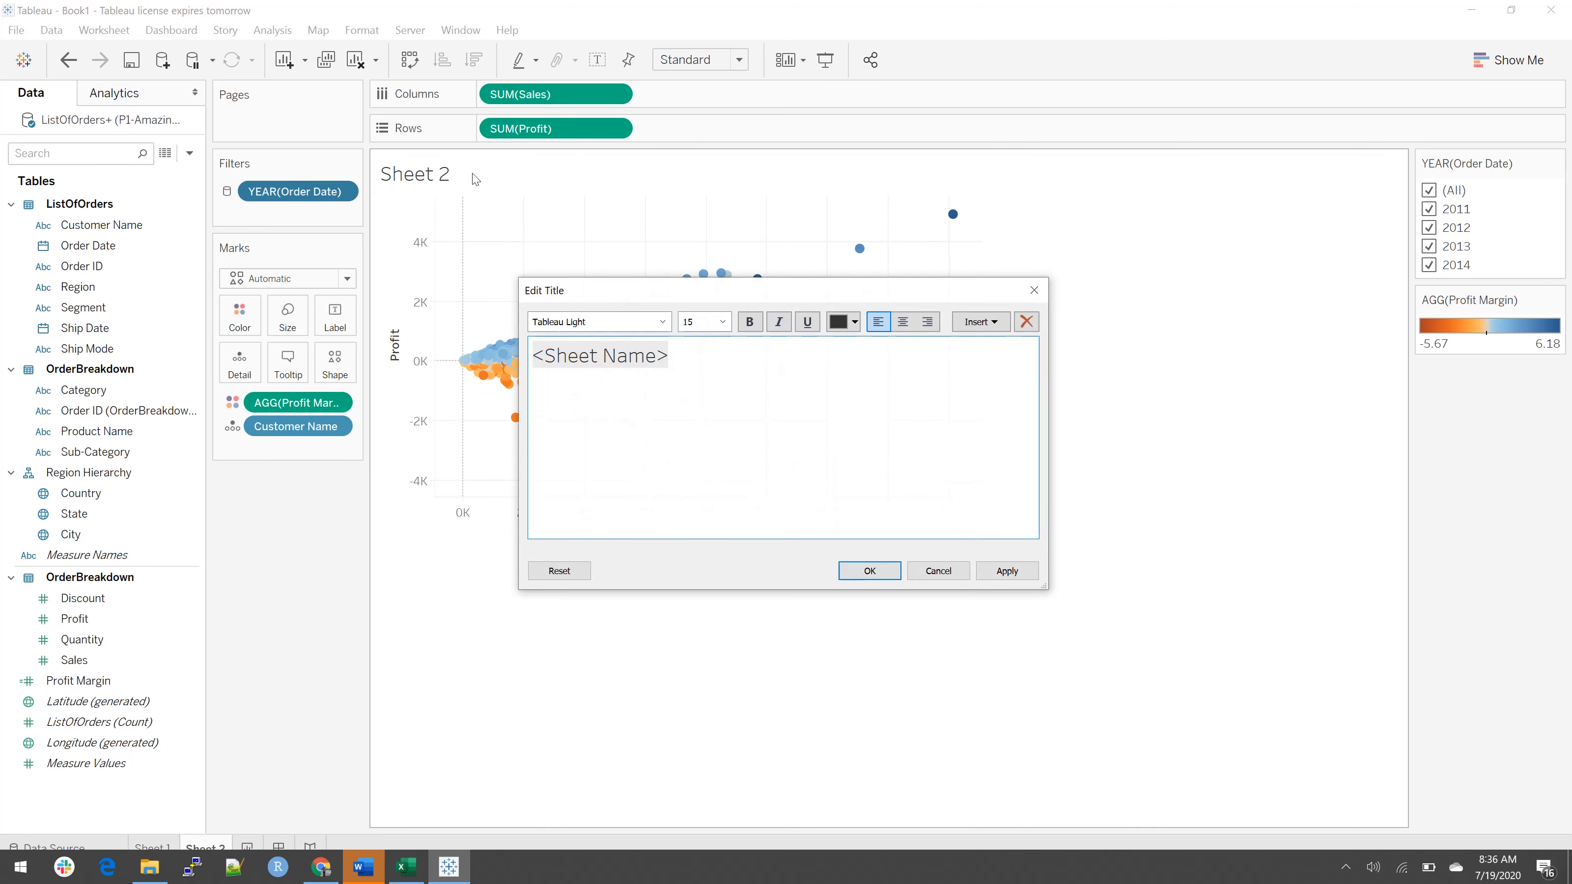
key("ctrl+a")
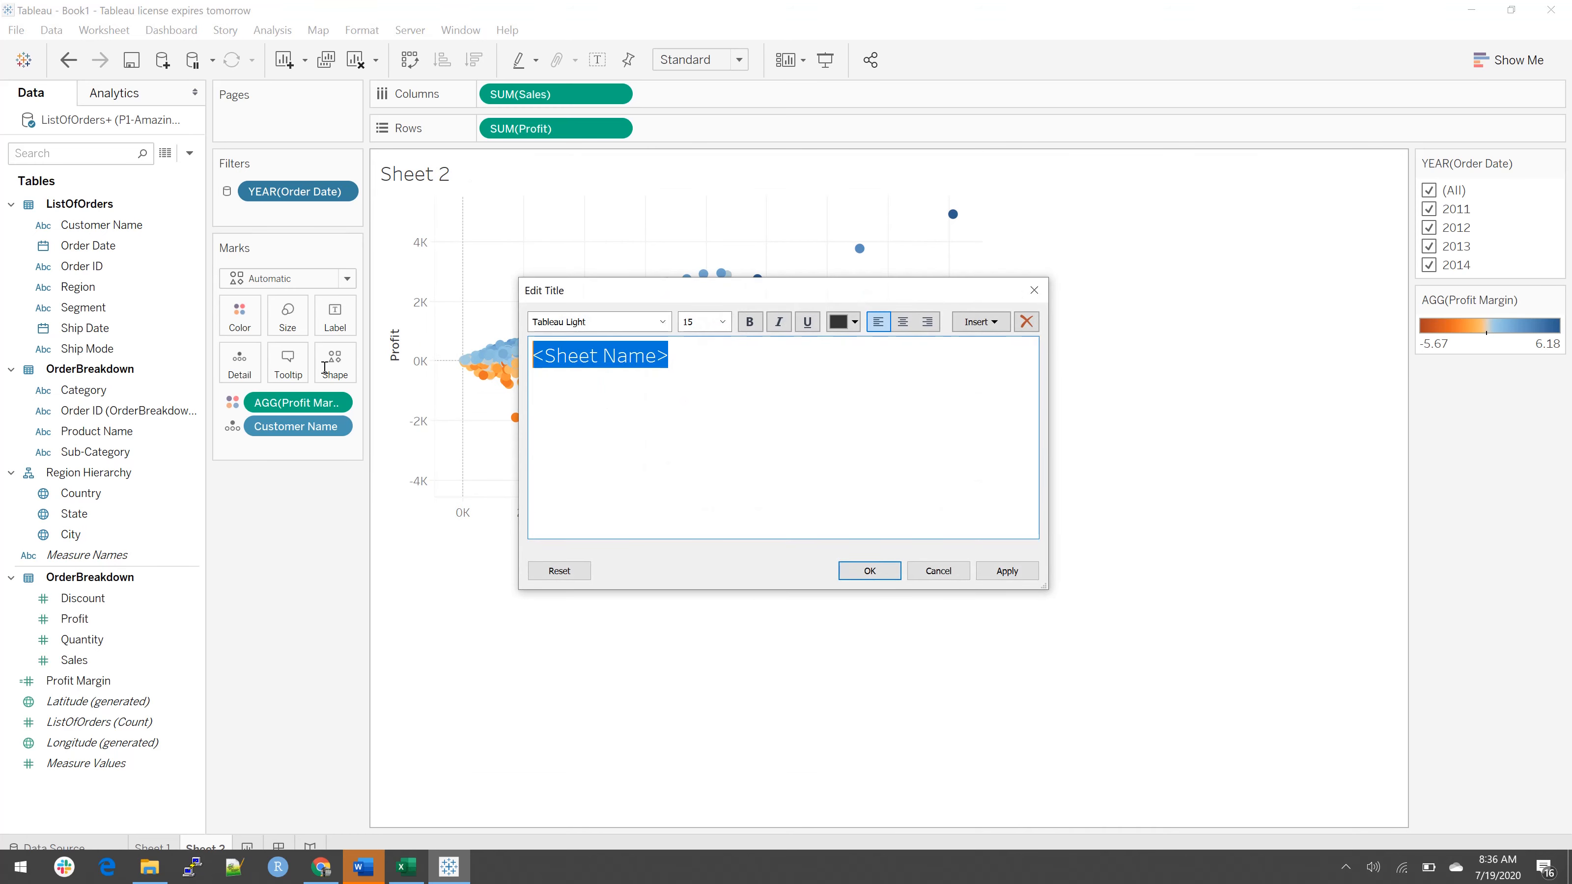
type("Customer S")
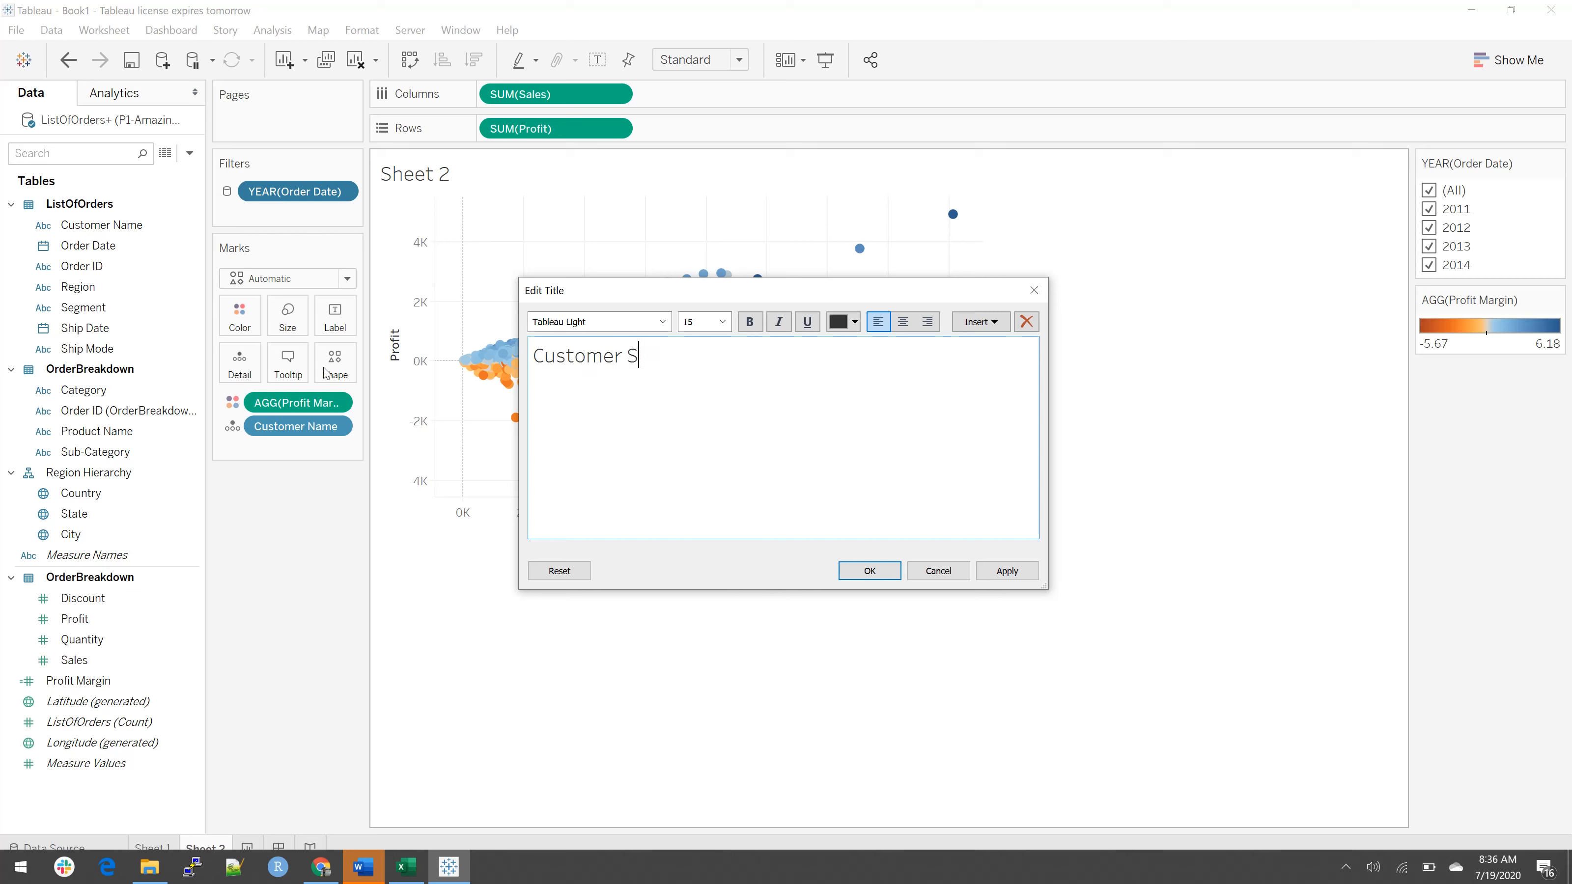
type("catter Plot")
left_click(870, 571)
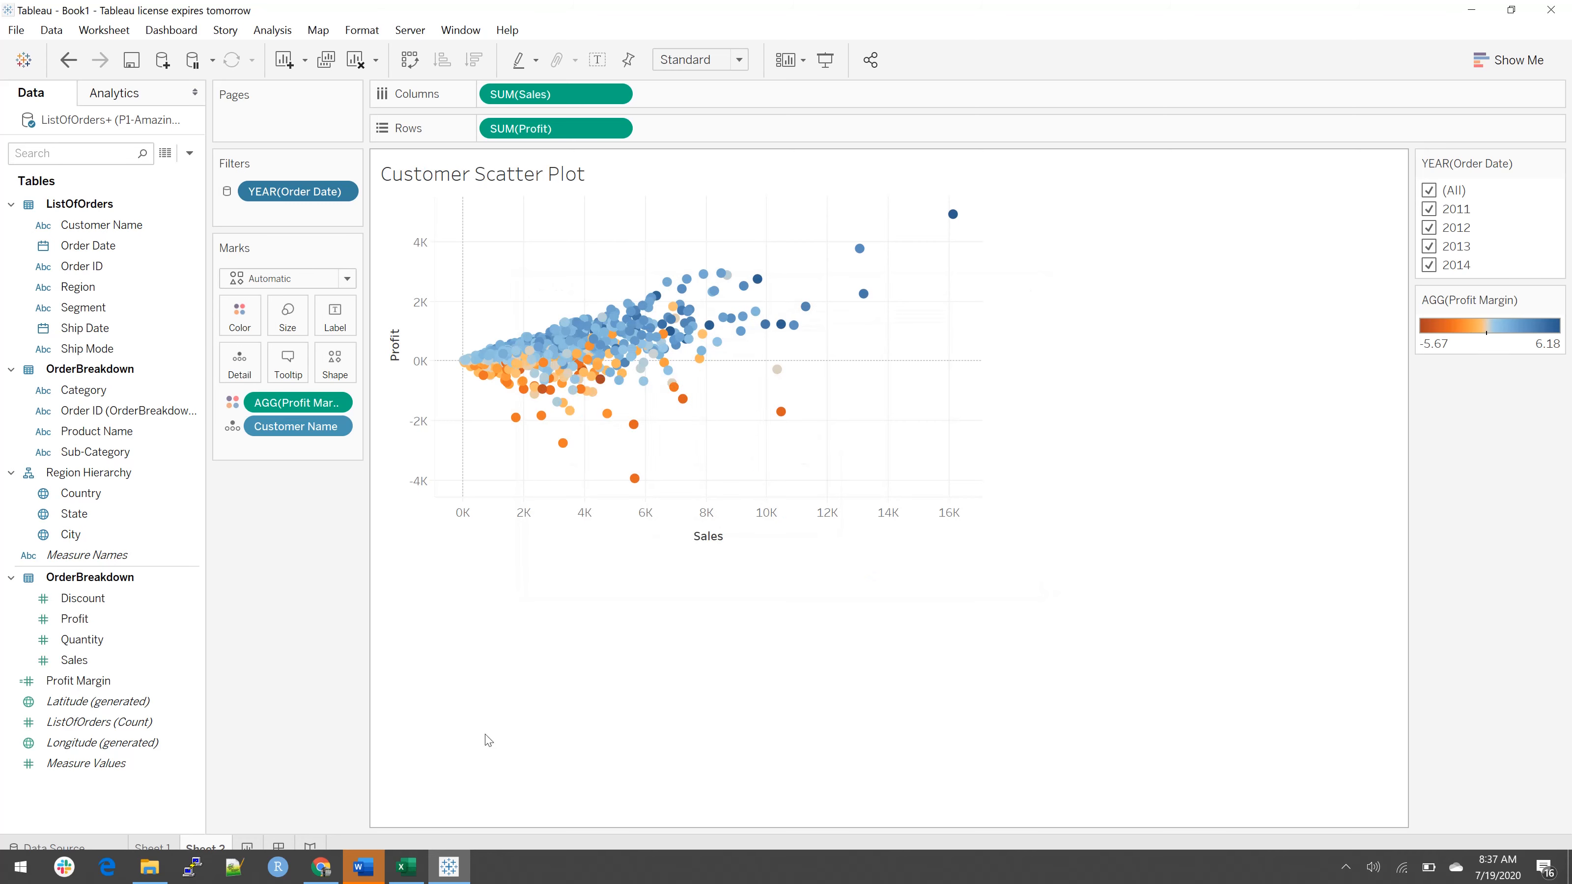
Step: Check the map sheet with the shared year filter and create a new dashboard
left_click(157, 848)
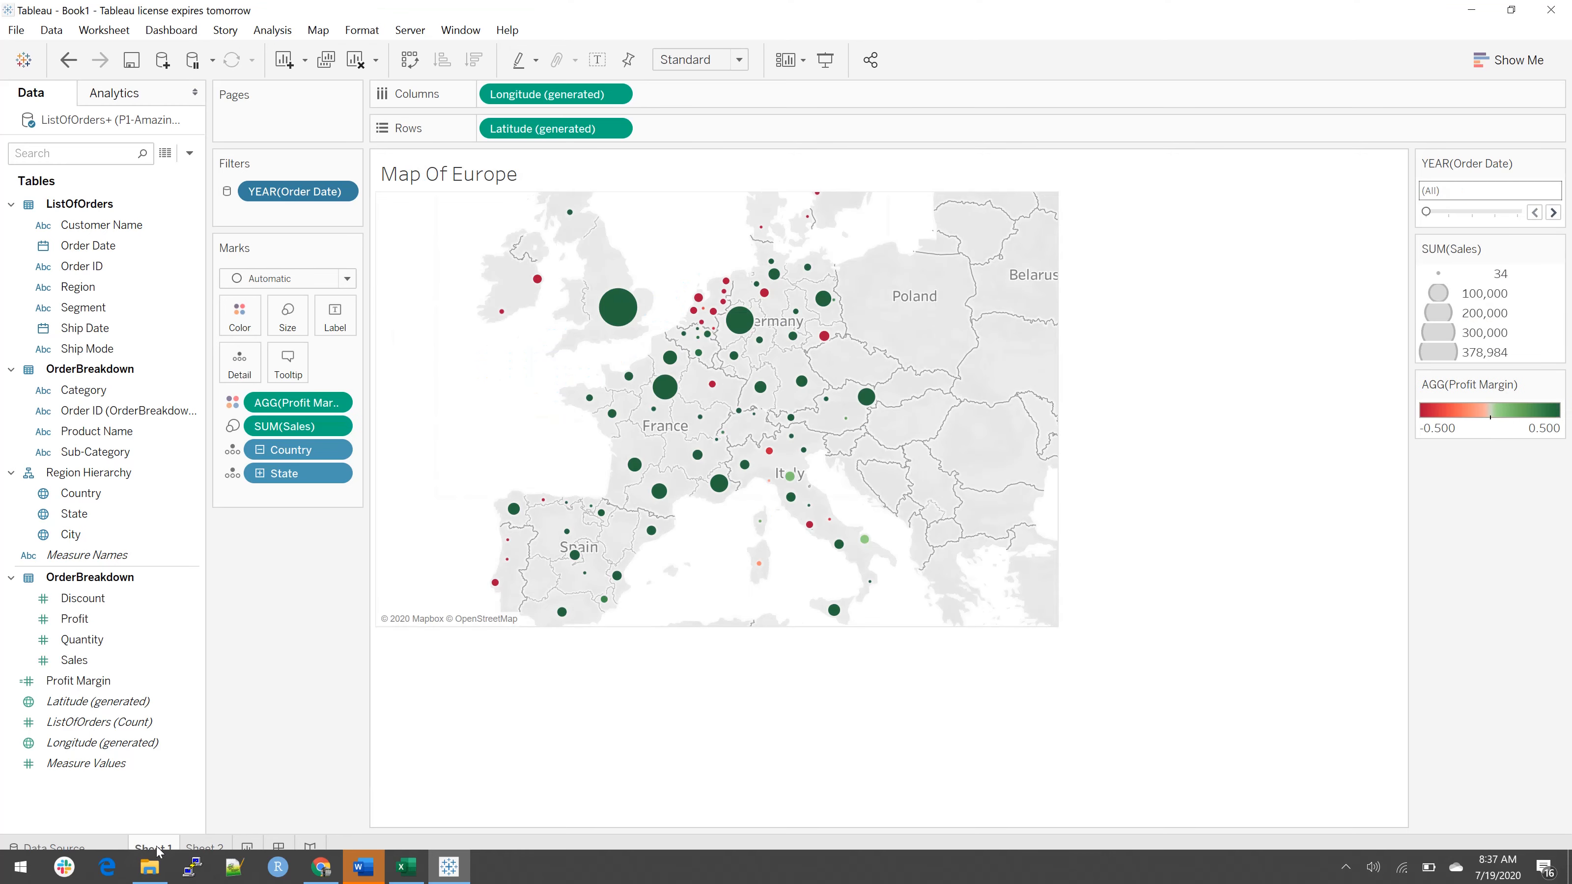
left_click(209, 847)
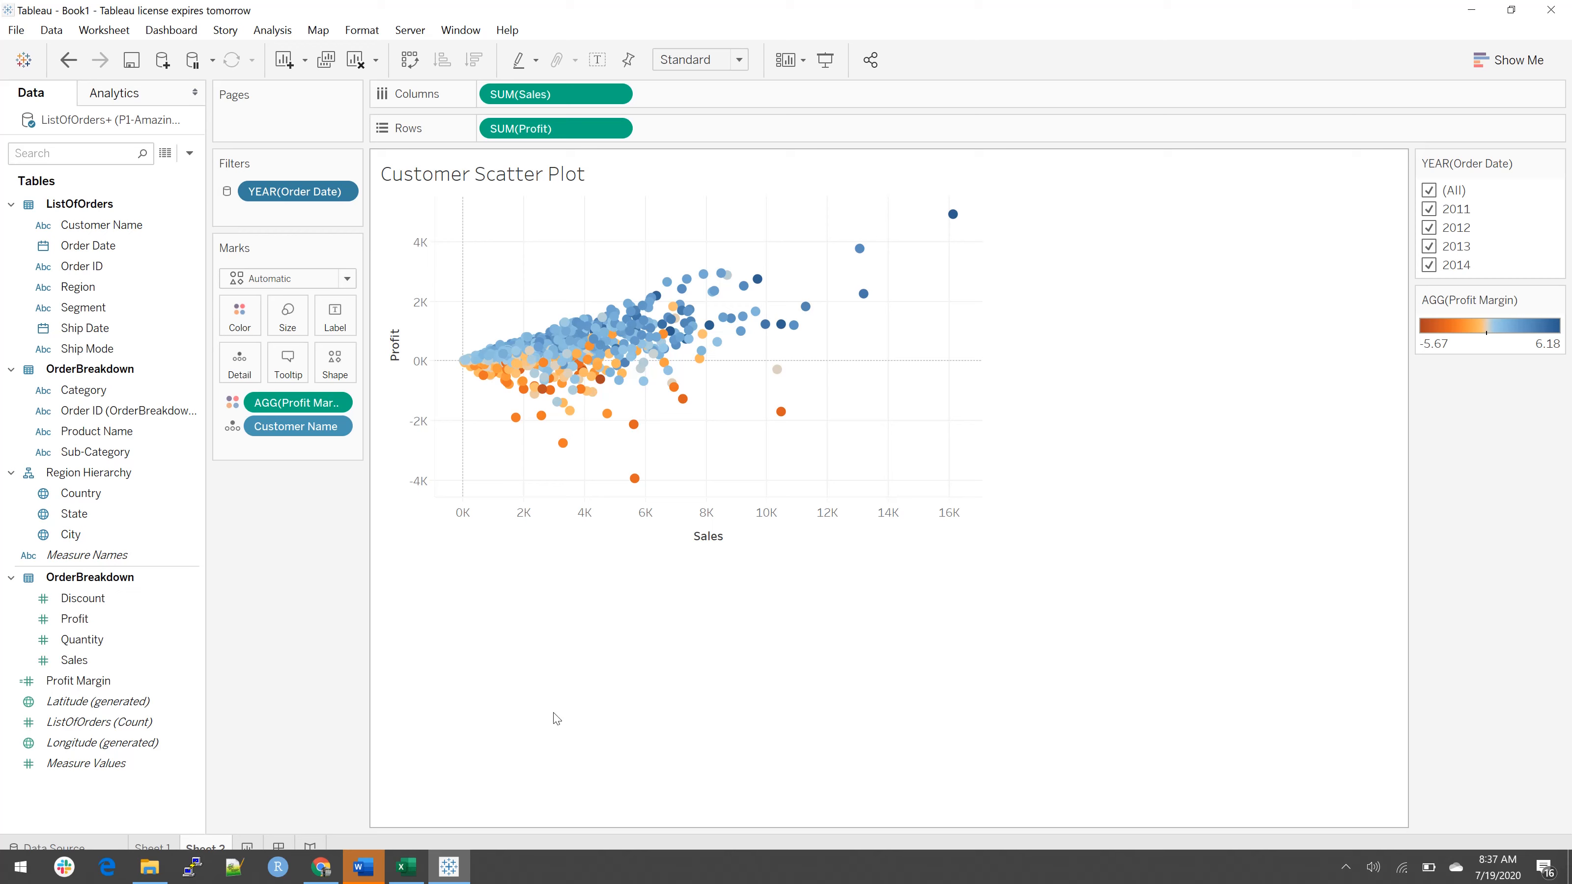
left_click(279, 847)
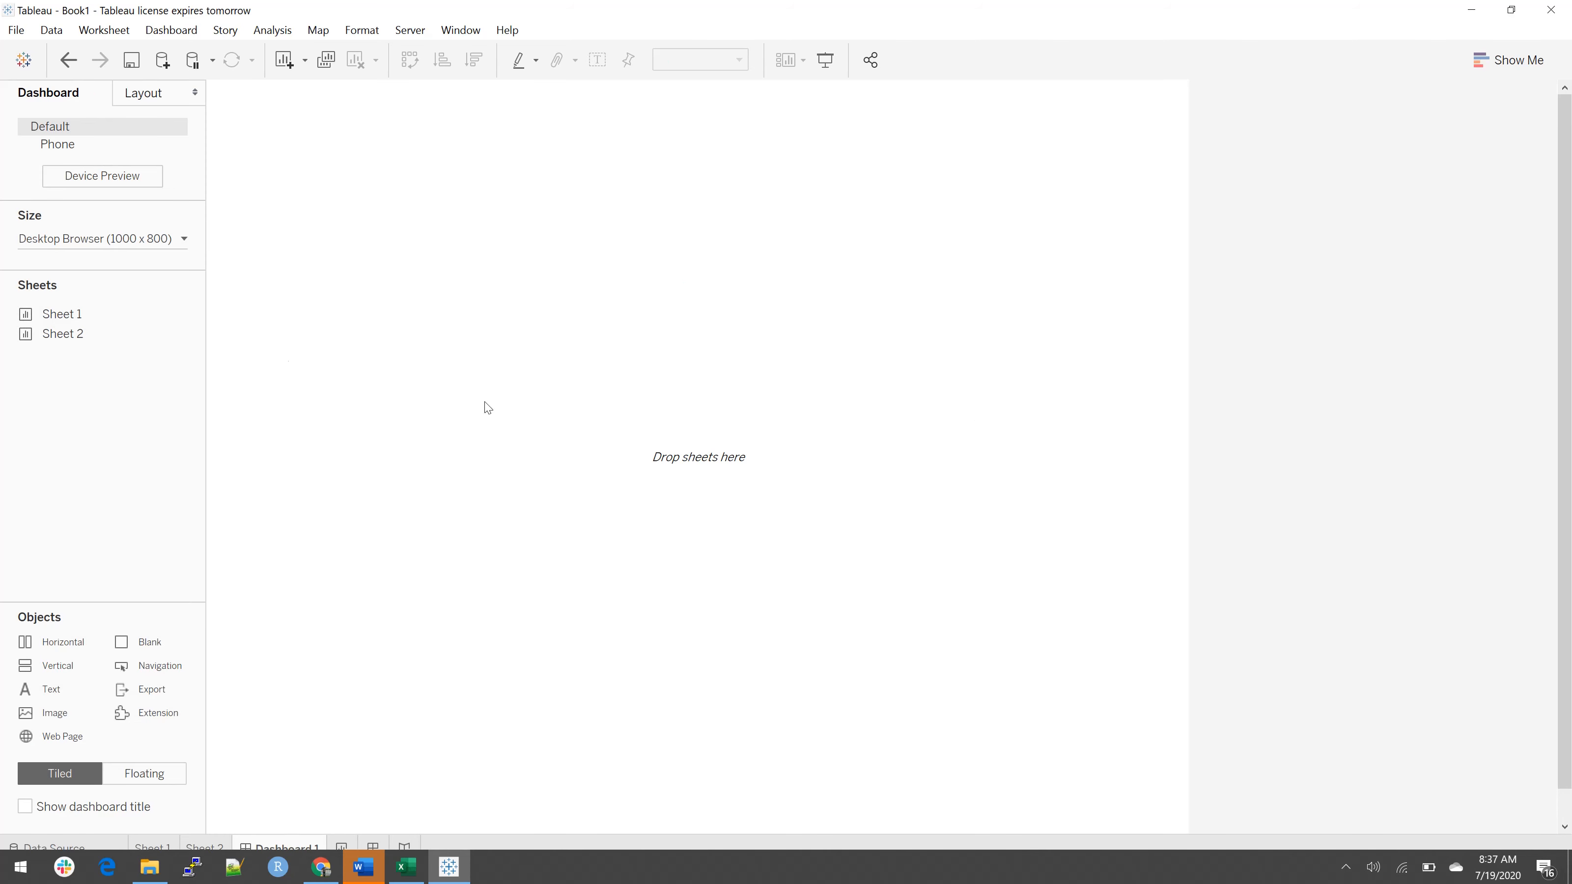
Step: Rename the Sheet 1 worksheet as "Map Of Europe"
mouse_move(93, 311)
mouse_move(92, 340)
left_click(152, 847)
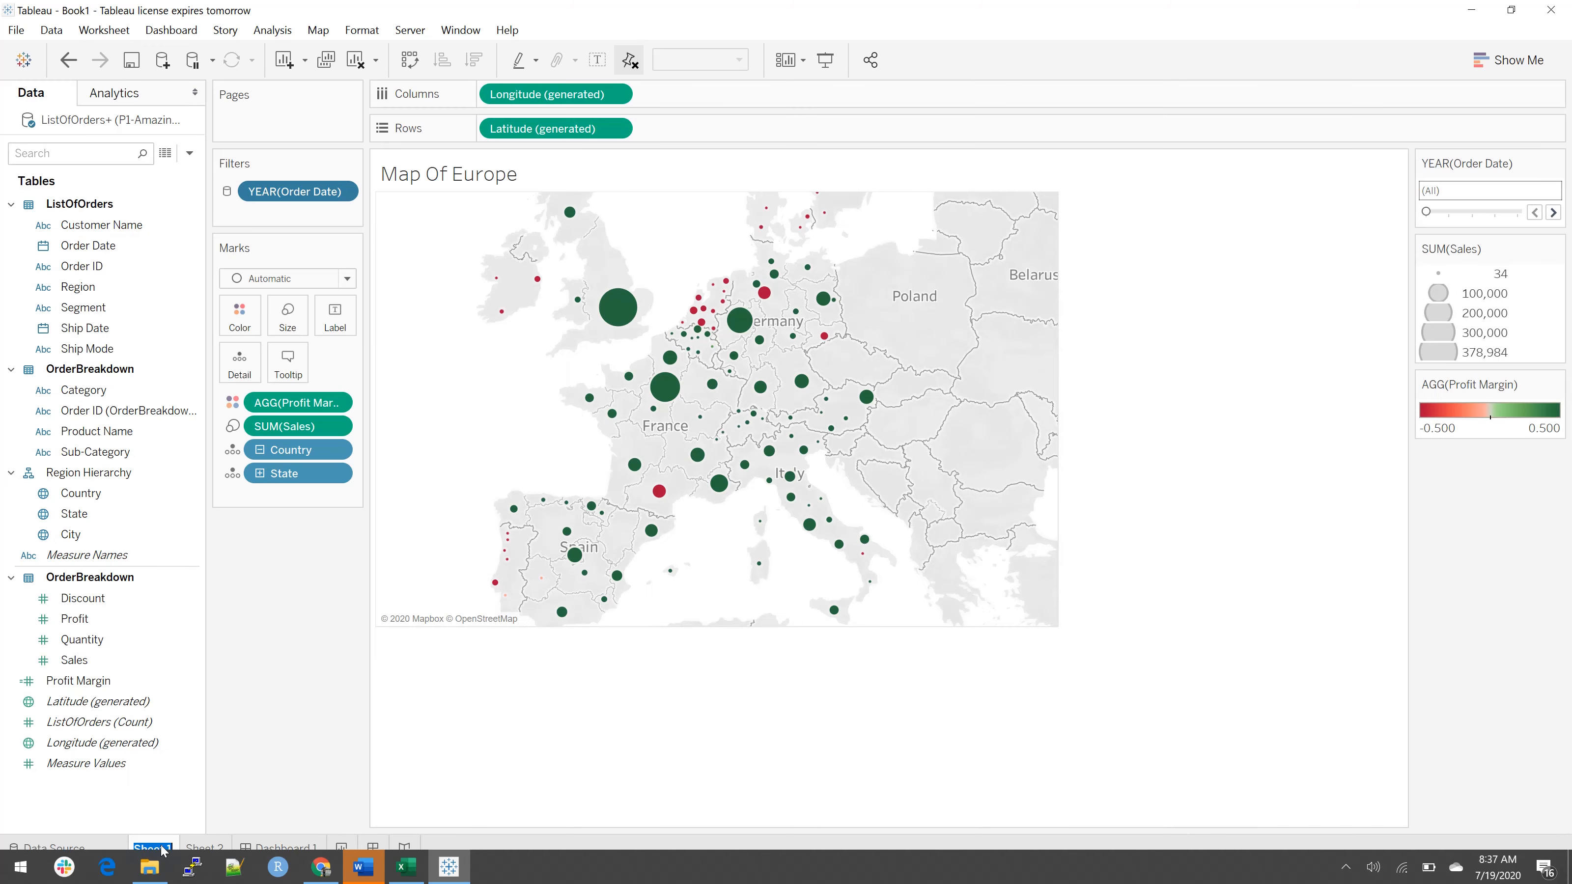
left_click(162, 846)
double_click(162, 846)
type("Map Of E")
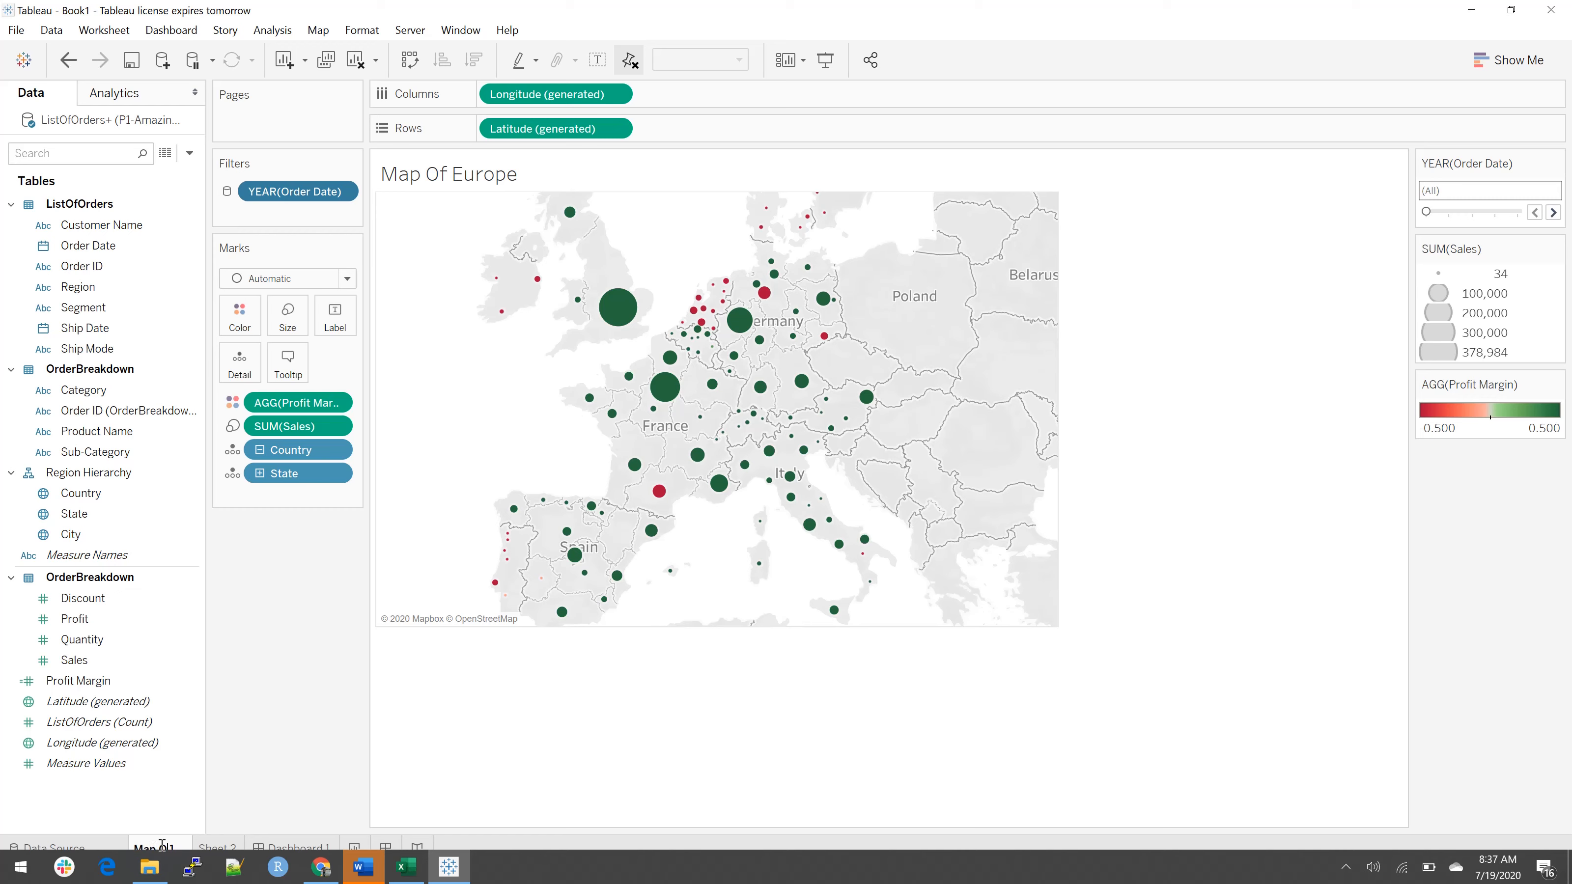
type("urope")
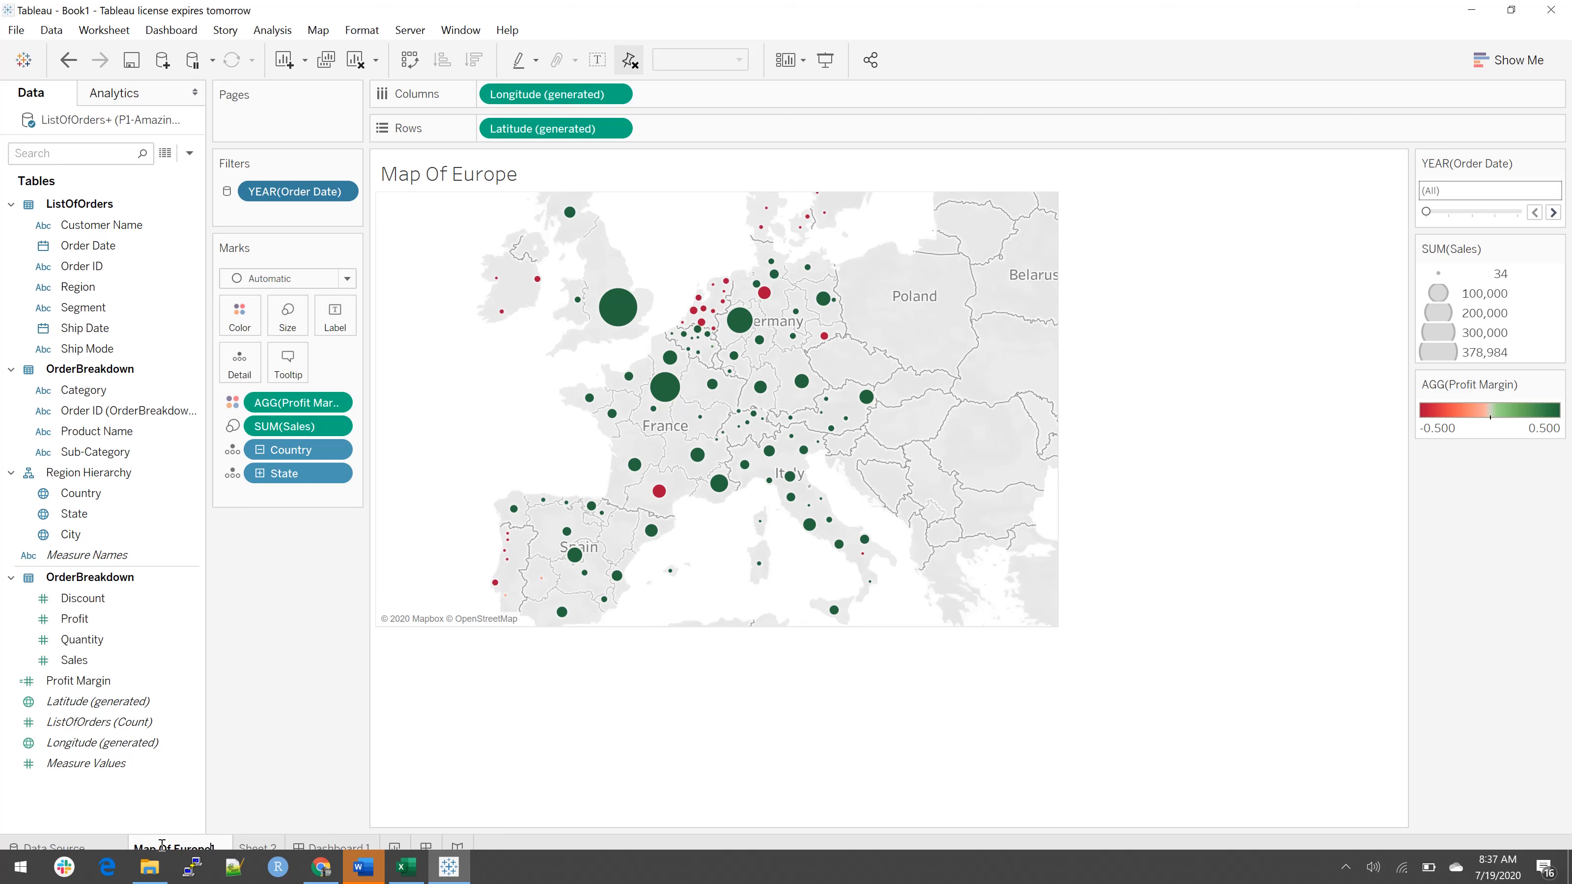
key("Delete")
Step: Rename the Sheet 2 worksheet as "Customer /scatter Plot"
double_click(254, 847)
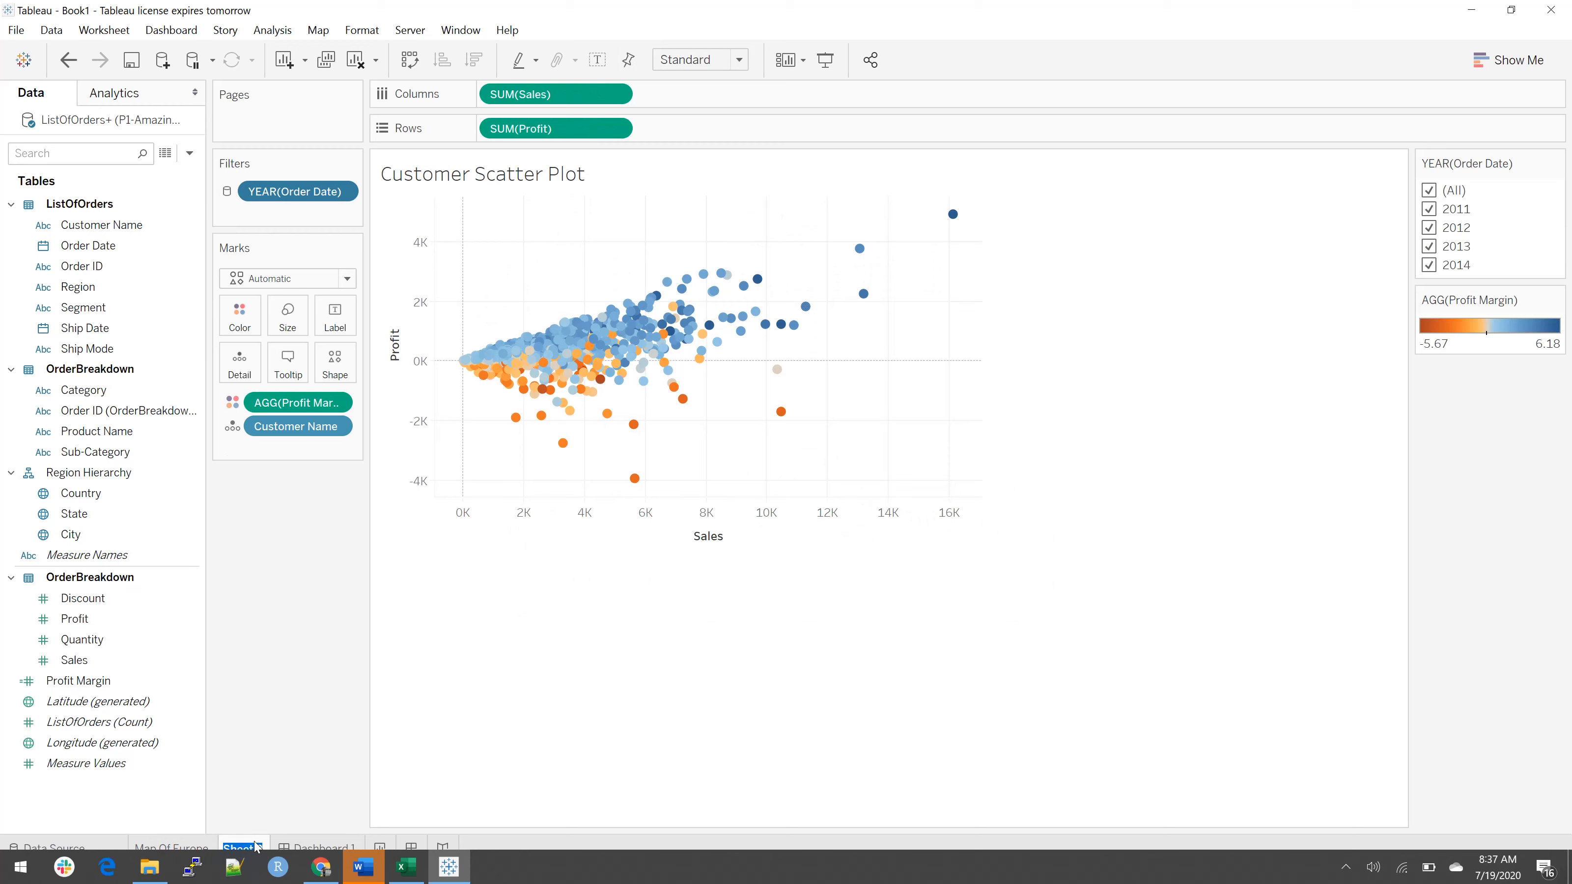
type("Customer (scatter P")
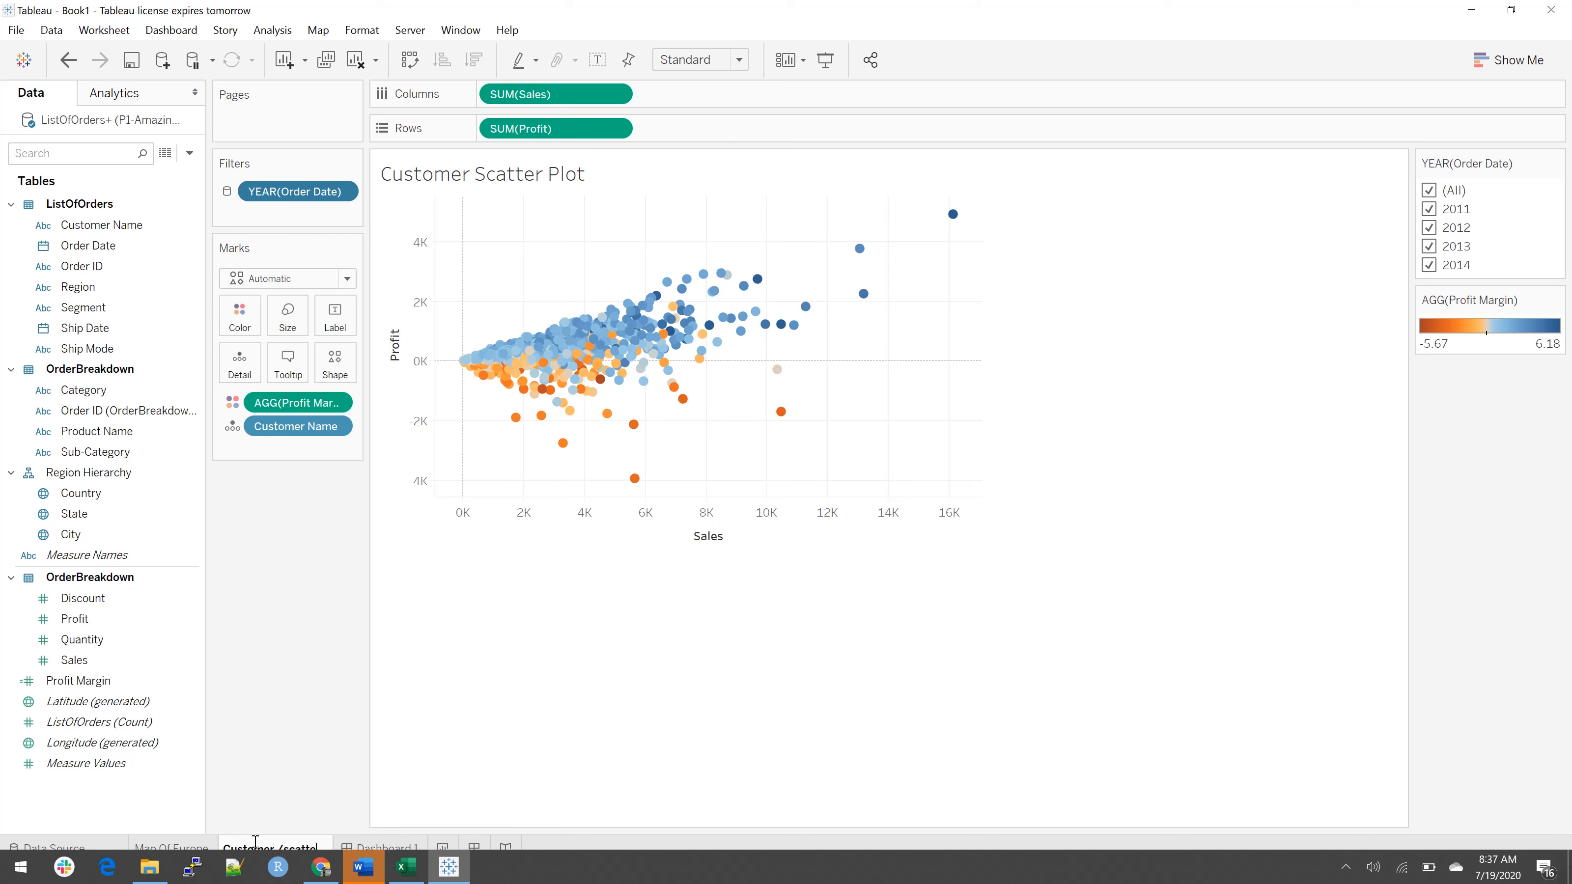
type("lot")
key("Return")
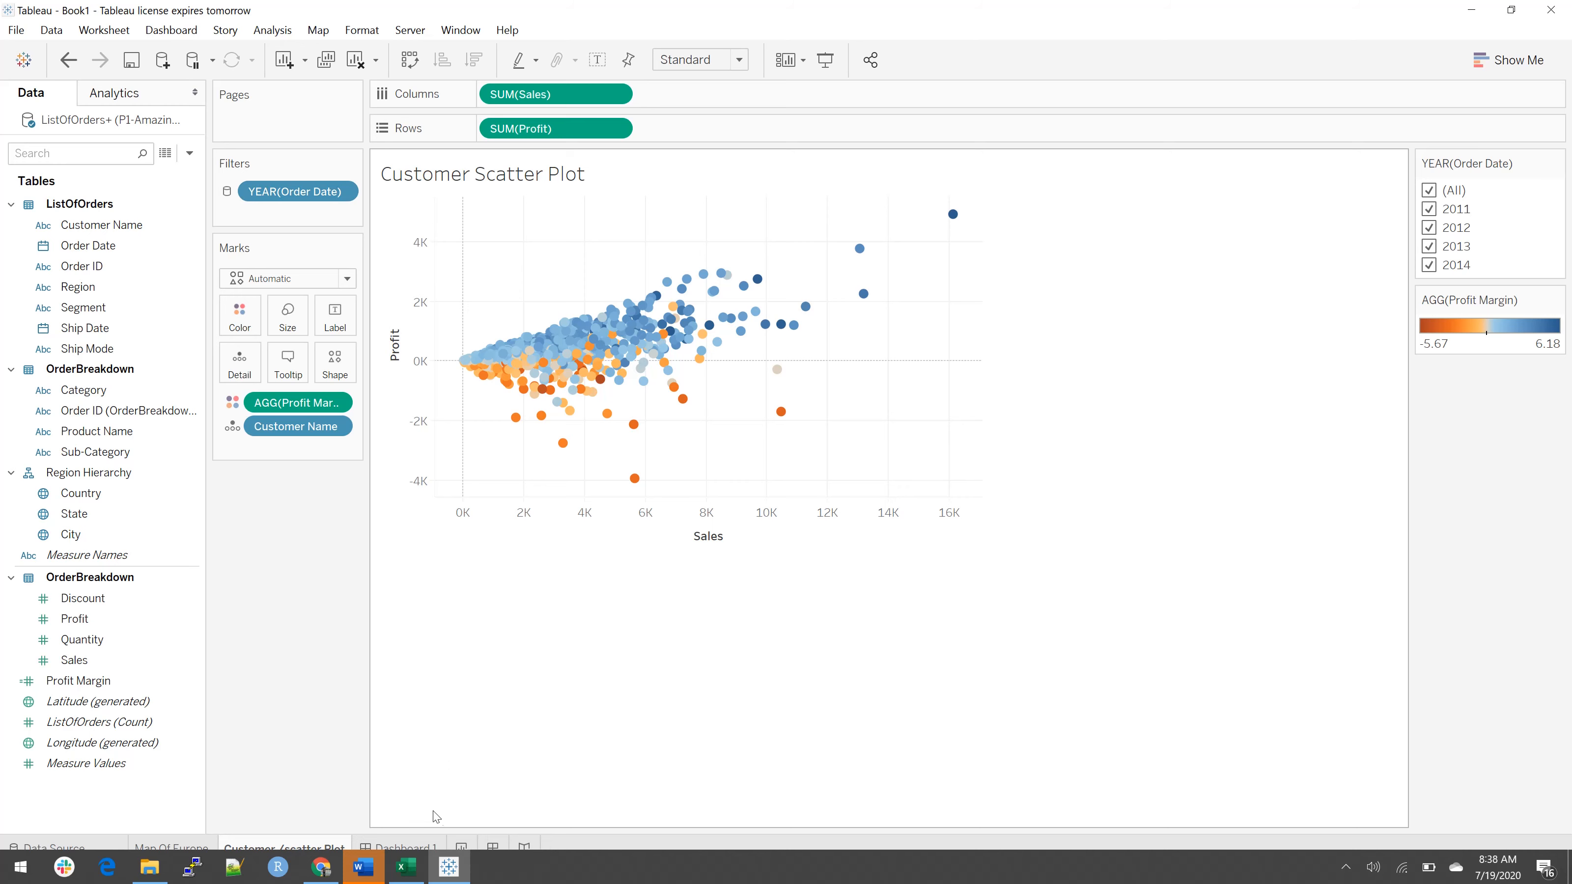
Step: Place the Map Of Europe sheet on Dashboard 1 and the customer scatter plot sheet below it
left_click(407, 848)
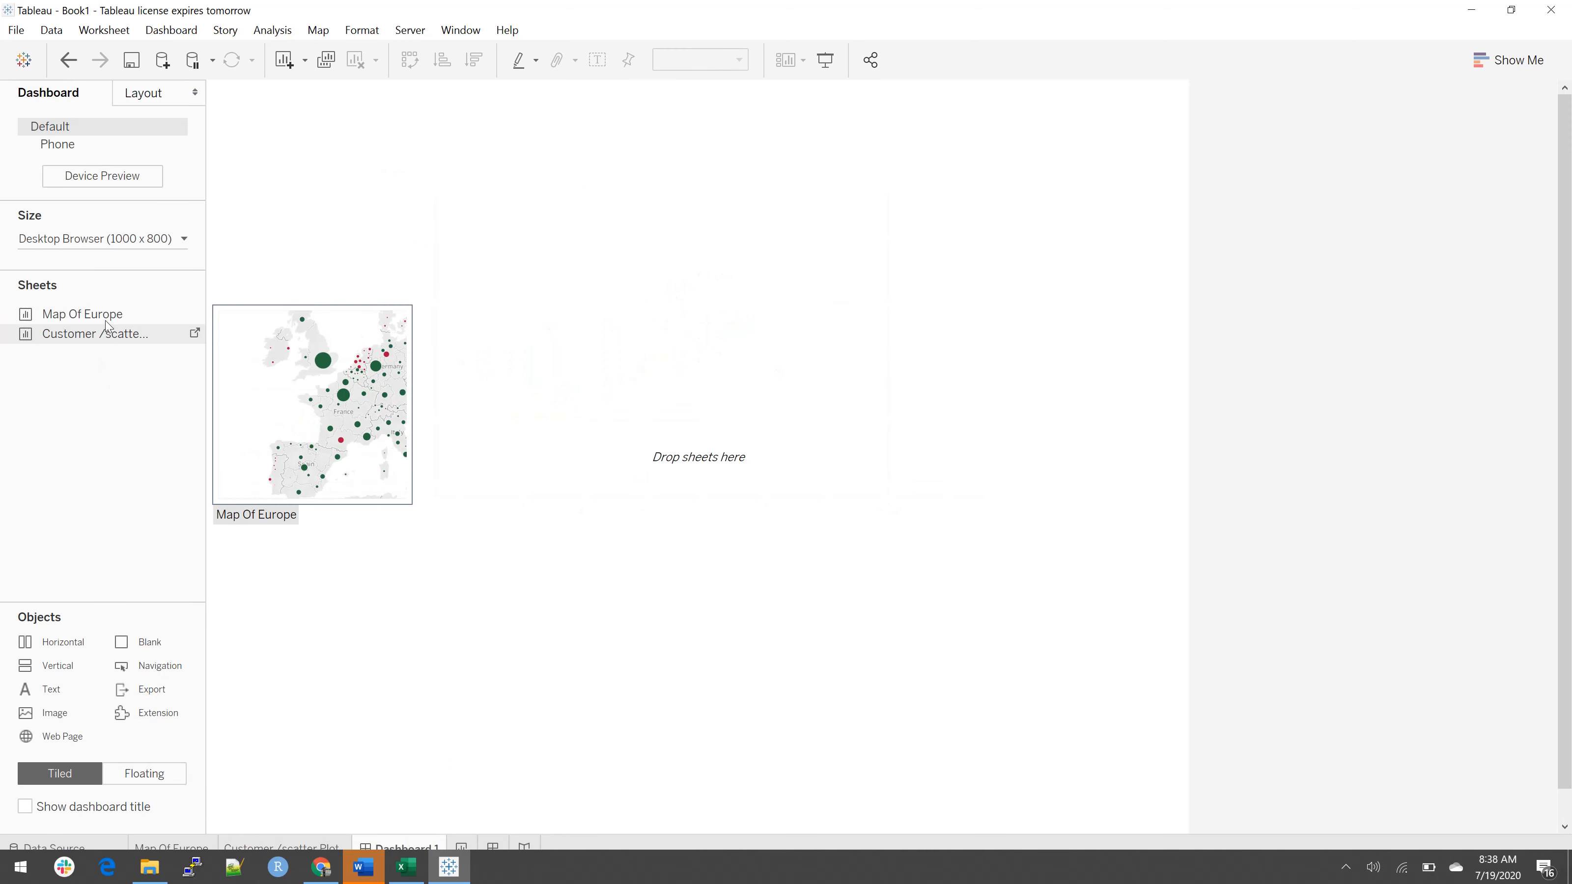
mouse_move(104, 319)
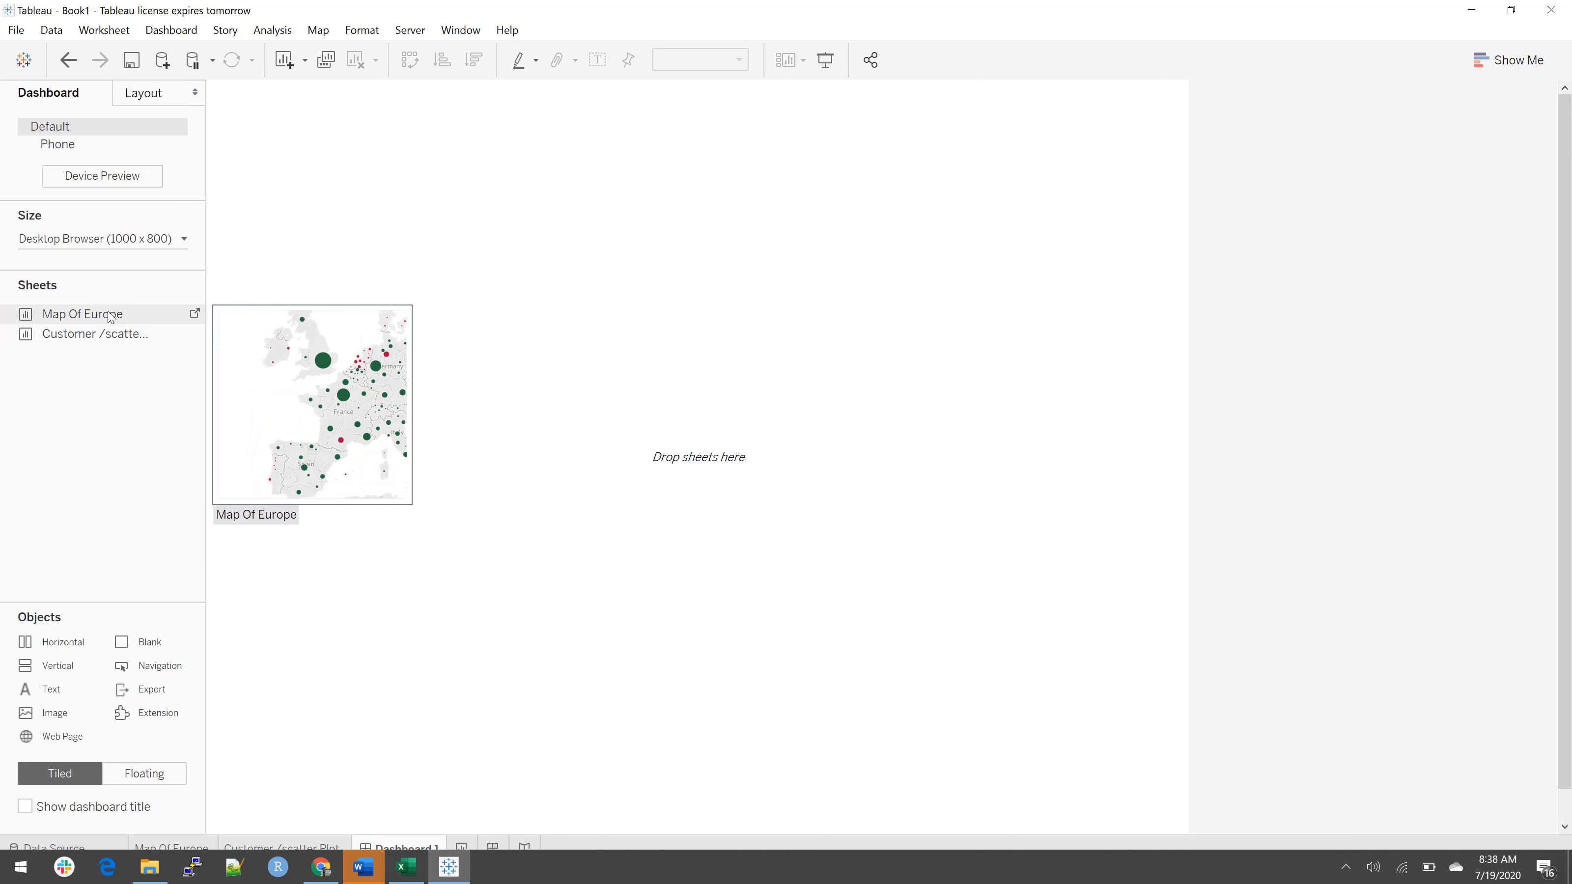
left_click_drag(109, 316, 422, 242)
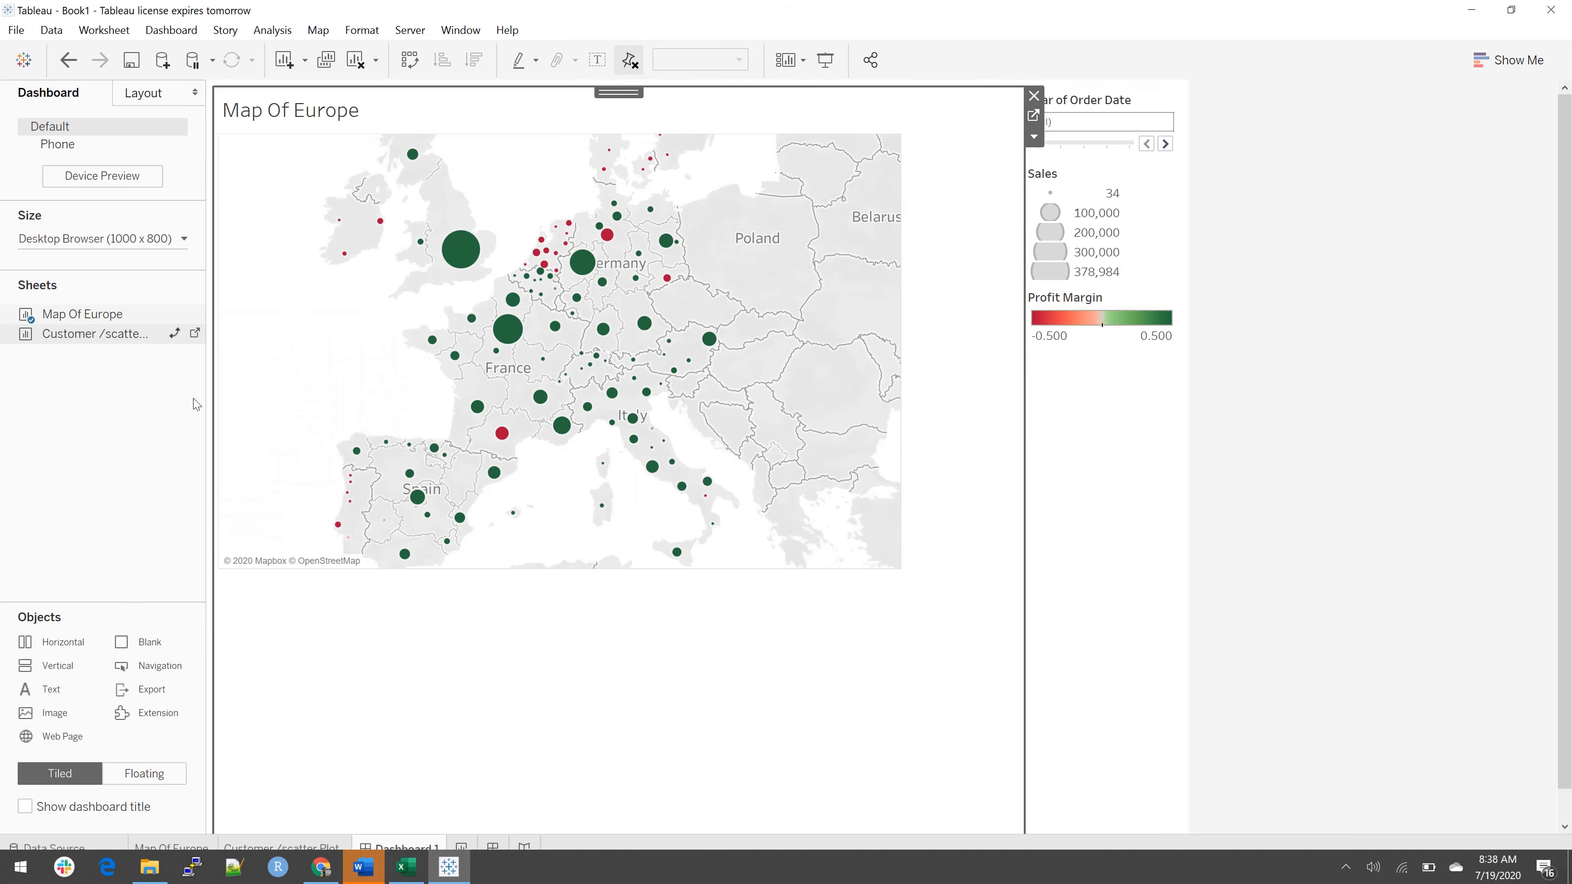
left_click_drag(196, 404, 598, 697)
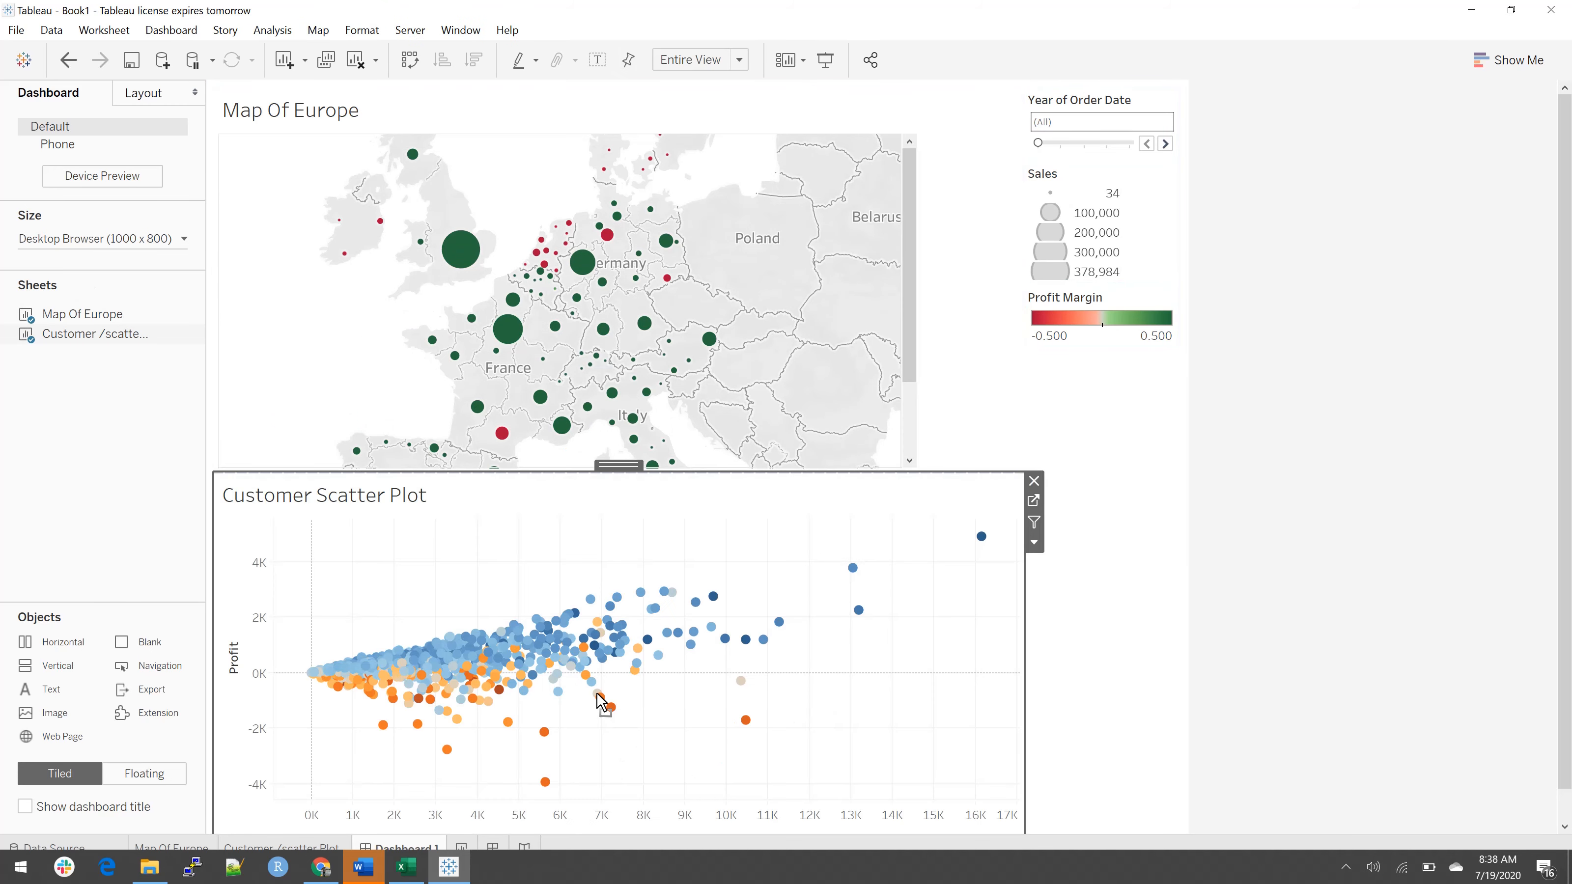
Step: Lower the border between the two dashboard sheets to make the map taller and the scatter plot shorter
left_click_drag(767, 474, 767, 518)
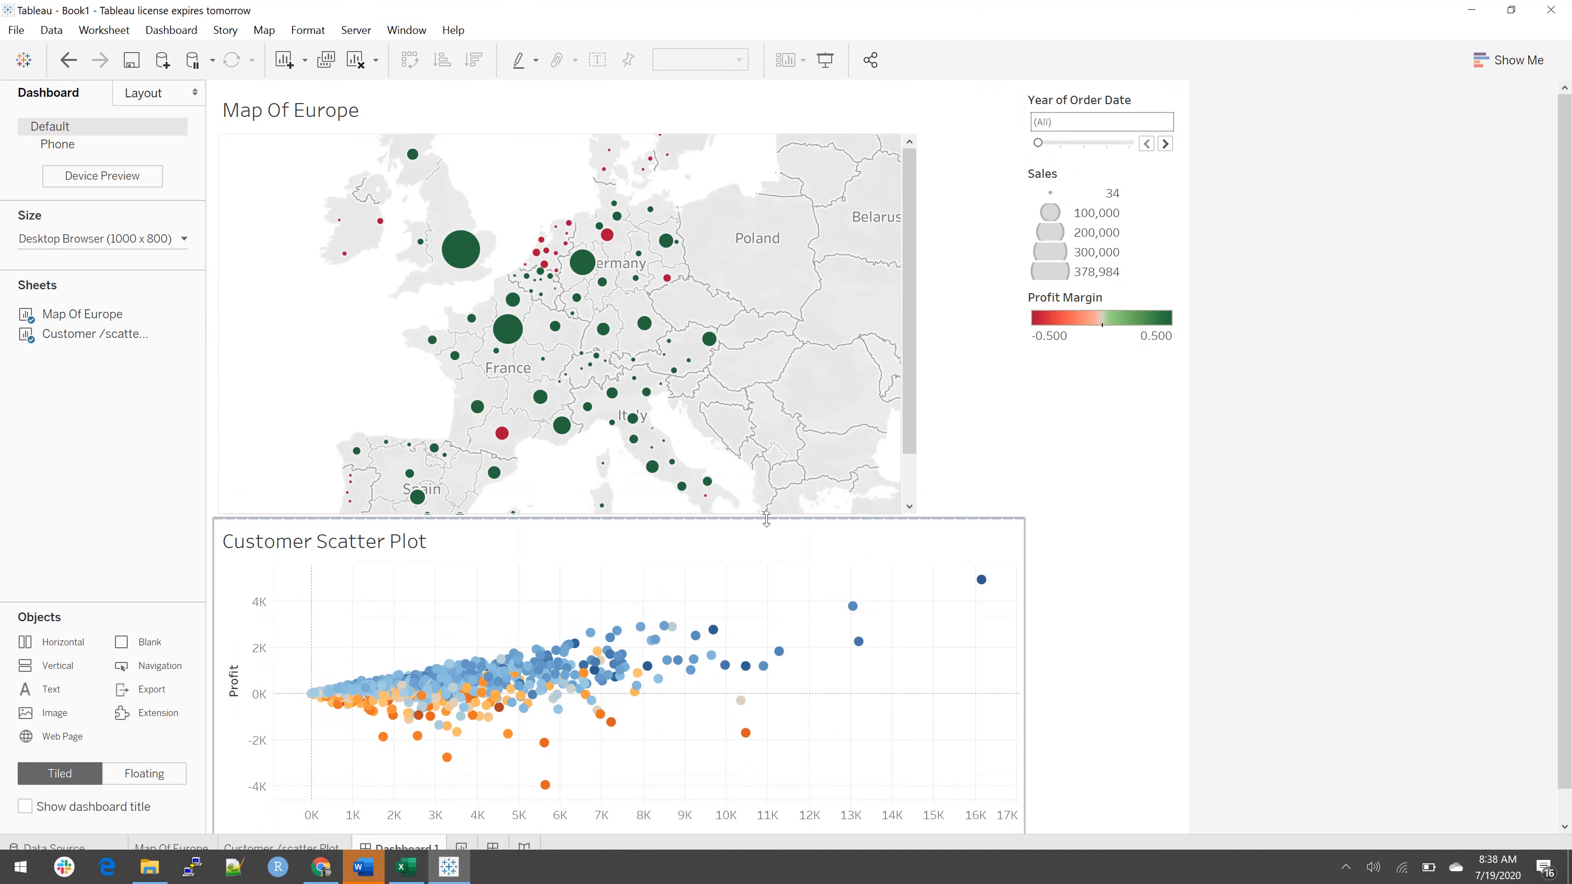
left_click(764, 537)
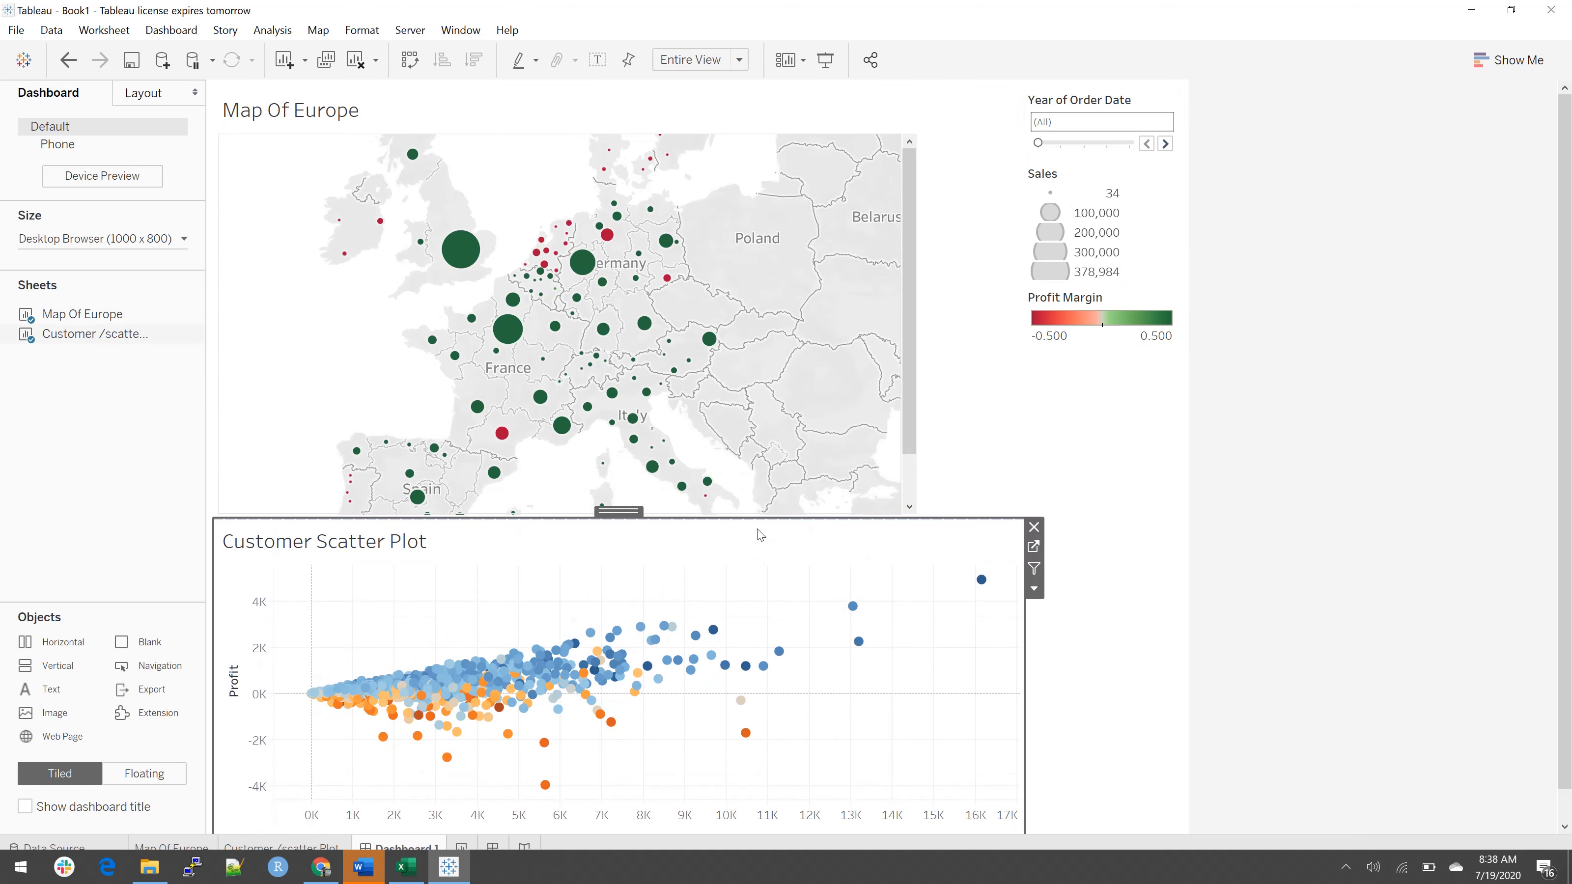
left_click_drag(753, 517, 751, 539)
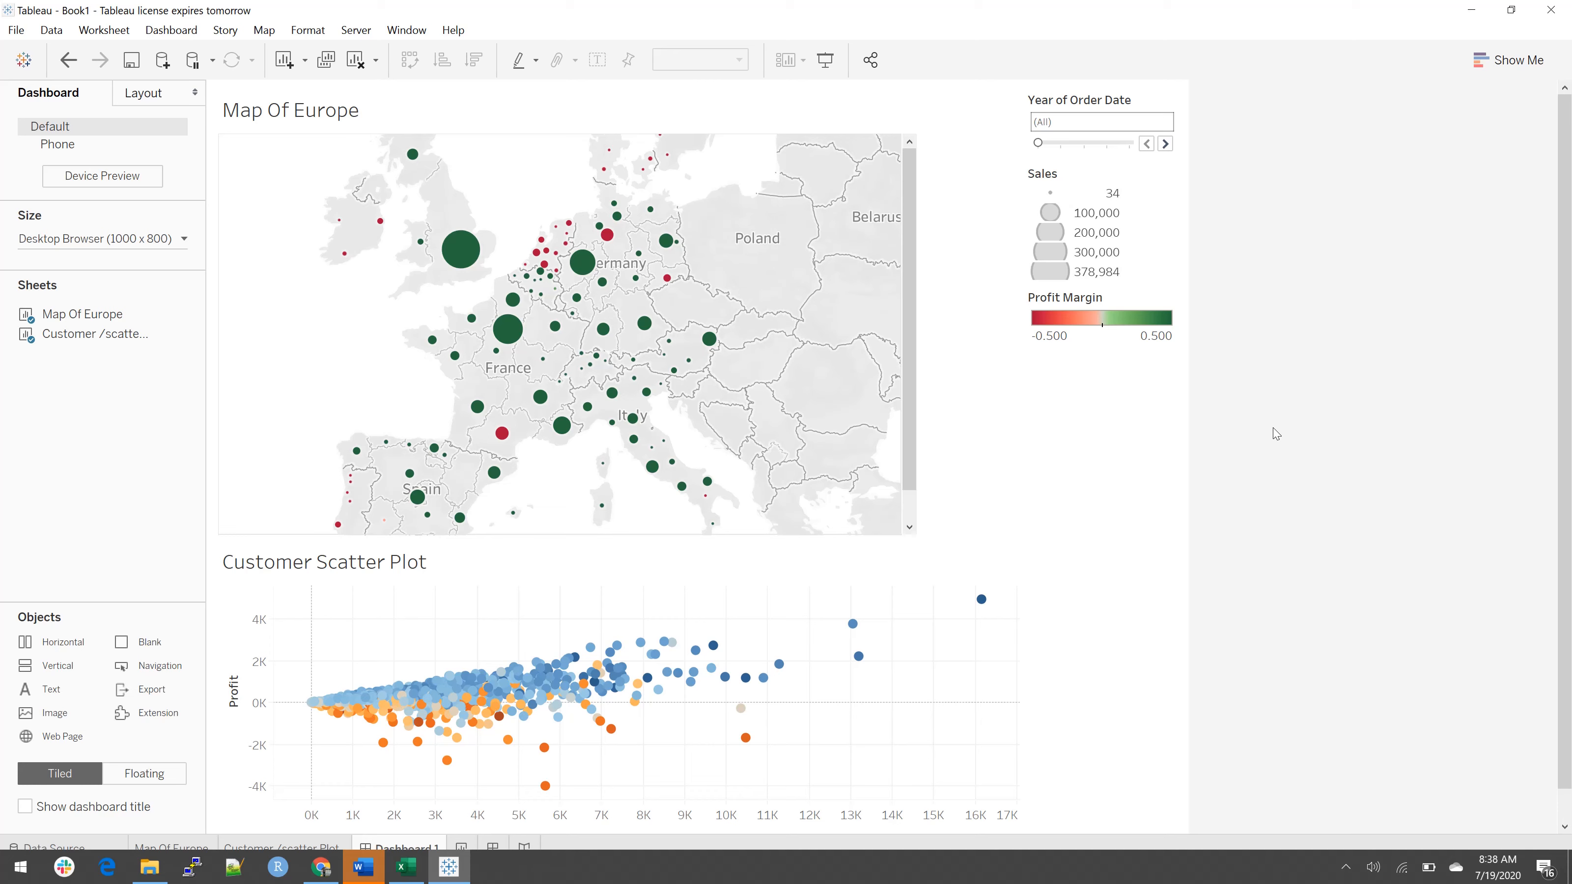
Step: Step the dashboard's order year filter through 2012, 2013 and 2011, and leave it set to 2013
left_click(1084, 145)
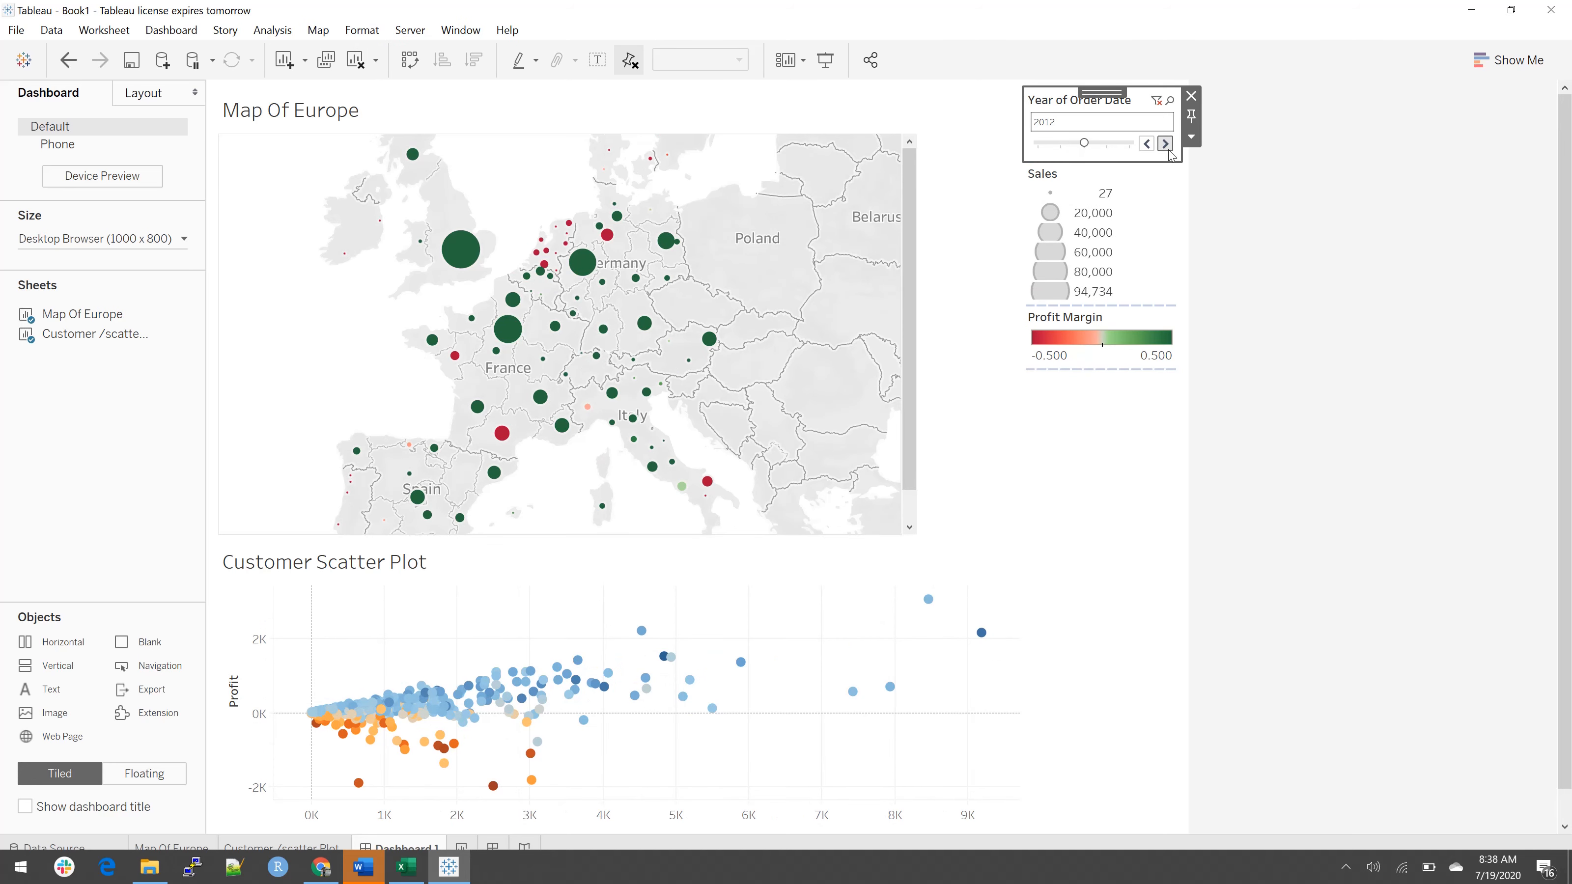
left_click(1165, 144)
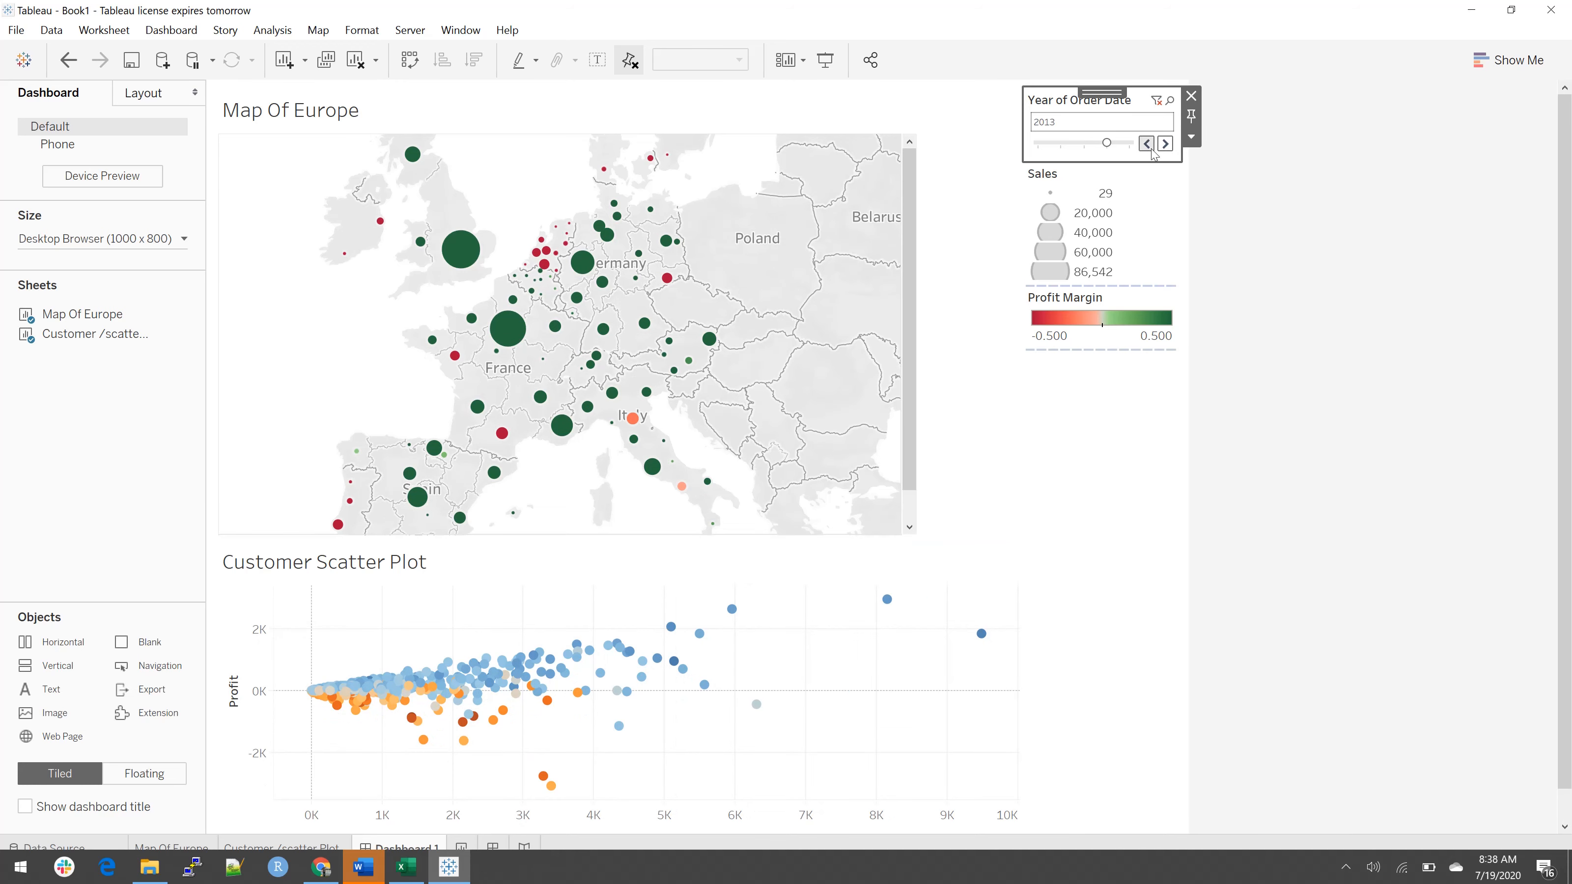
double_click(1147, 144)
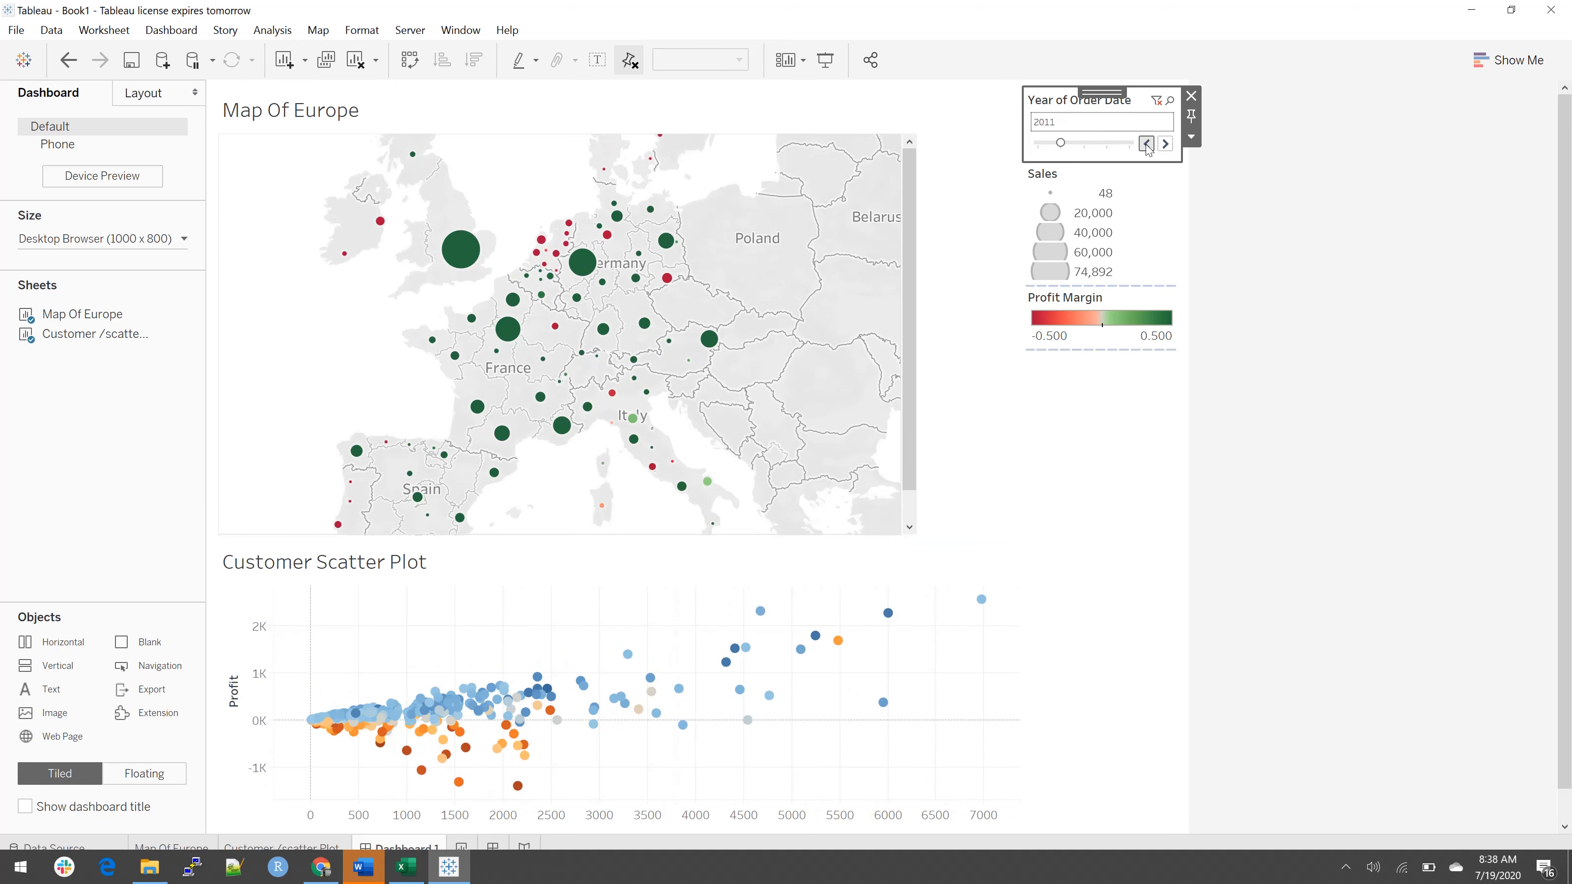
left_click(1166, 145)
Step: Remove the Sales size legend and the Profit Margin colour legend from the dashboard
left_click(1077, 455)
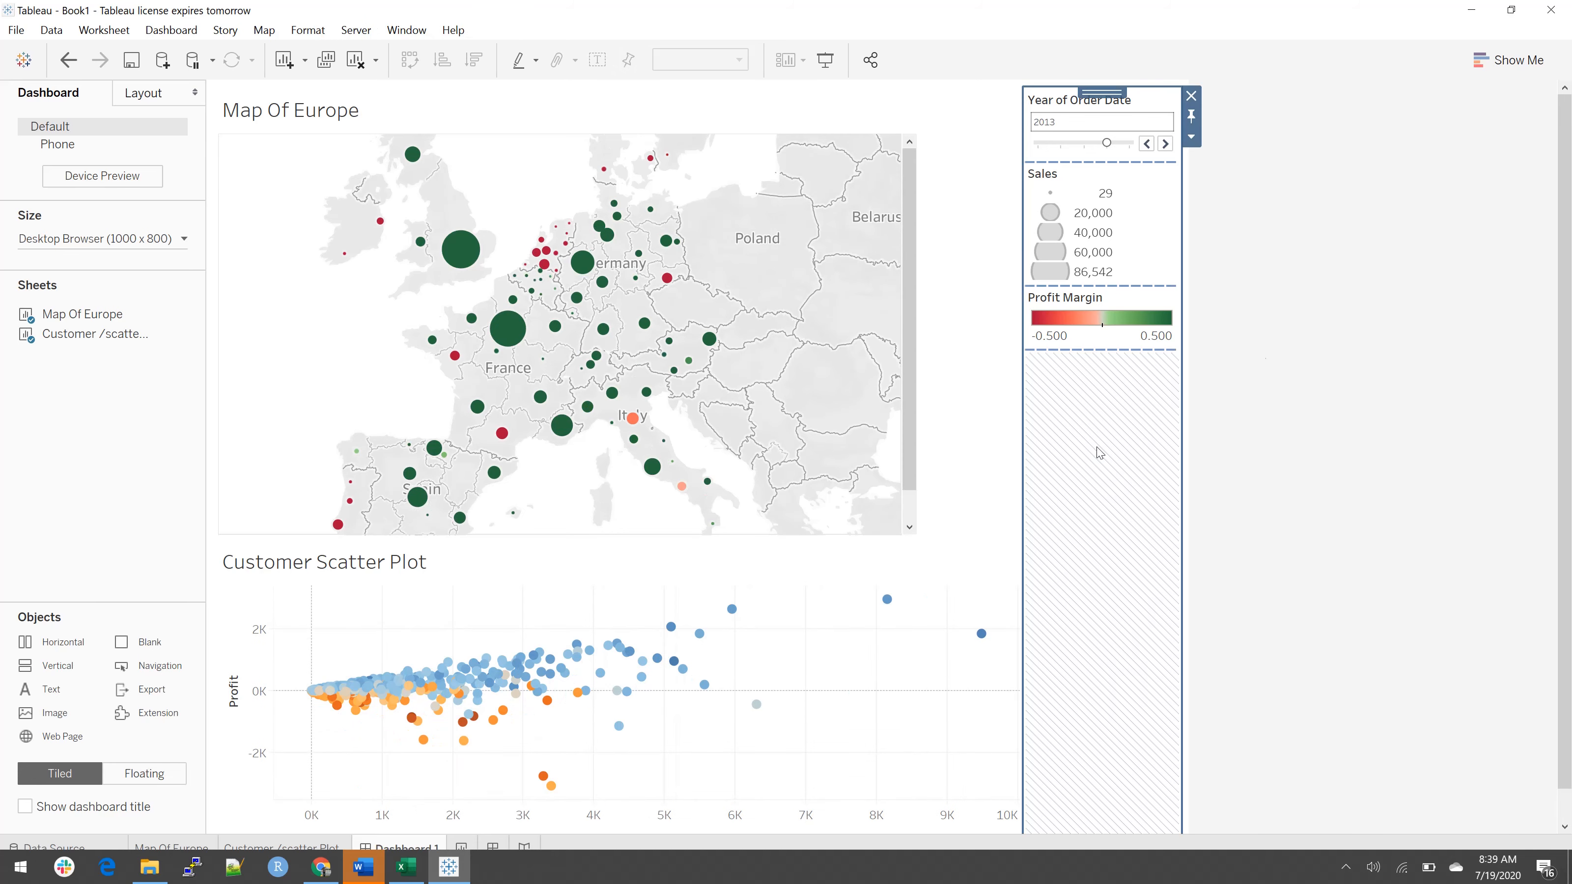
left_click(1262, 345)
left_click(1173, 309)
left_click(1137, 276)
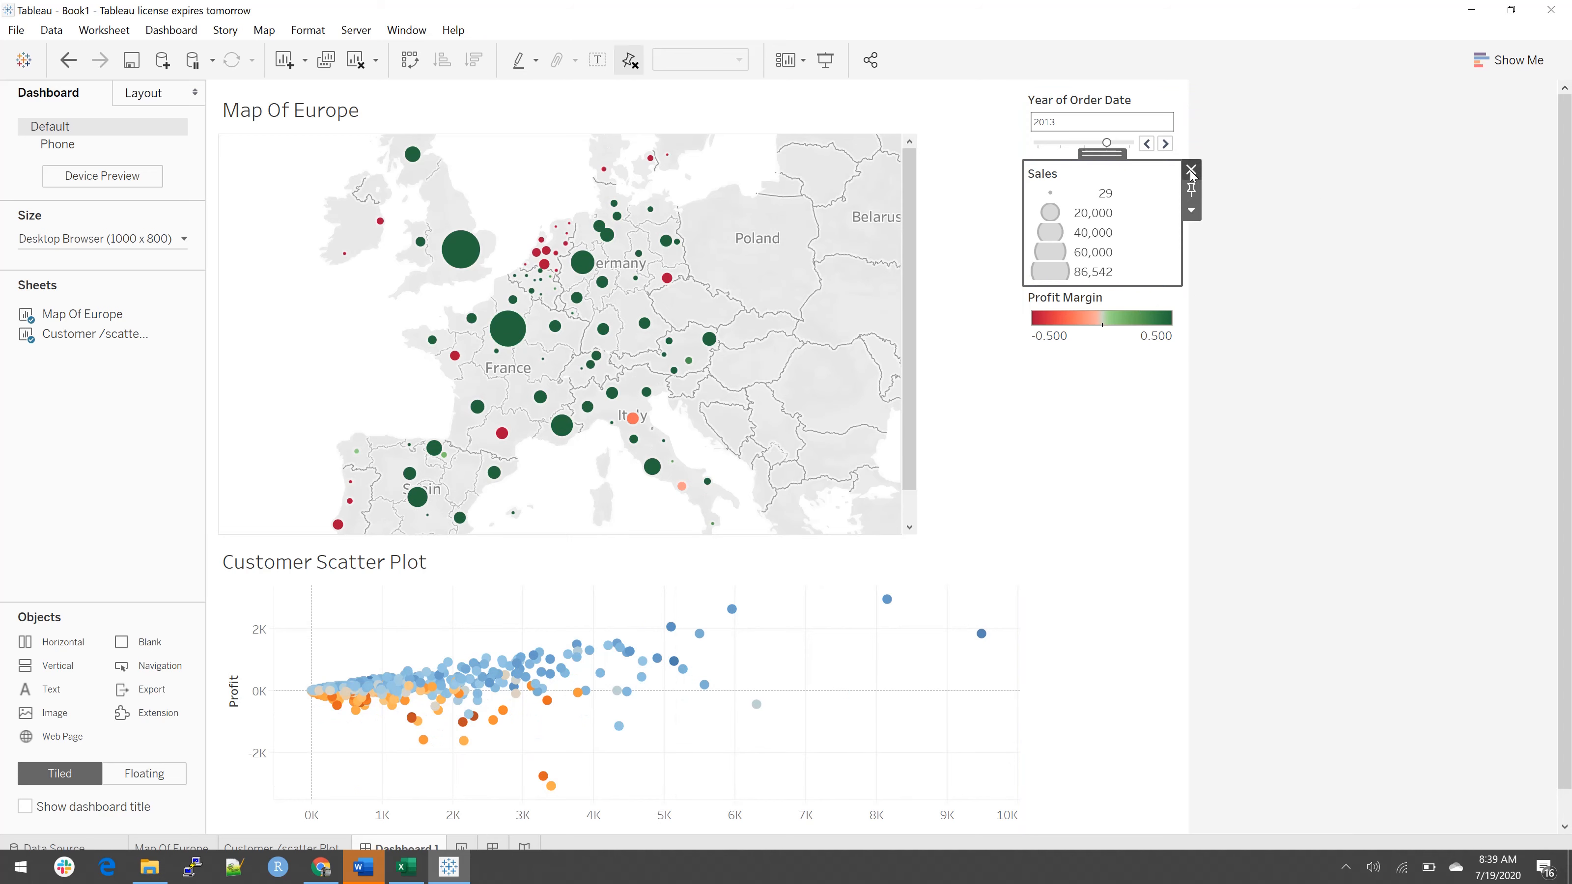
left_click(1191, 169)
left_click(1162, 205)
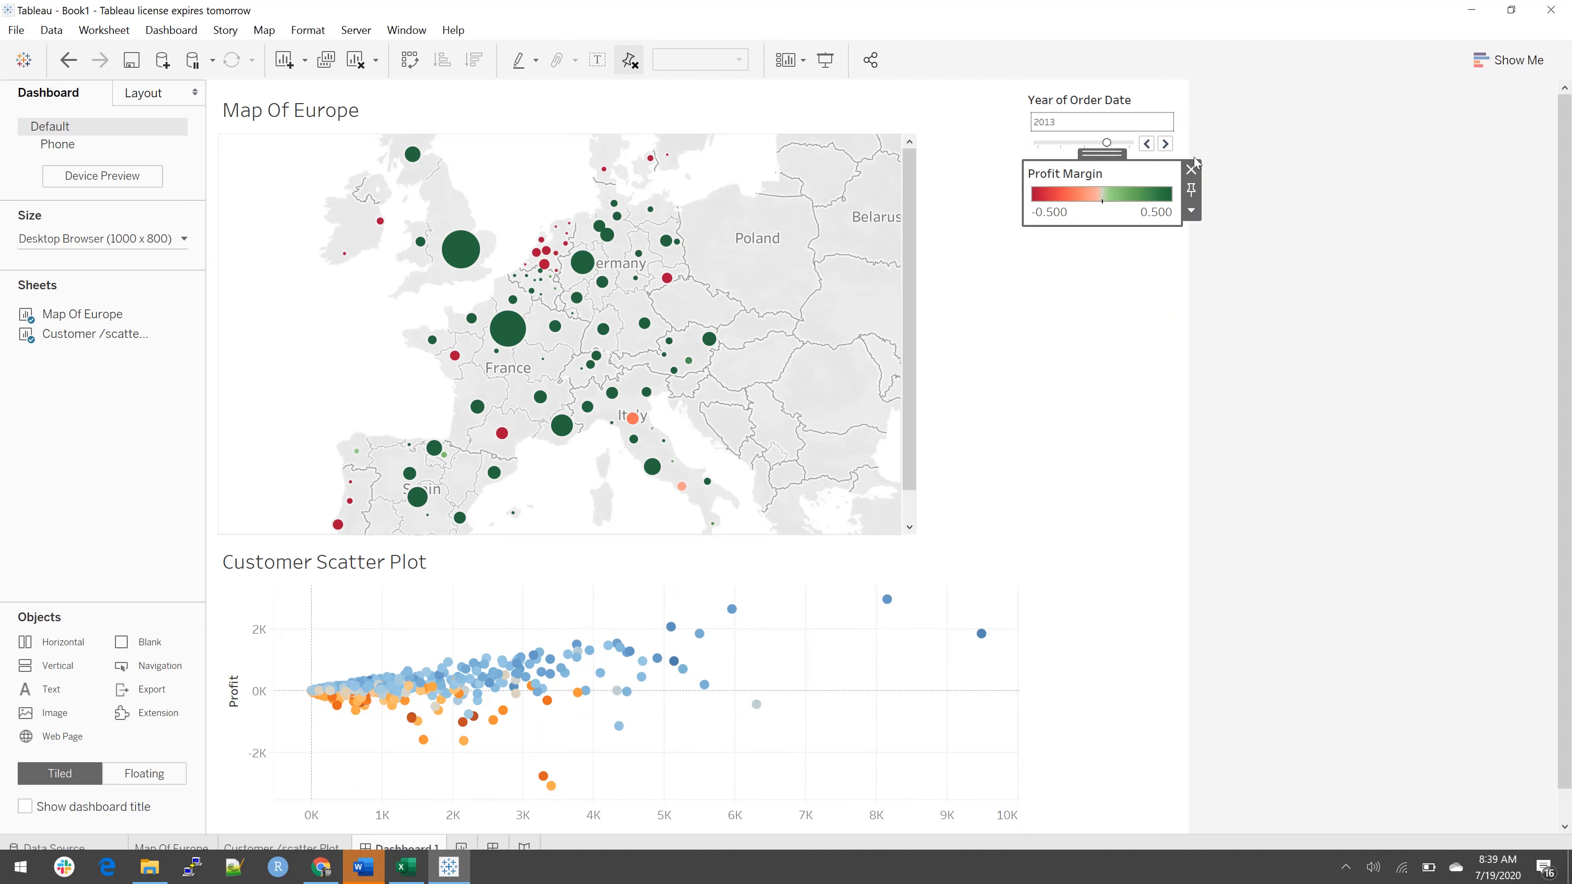
left_click(1193, 169)
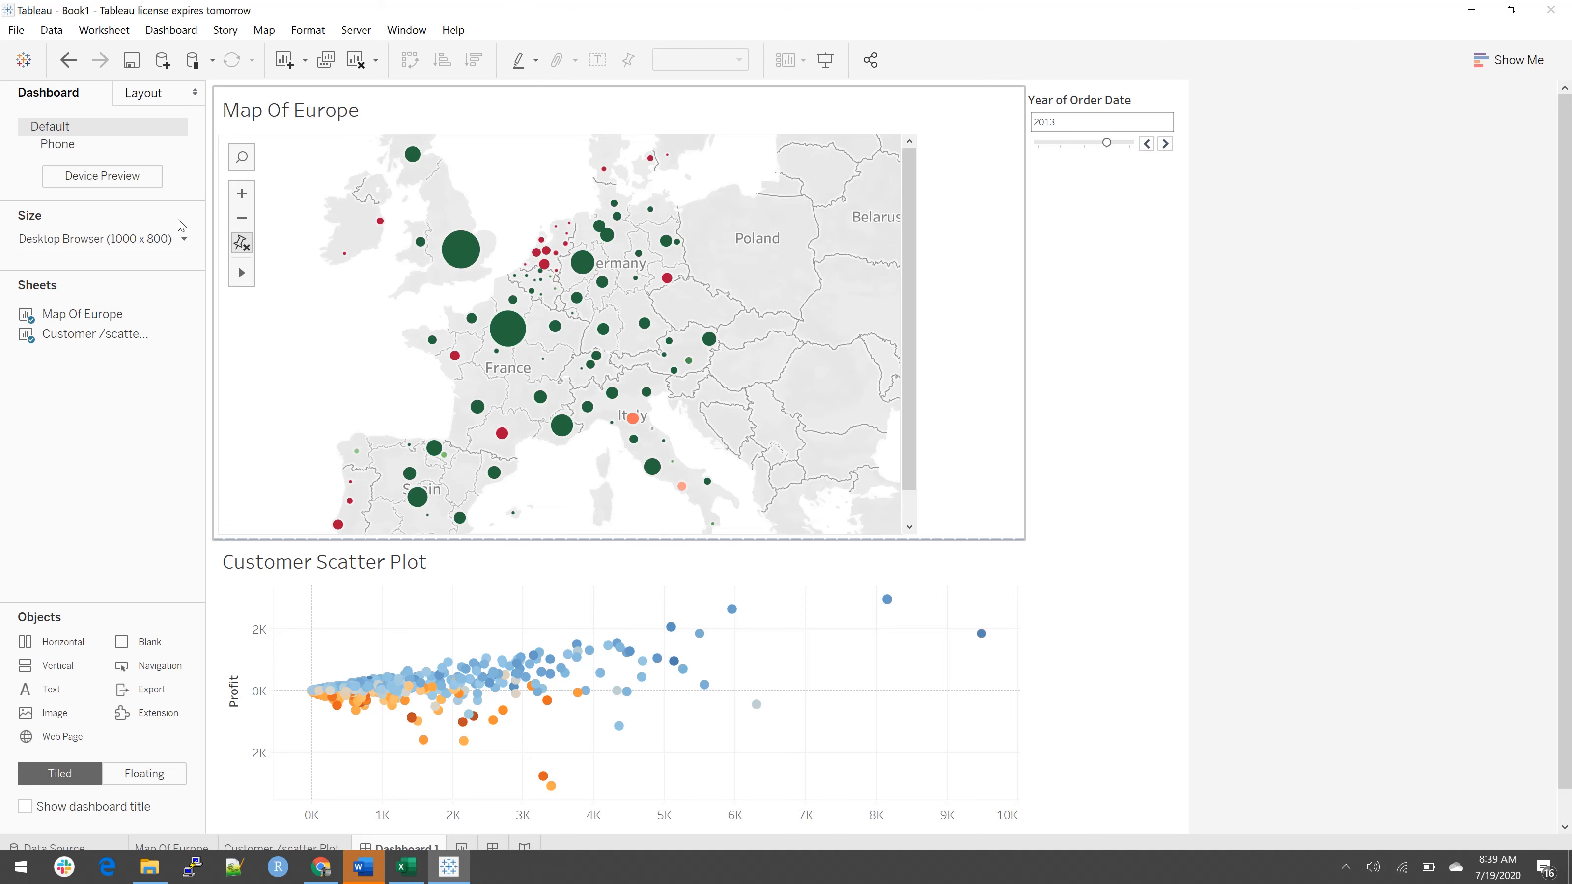
Step: Add a Profit Margin filter for the Map Of Europe sheet to the dashboard and remove it again
left_click(824, 309)
left_click(863, 703)
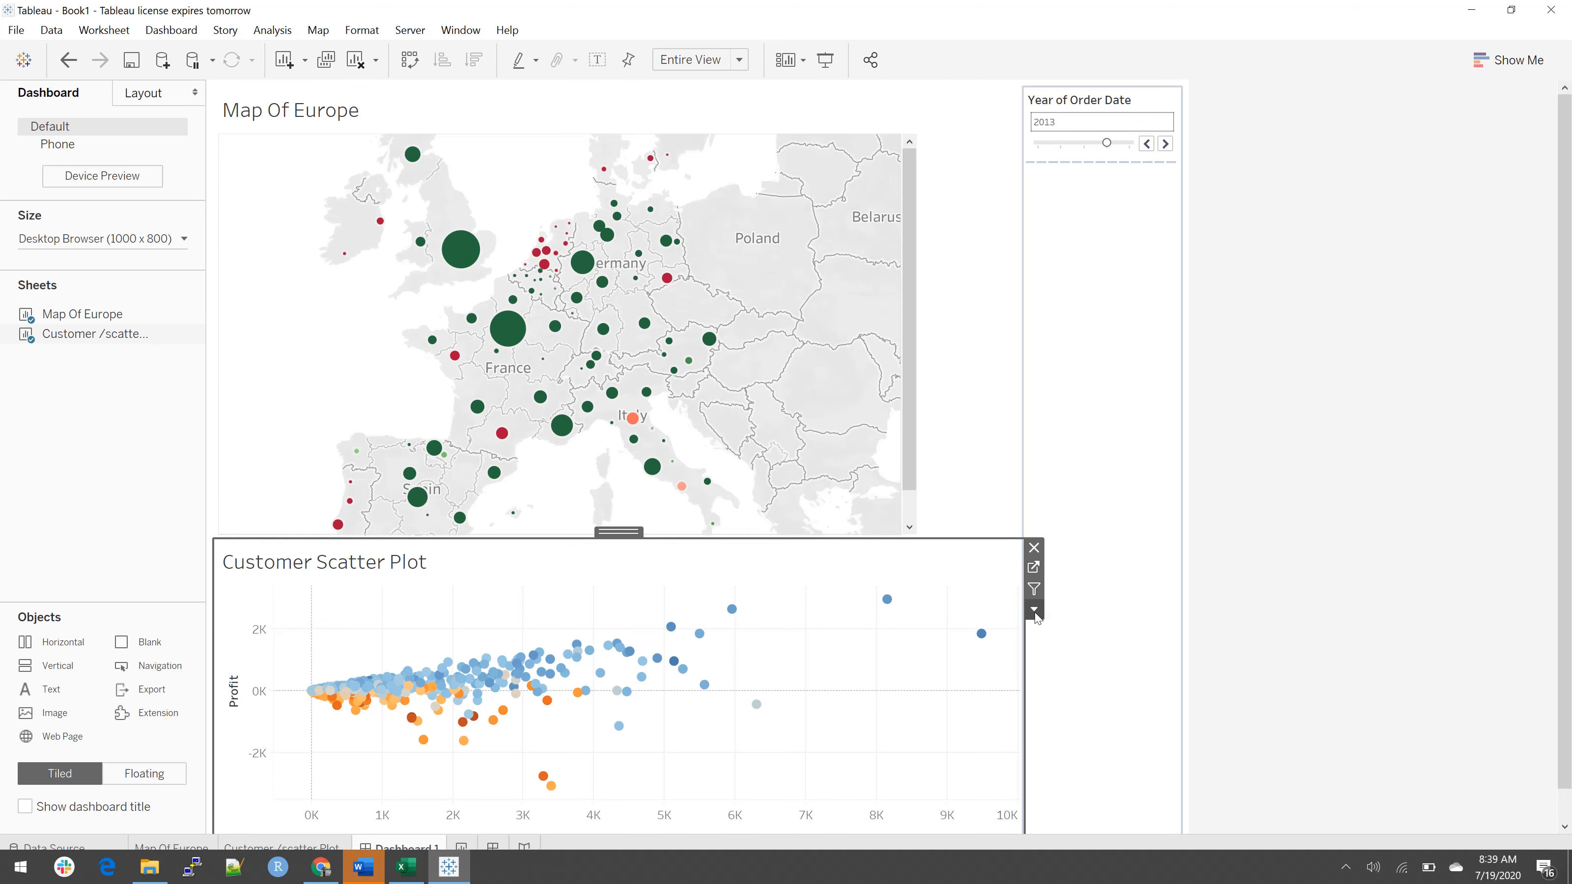
left_click(900, 306)
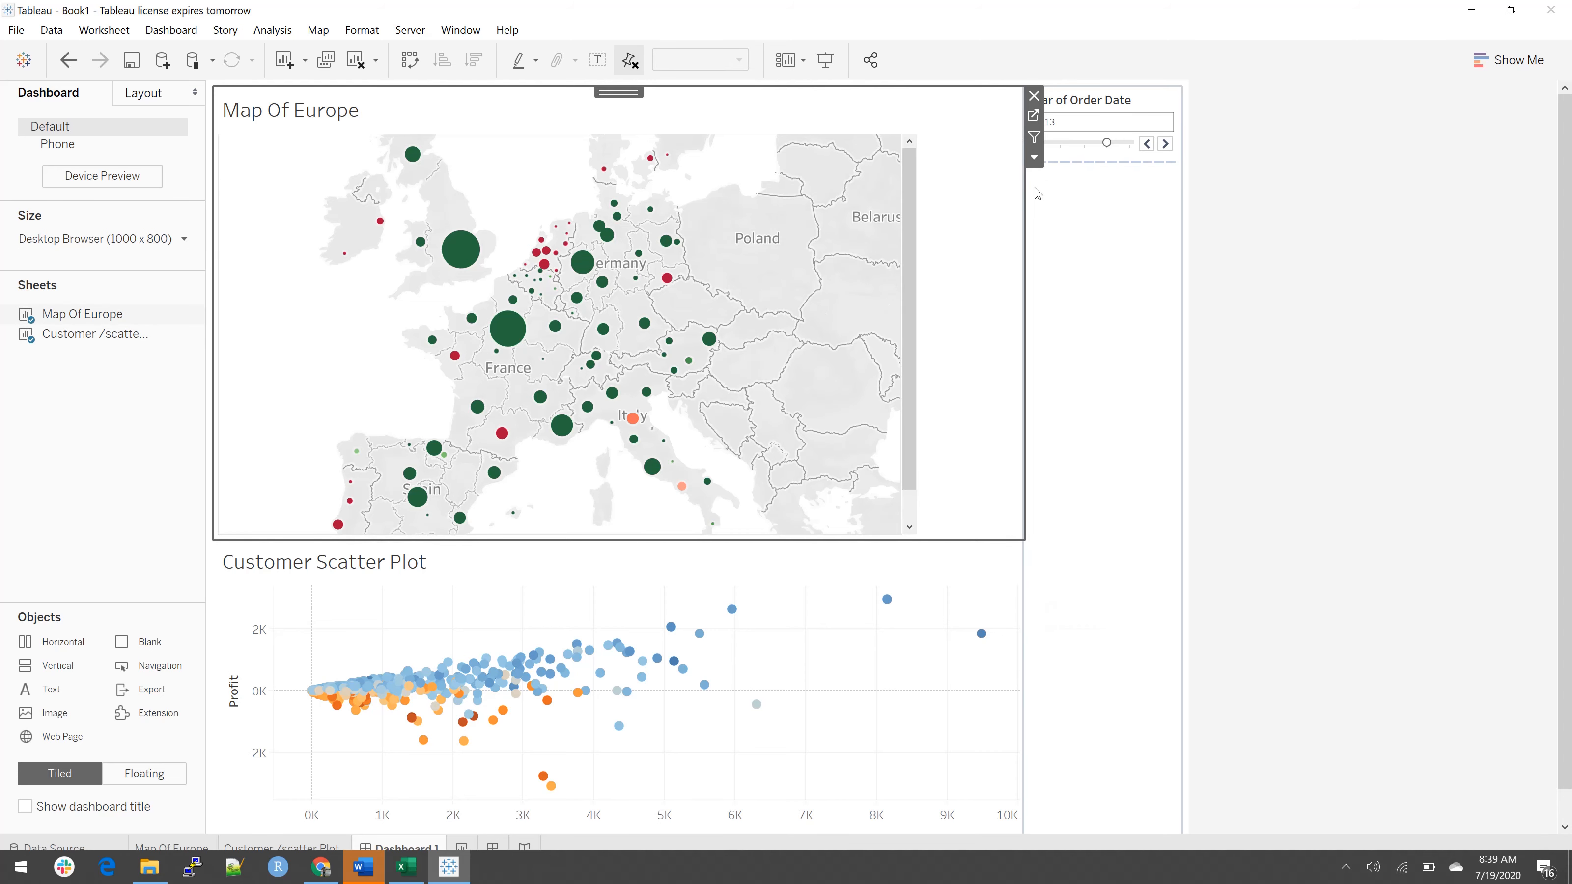
left_click(1035, 159)
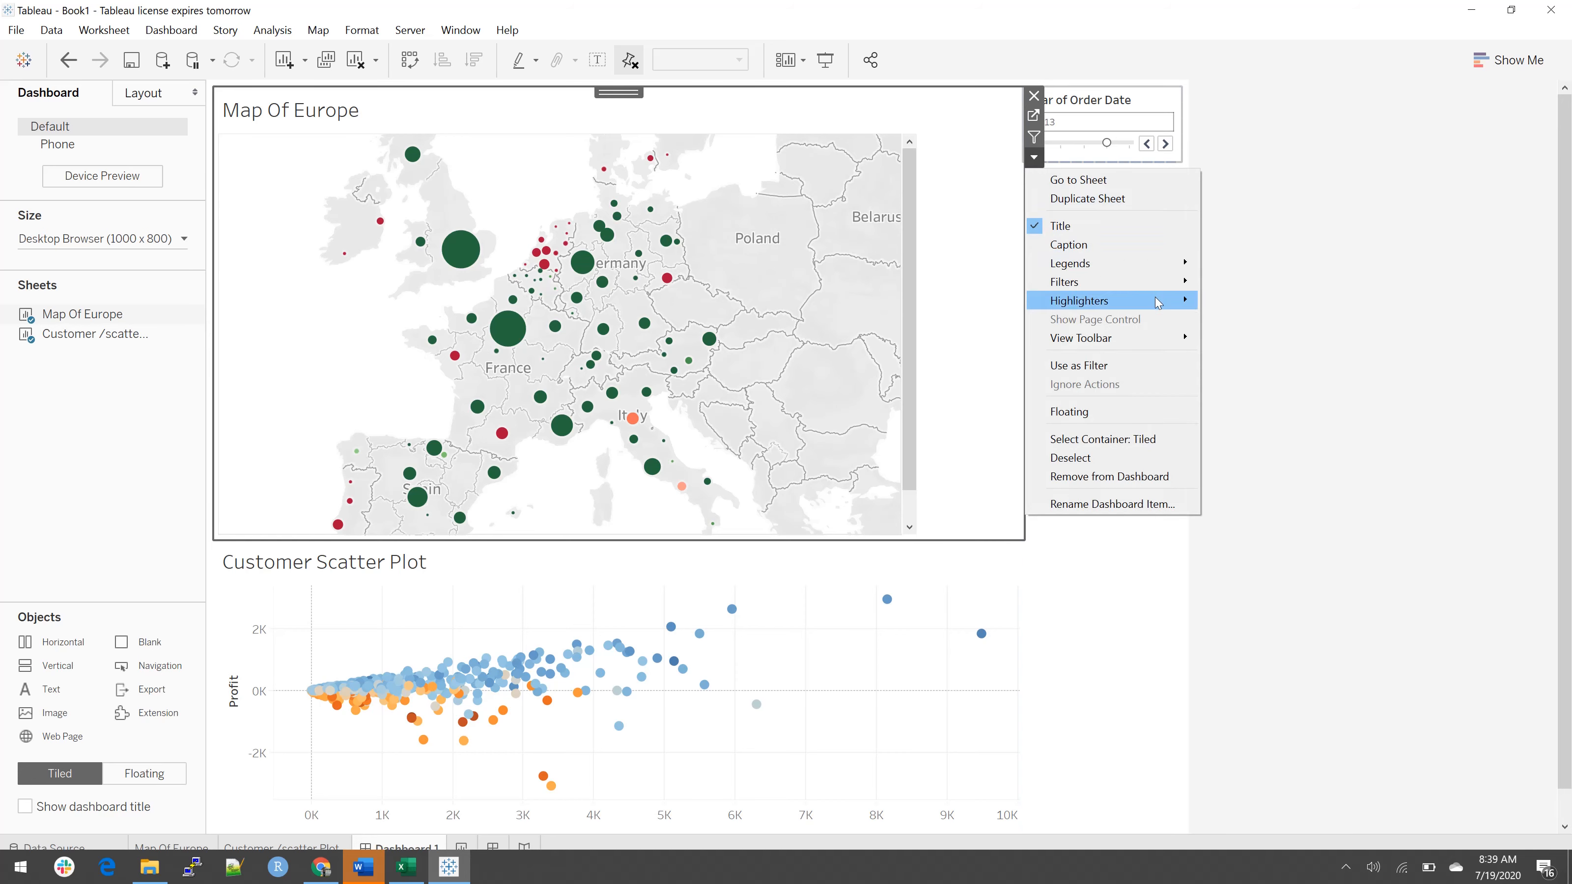
mouse_move(1160, 288)
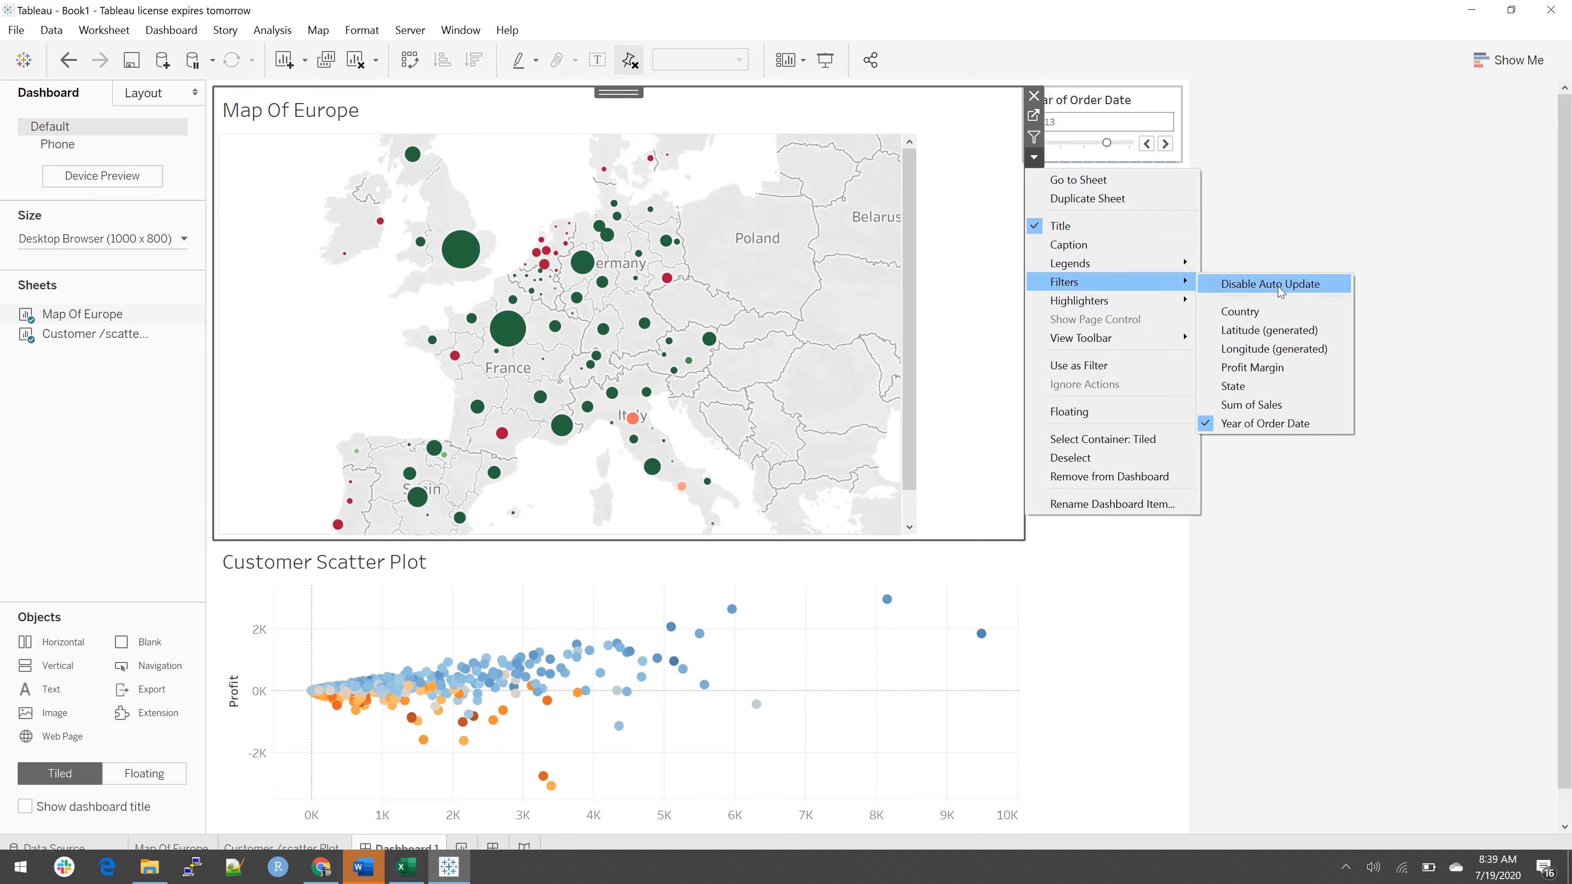
left_click(1280, 381)
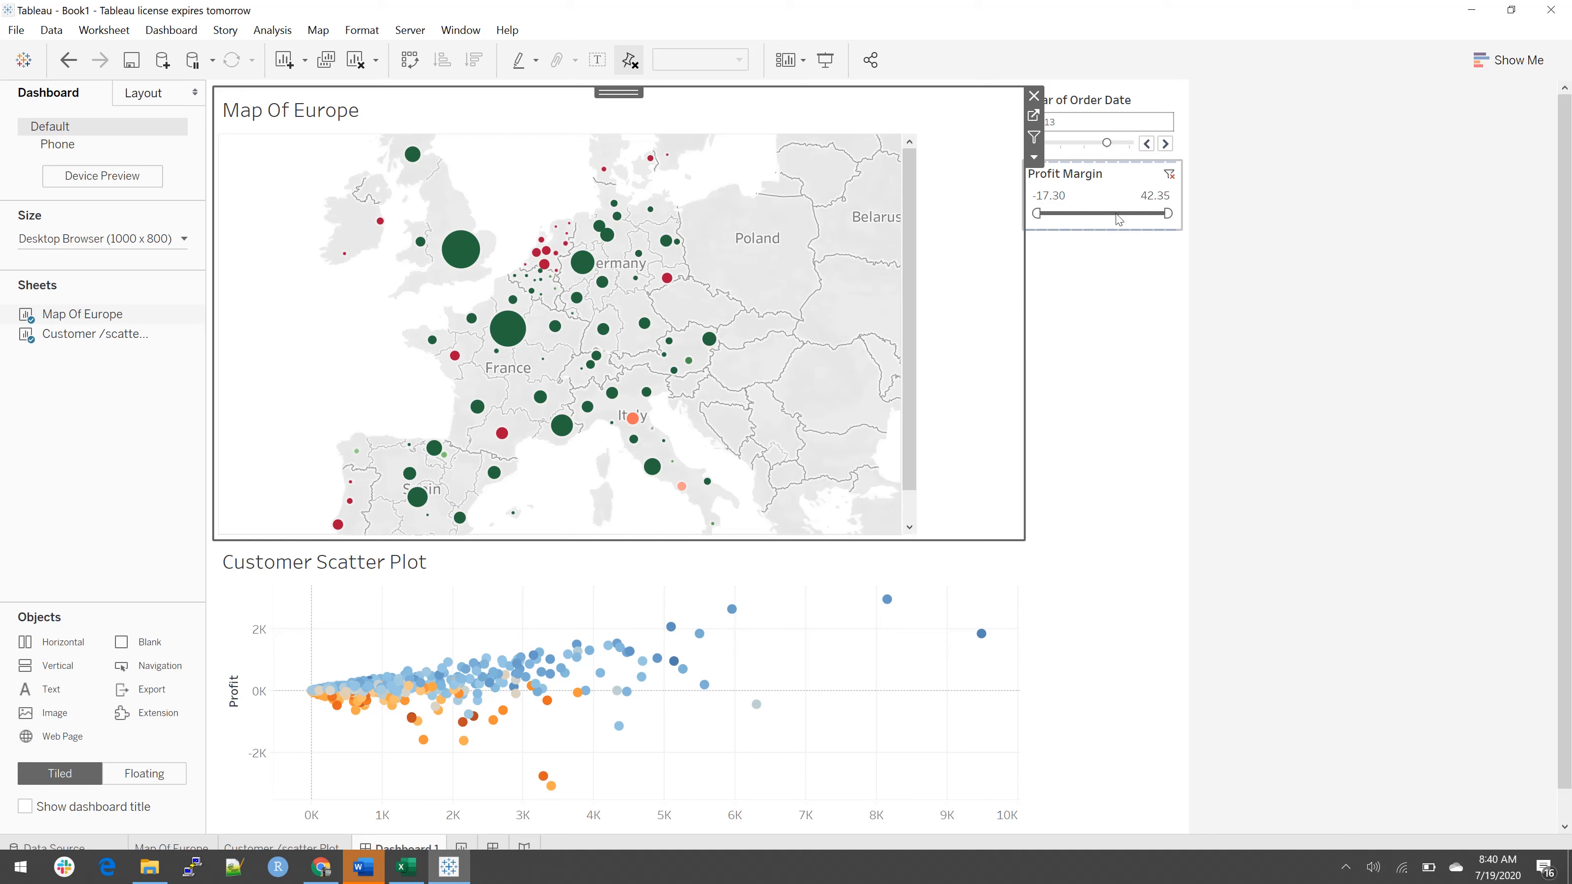
left_click(1131, 217)
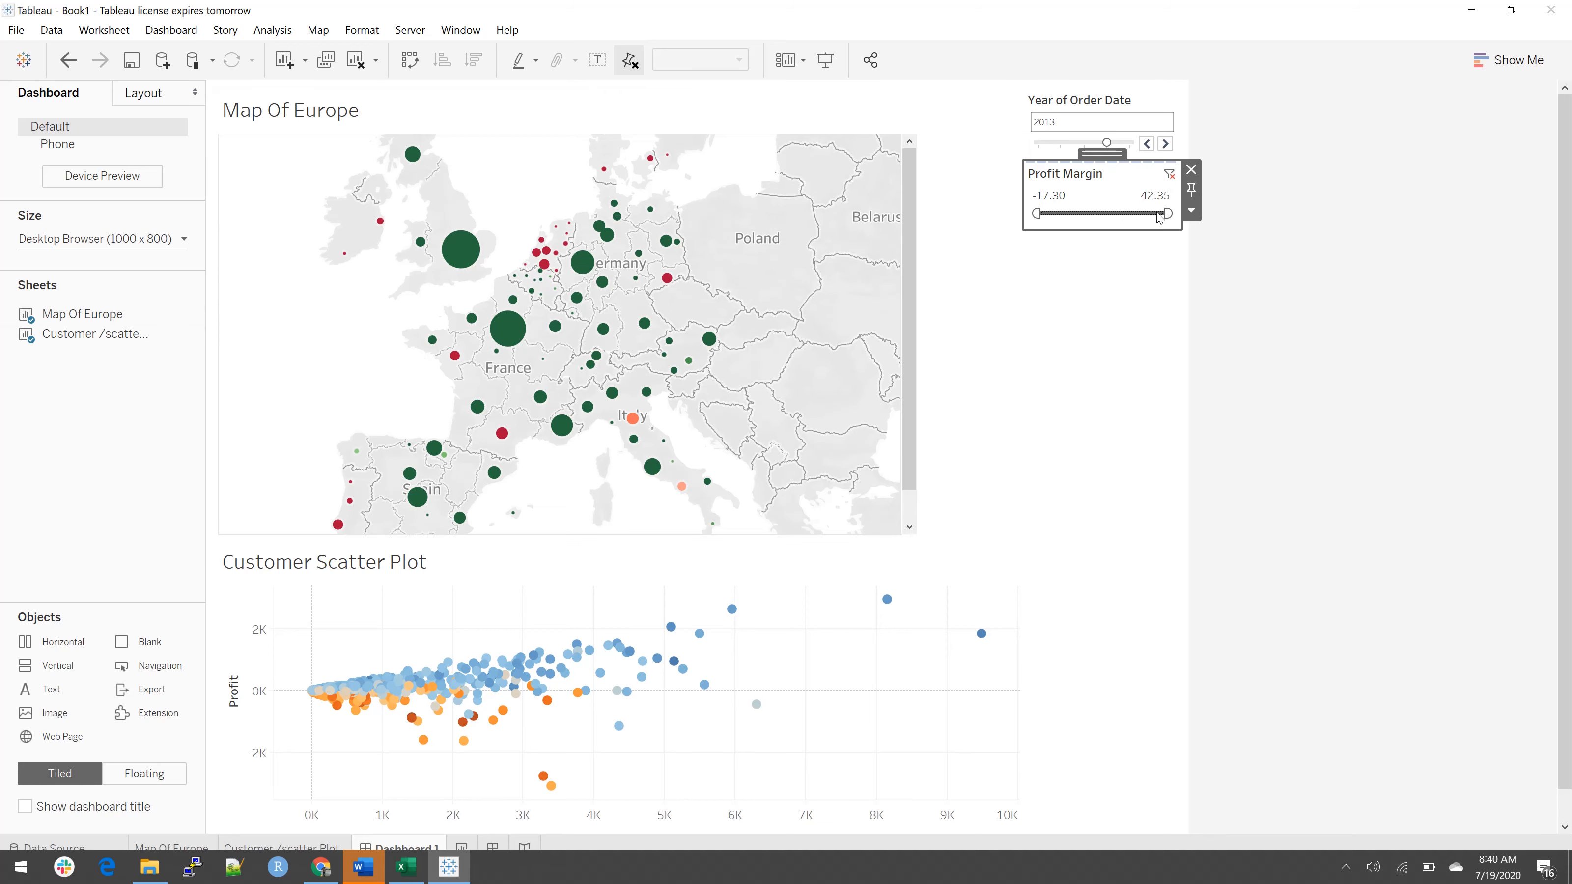
left_click(1189, 170)
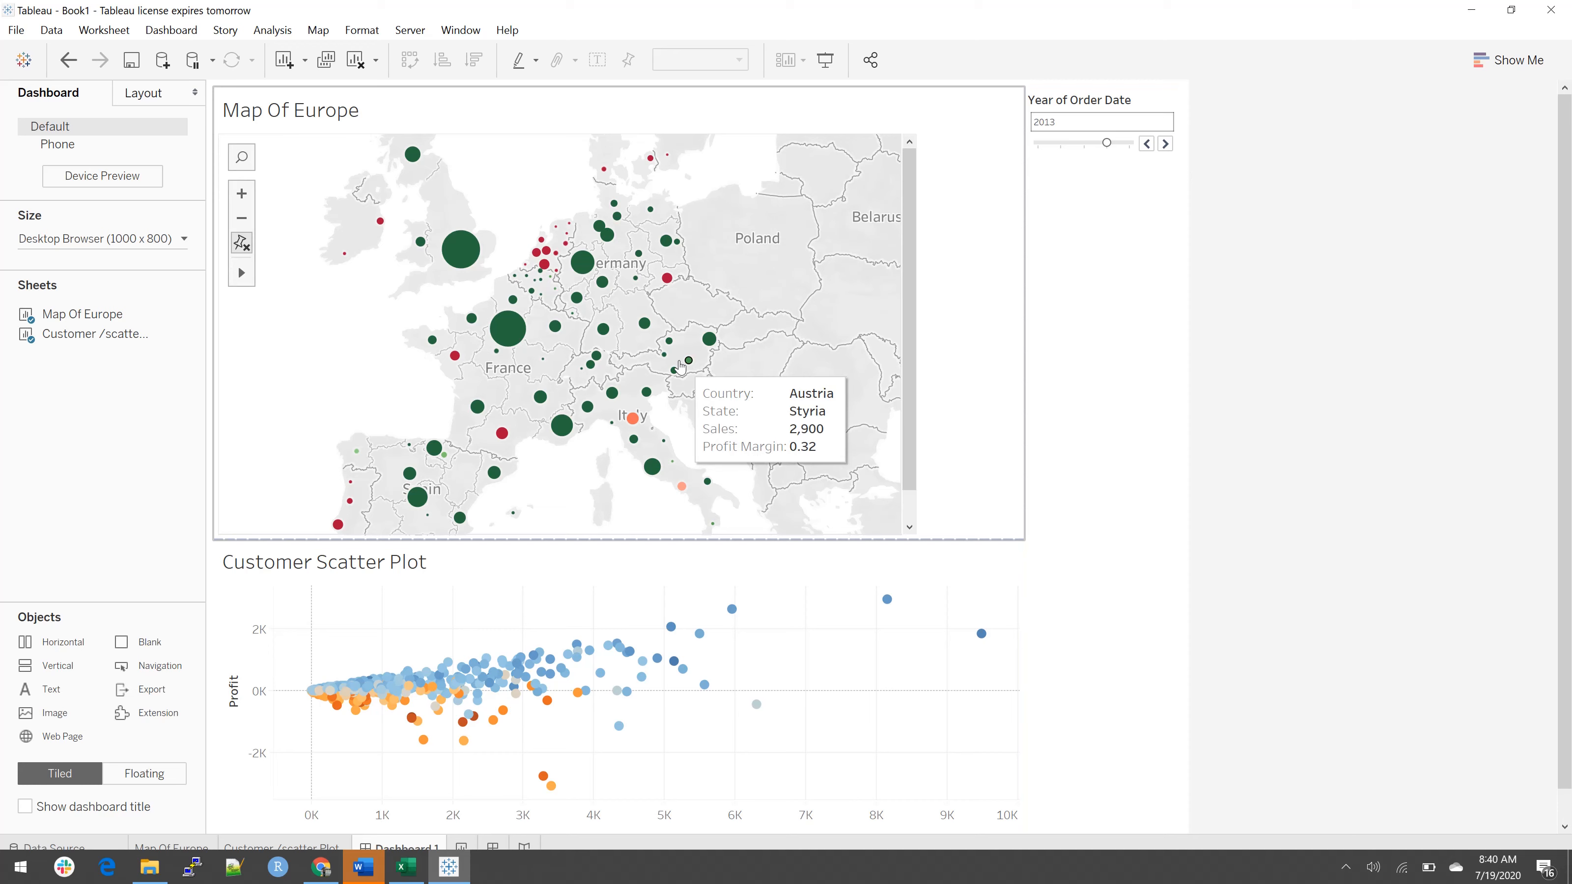